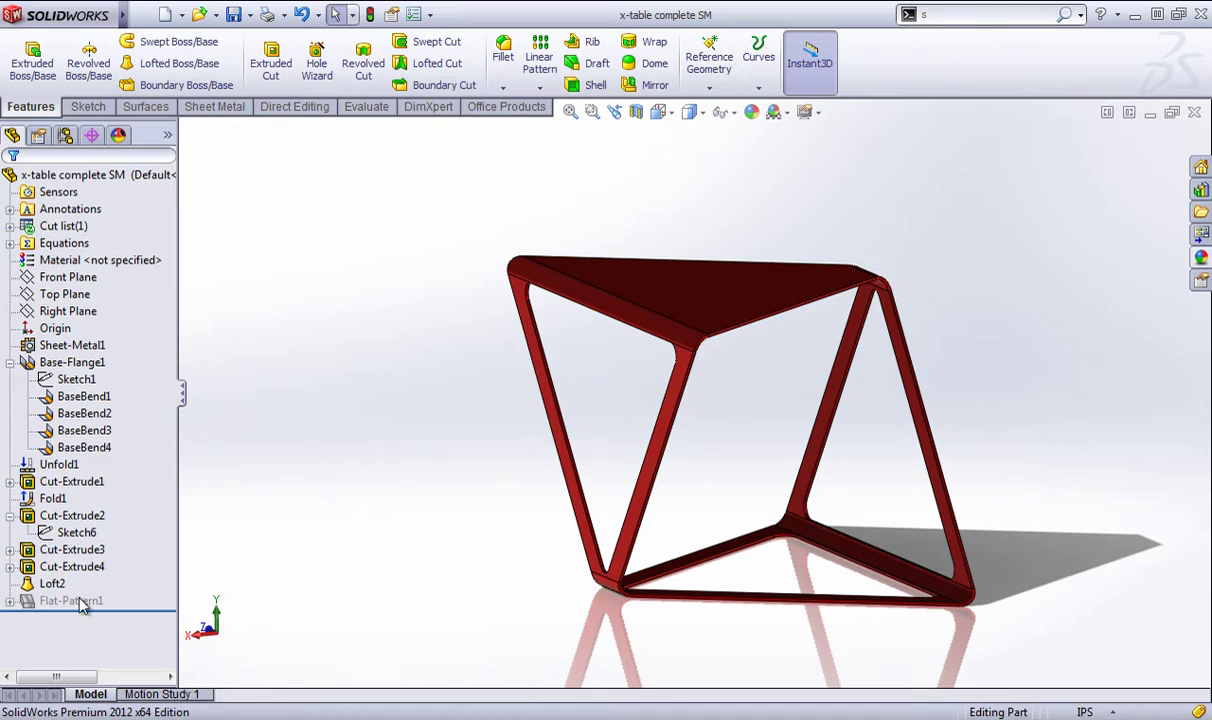
- Examine the finished X-table sheet metal model from several sides
middle_click_drag(790, 487, 750, 422)
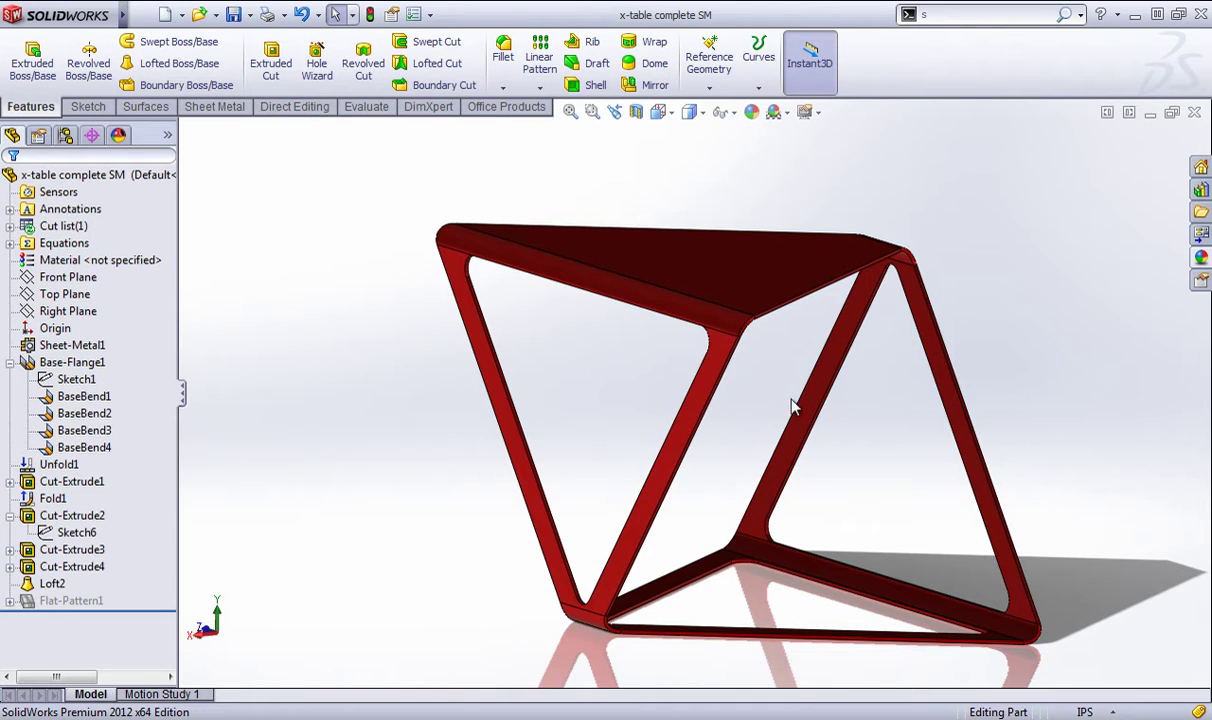
middle_click_drag(780, 418, 822, 335)
middle_click_drag(753, 378, 818, 390)
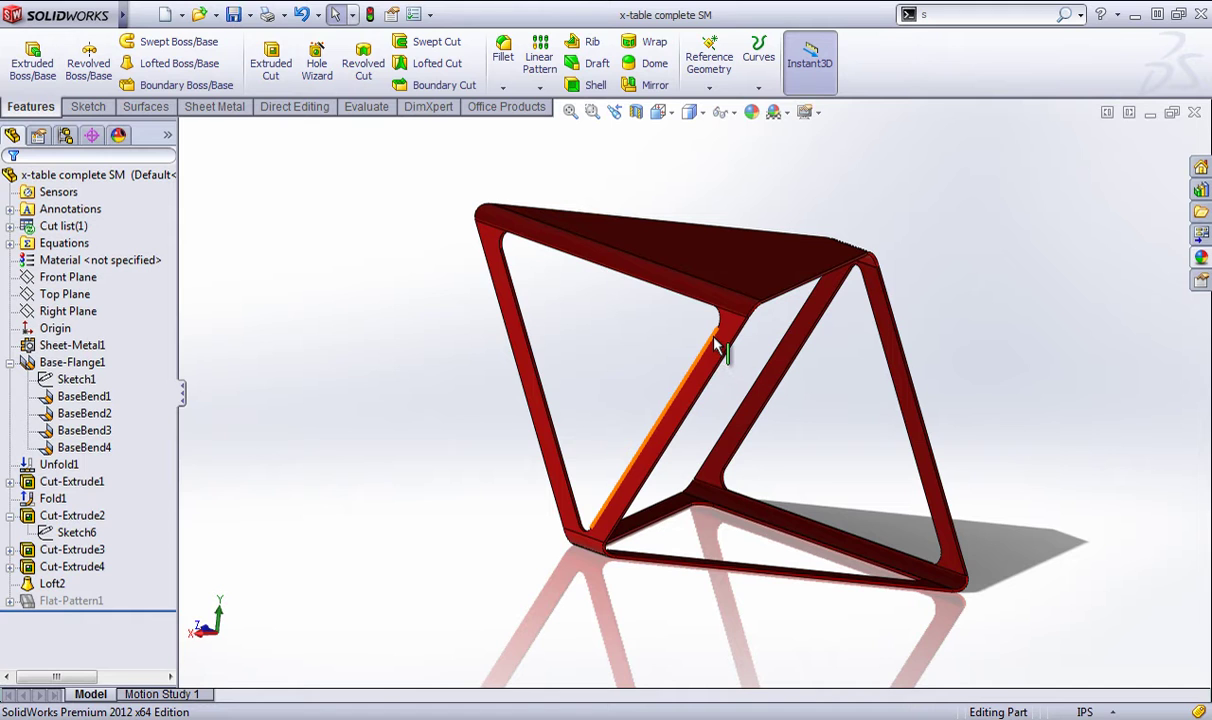
middle_click_drag(790, 411, 850, 400)
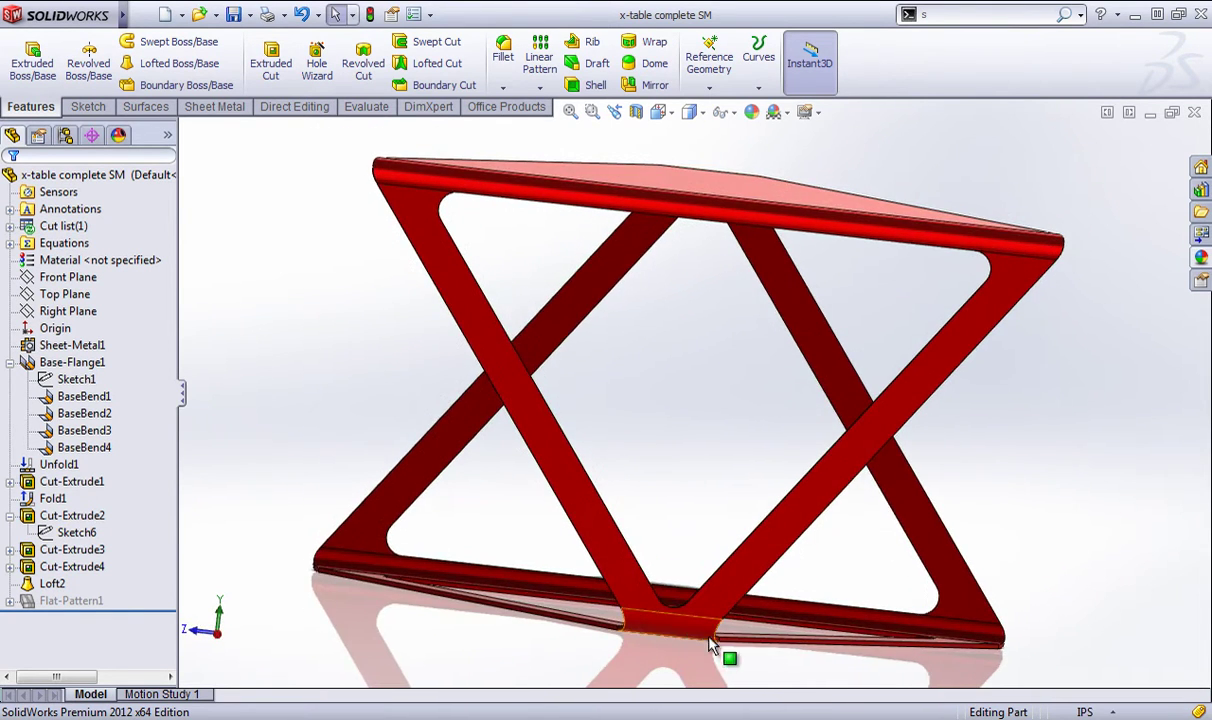
scroll(717, 638, "up", 3)
middle_click_drag(957, 380, 645, 362)
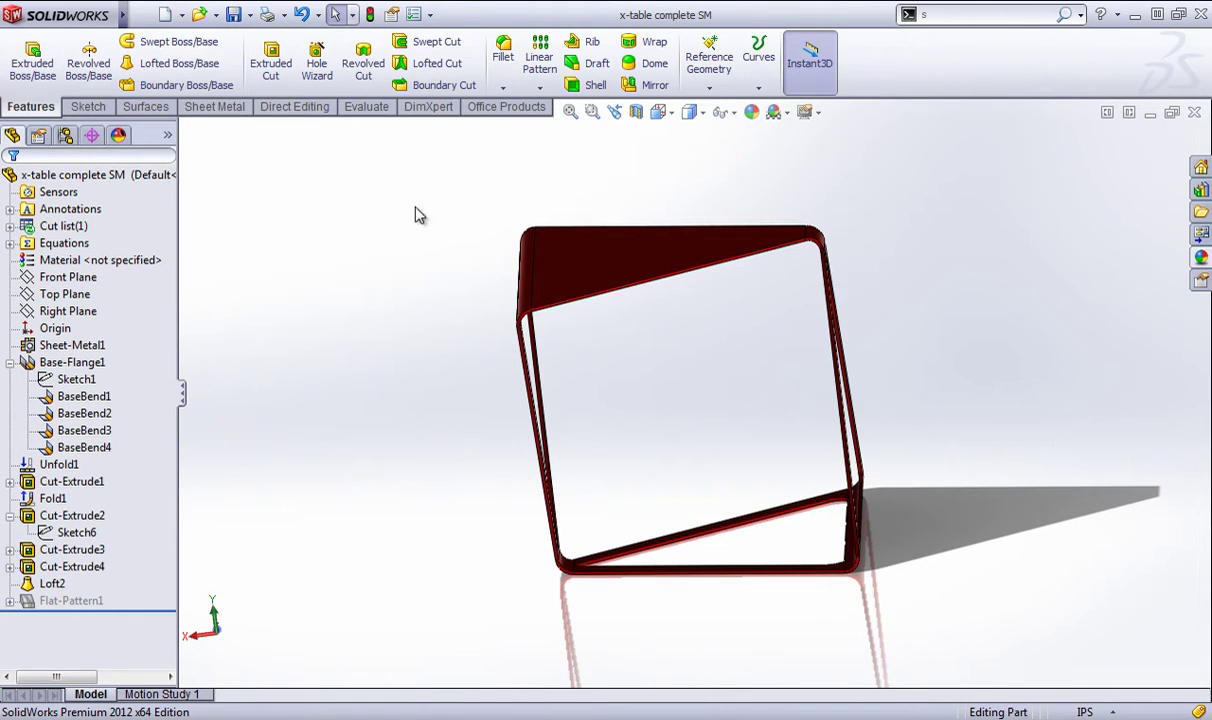
middle_click_drag(415, 208, 482, 225)
- Switch to the x table surfacing part with the four planar surfaces
left_click(153, 14)
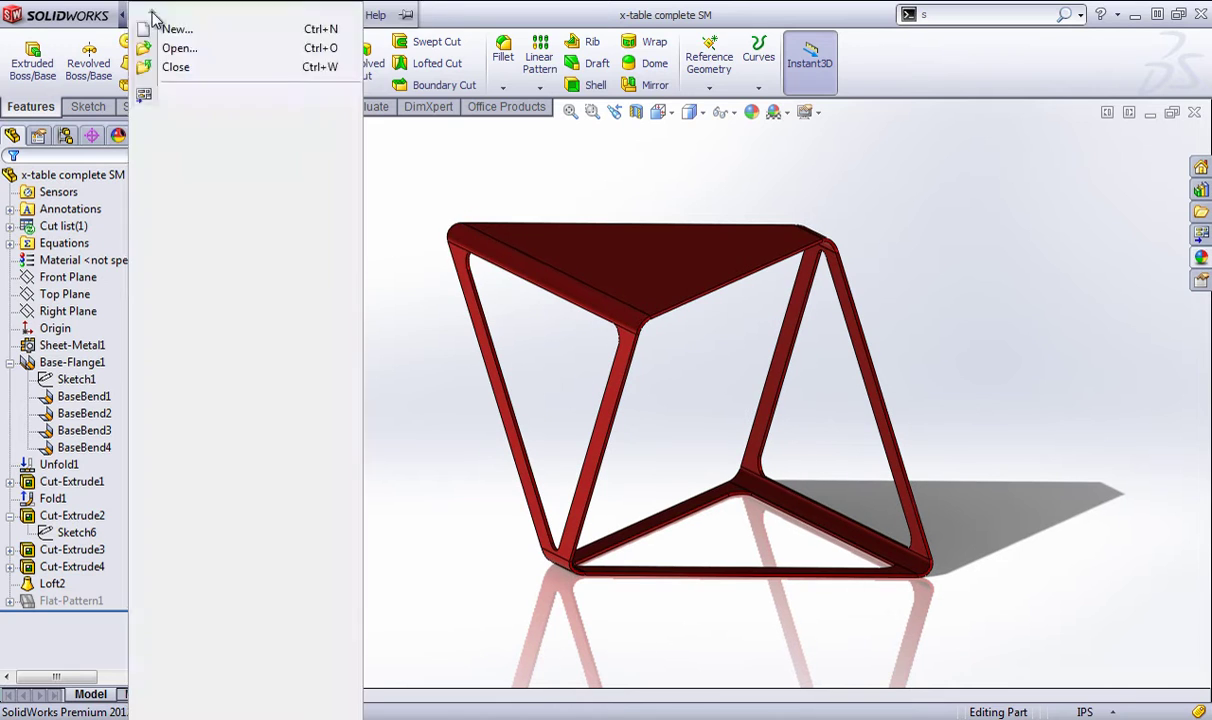
left_click(332, 15)
left_click(390, 230)
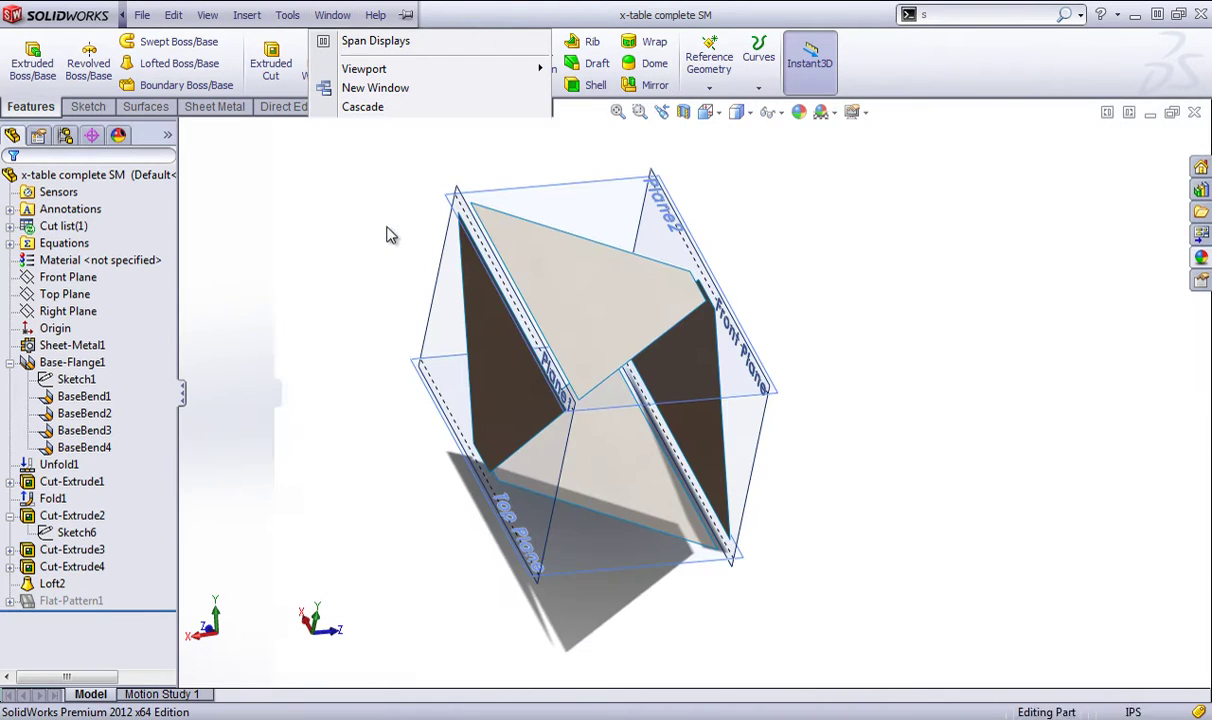
mouse_move(440, 250)
middle_mouse_down()
mouse_move(433, 184)
mouse_move(450, 236)
middle_mouse_up()
scroll(765, 95, "down", 2)
scroll(765, 222, "up", 3)
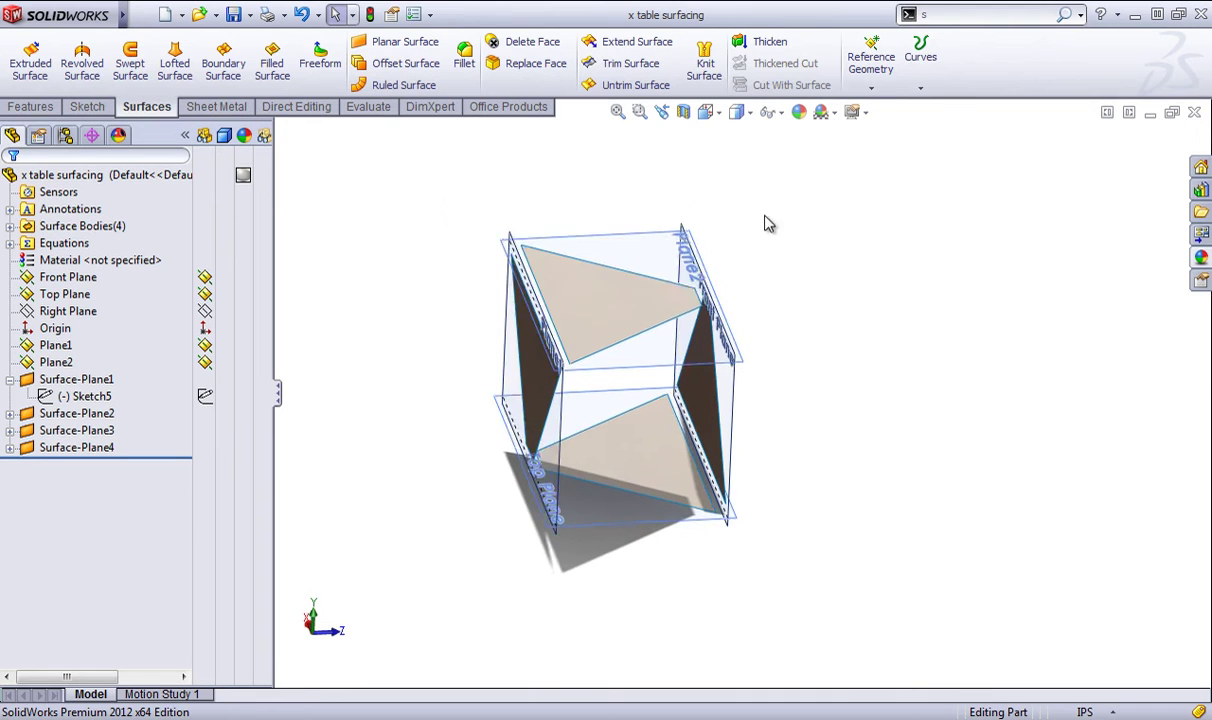
left_click(28, 107)
key("shift+z")
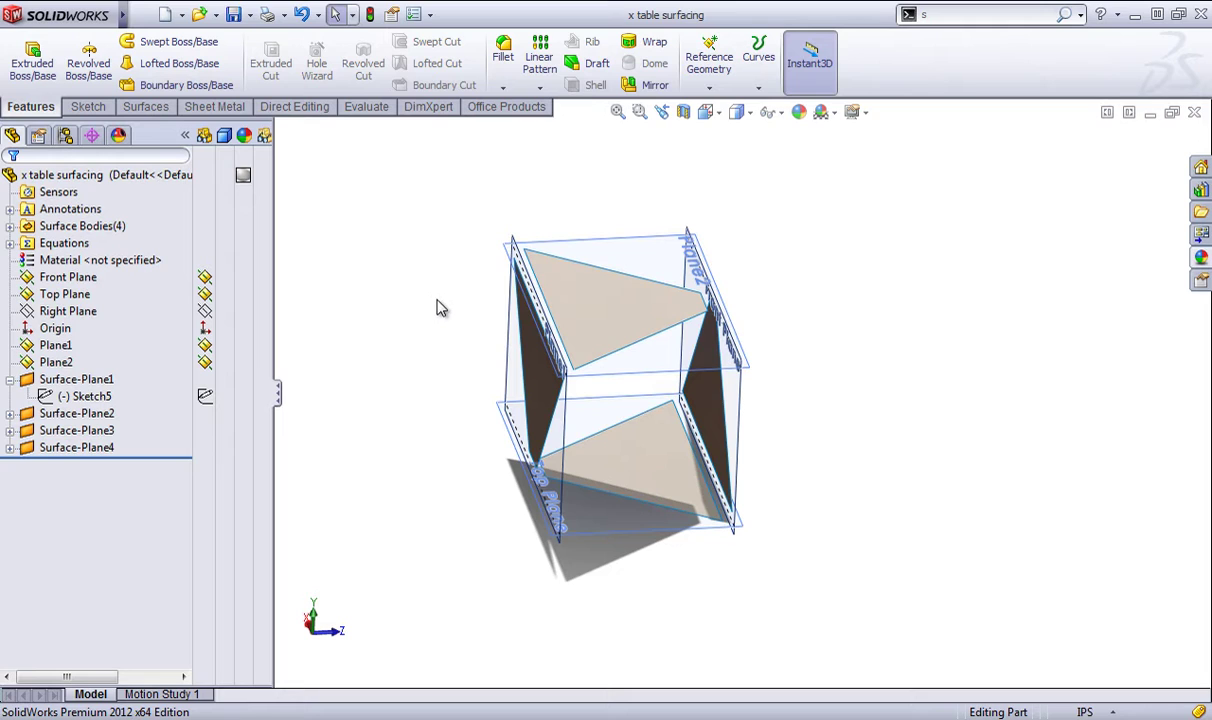
- Open Sketch5 of Surface-Plane1 to examine its trapezoid profile, dimensions and centerlines, and exit the sketch
left_click(44, 384)
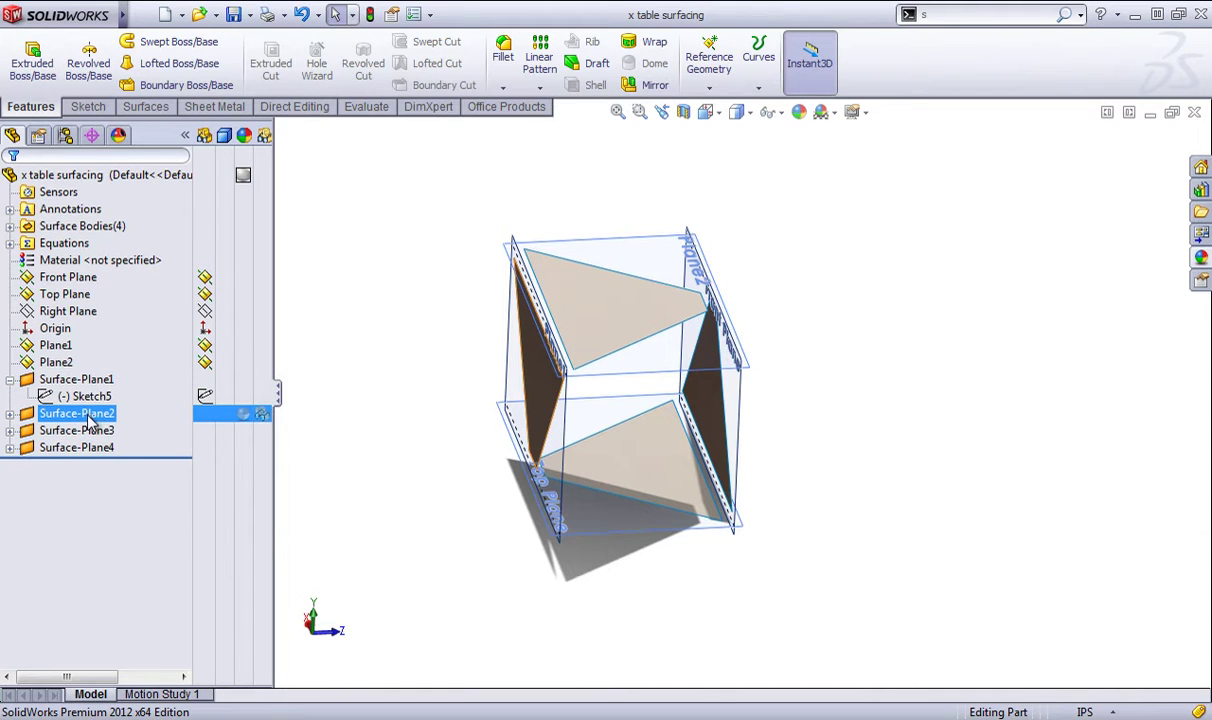
right_click(80, 397)
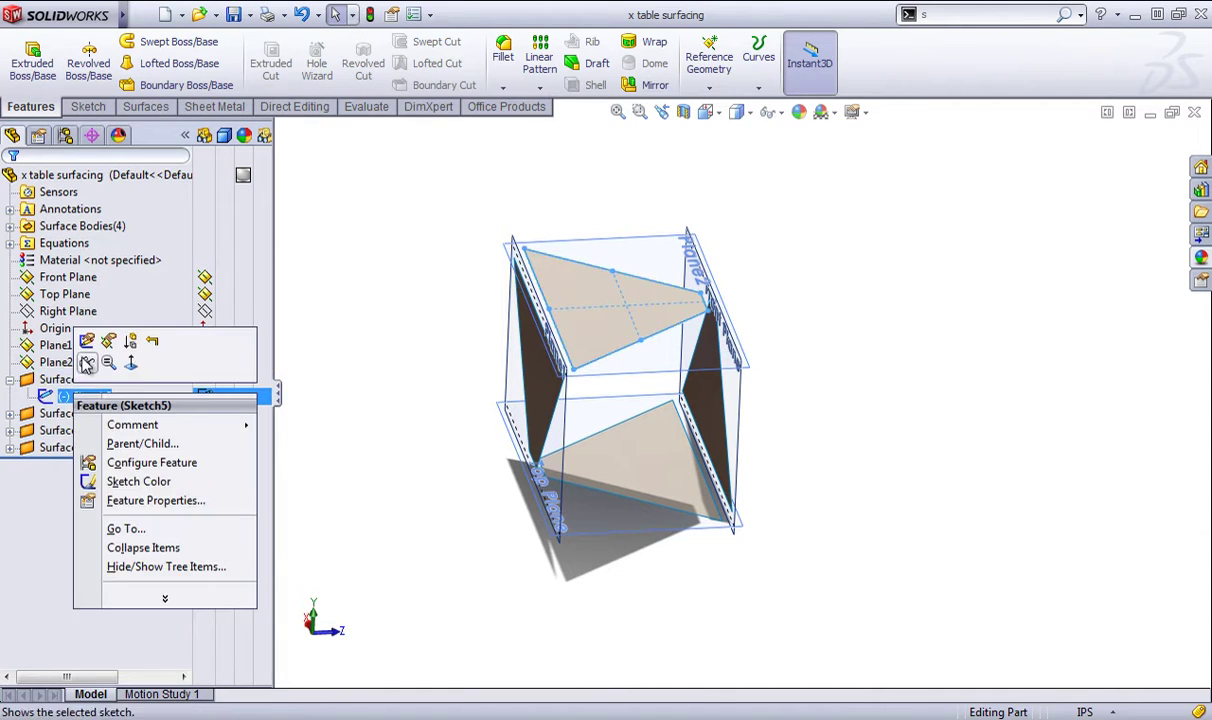
left_click(90, 344)
mouse_move(640, 232)
middle_mouse_down()
mouse_move(641, 344)
mouse_move(624, 428)
mouse_move(555, 433)
middle_mouse_up()
scroll(635, 388, "down", 2)
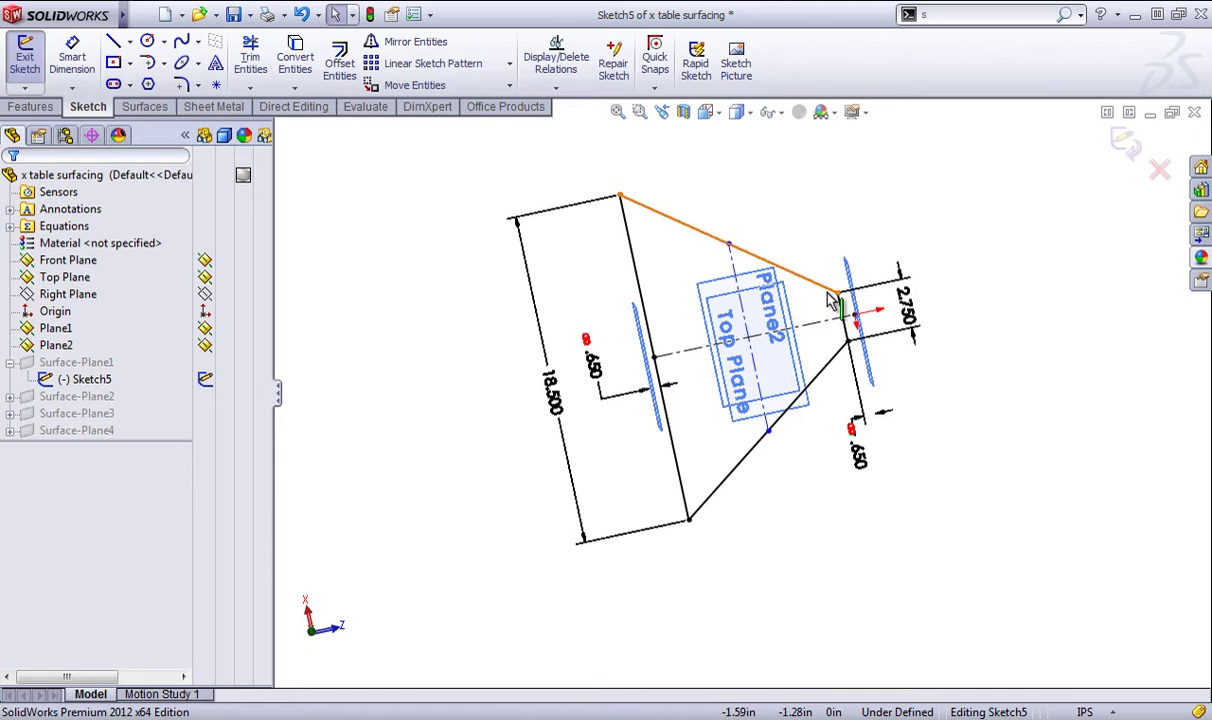
scroll(660, 400, "down", 3)
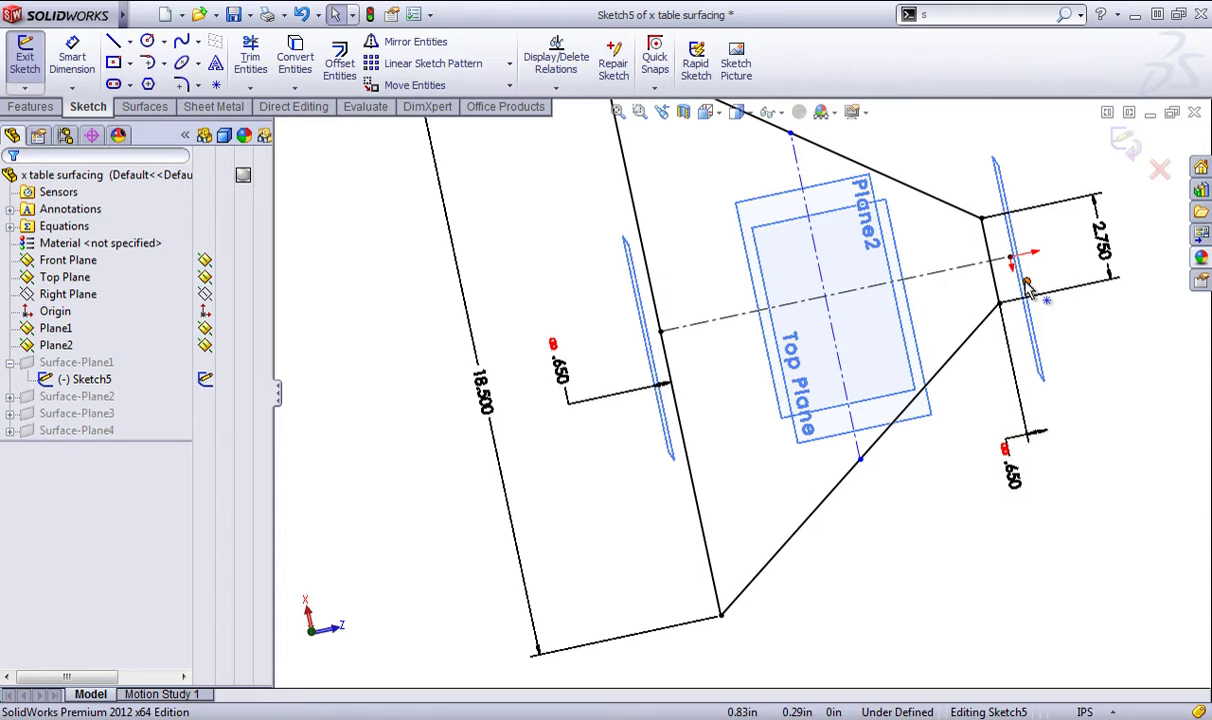
mouse_move(990, 465)
middle_mouse_down()
mouse_move(998, 352)
mouse_move(984, 268)
middle_mouse_up()
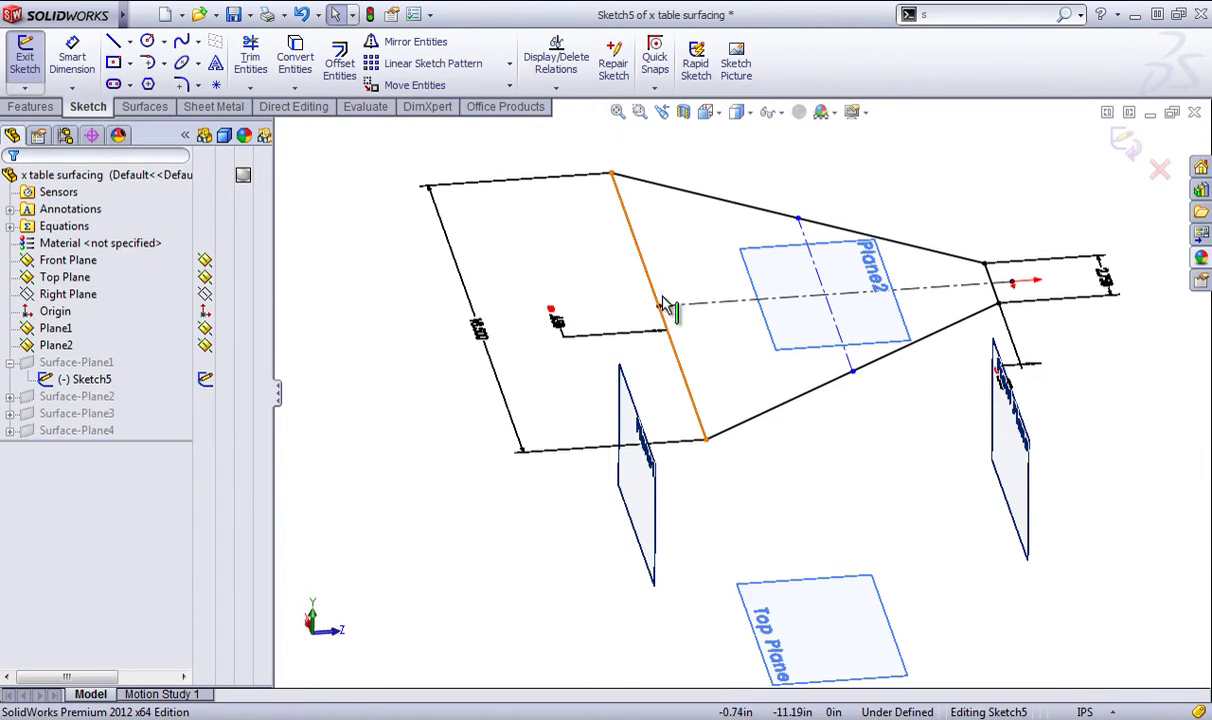
left_click(1124, 144)
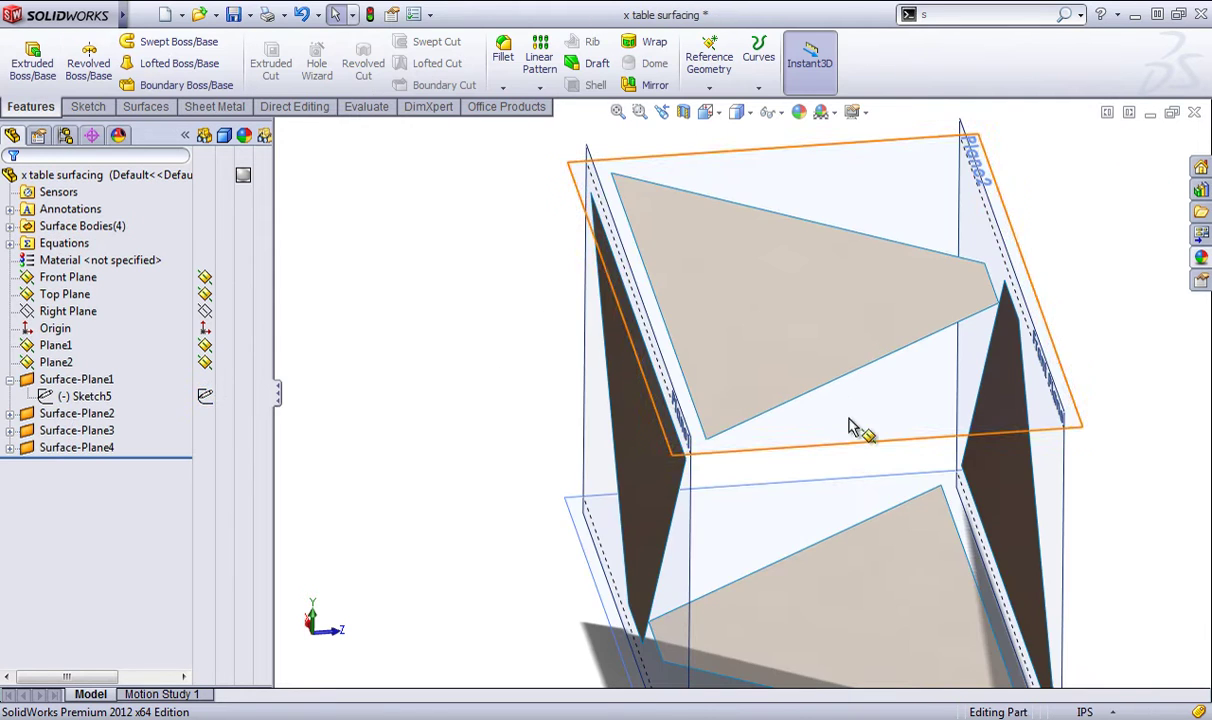
- Hide the Front Plane, Top Plane, Plane1 and Plane2
right_click(97, 281)
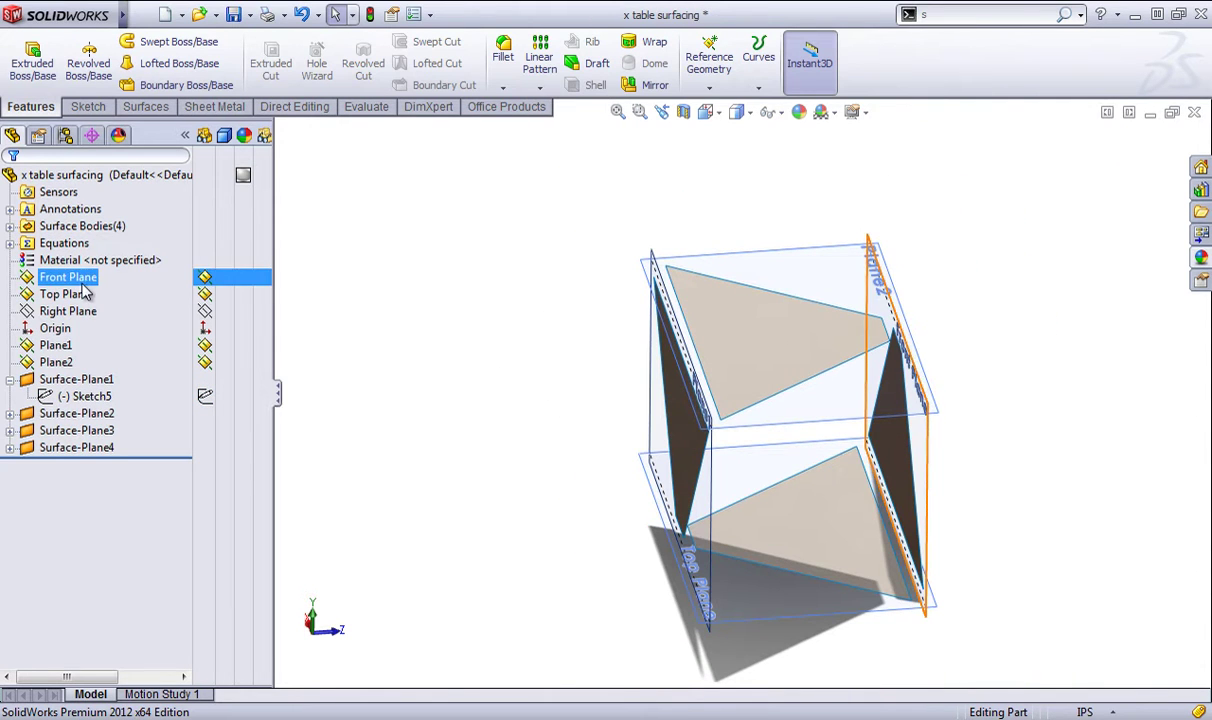
left_click(290, 277)
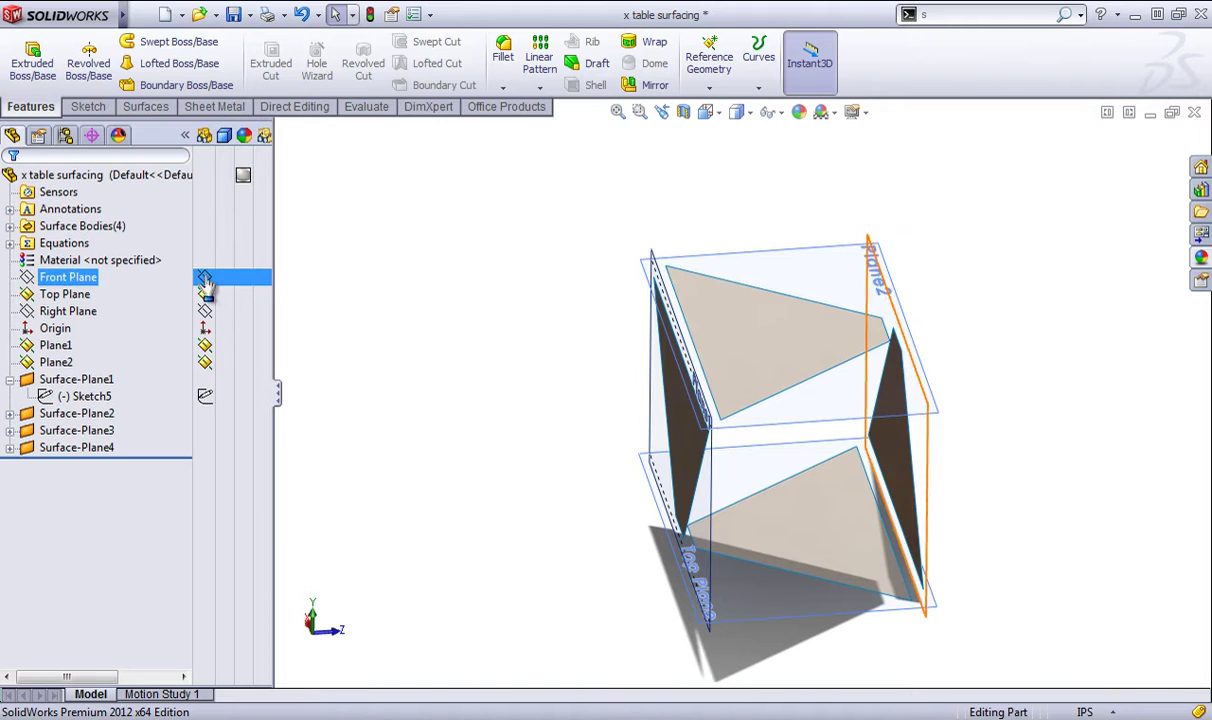
left_click(205, 278)
left_click(205, 295)
left_click(206, 346)
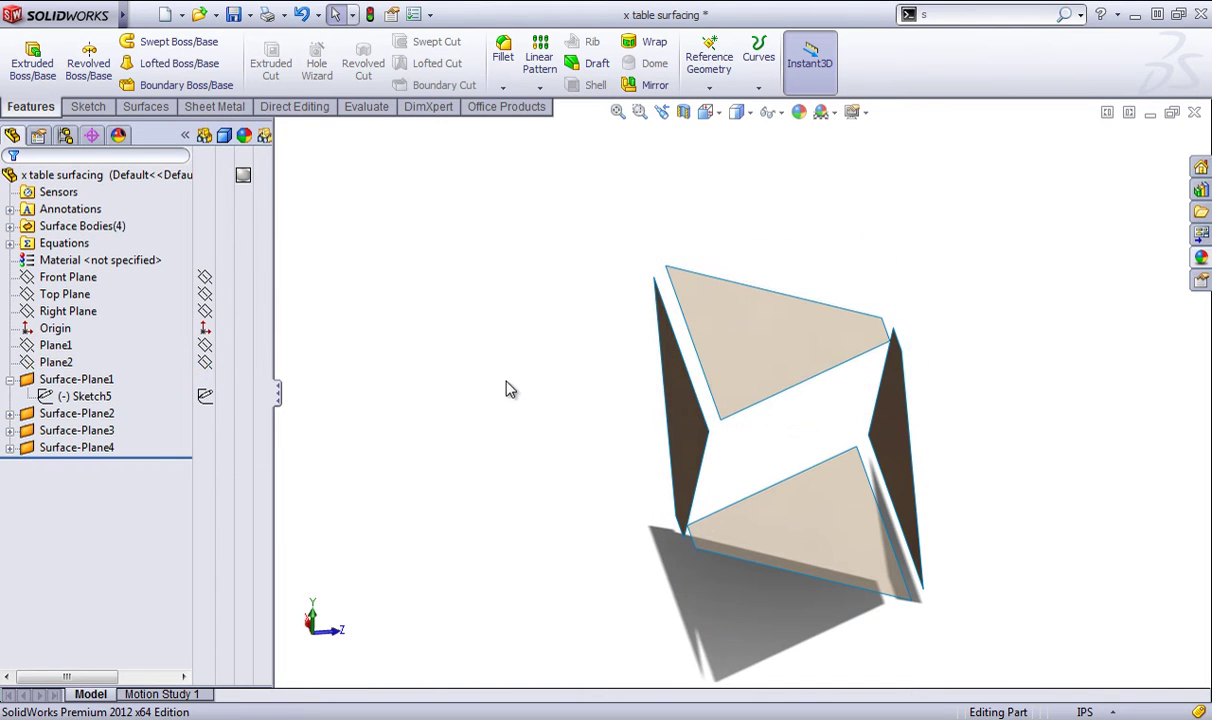
- Examine the gaps between the top surface and the adjacent vertical surfaces from different angles
middle_click_drag(506, 389, 462, 321)
scroll(893, 378, "down", 2)
scroll(893, 378, "down", 2)
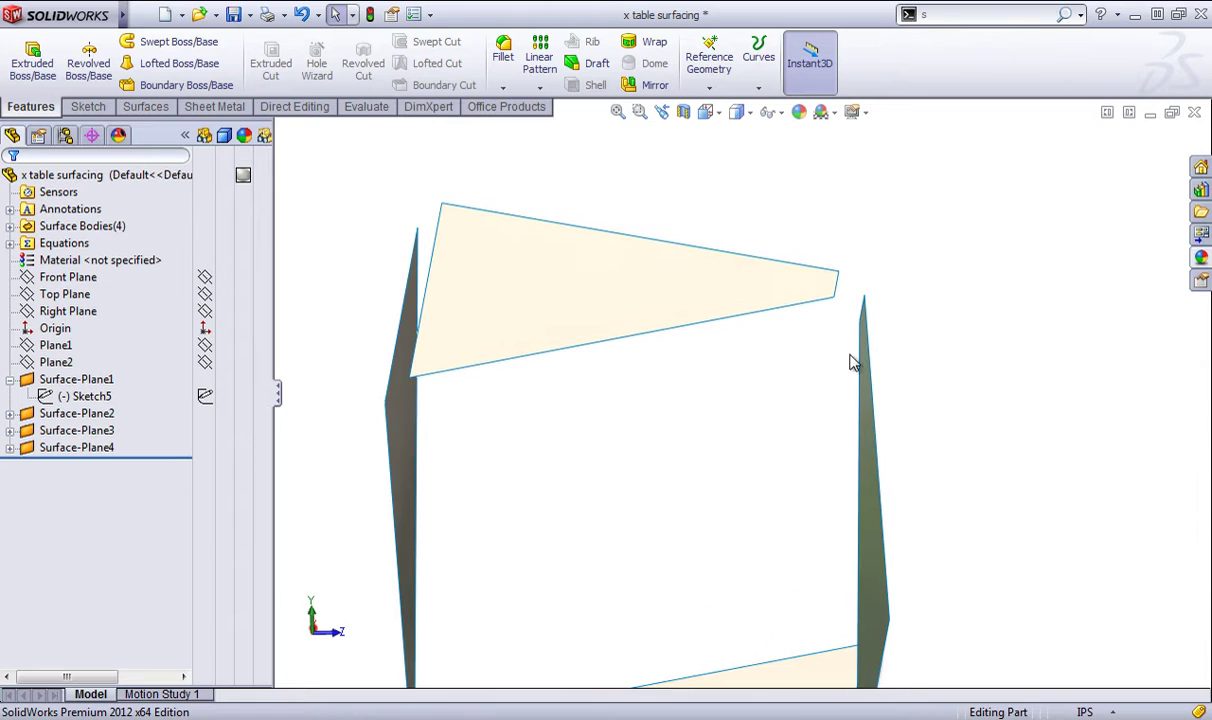
middle_click_drag(855, 360, 847, 311)
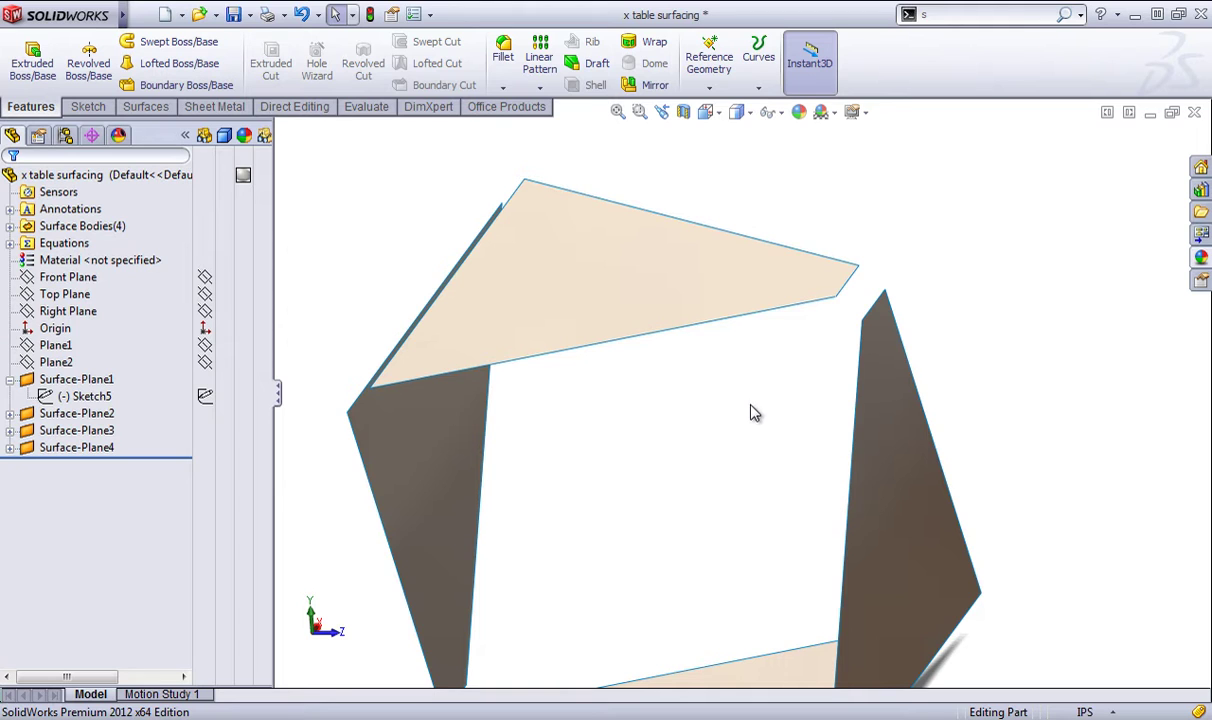
scroll(750, 405, "up", 1)
middle_click_drag(732, 402, 746, 411)
scroll(746, 422, "up", 2)
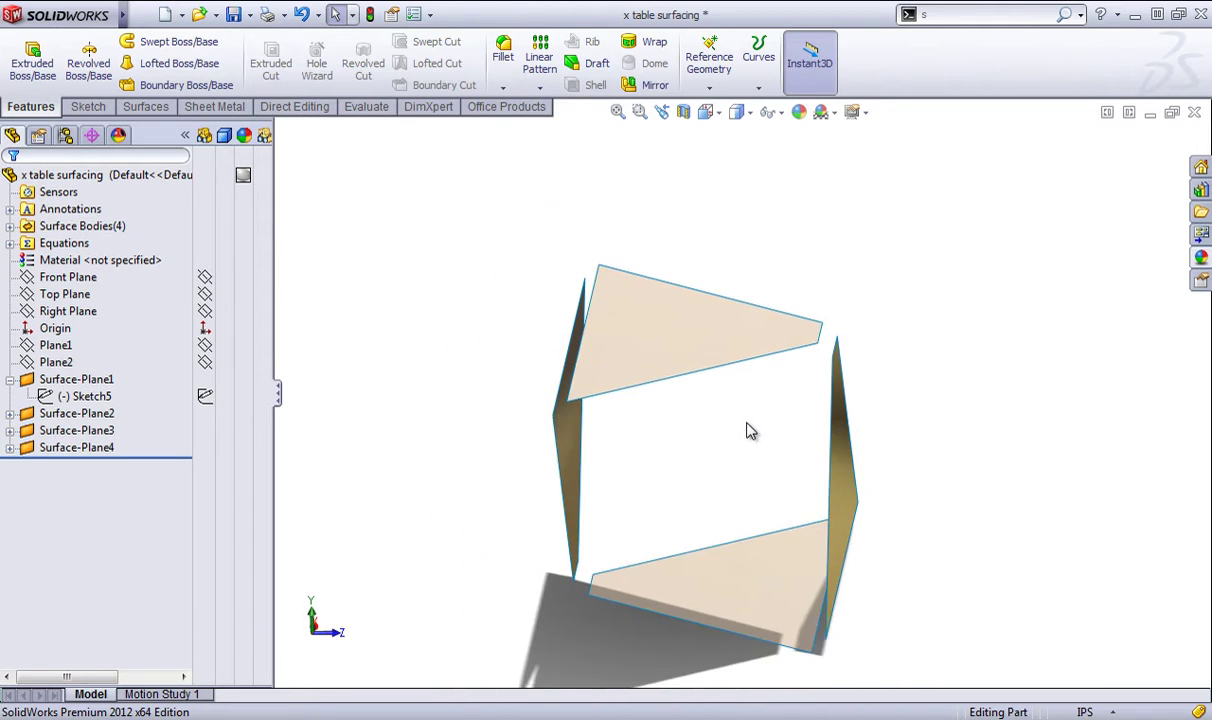
scroll(751, 431, "down", 1)
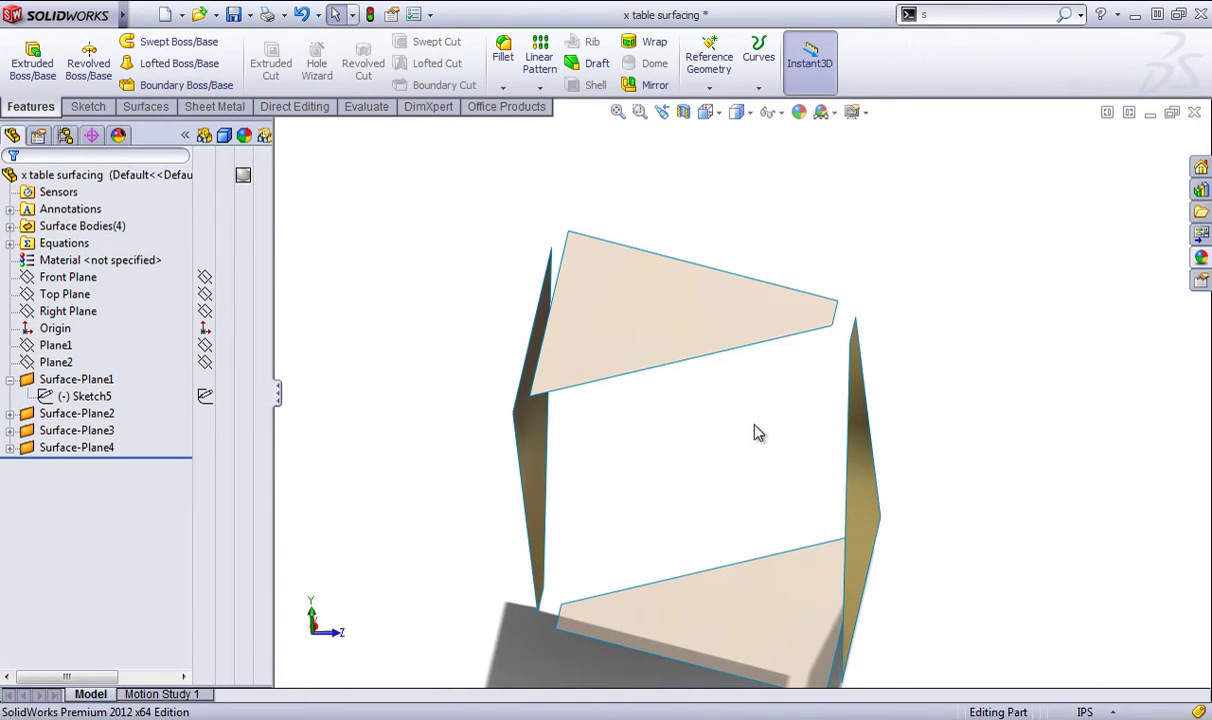
- In a new 3D sketch, draw a two-point spline from the near corner of the top surface's narrow end to the adjacent vertical surface's matching corner
left_click(88, 106)
left_click(24, 88)
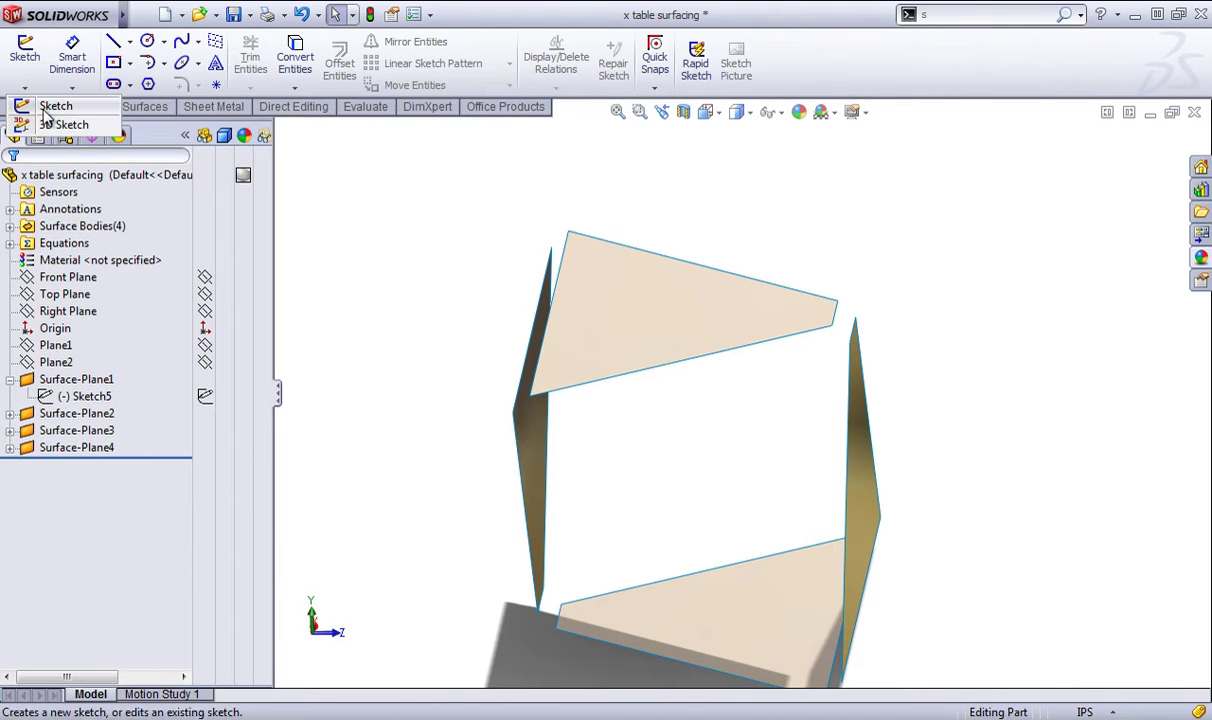
left_click(62, 124)
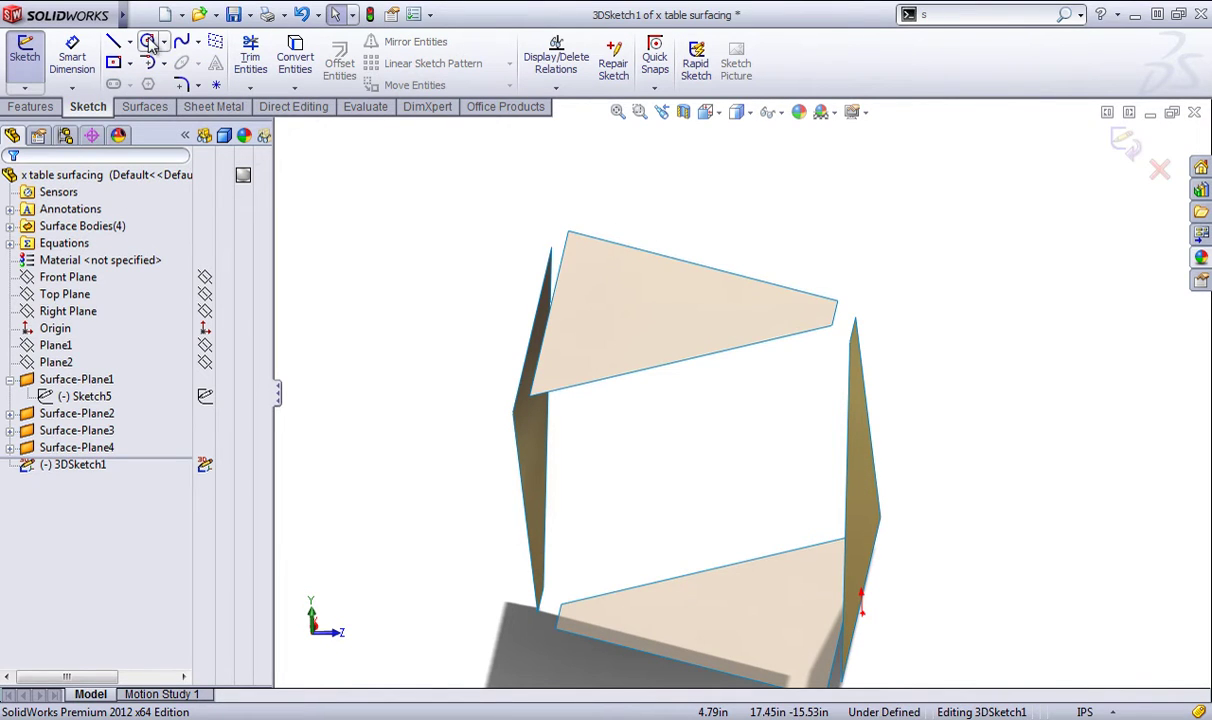
left_click(181, 41)
scroll(872, 335, "down", 4)
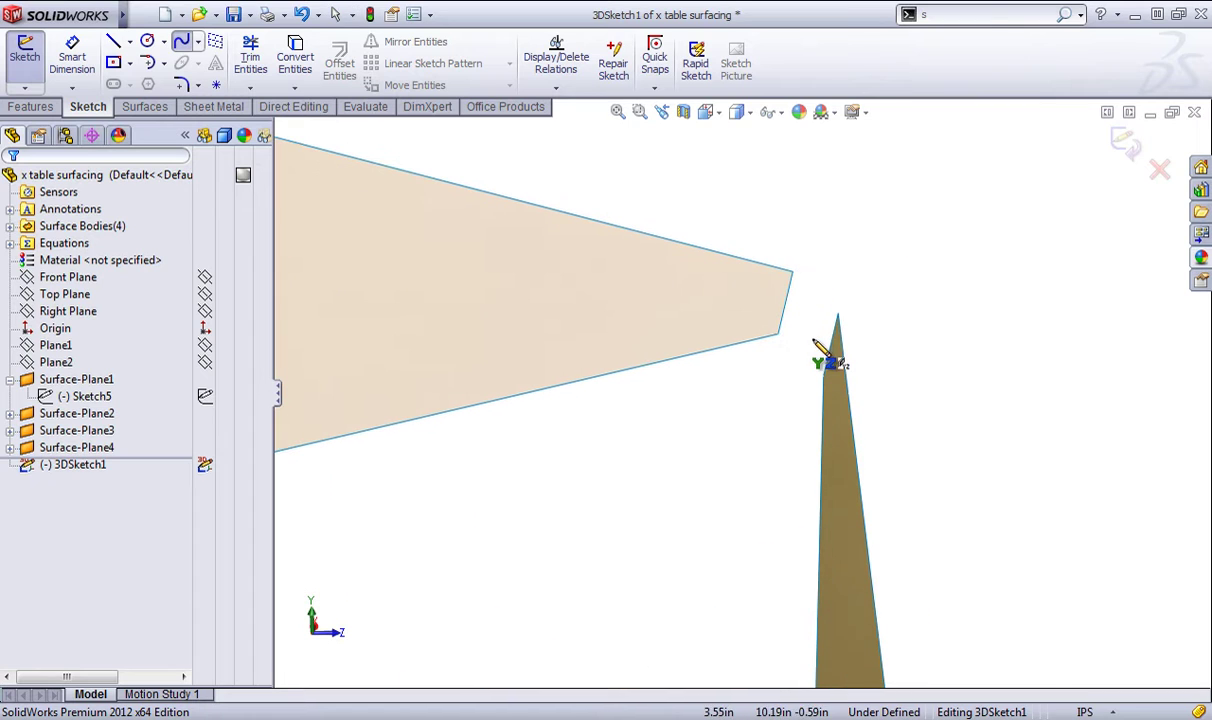
left_click(778, 335)
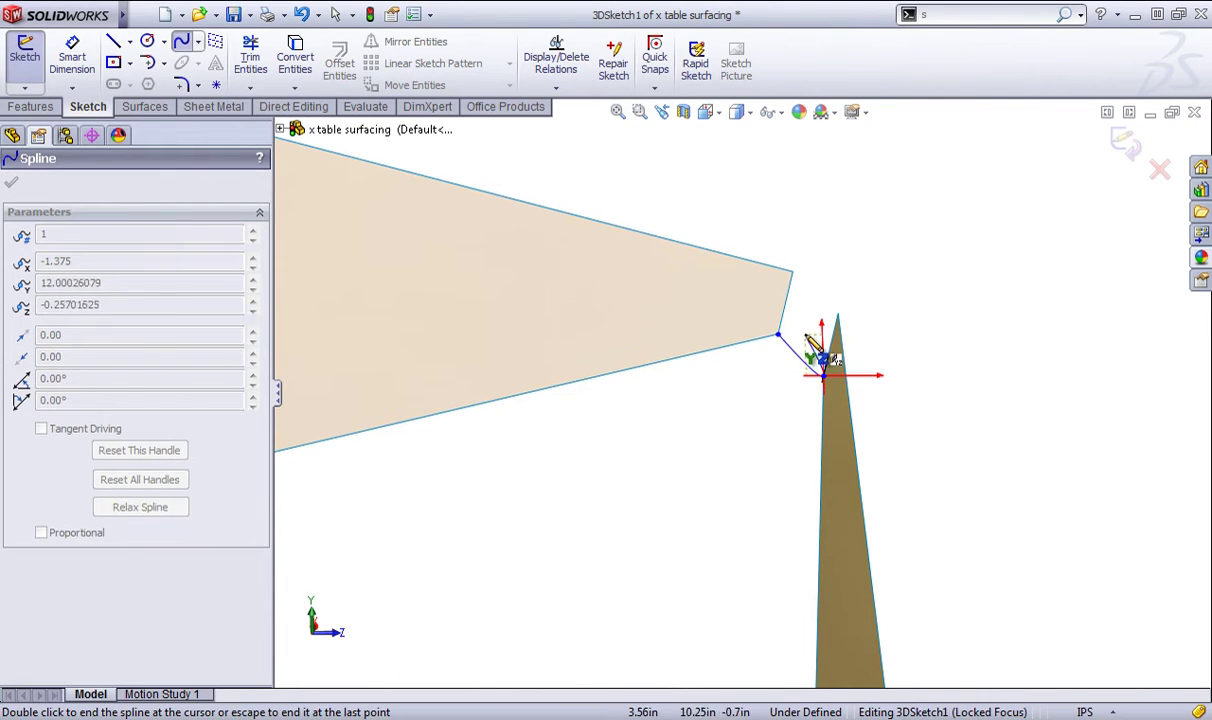
right_click(812, 340)
left_click(842, 350)
- Draw a second two-point spline joining the far corner of the top surface's narrow end to the vertical surface's matching corner
middle_click_drag(843, 328, 819, 345)
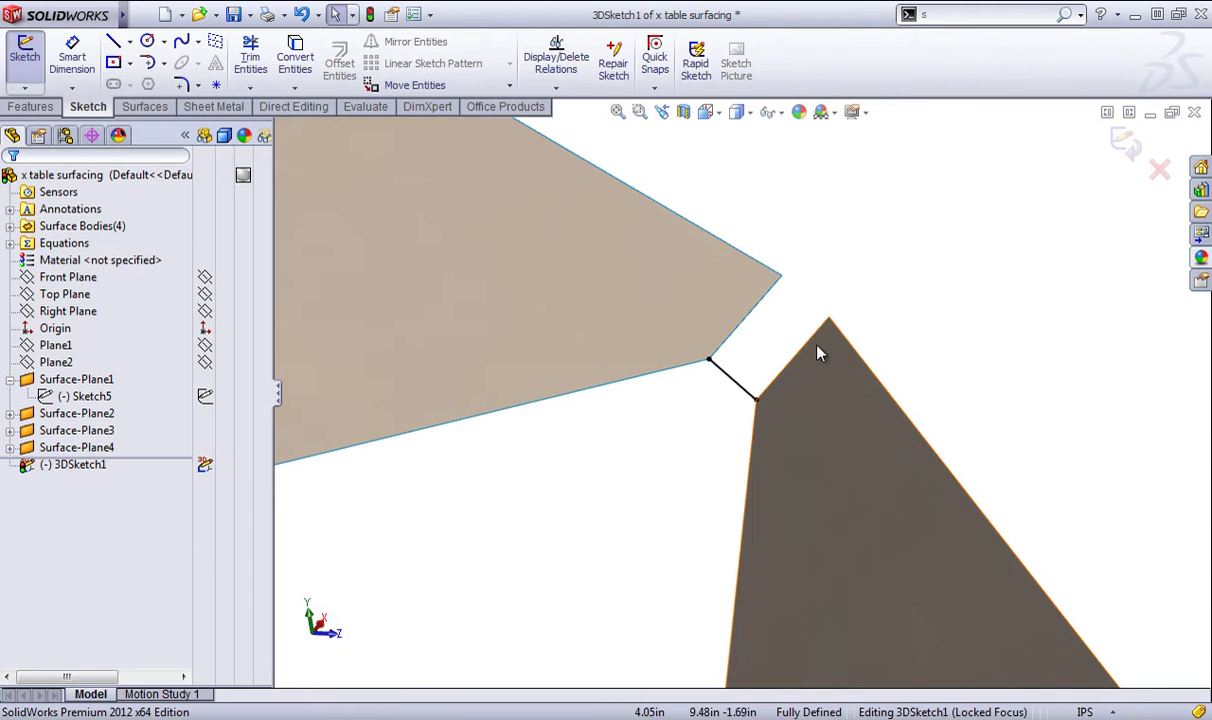
left_click(185, 43)
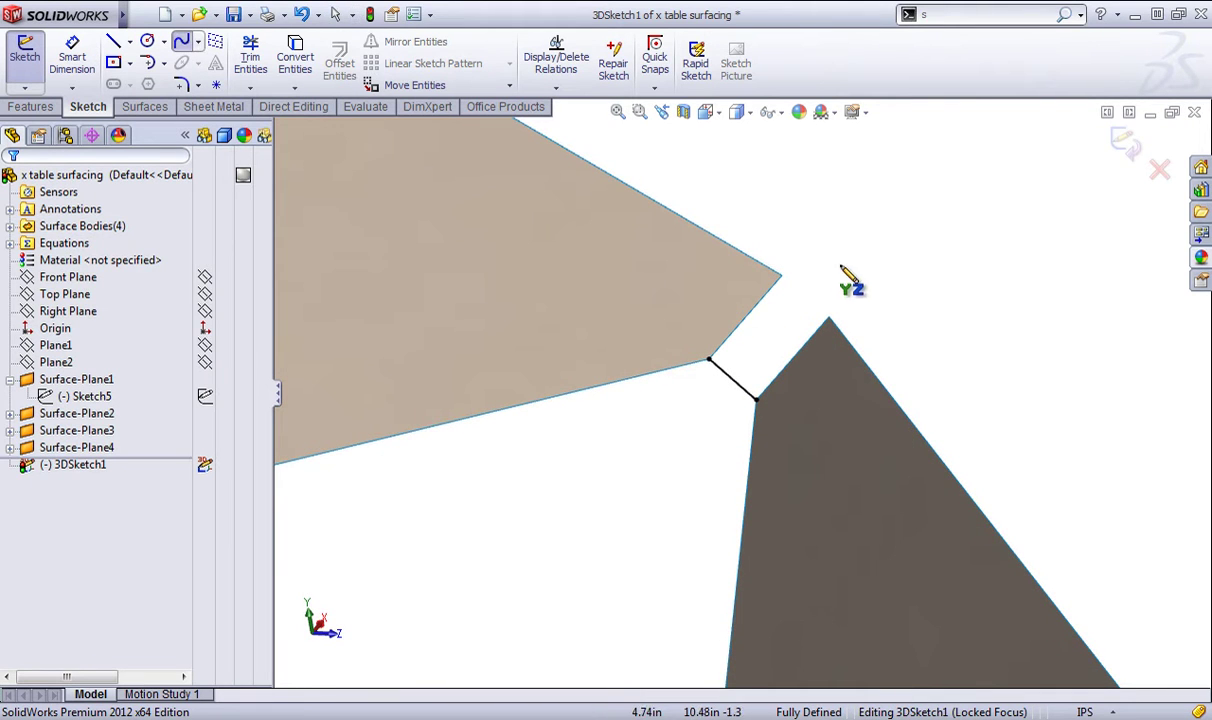
left_click(782, 276)
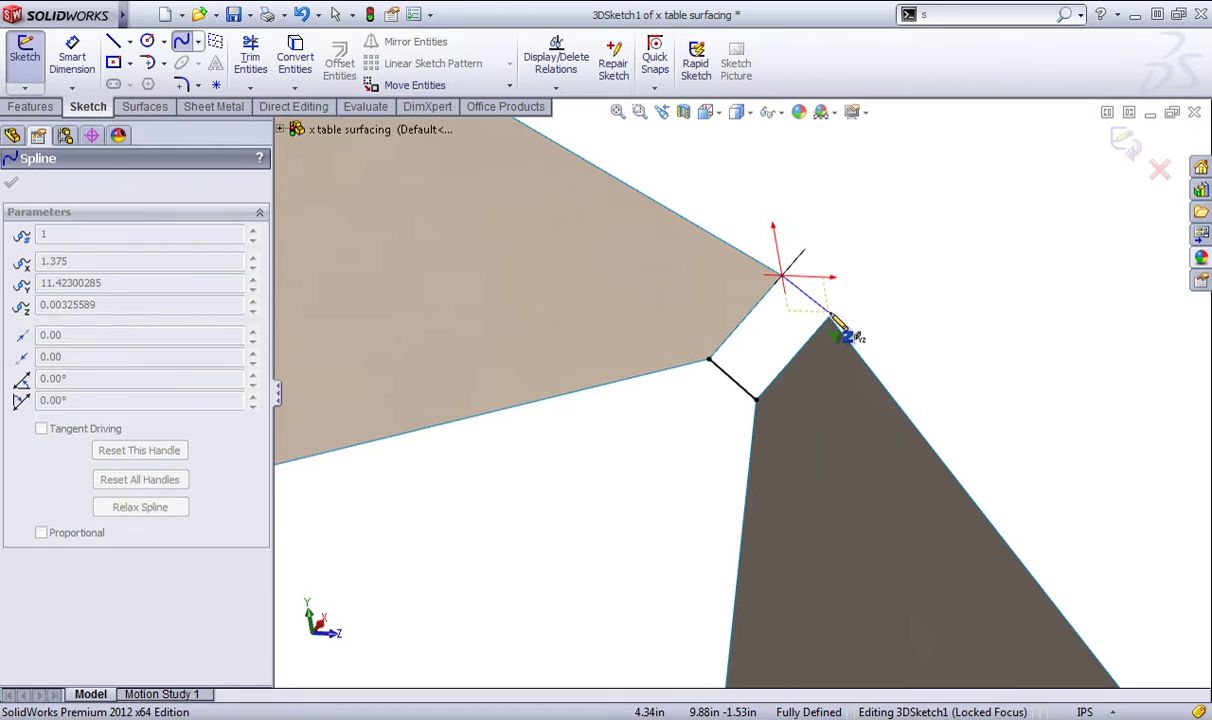
left_click(830, 318)
right_click(832, 318)
left_click(879, 265)
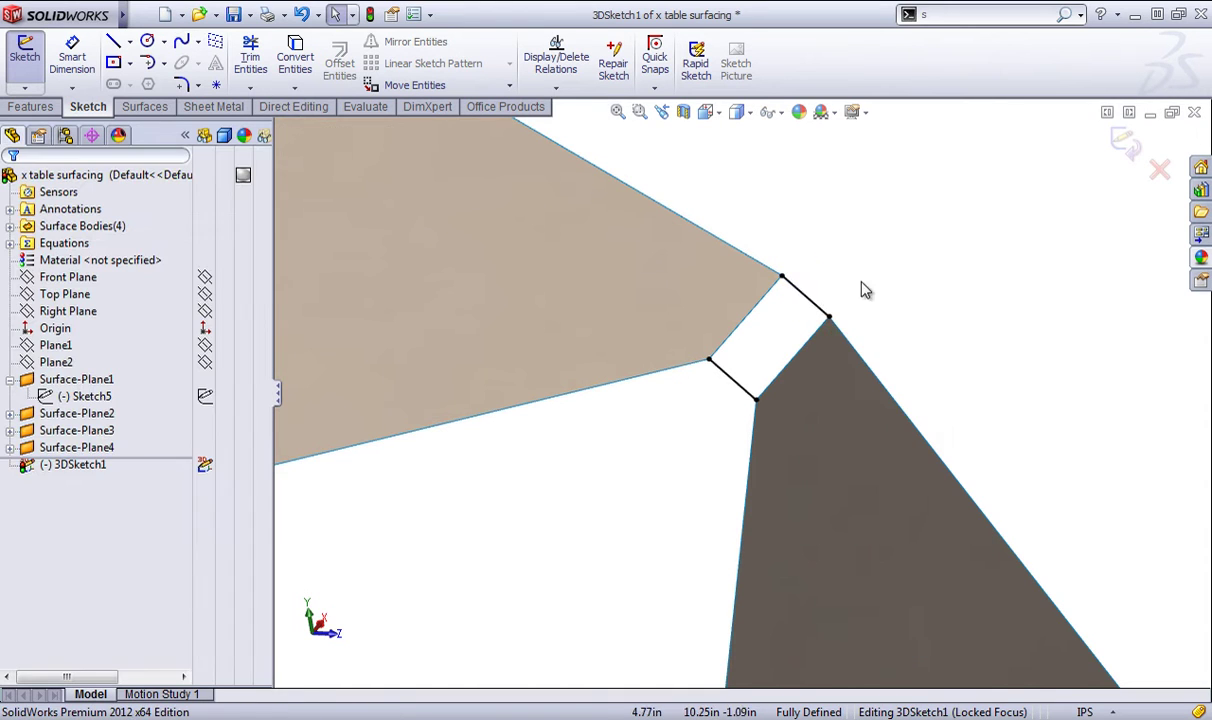
- Make the far spline tangent to the adjoining side edges of both the top surface and the vertical surface
middle_click_drag(866, 289, 782, 300)
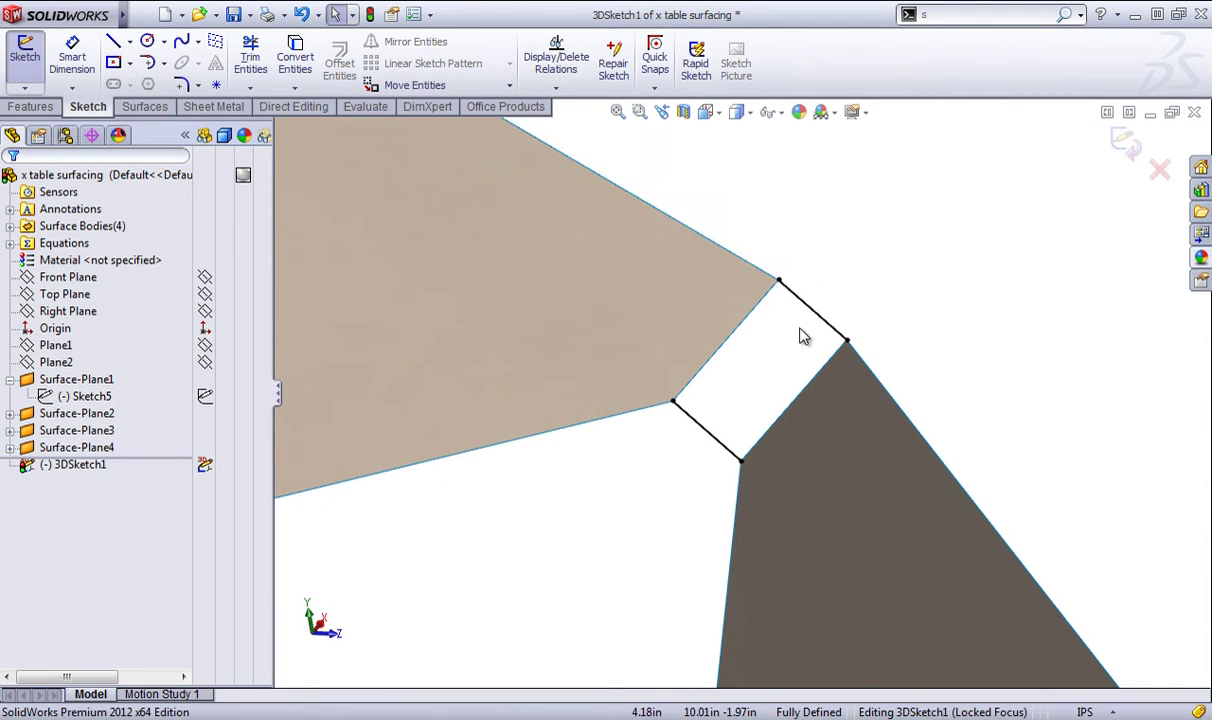
left_click(815, 317)
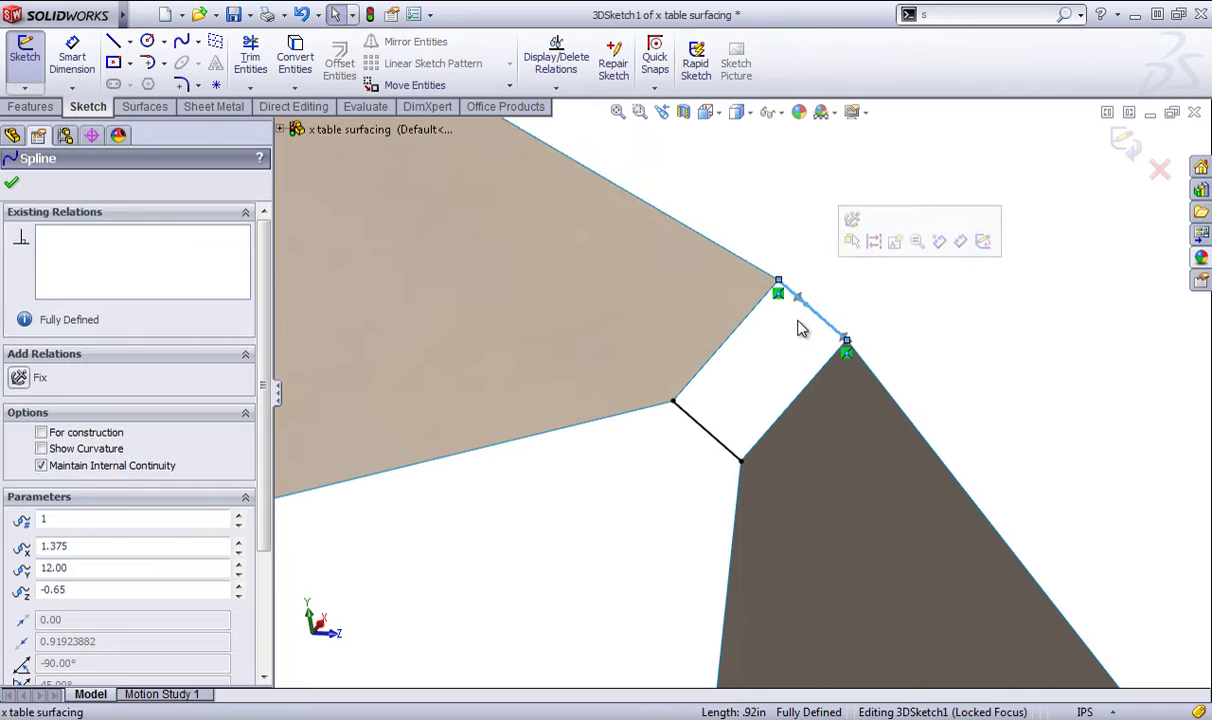
left_click(766, 275, "ctrl")
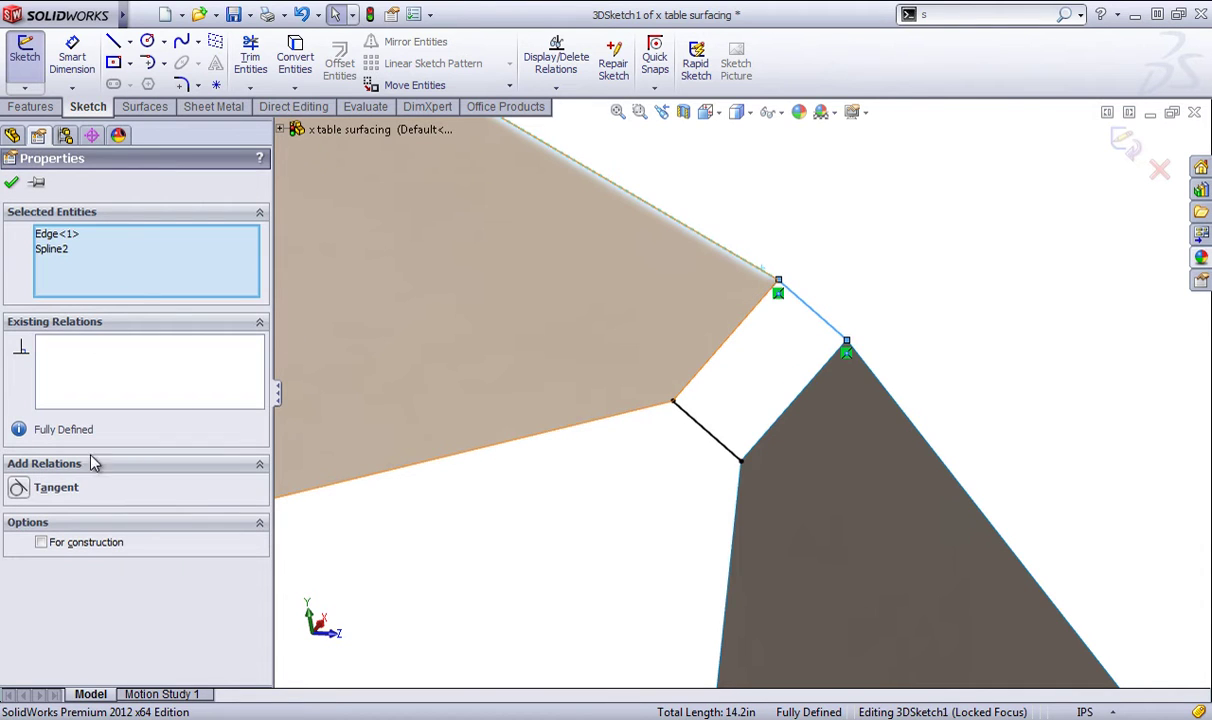
left_click(19, 490)
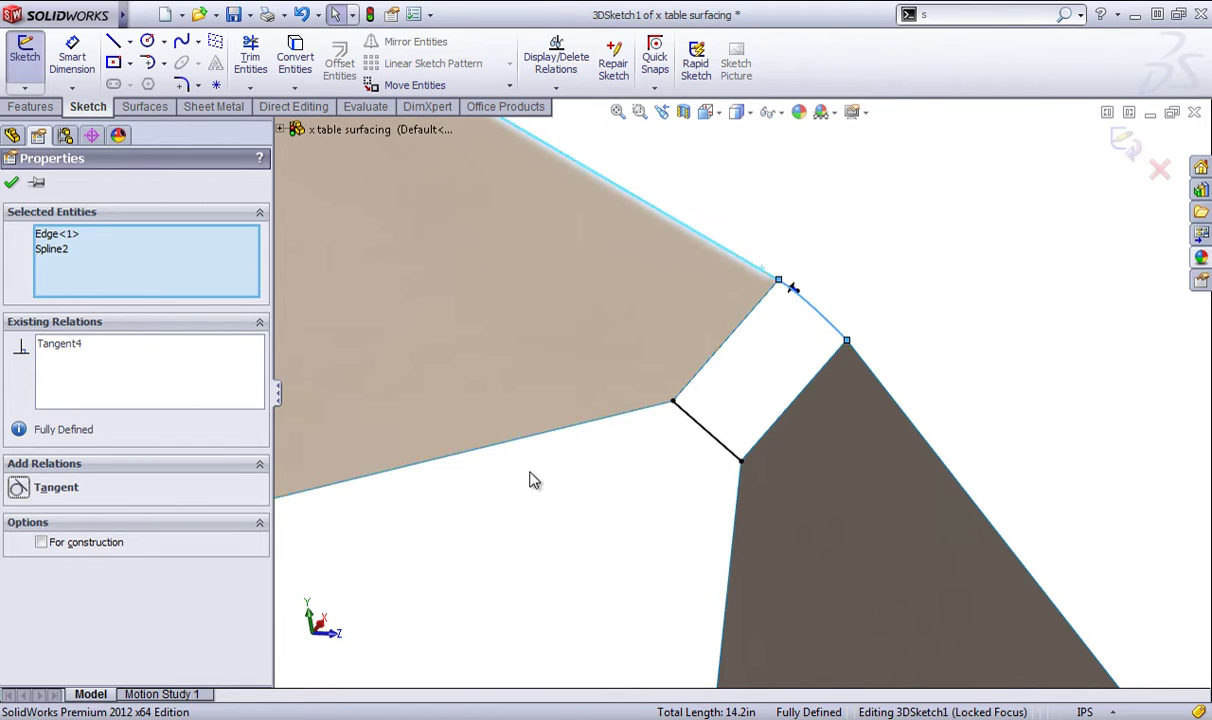
left_click(944, 268)
left_click(833, 330)
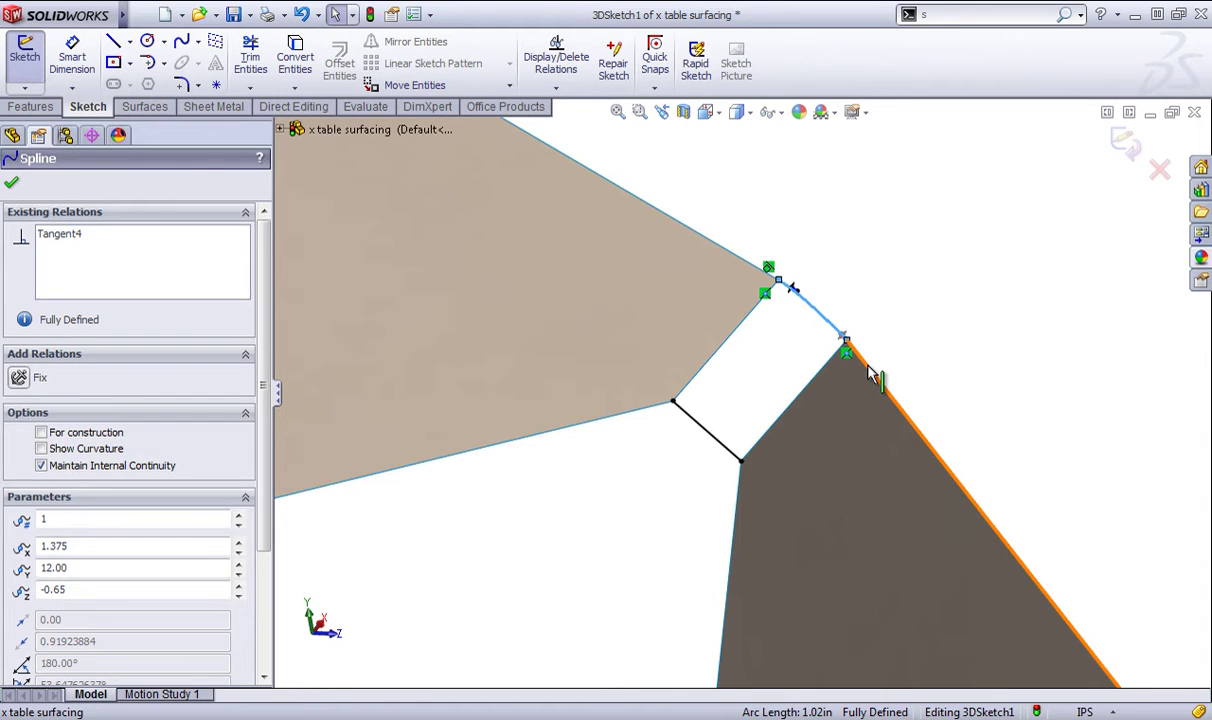
left_click(871, 372, "ctrl")
left_click(924, 300)
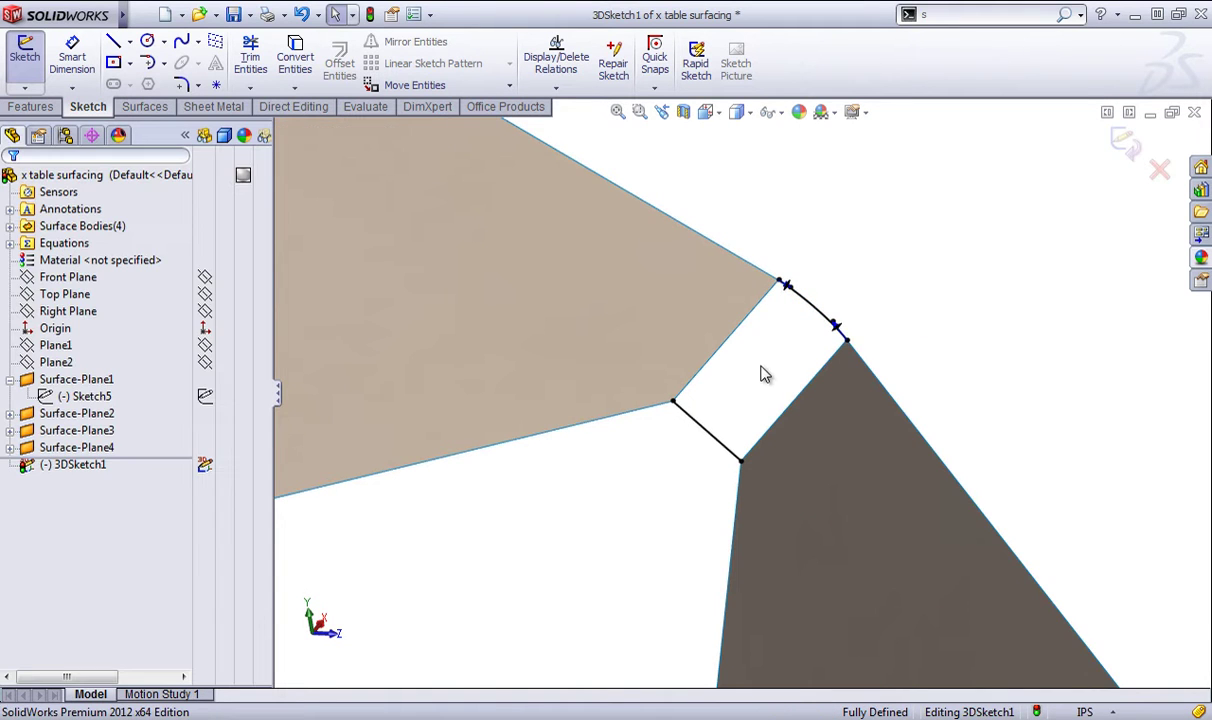
- Make the near spline tangent to the adjoining side edges of both the top surface and the vertical surface
left_click(688, 422)
left_click(655, 408, "ctrl")
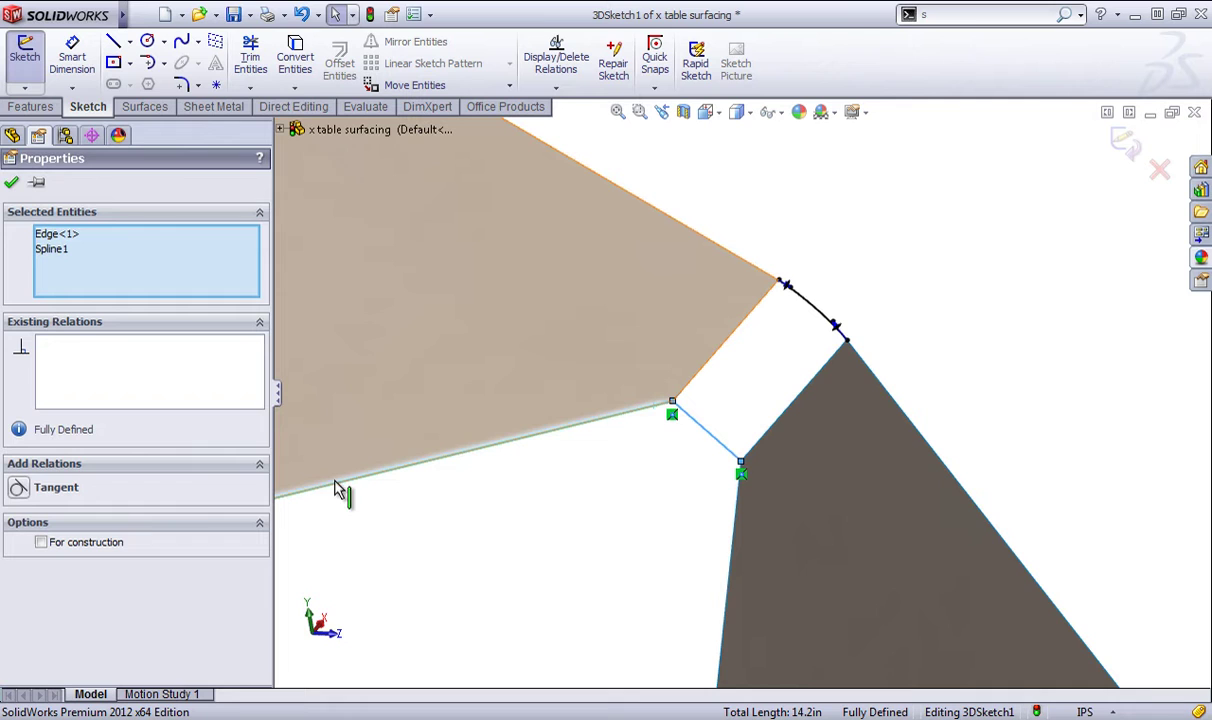
left_click(18, 487)
left_click(556, 528)
middle_click_drag(798, 495, 672, 530)
left_click(670, 519)
left_click(670, 530, "ctrl")
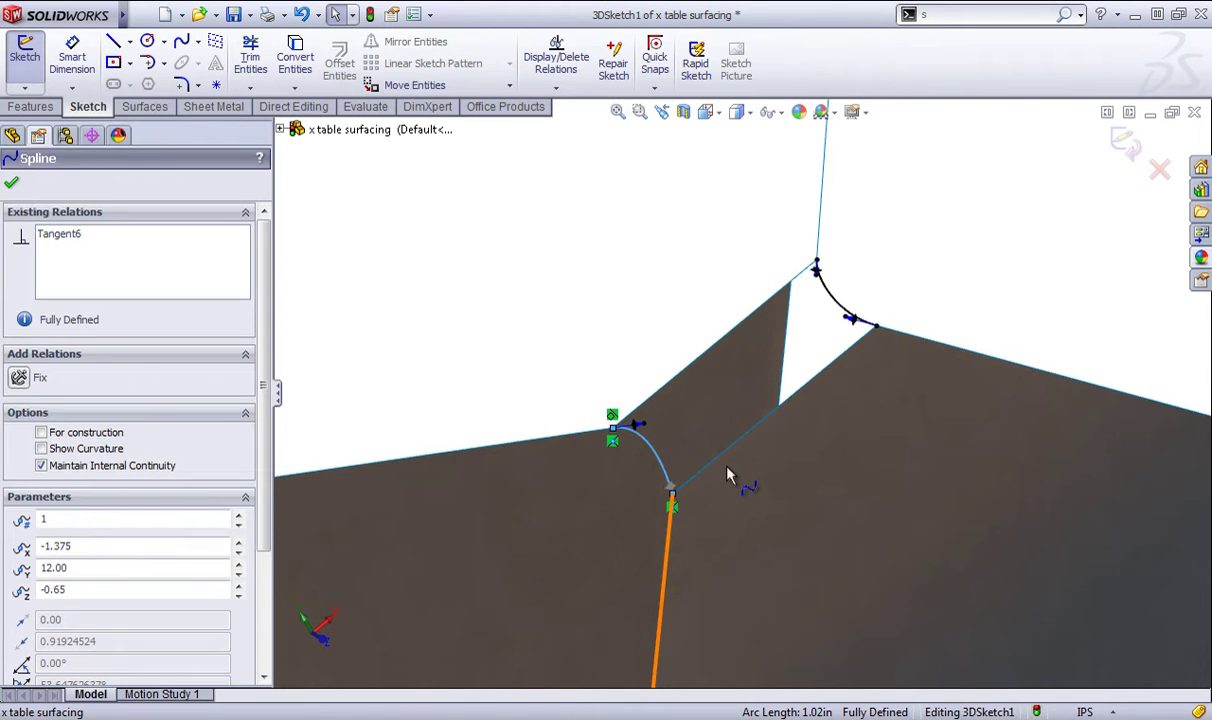
left_click(722, 452)
left_click(806, 419)
middle_click_drag(806, 419, 698, 411)
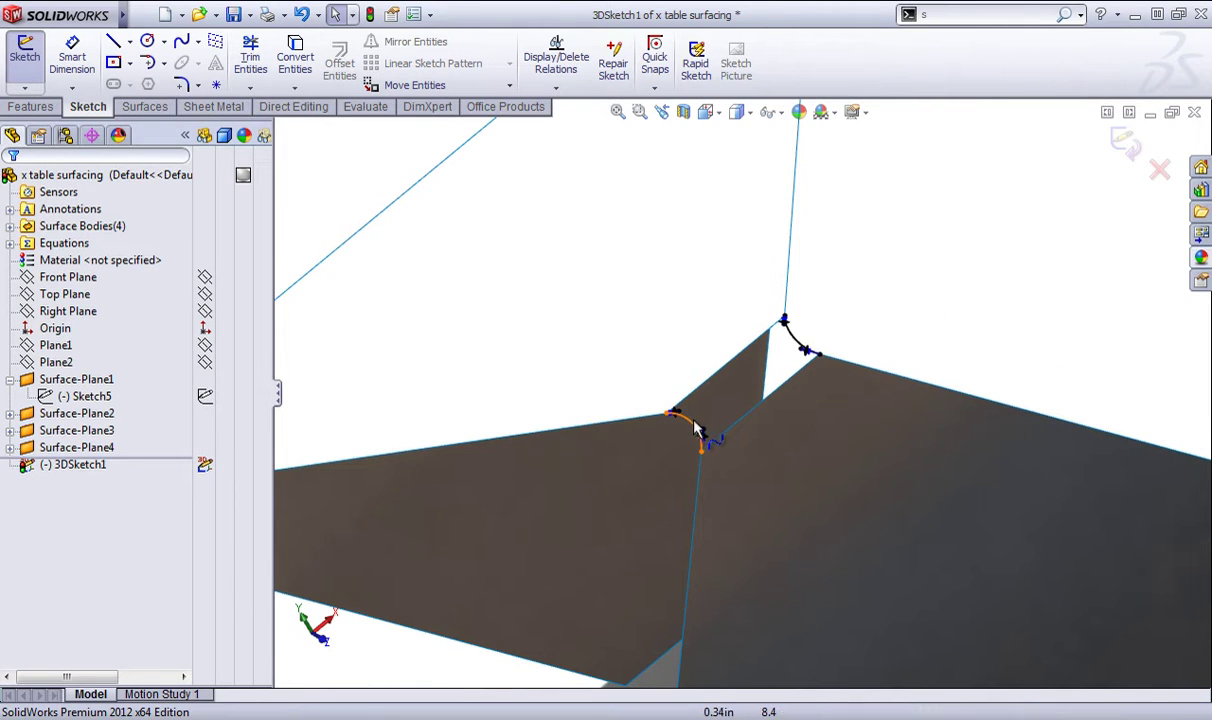
scroll(698, 437, "down", 2)
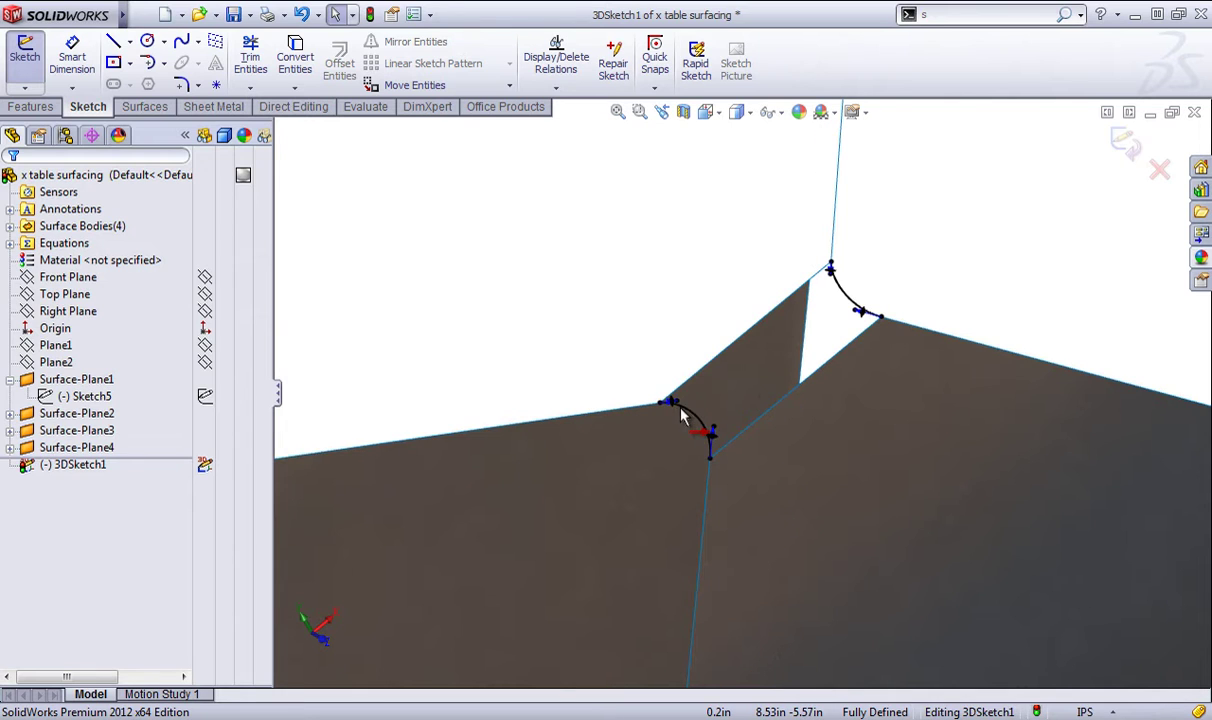
- Add an equal curvature relation between the near spline and the top surface at their shared corner
left_click(681, 408)
left_click(1108, 196)
left_click(662, 411)
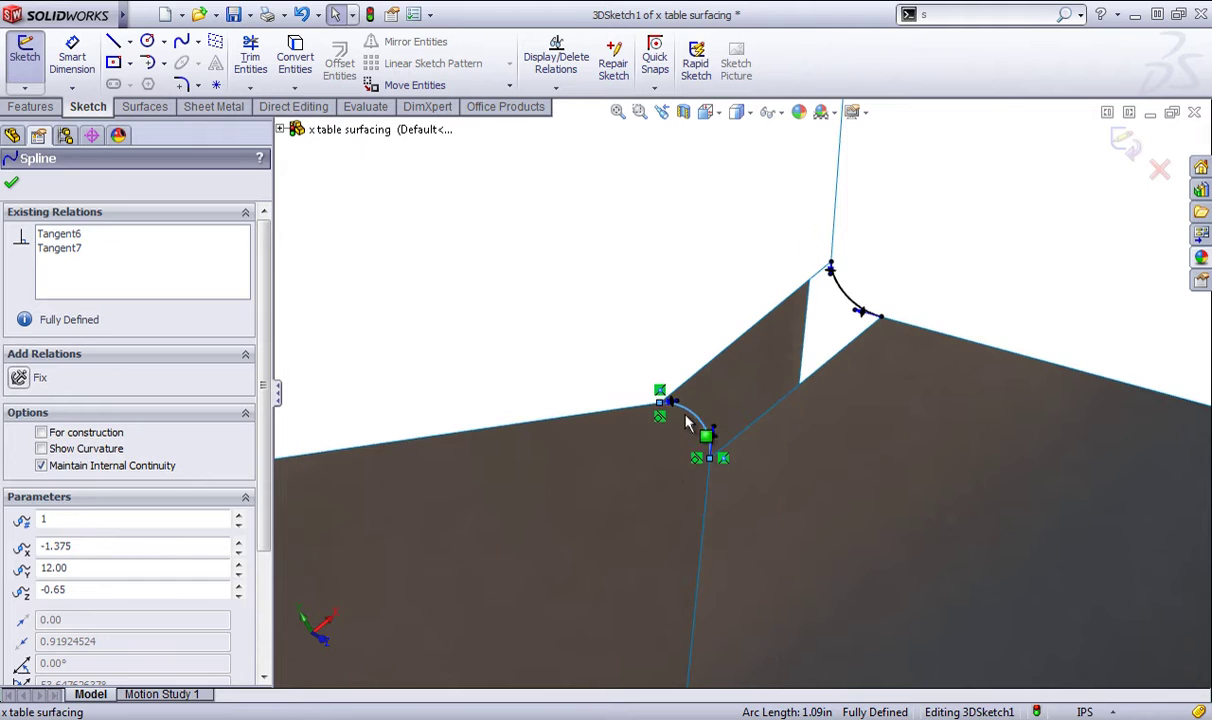
left_click(686, 392, "ctrl")
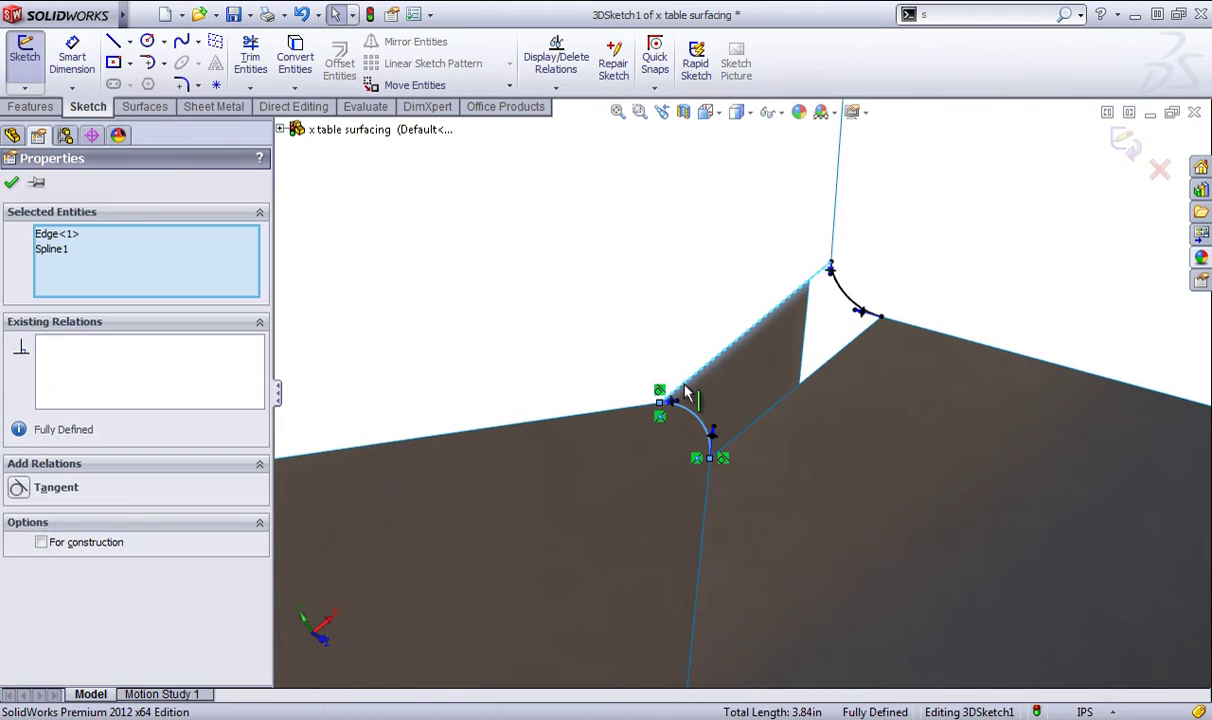
left_click(608, 362, "ctrl")
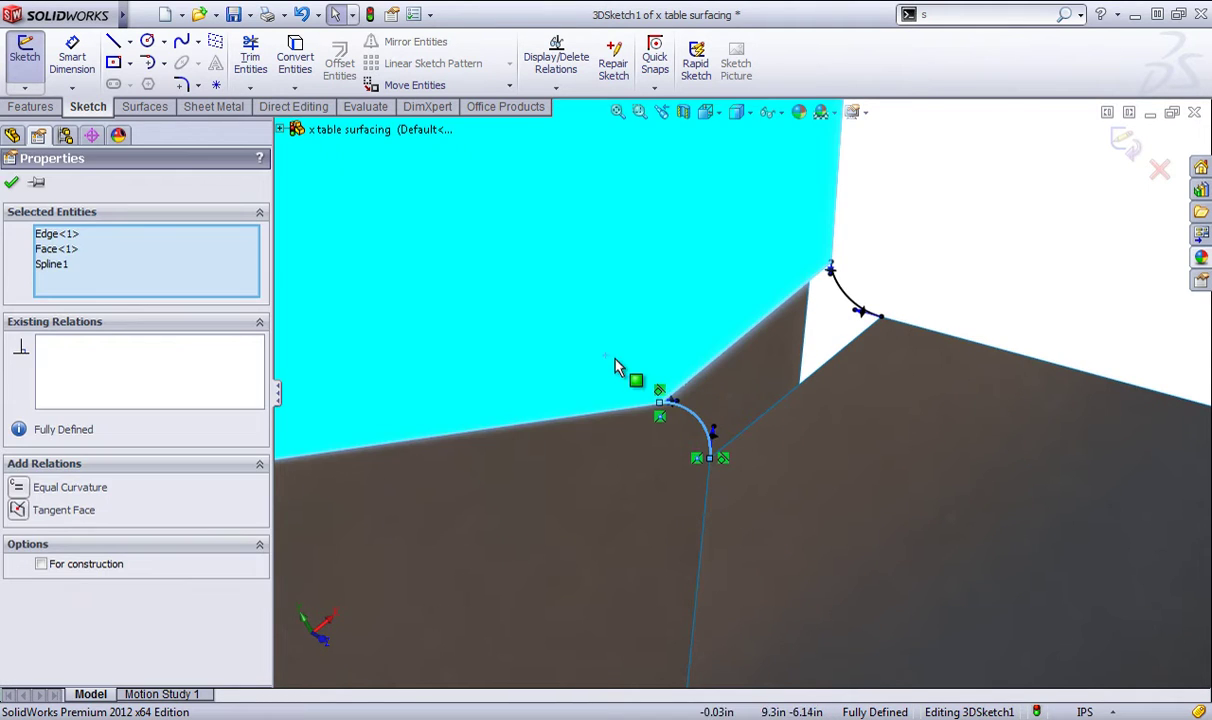
left_click(32, 487)
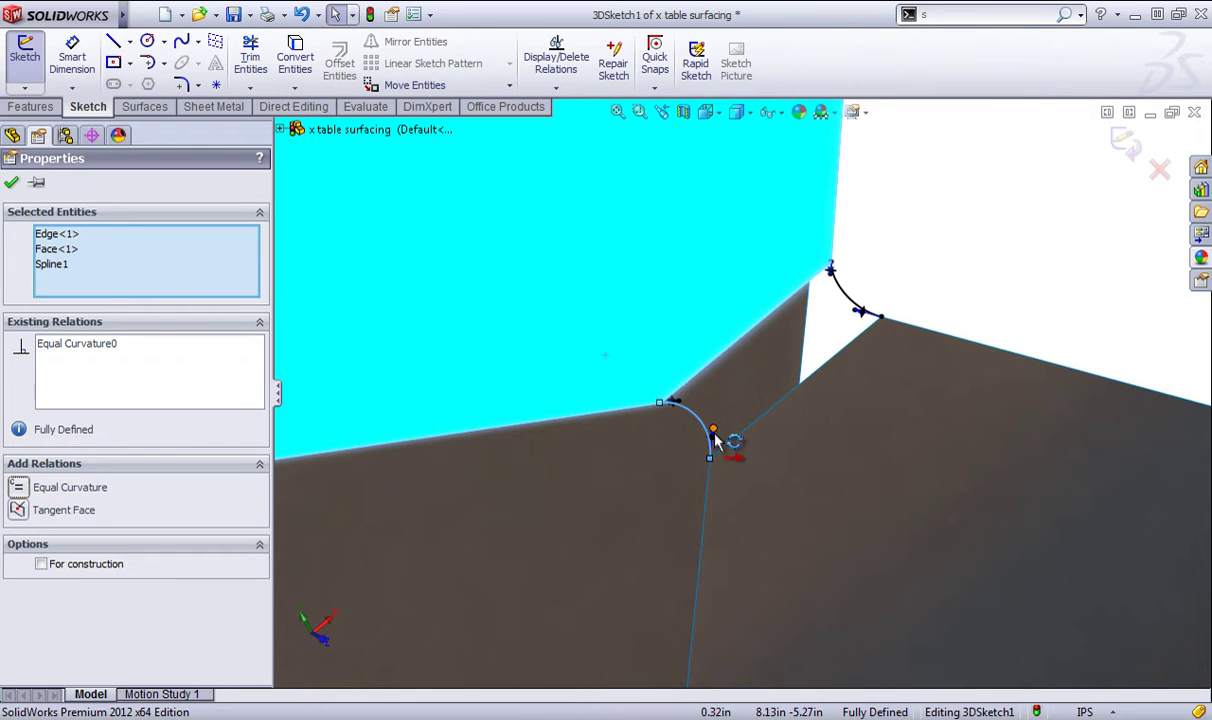
left_click(993, 235)
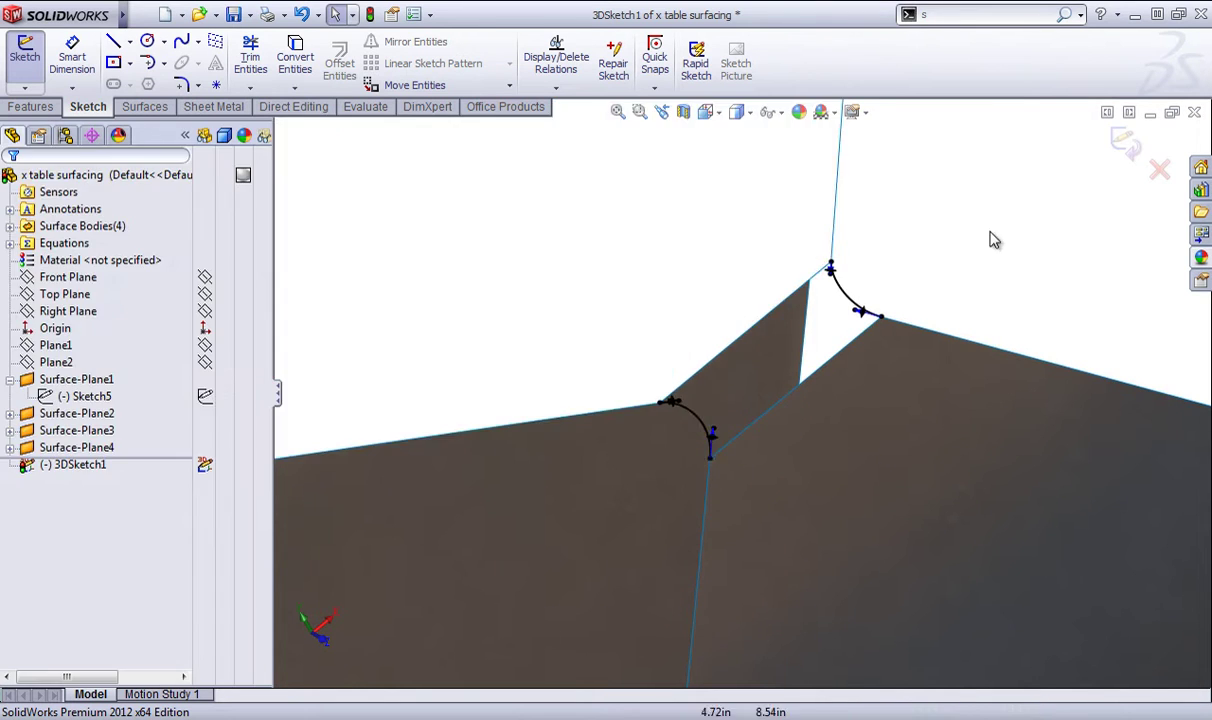
- Add an equal curvature relation between the near spline and the vertical surface, using the surface's side edge and face
left_click(704, 430)
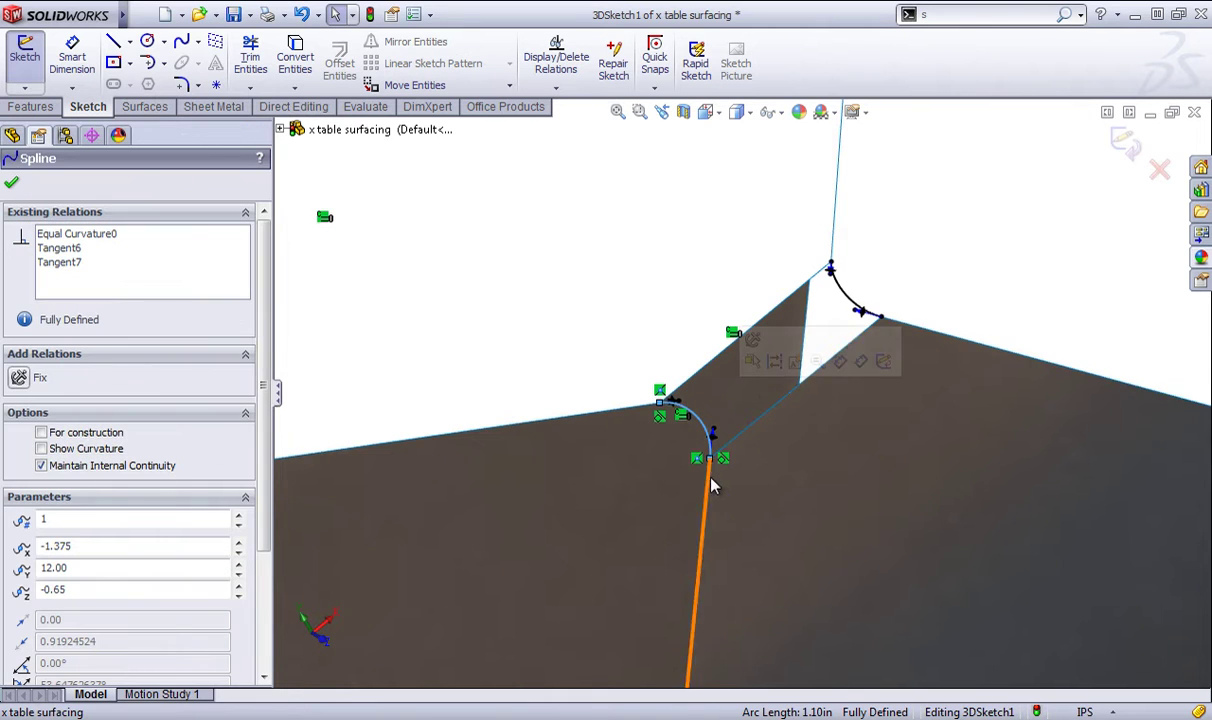
left_click(708, 487, "ctrl")
left_click(733, 493, "ctrl")
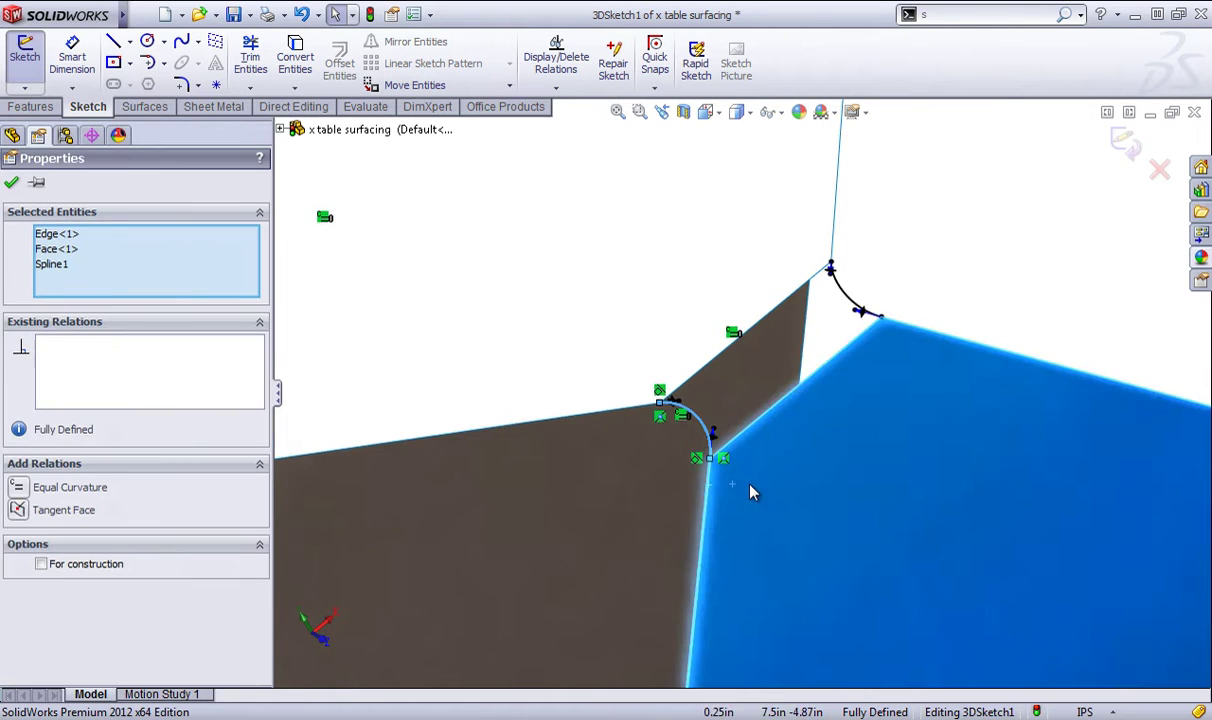
left_click(18, 487)
left_click(938, 280)
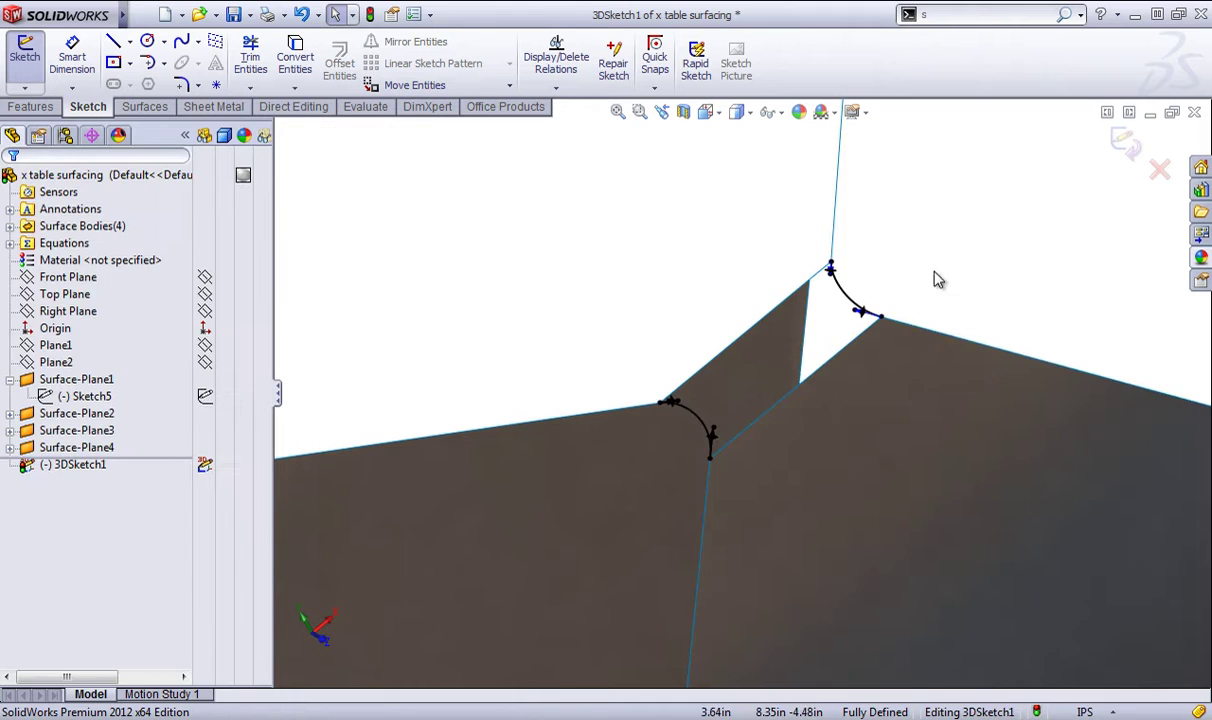
- Add an equal curvature relation between the far spline and the top surface at their shared corner
left_click(842, 294)
left_click(811, 277, "ctrl")
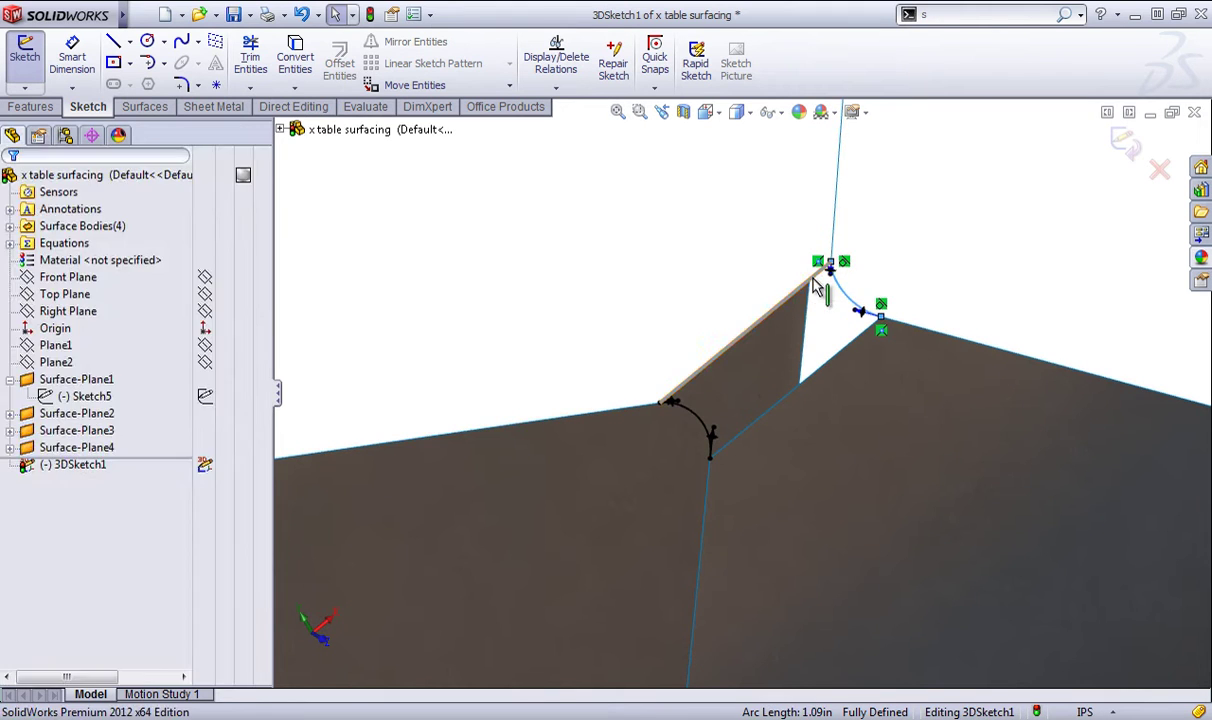
left_click(791, 239, "ctrl")
left_click(790, 245, "ctrl")
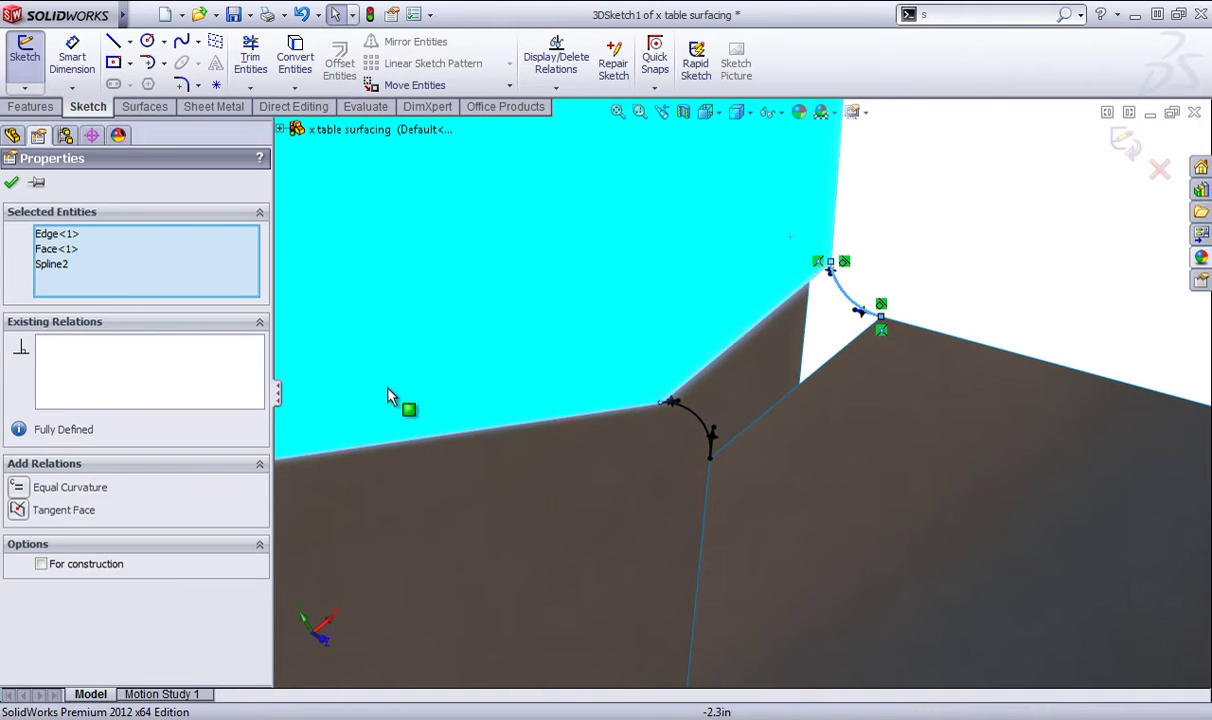
left_click(18, 509)
left_click(912, 292)
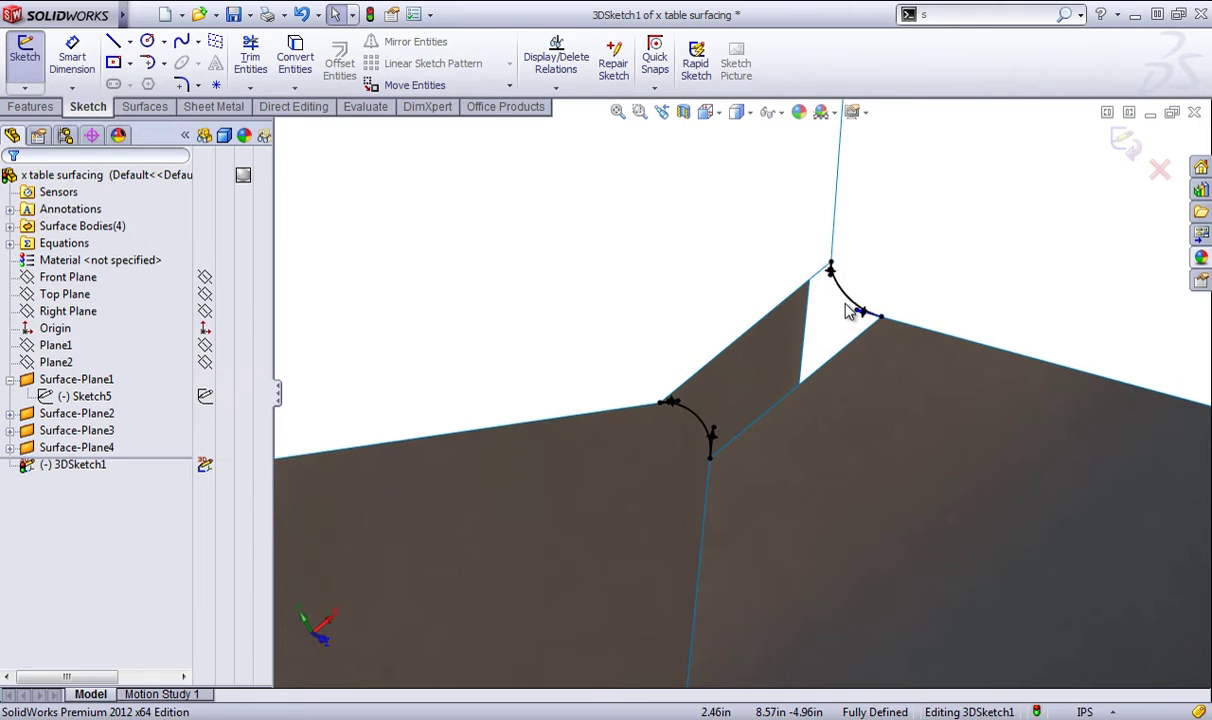
- Add an equal curvature relation between the far spline and the vertical surface, and exit the 3D sketch
left_click(872, 313)
left_click(880, 324, "ctrl")
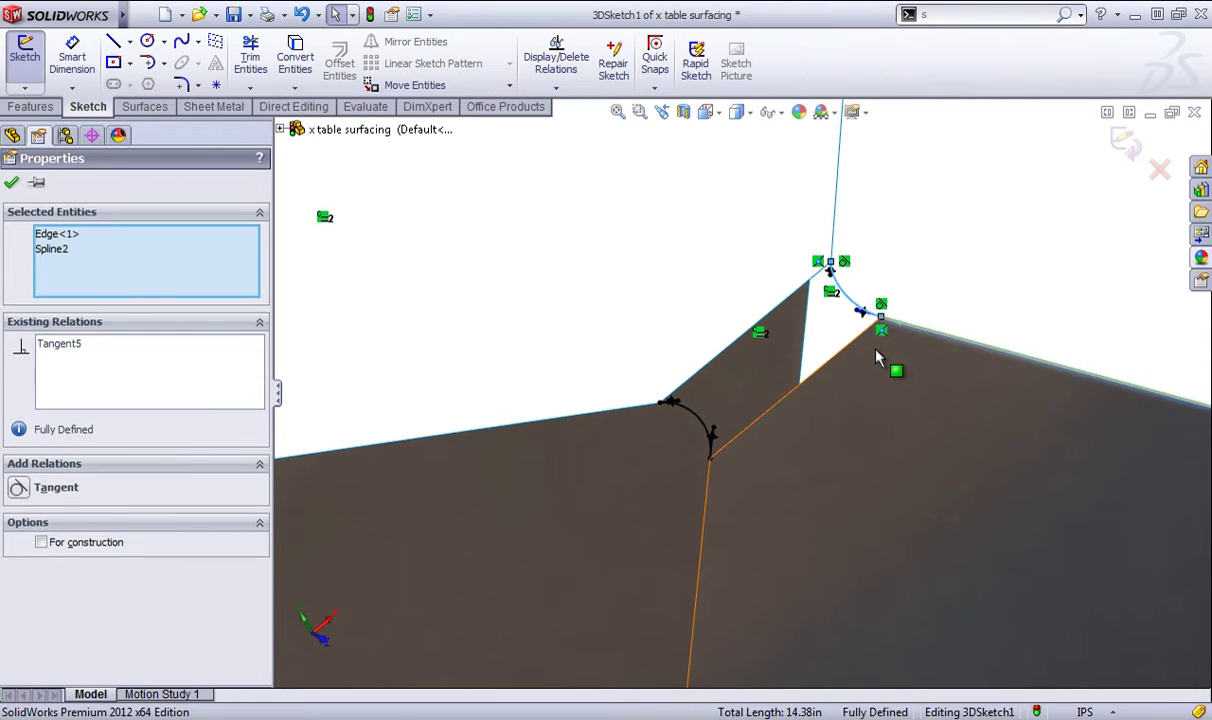
left_click(877, 357, "ctrl")
left_click(18, 488)
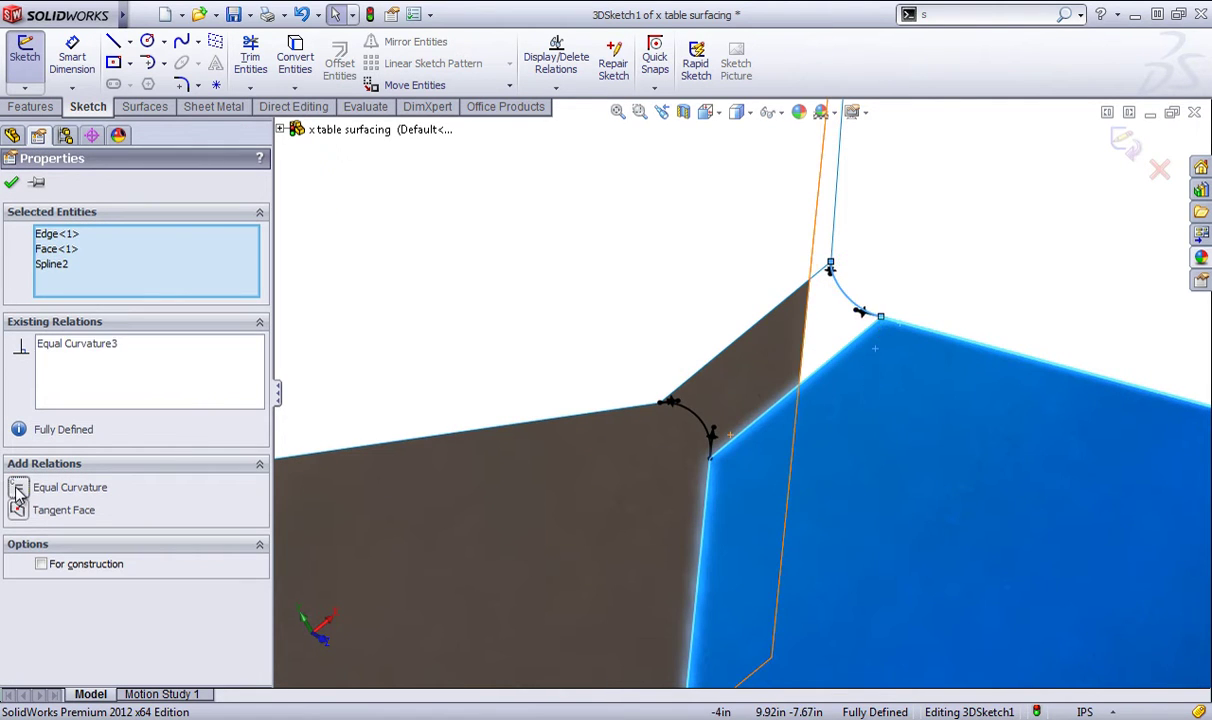
left_click(893, 233)
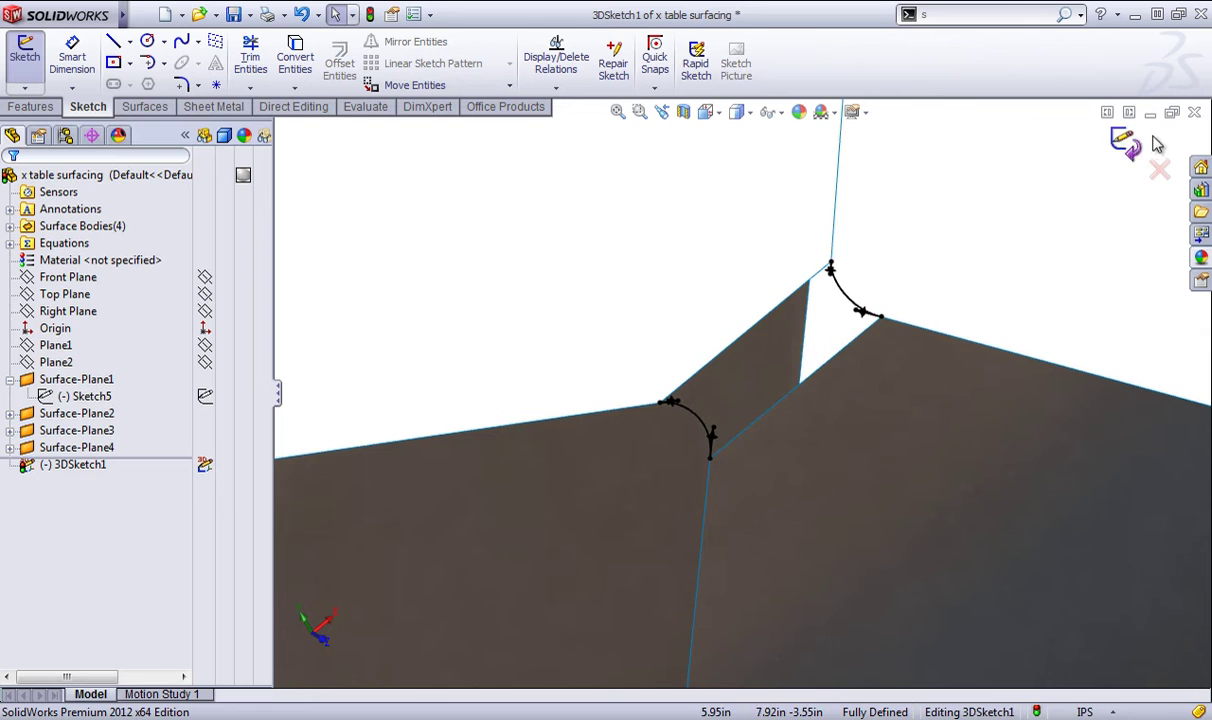
left_click(1125, 155)
- In a new 3D sketch, draw a two-point spline from the opposite vertical surface's inner corner to the matching corner of the top surface's wide end
scroll(888, 328, "up", 9)
left_click(787, 330)
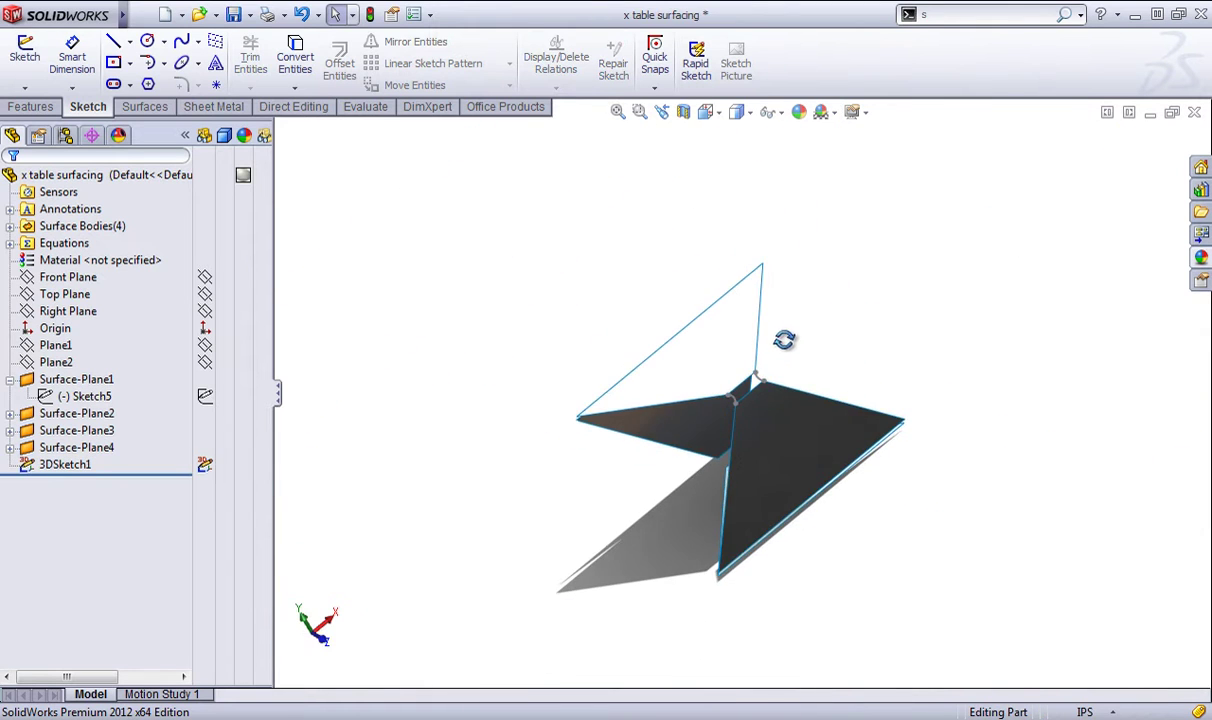
middle_click_drag(785, 338, 883, 277)
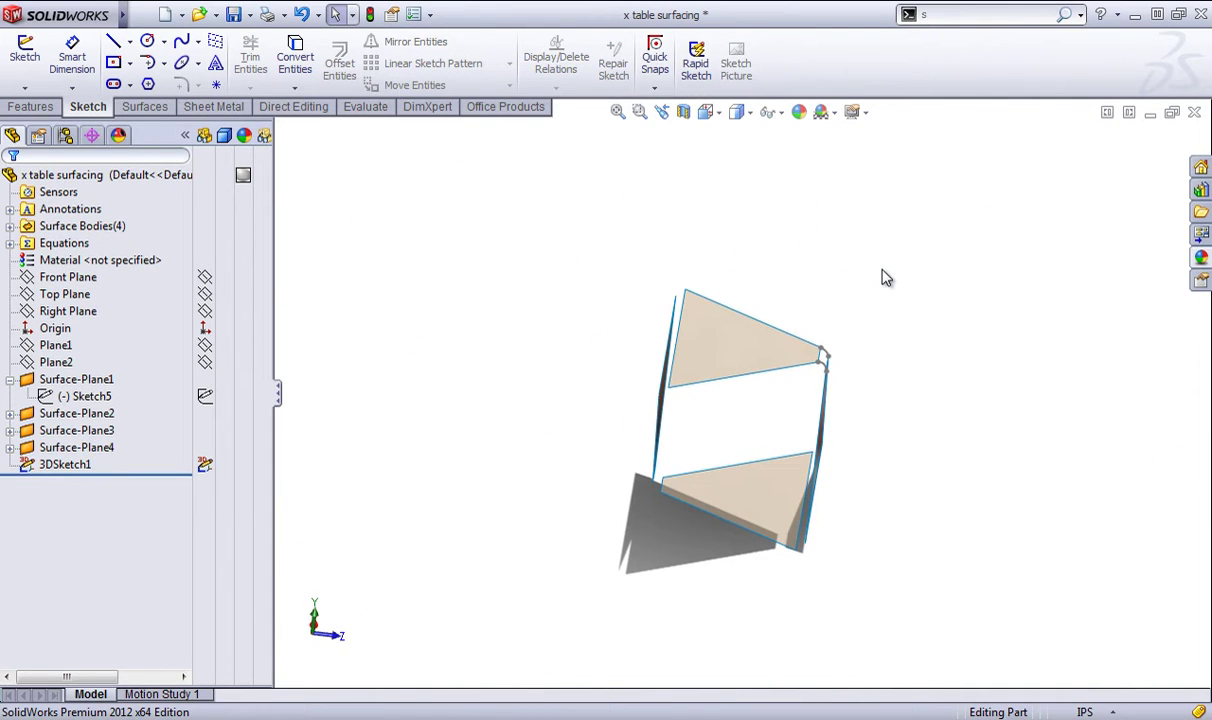
mouse_move(706, 418)
middle_mouse_down()
mouse_move(709, 406)
mouse_move(744, 438)
mouse_move(766, 425)
middle_mouse_up()
left_click(24, 88)
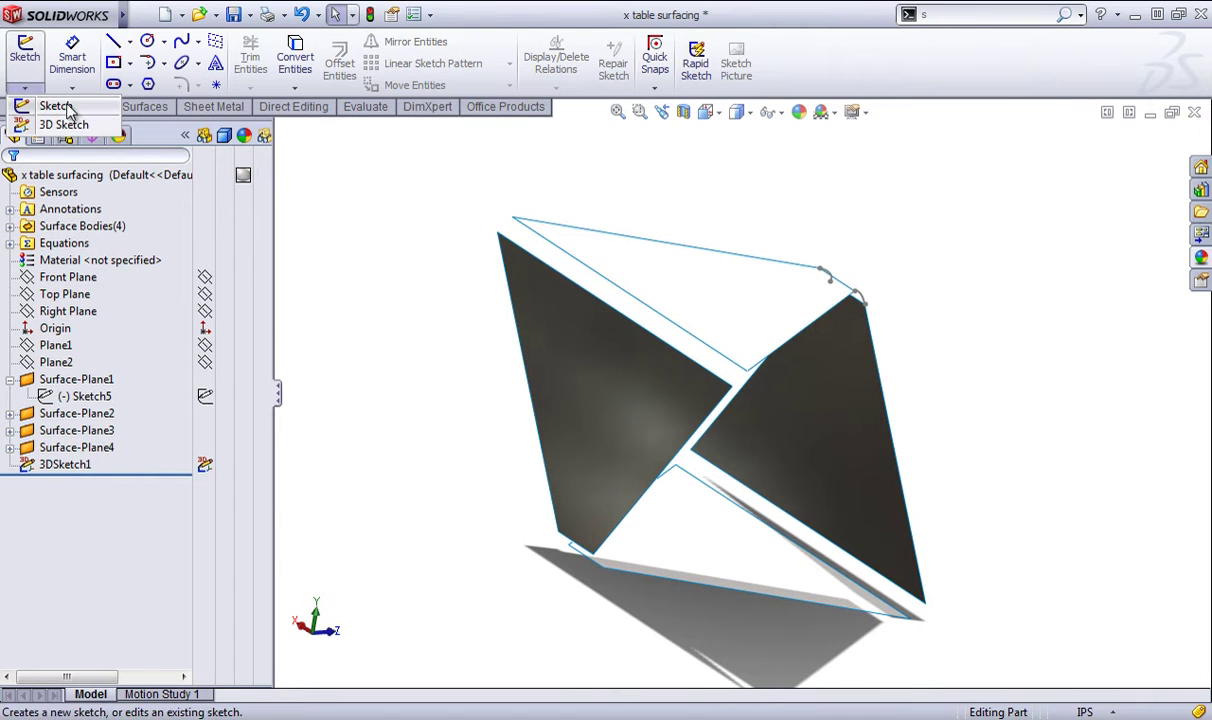
left_click(75, 122)
left_click(181, 41)
scroll(745, 440, "down", 3)
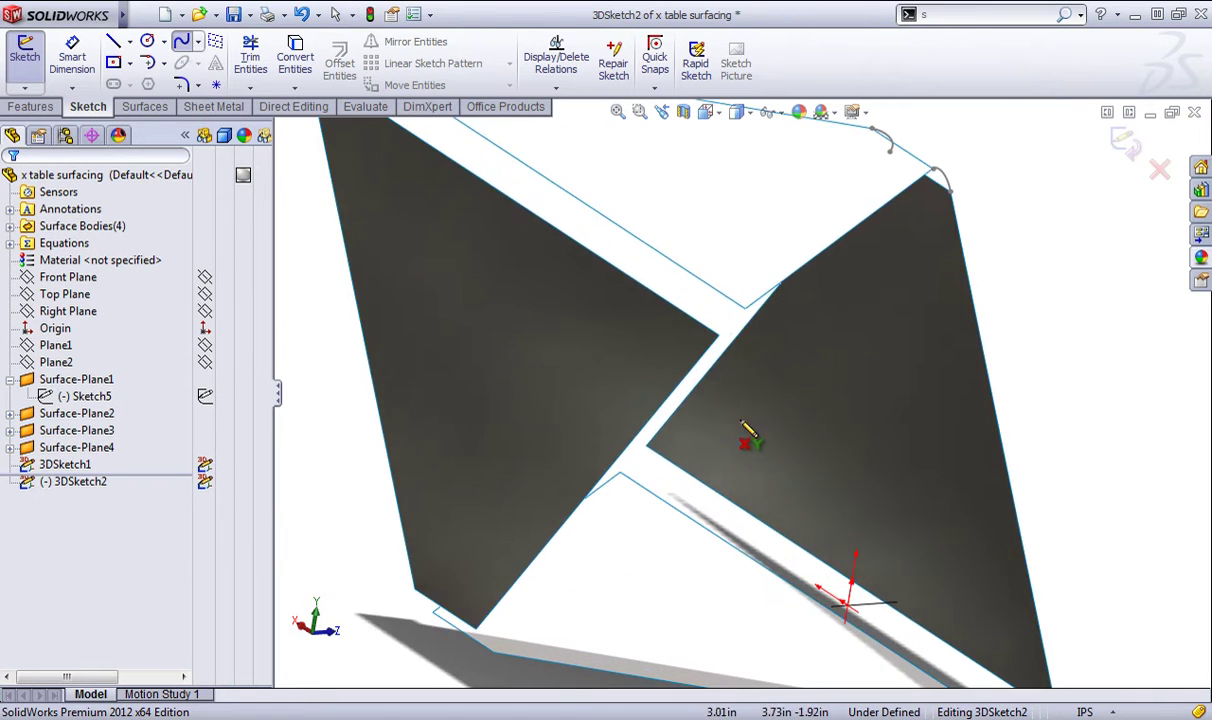
left_click(720, 337)
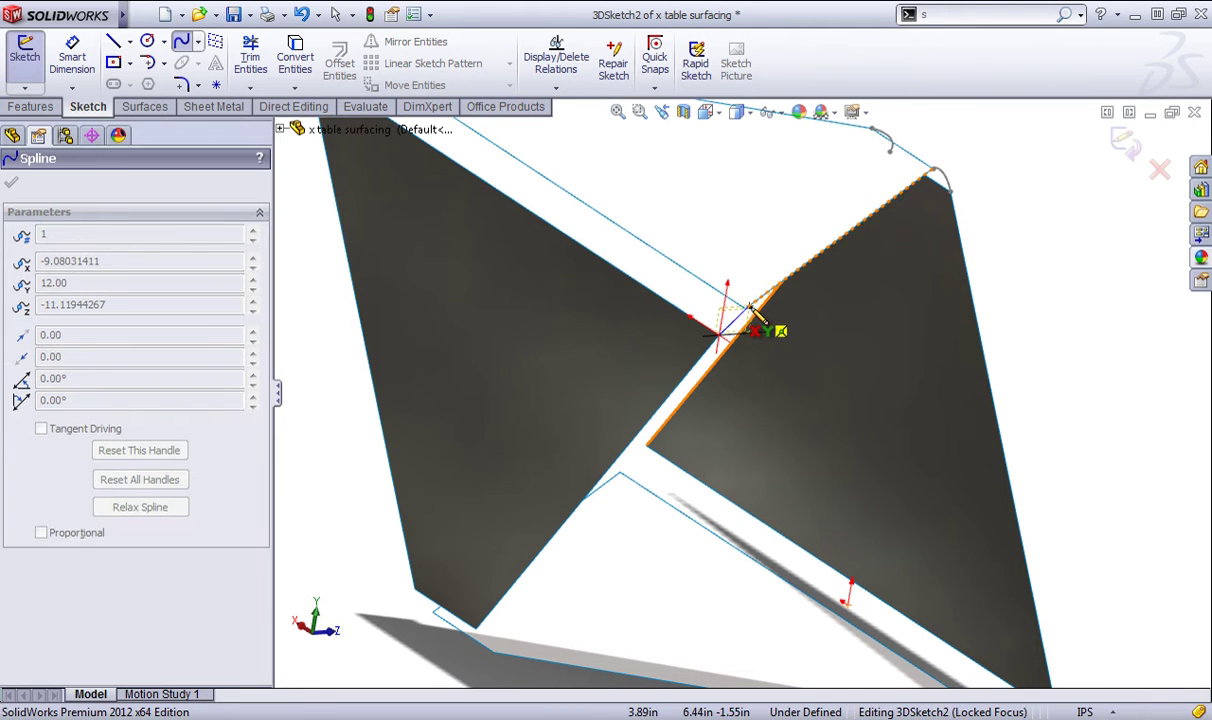
left_click(747, 310)
scroll(657, 300, "up", 1)
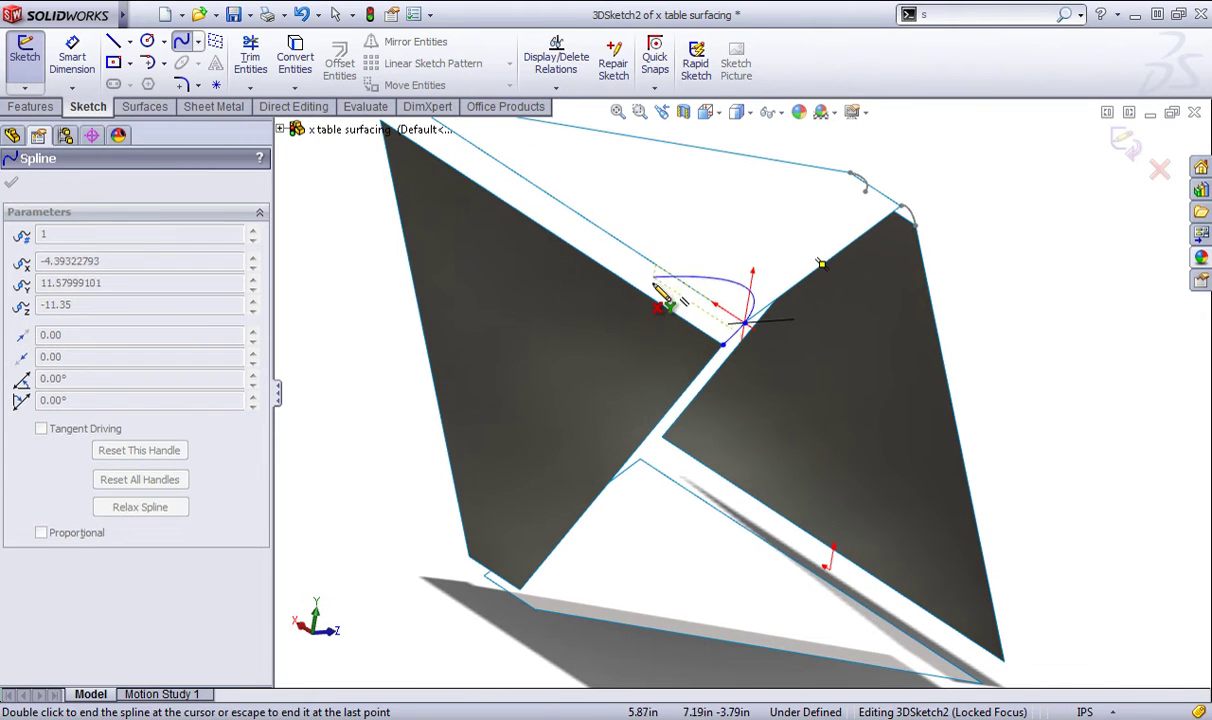
right_click(660, 290)
left_click(692, 298)
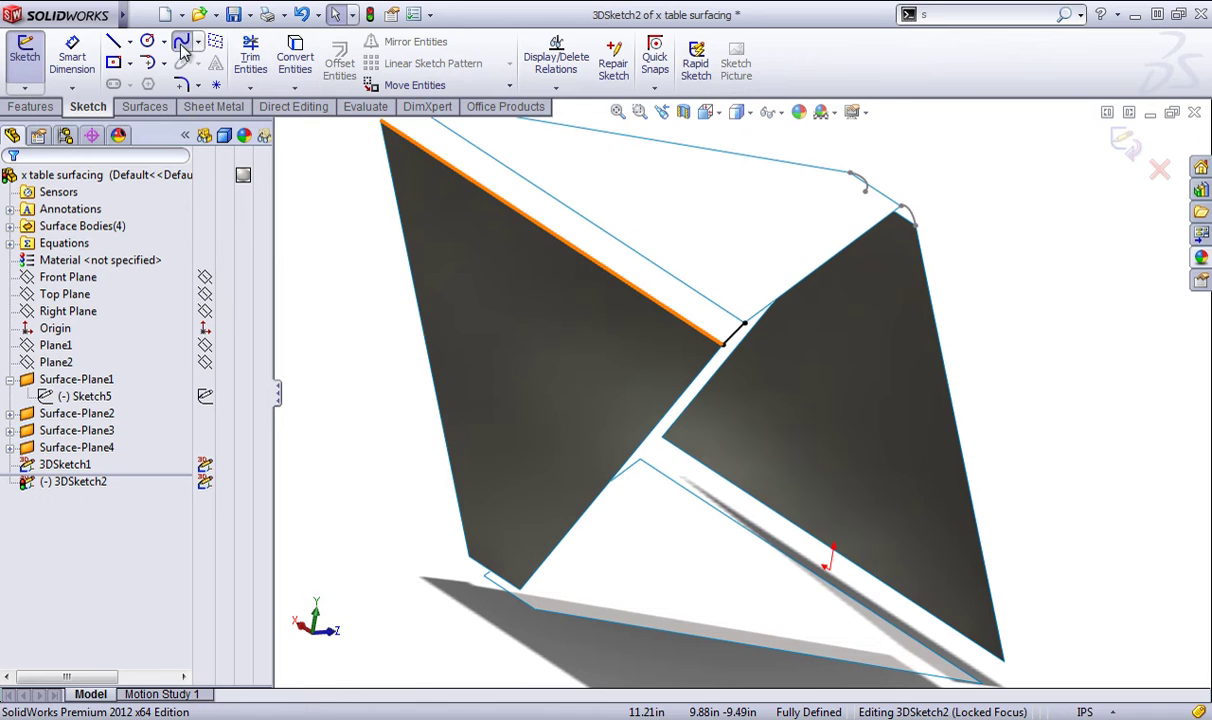
- Draw a second two-point spline joining the vertical surface's outer corner to the matching outer corner of the top surface's wide end
scroll(558, 285, "up", 3)
scroll(565, 245, "down", 3)
left_click(556, 247)
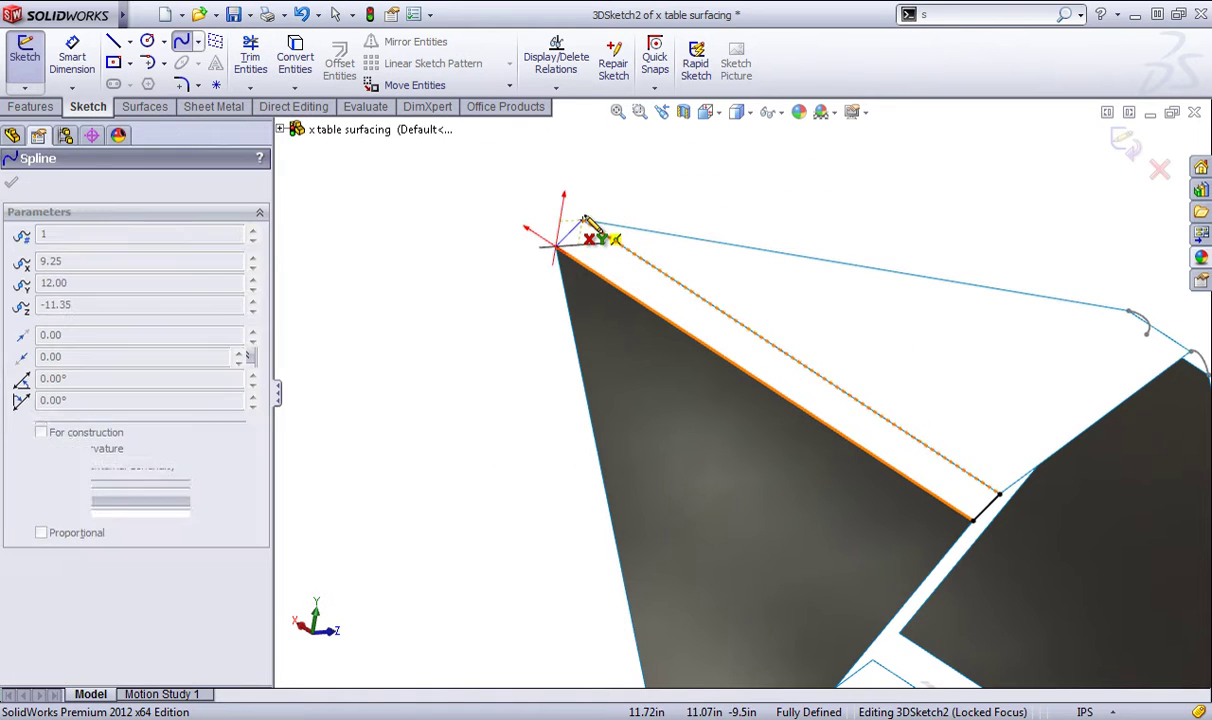
right_click(618, 198)
left_click(645, 213)
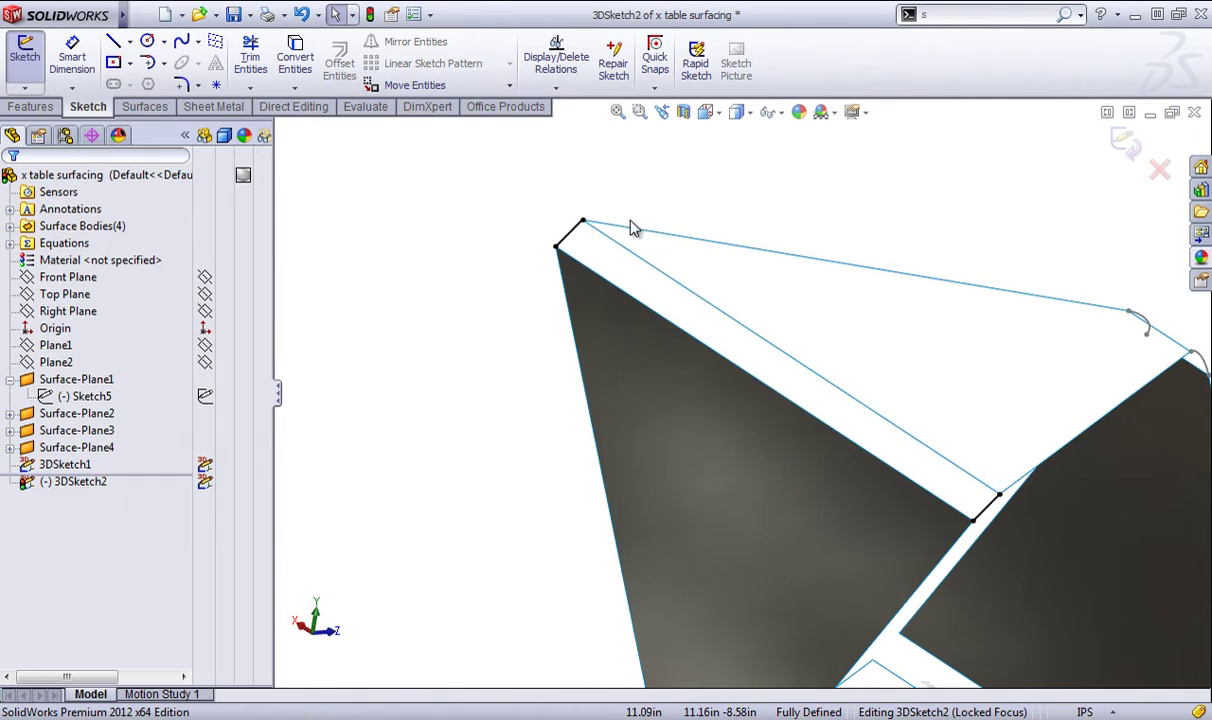
- Make the outer spline tangent to the top surface's adjoining side edge and to the vertical surface's upper edge
scroll(608, 262, "down", 3)
left_click(605, 262)
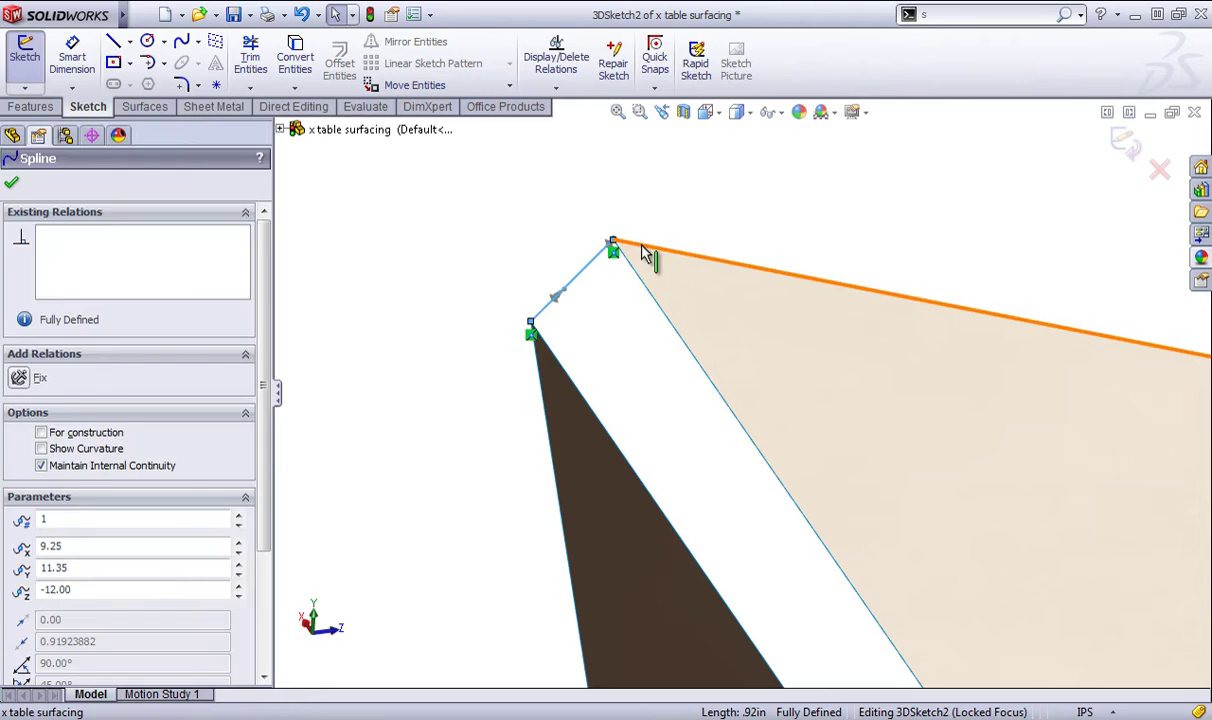
left_click(620, 244, "ctrl")
left_click(693, 178)
left_click(569, 288)
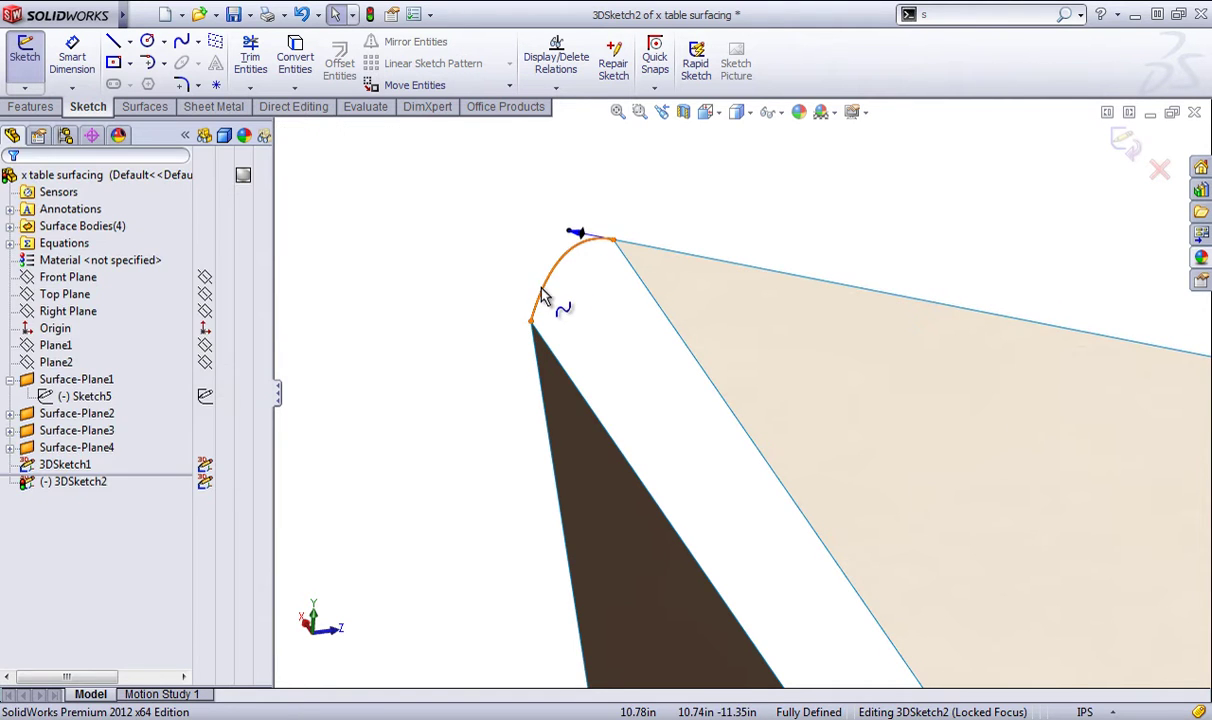
left_click(538, 300)
left_click(535, 340, "ctrl")
left_click(597, 268)
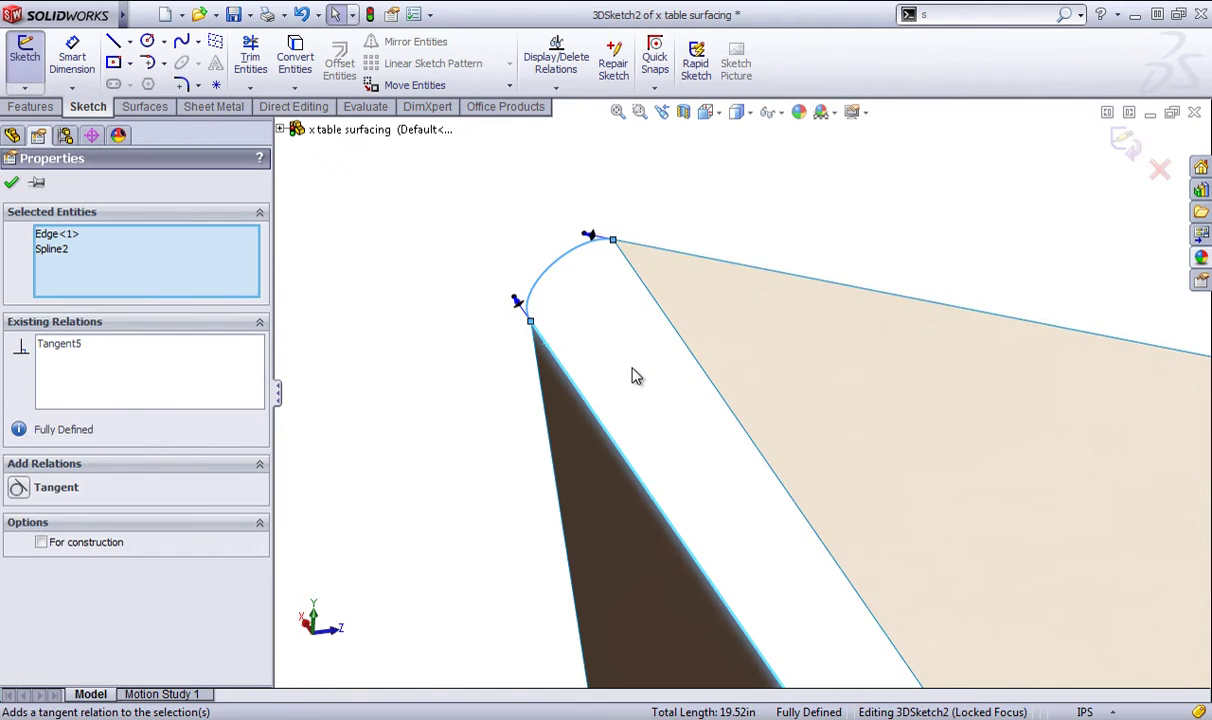
left_click(640, 376)
- Make the inner spline tangent to the top surface's adjoining side edge
scroll(652, 379, "up", 5)
scroll(820, 508, "down", 5)
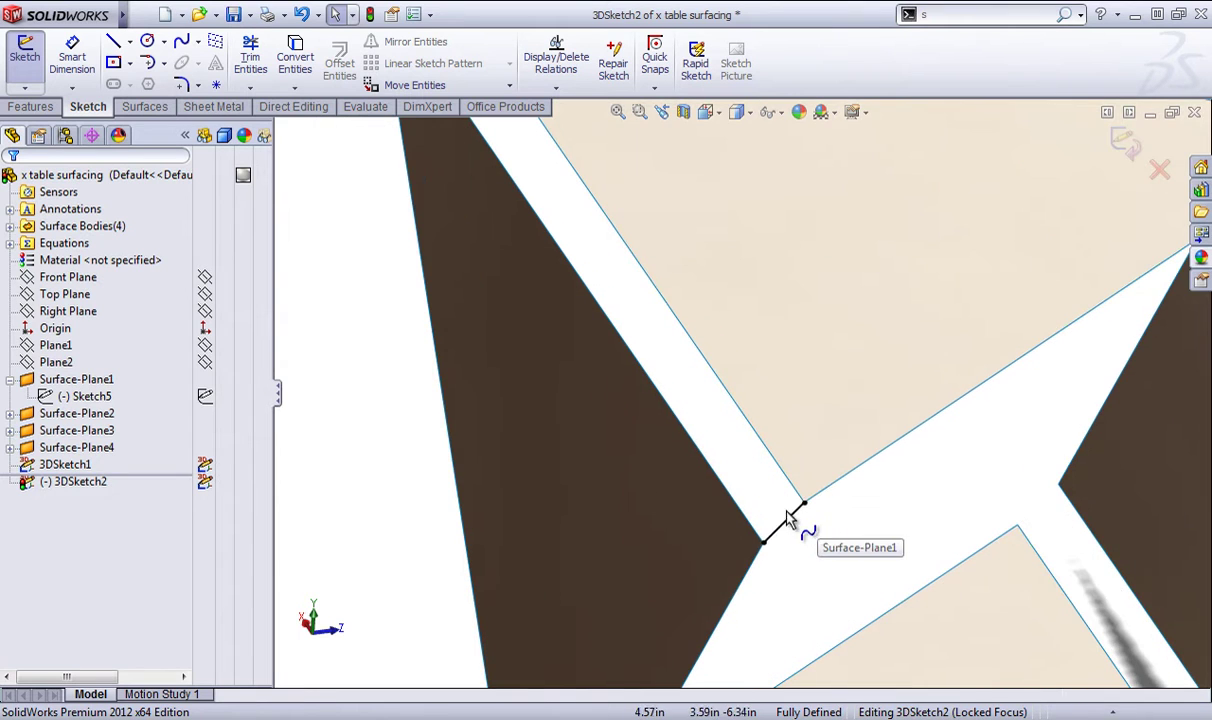
left_click(832, 498)
left_click(832, 493, "ctrl")
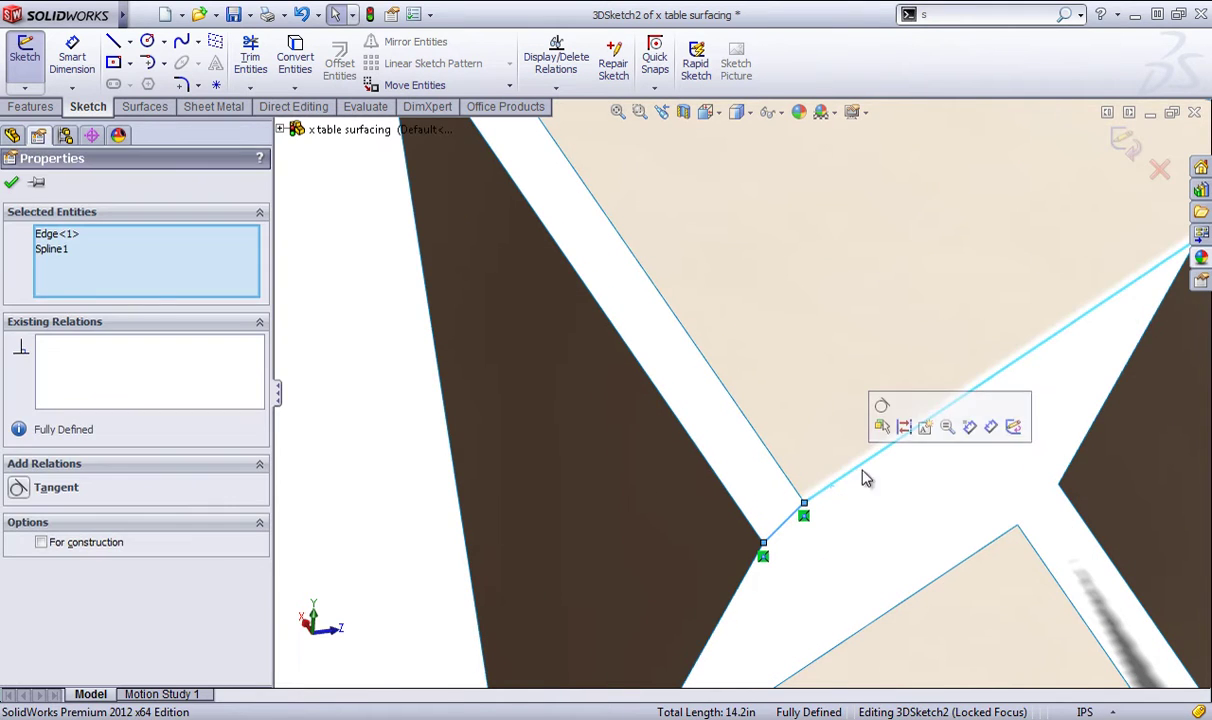
left_click(881, 420)
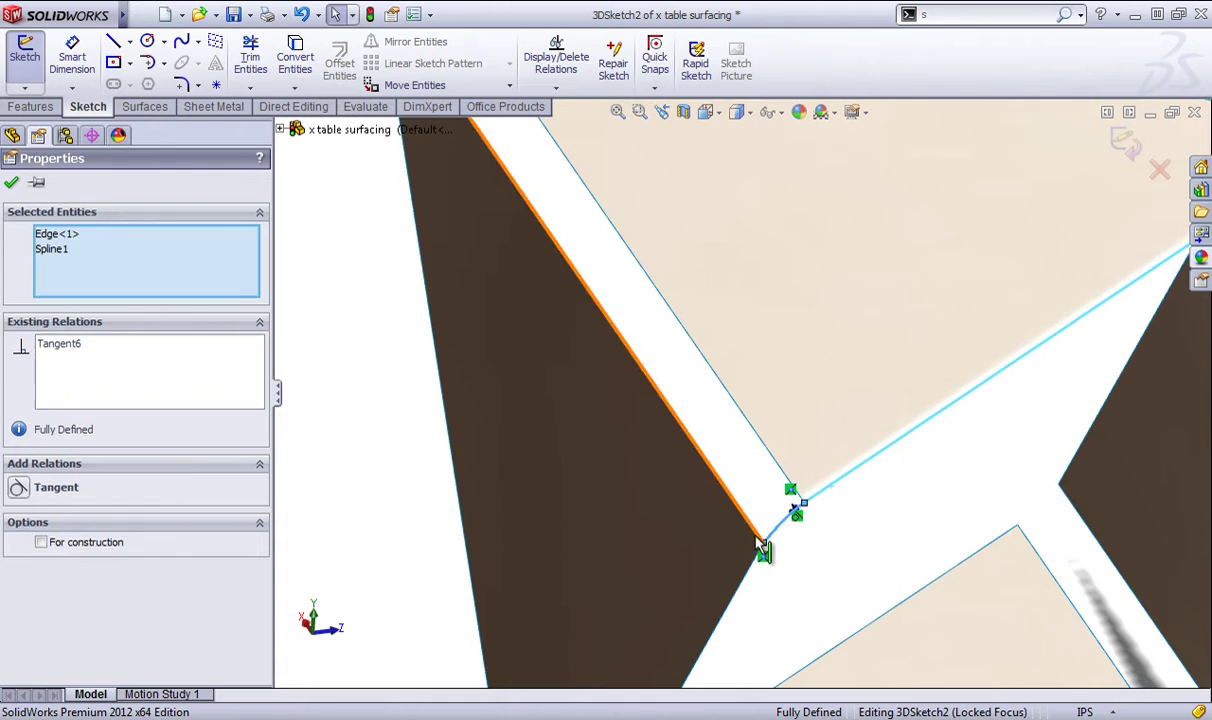
- Make the inner spline tangent to the vertical surface's lower edge that runs down from their shared corner
left_click(758, 565, "ctrl")
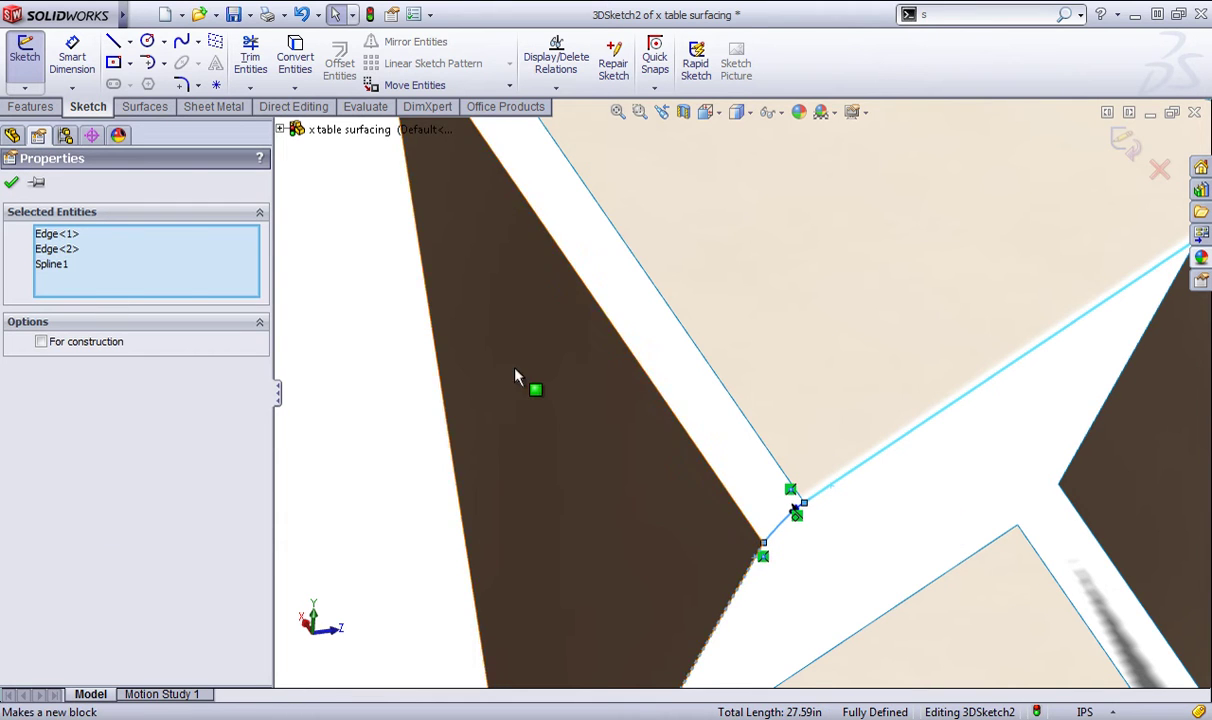
left_click(514, 368)
left_click(767, 563)
left_click(754, 559)
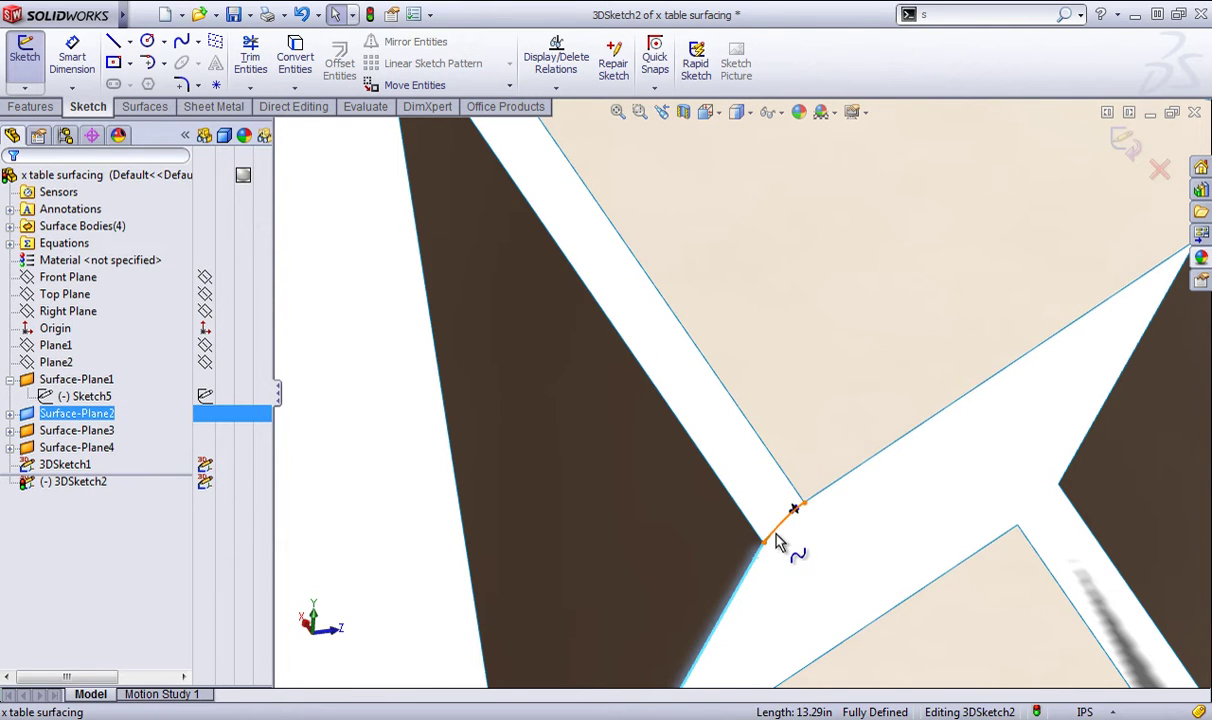
left_click(779, 540)
left_click(756, 566, "ctrl")
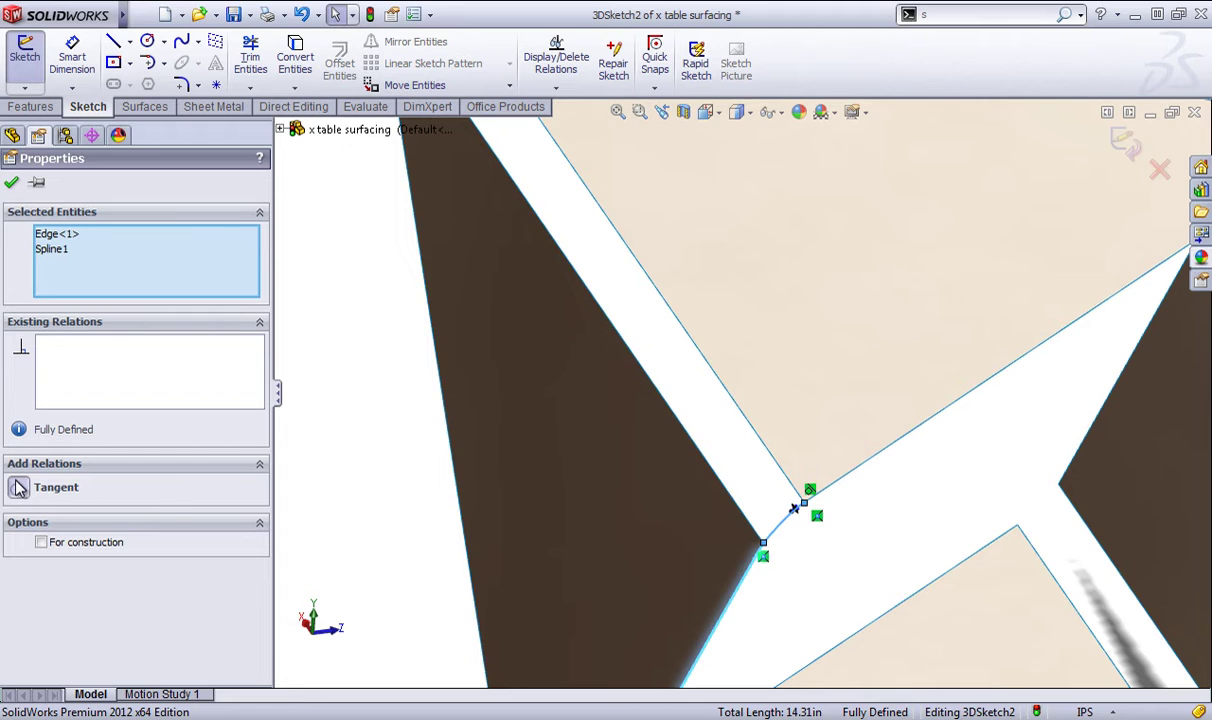
left_click(386, 445)
- Apply an Equal Curvature relation between the outer spline and the vertical surface's face
scroll(440, 452, "up", 3)
scroll(603, 150, "down", 4)
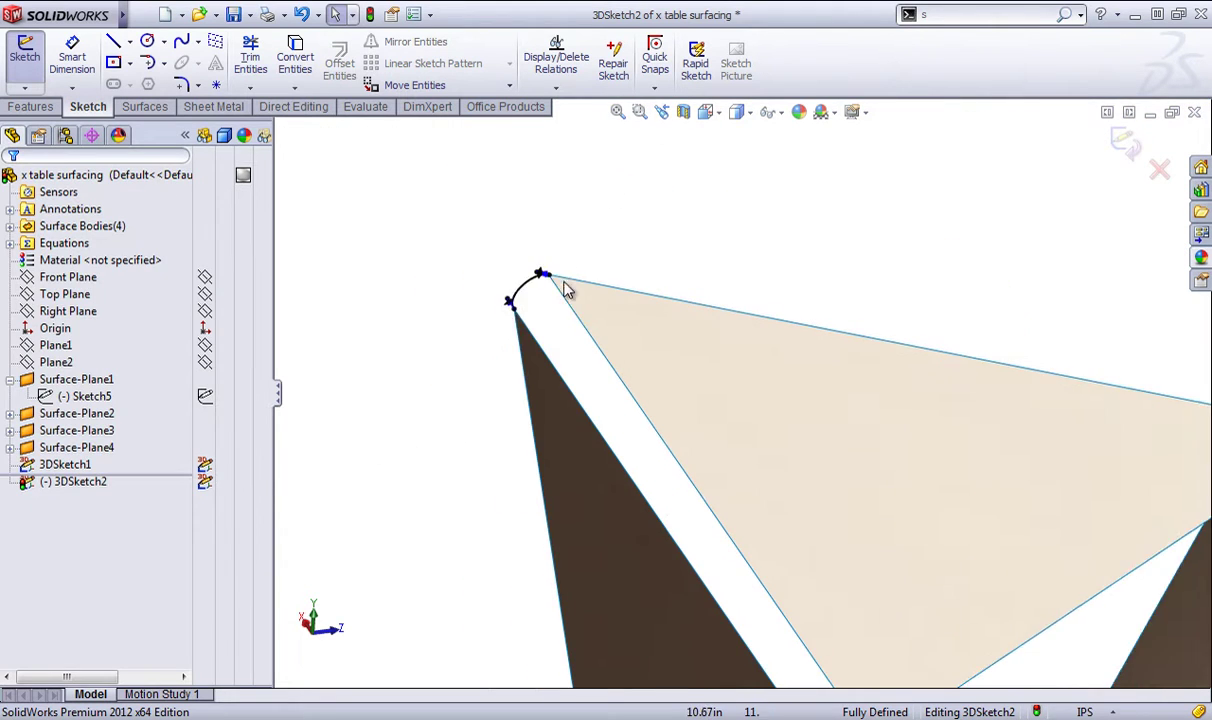
left_click(516, 322)
left_click(519, 363, "ctrl")
left_click(530, 406, "ctrl")
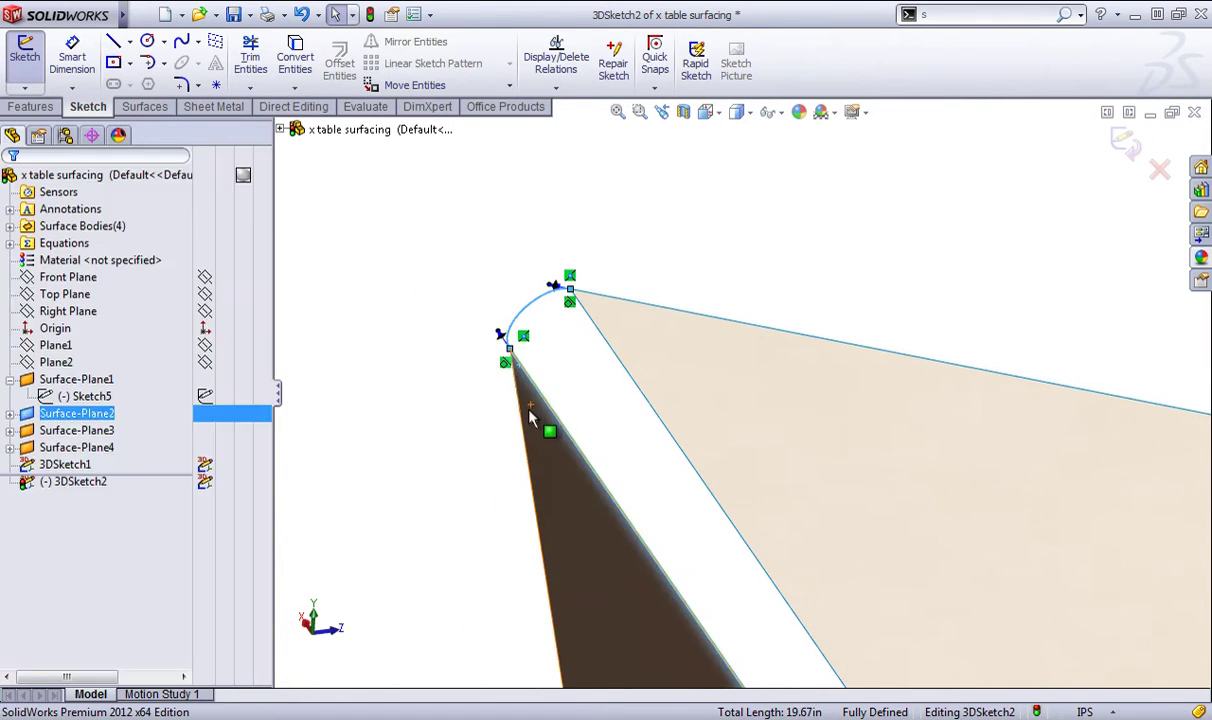
left_click(20, 486)
left_click(591, 364)
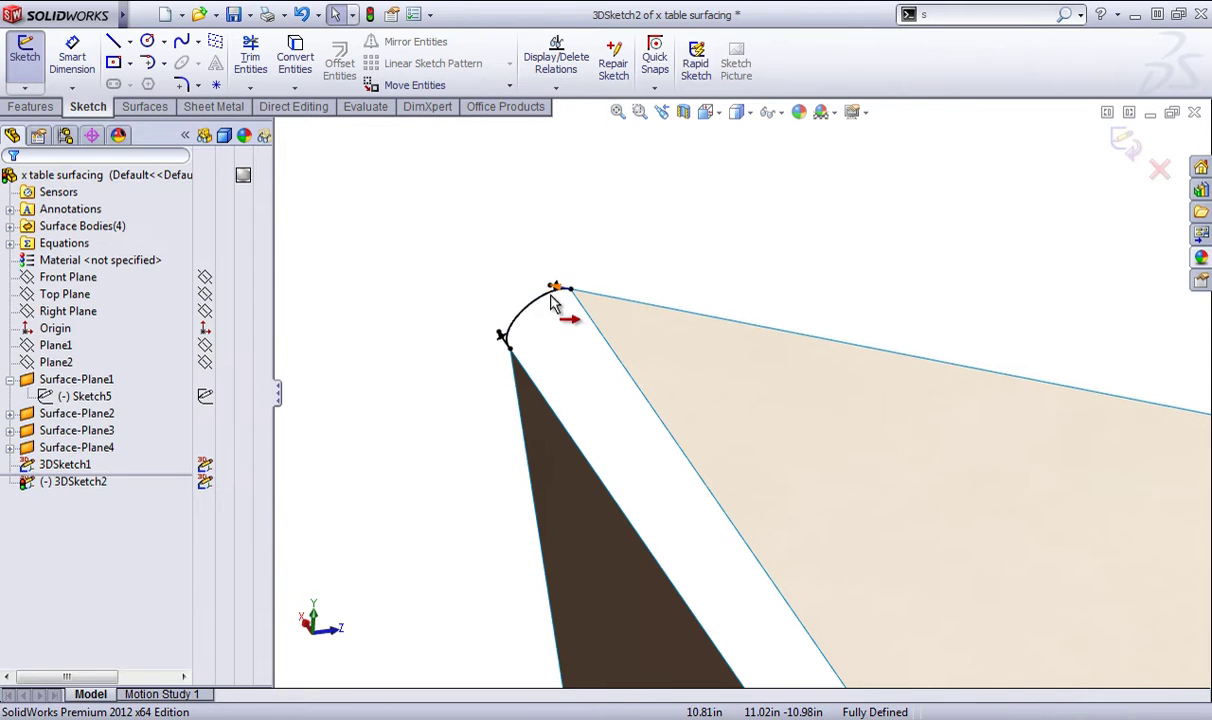
- Apply an Equal Curvature relation between the outer spline and the top surface's face
mouse_move(553, 290)
left_mouse_down()
mouse_move(522, 299)
mouse_move(538, 292)
left_mouse_up()
left_click(560, 312)
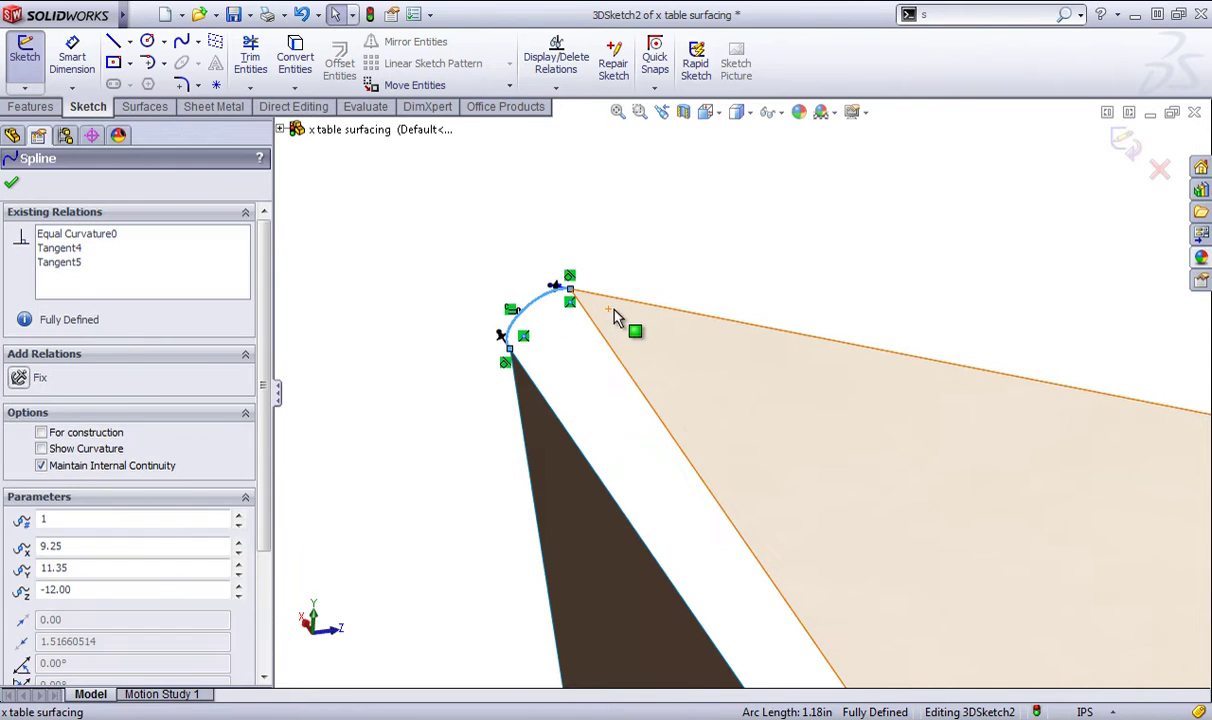
left_click(590, 305, "ctrl")
left_click(584, 312, "ctrl")
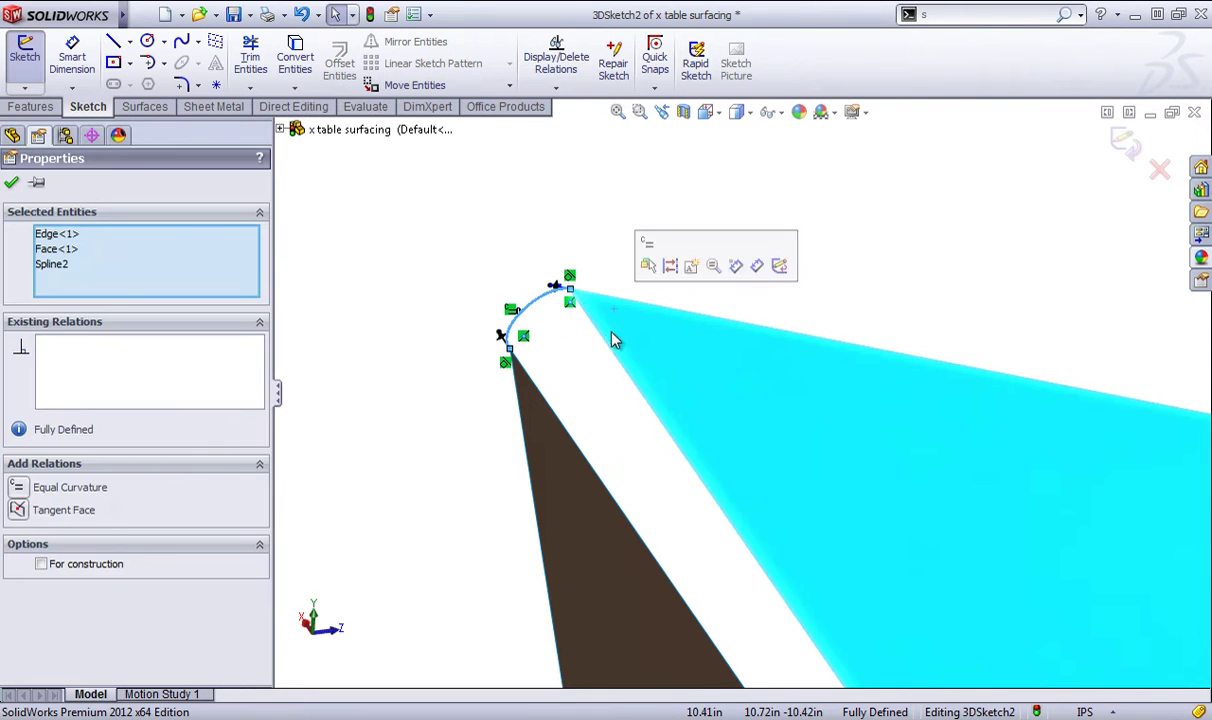
left_click(26, 489)
- Apply an Equal Curvature relation between the inner spline and the top surface's face
scroll(722, 448, "up", 8)
scroll(903, 578, "down", 2)
left_click(817, 521)
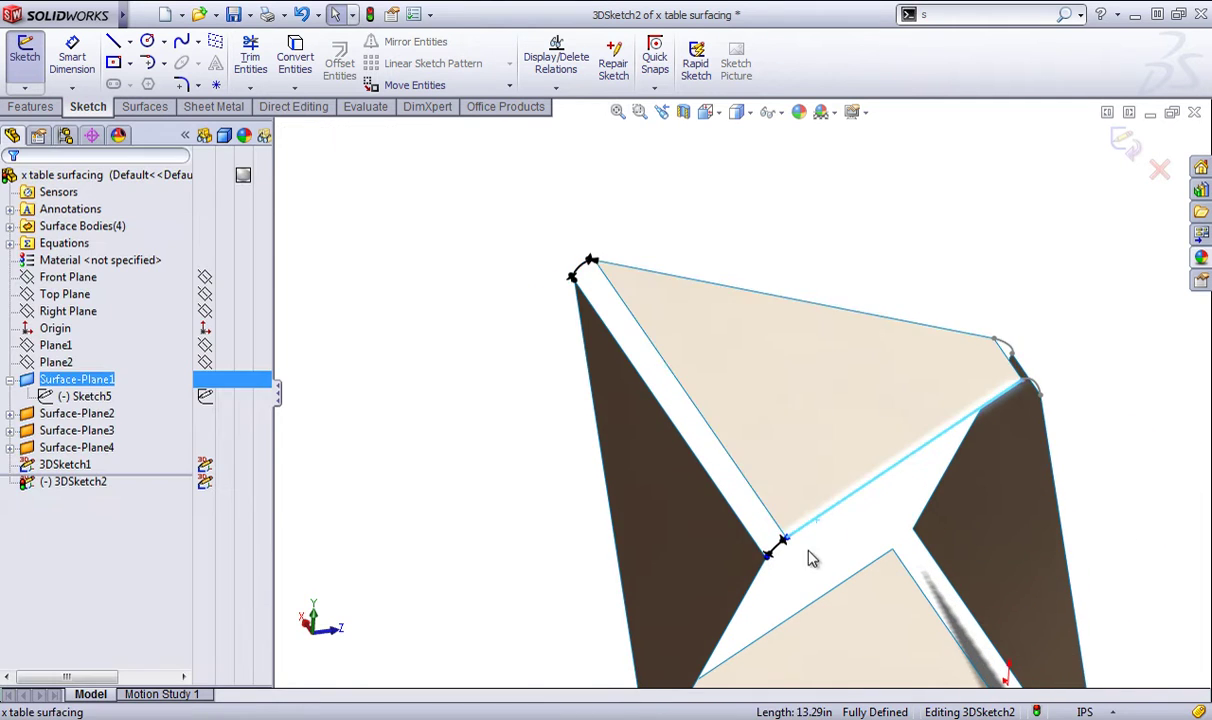
scroll(790, 545, "down", 6)
left_click(740, 465)
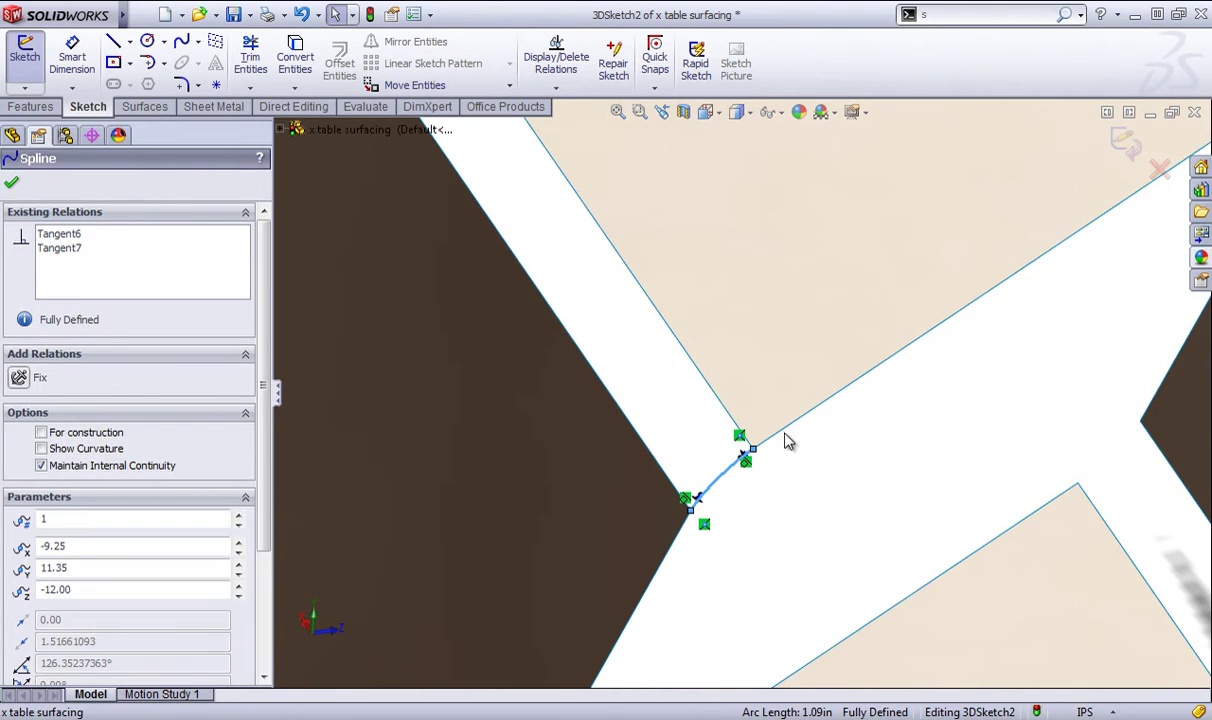
left_click(781, 431, "ctrl")
left_click(764, 381, "ctrl")
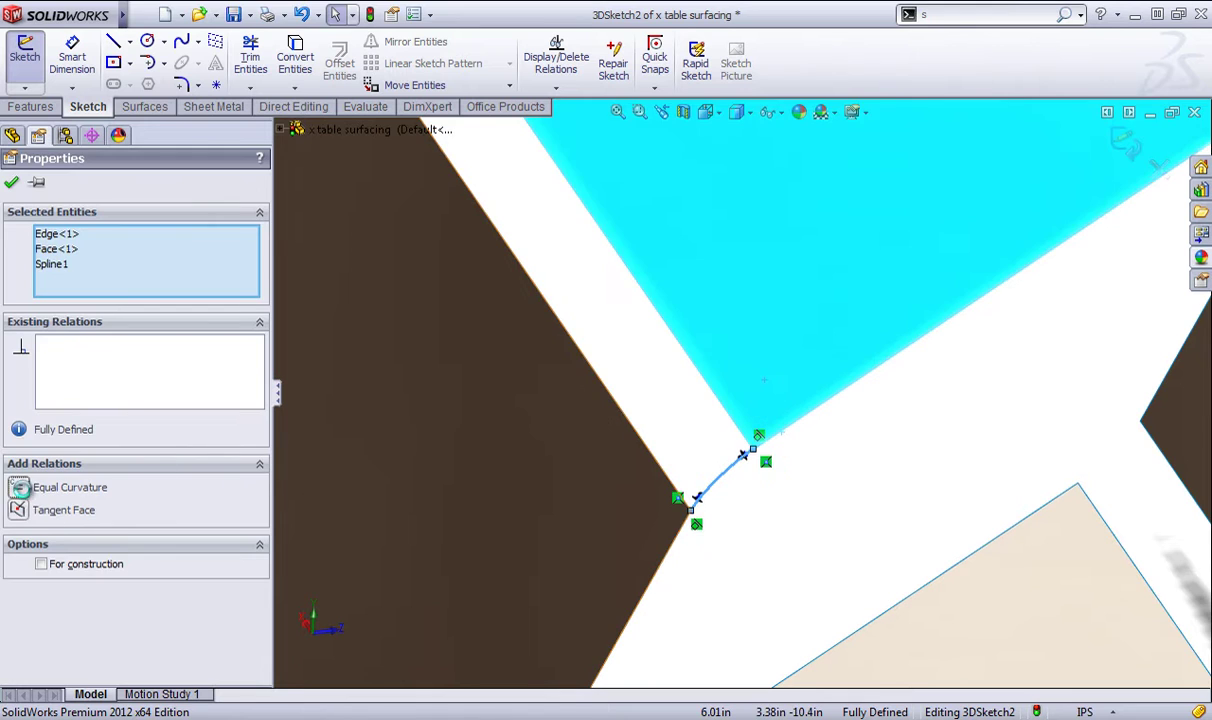
left_click(684, 447)
- Apply an Equal Curvature relation between the inner spline and the vertical surface's face
left_click(712, 490)
left_click(686, 524, "ctrl")
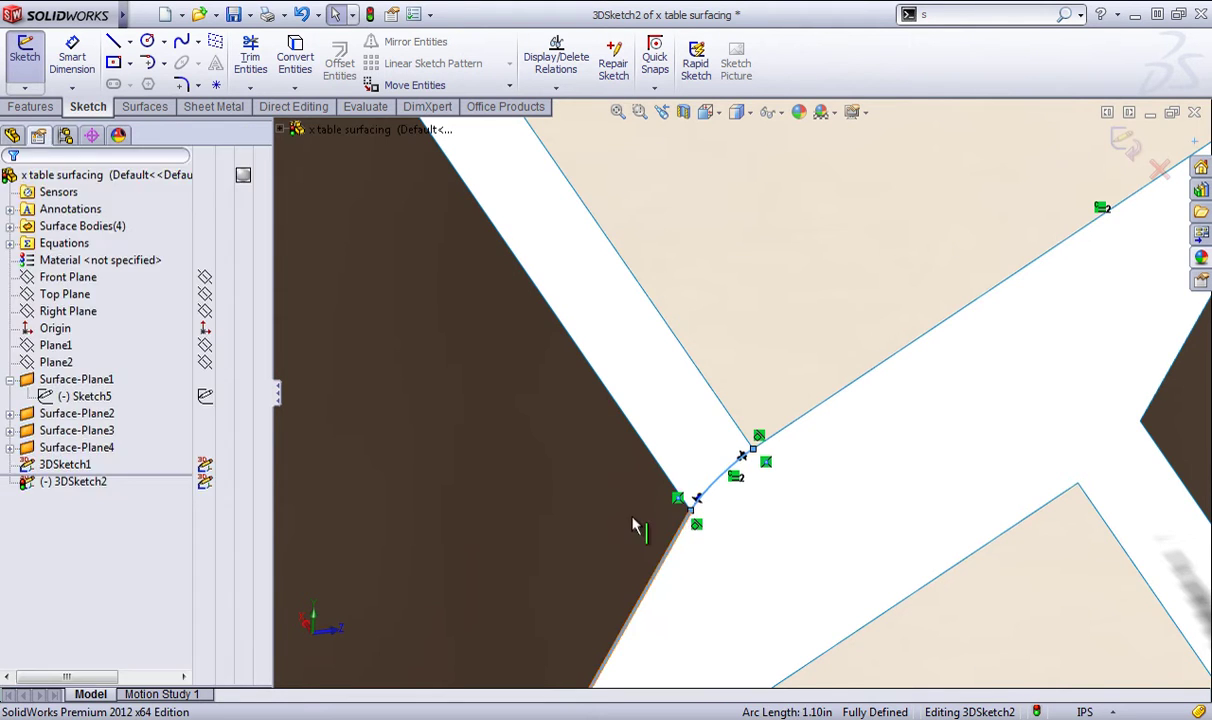
left_click(629, 512, "ctrl")
left_click(26, 487)
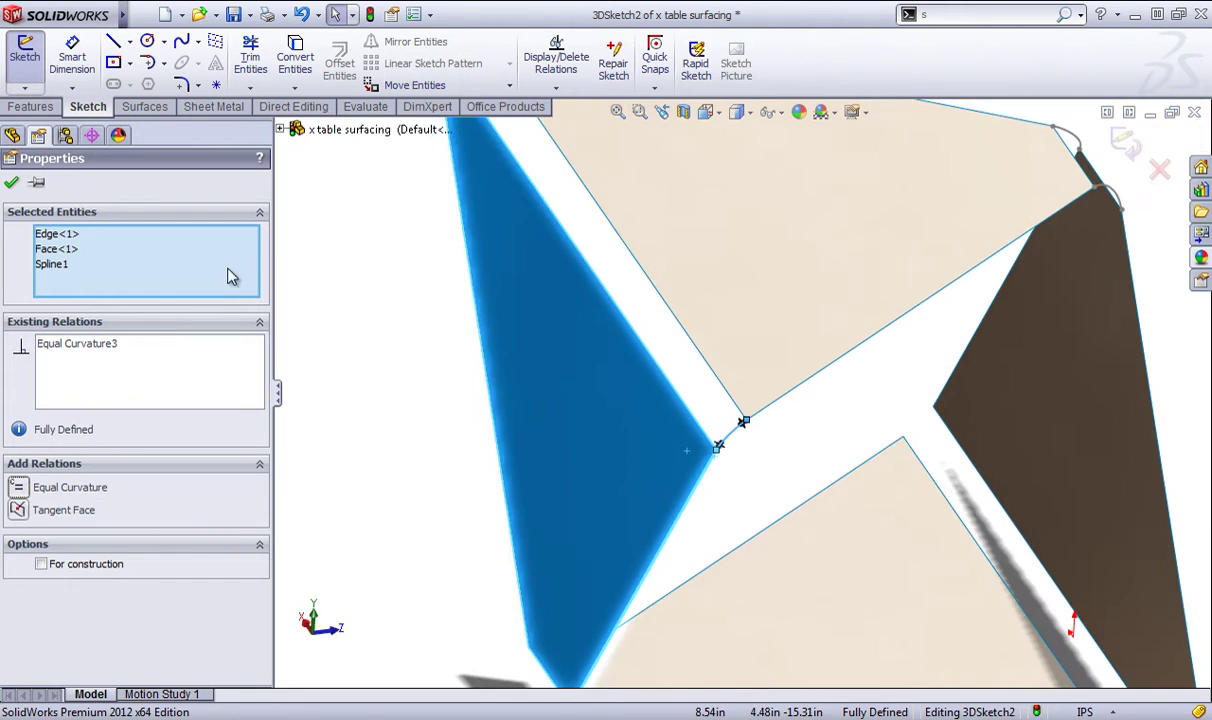
left_click(424, 367)
- Exit the finished 3D sketch and start a new 3D sketch
scroll(423, 379, "up", 4)
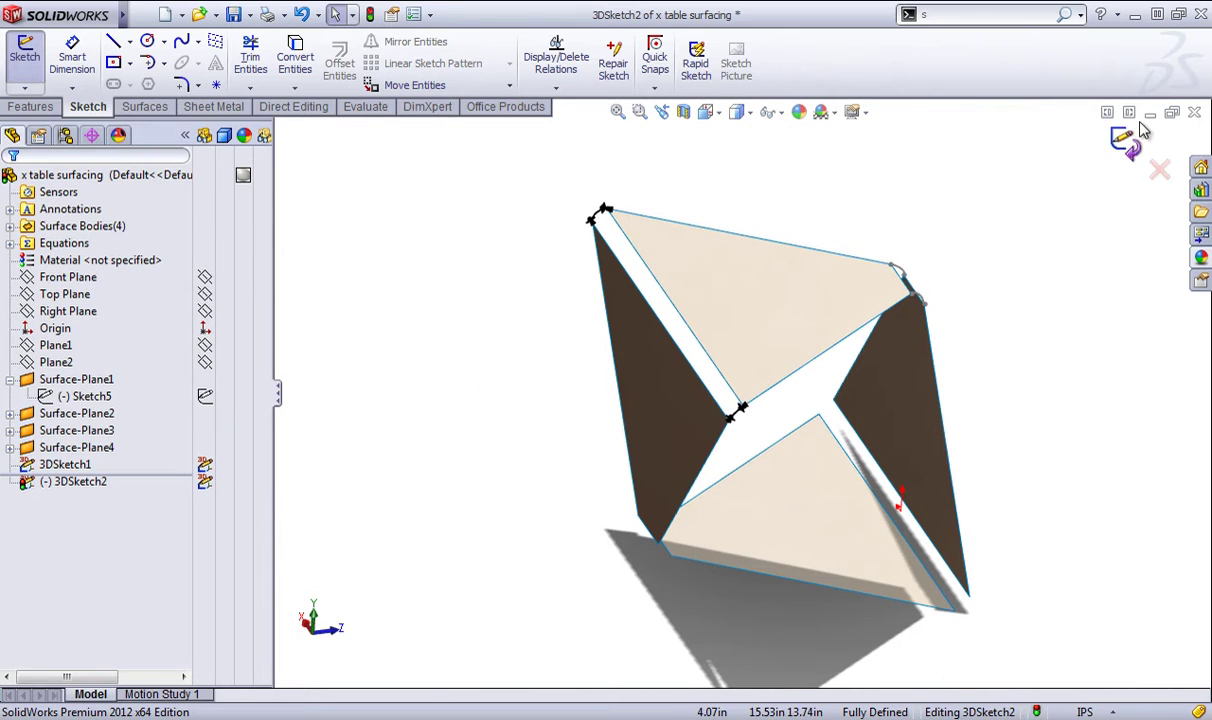
left_click(1128, 139)
mouse_move(782, 425)
middle_mouse_down()
mouse_move(882, 425)
mouse_move(760, 401)
middle_mouse_up()
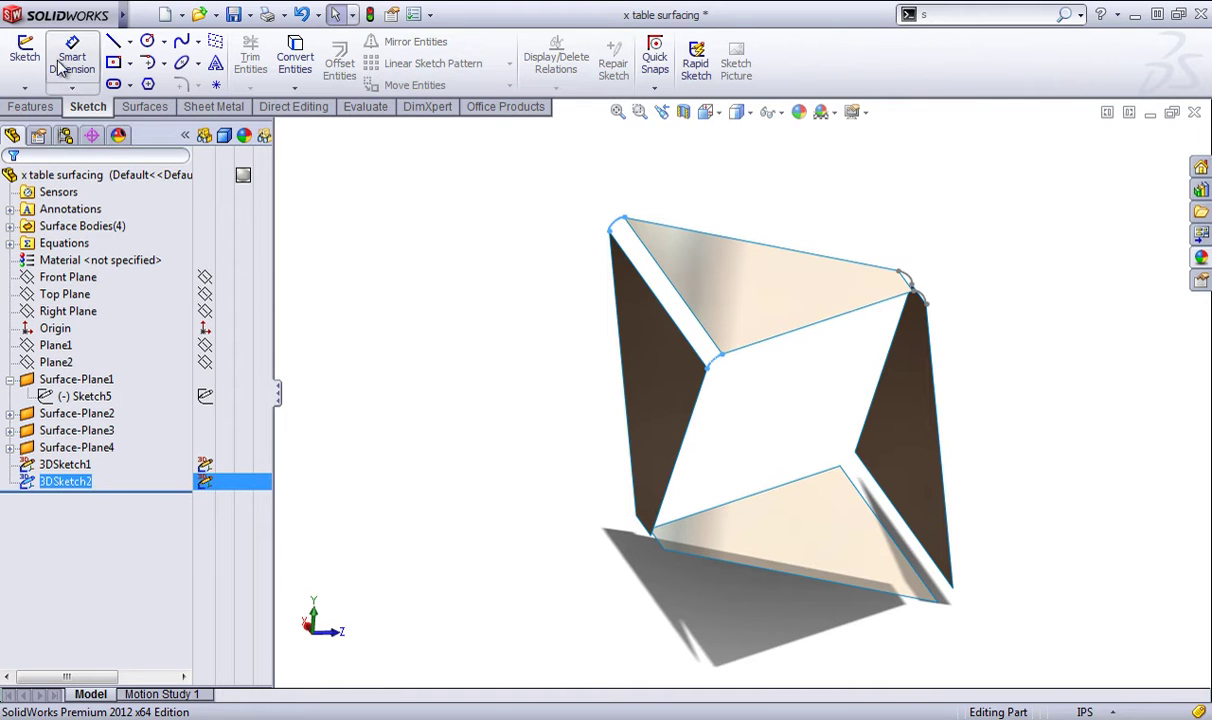
left_click(28, 90)
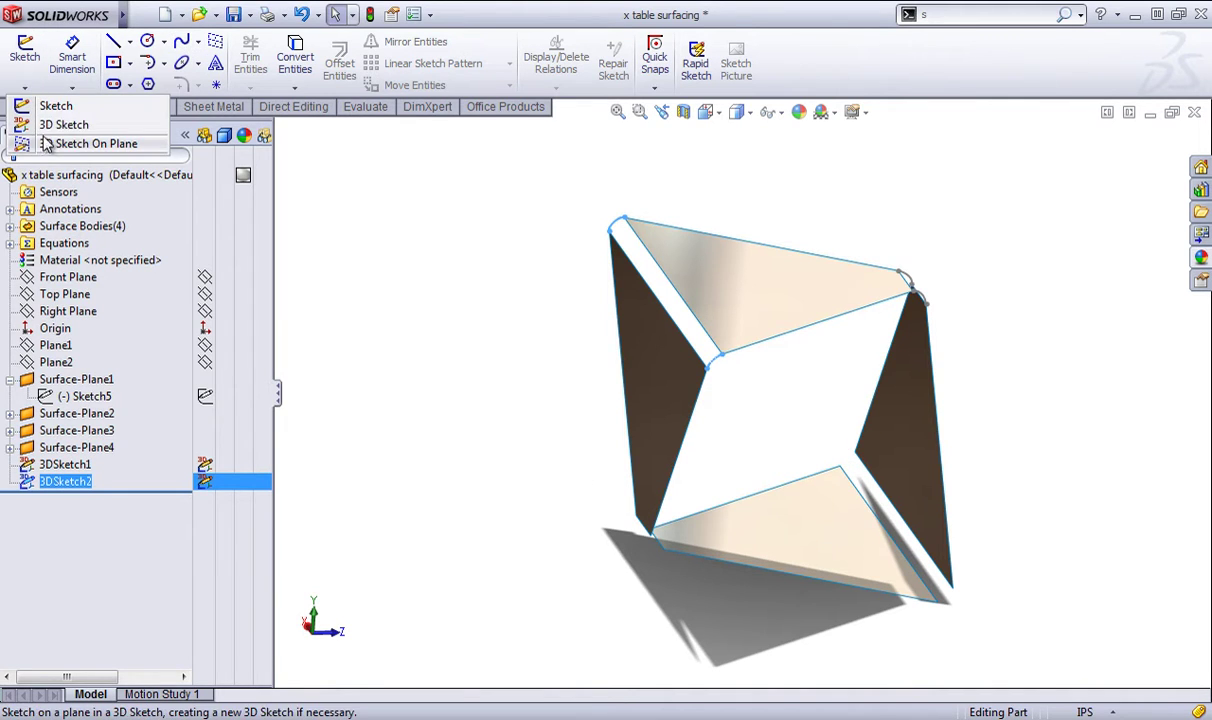
left_click(39, 126)
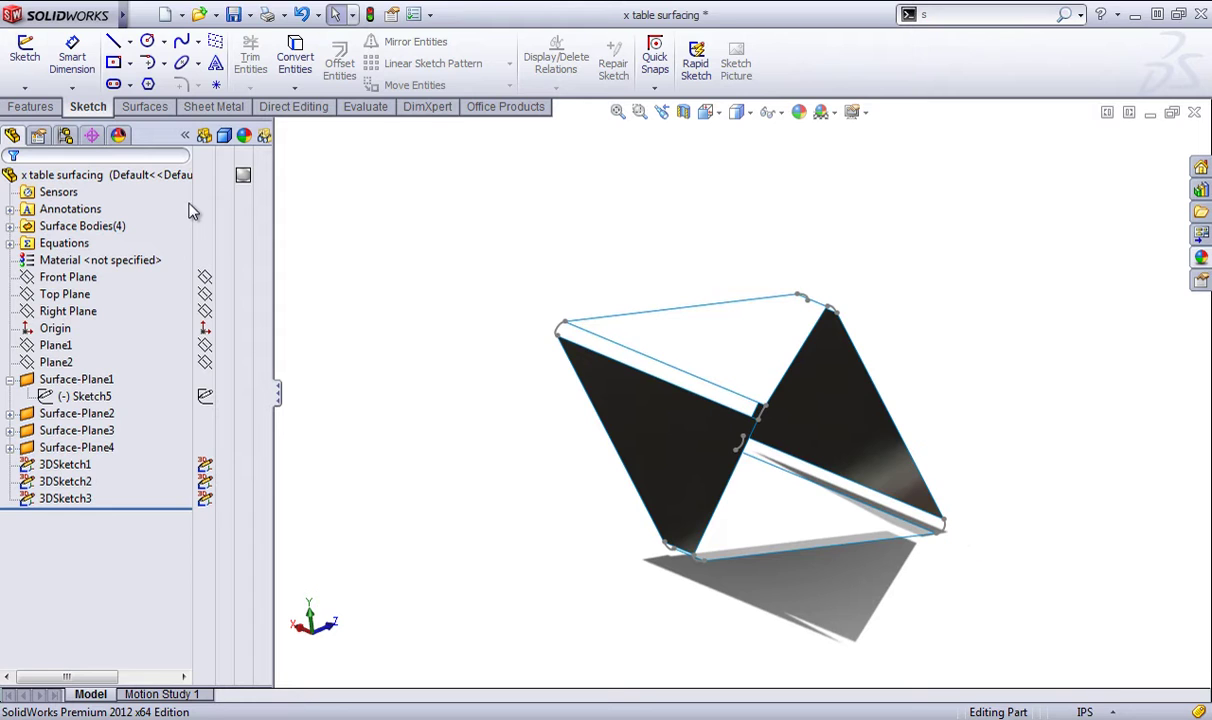
- Start a boundary surface and use the SelectionManager to add one spline at the top surface's narrow end as a Direction 1 profile
left_click(145, 106)
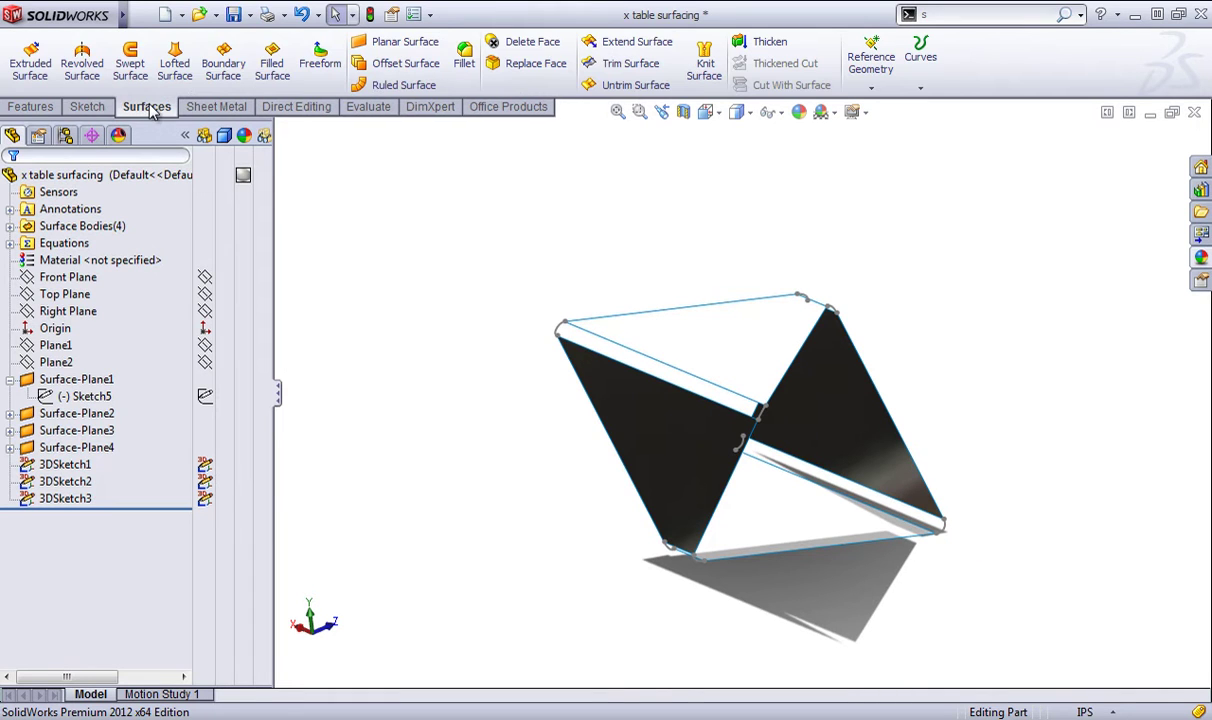
left_click(228, 70)
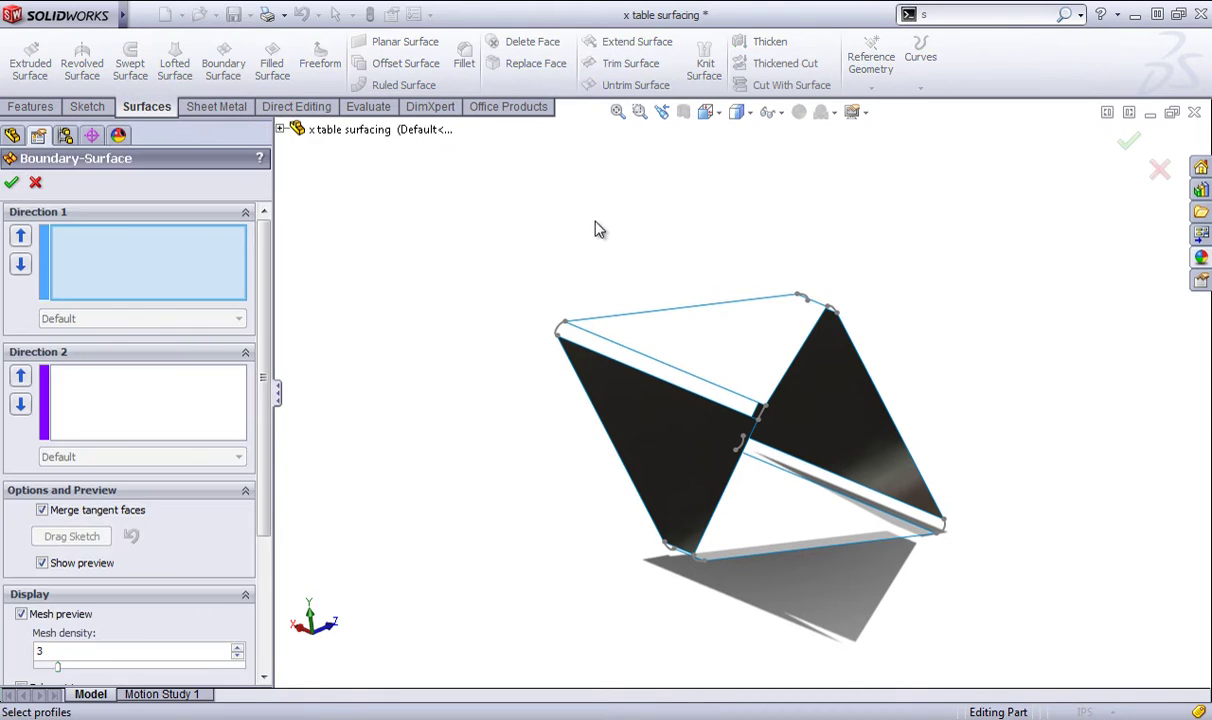
middle_click_drag(598, 227, 441, 317)
scroll(790, 380, "down", 3)
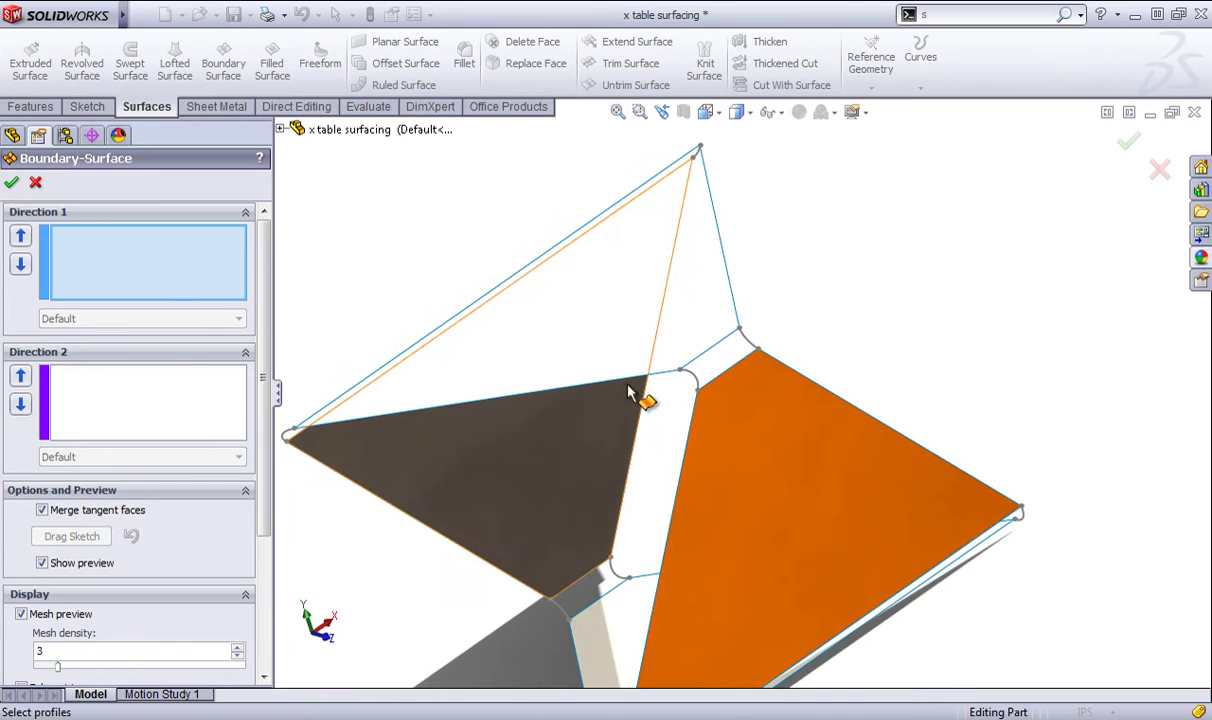
scroll(735, 397, "down", 2)
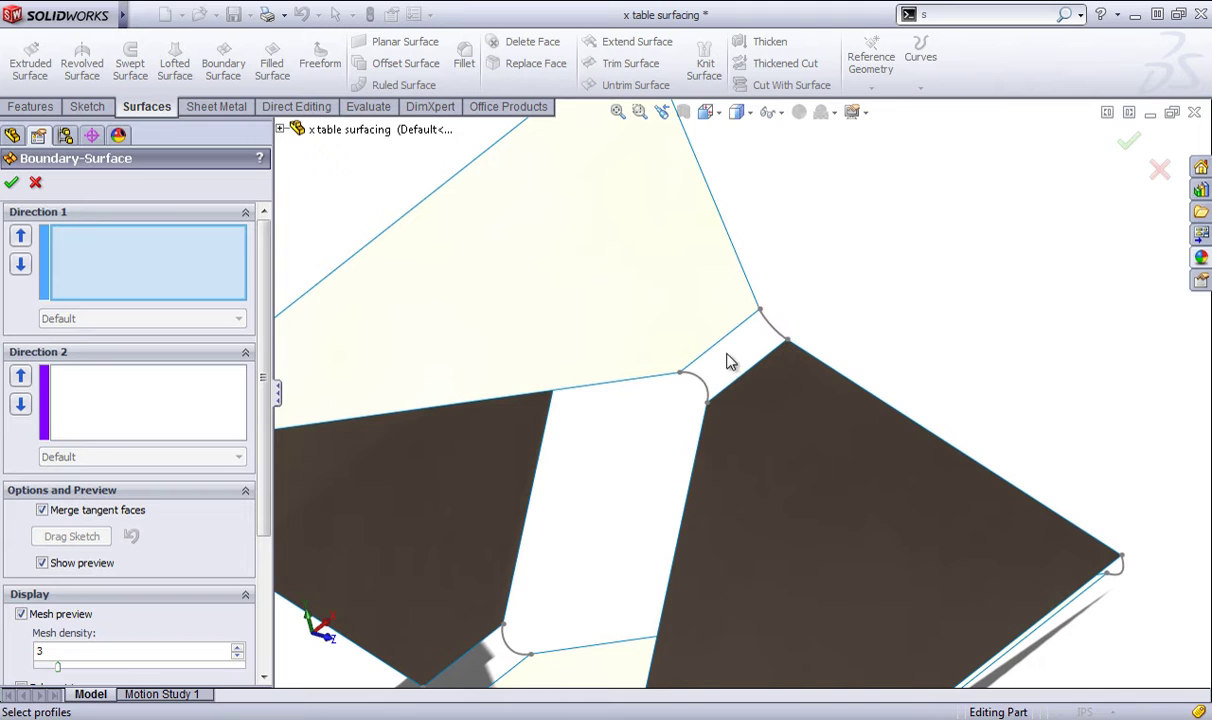
right_click(113, 253)
left_click(200, 258)
right_click(159, 255)
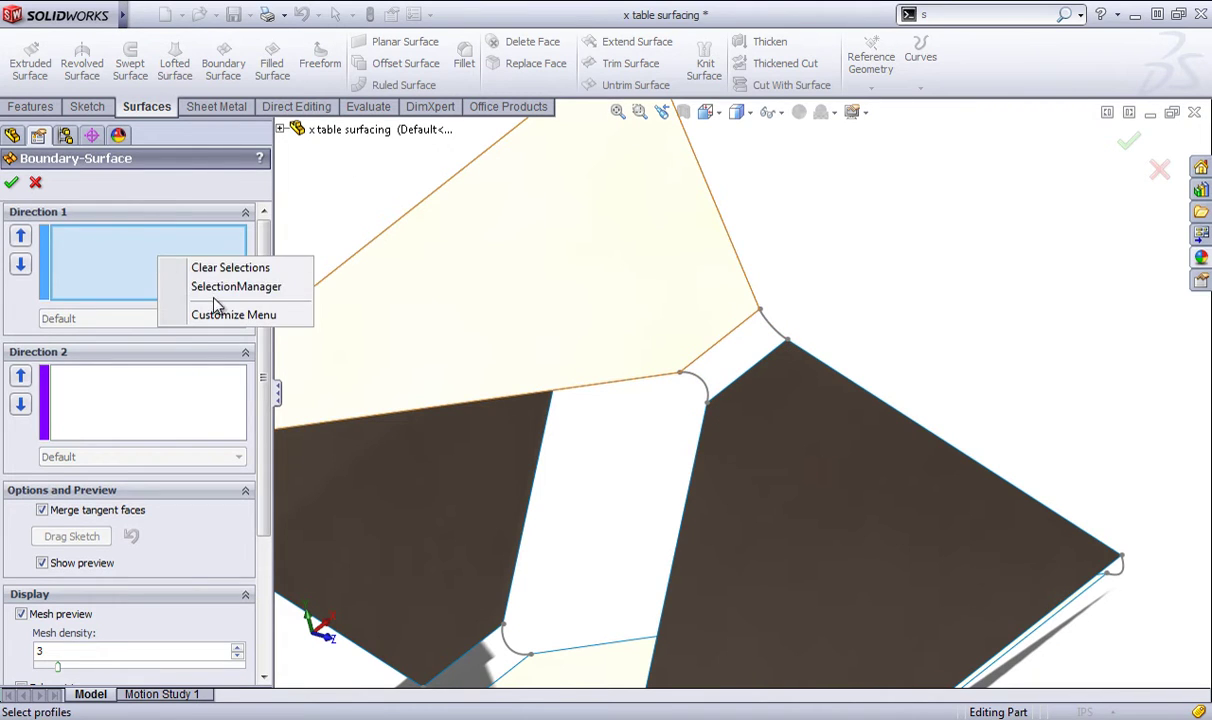
left_click(232, 287)
left_click(700, 389)
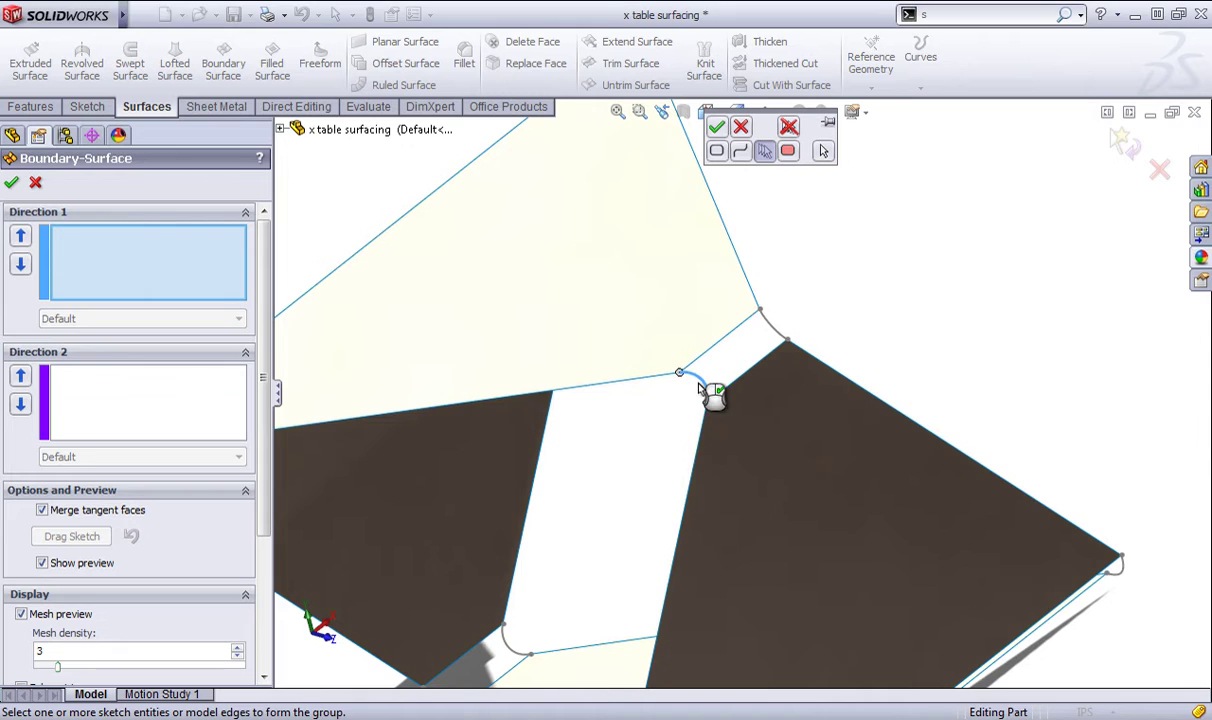
left_click(716, 127)
- Add the other spline at the top surface's narrow end as the second Direction 1 open group
left_click(775, 328)
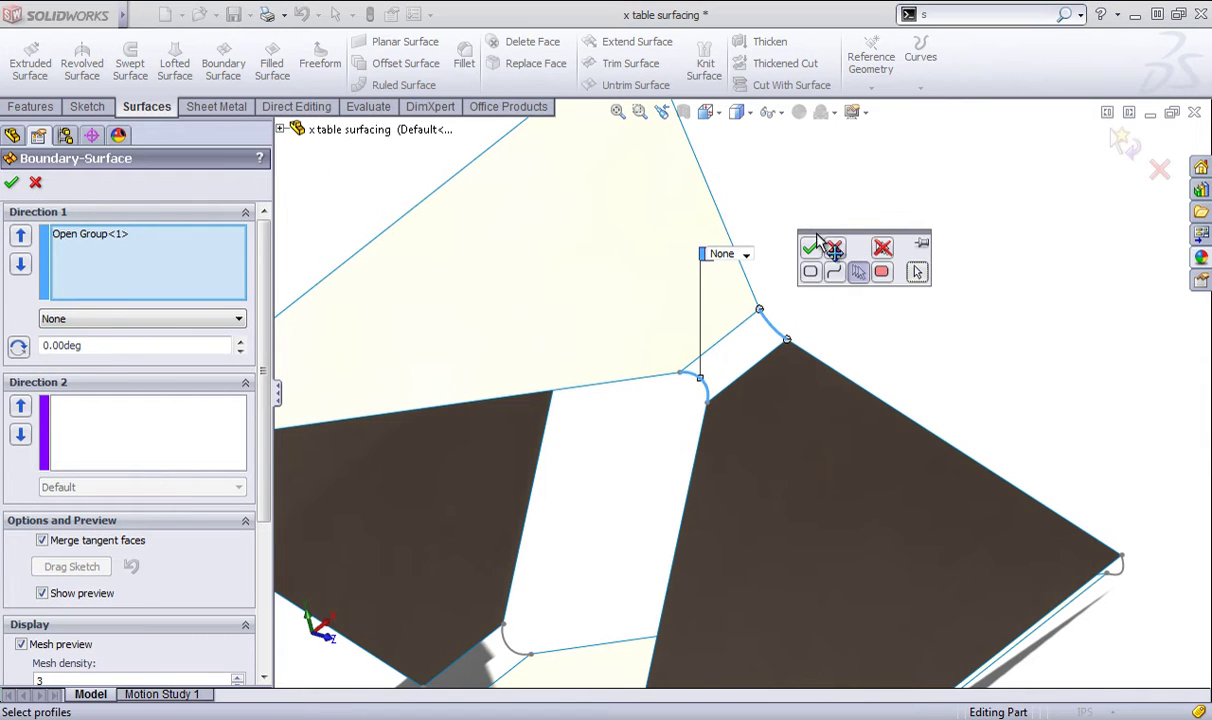
left_click(811, 246)
scroll(818, 313, "down", 8)
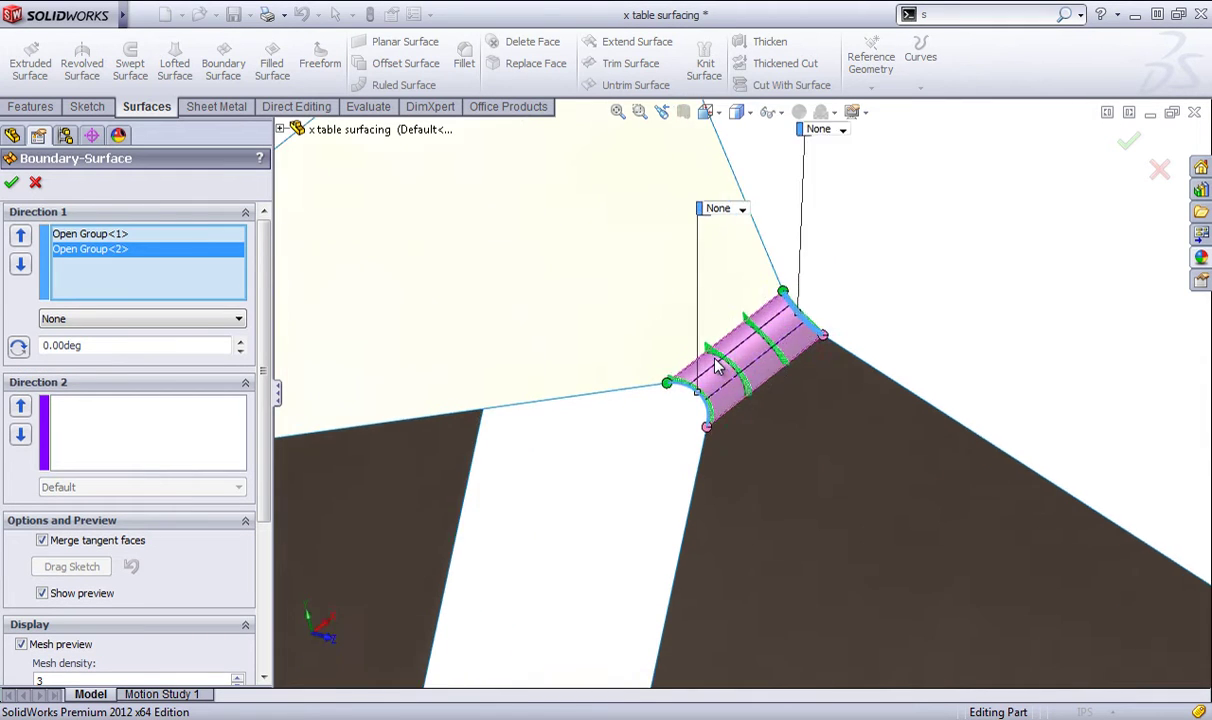
mouse_move(720, 376)
middle_mouse_down()
mouse_move(730, 376)
mouse_move(711, 380)
middle_mouse_up()
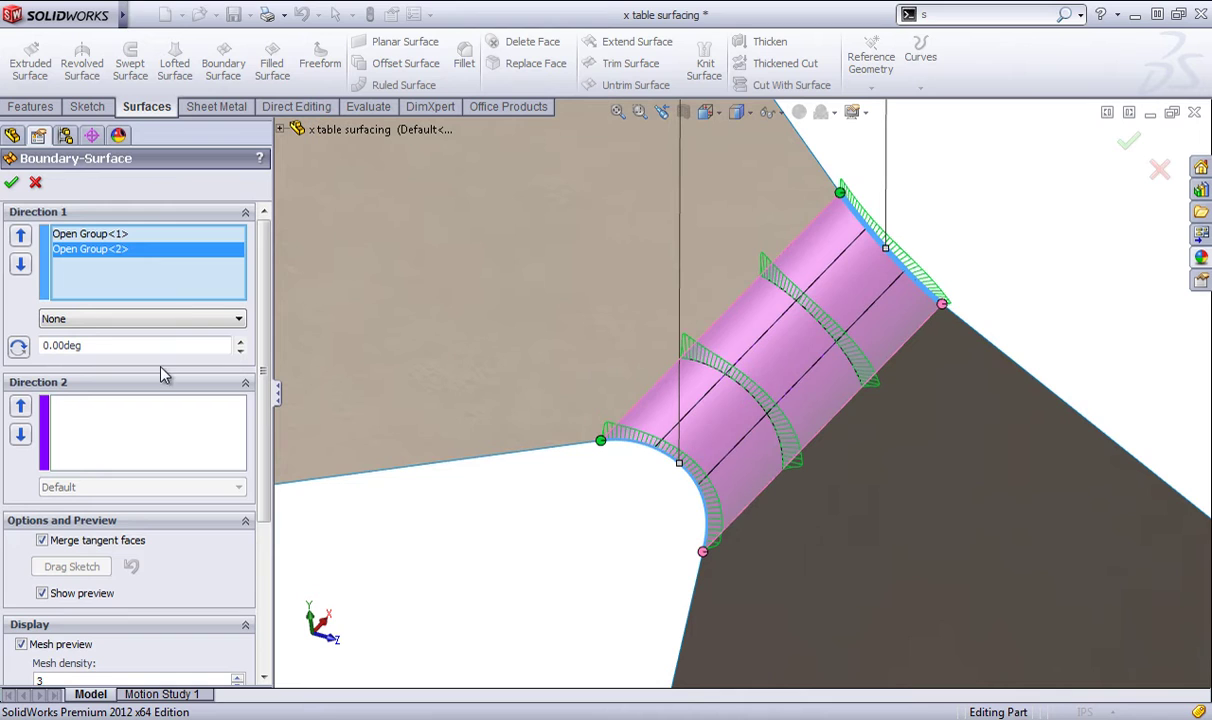
- Examine the curvature combs along both long edges of the boundary surface preview and accept the surface
left_click(152, 427)
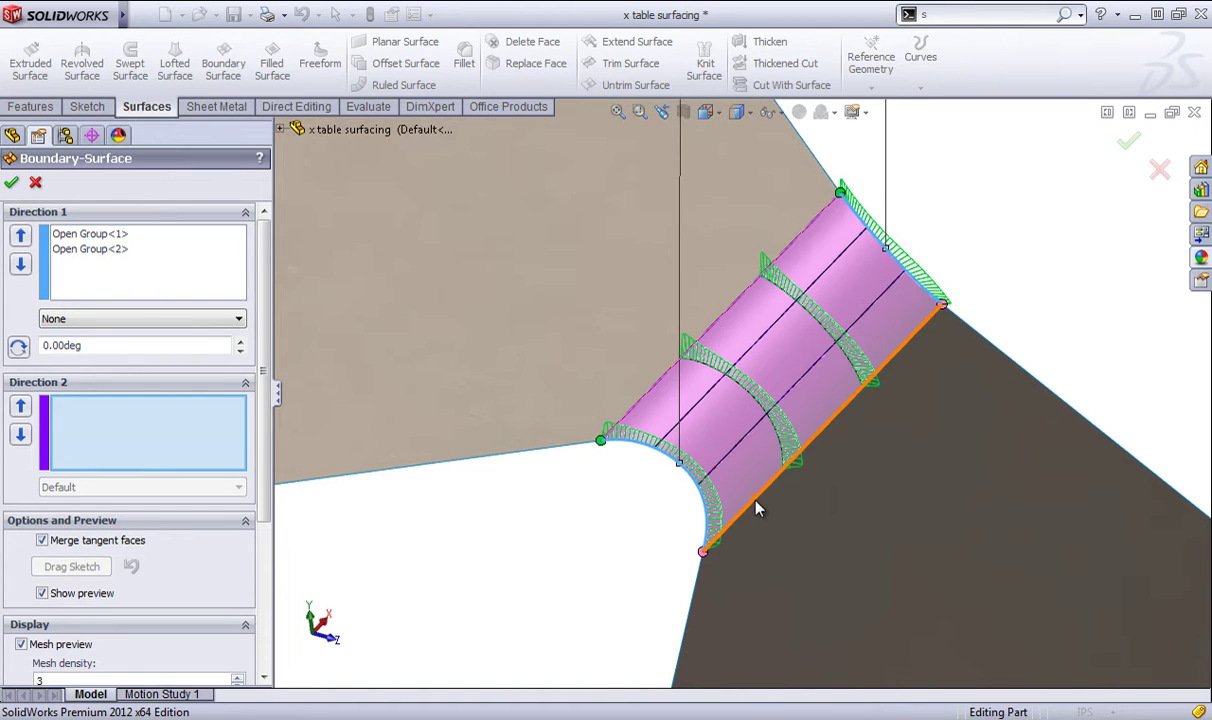
scroll(800, 475, "down", 6)
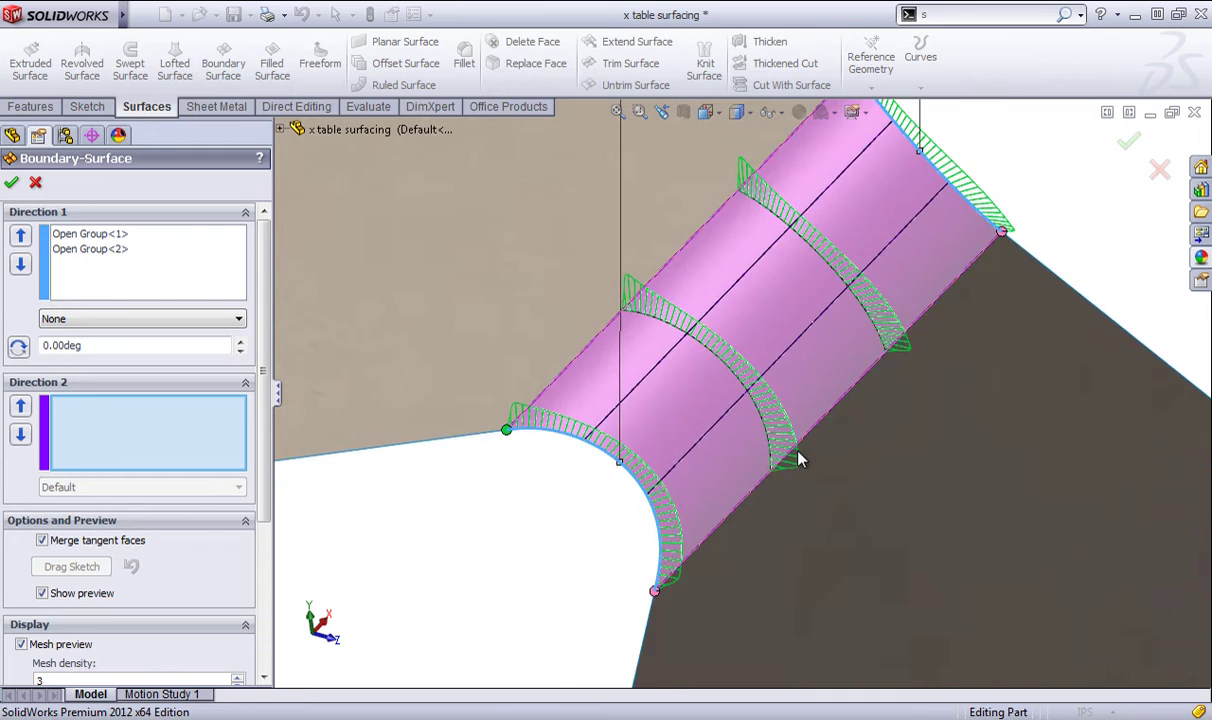
middle_click_drag(535, 218, 495, 168)
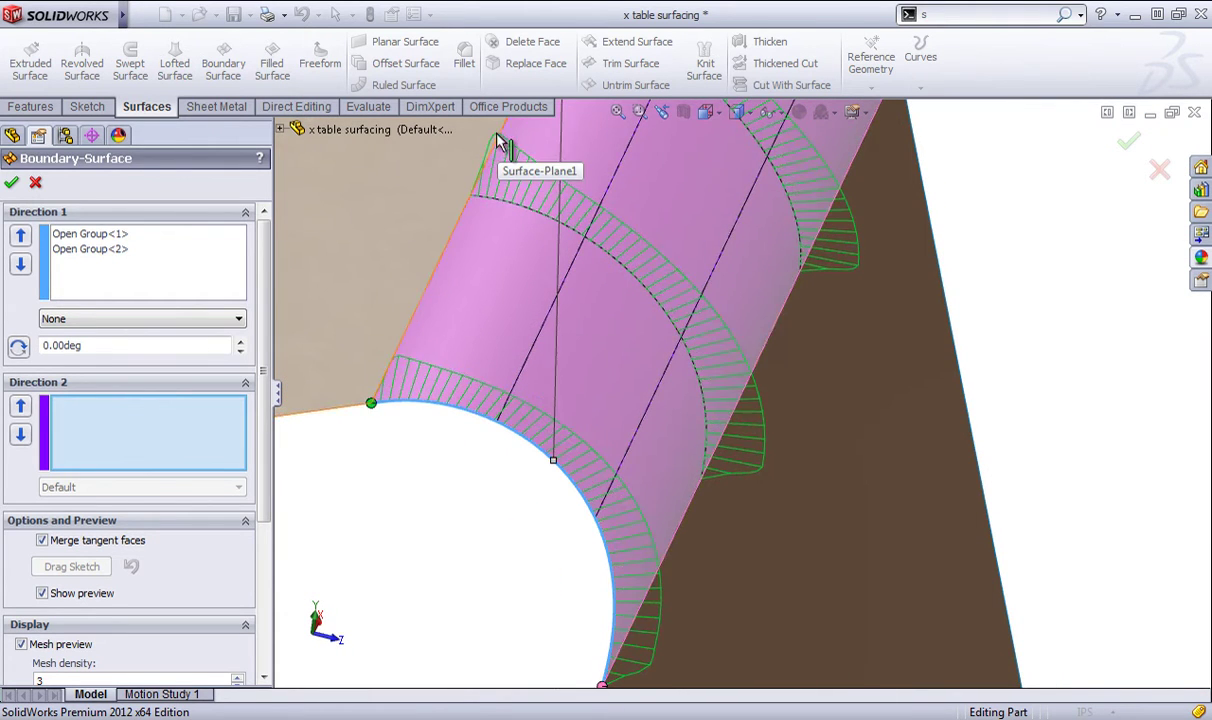
scroll(834, 294, "up", 3)
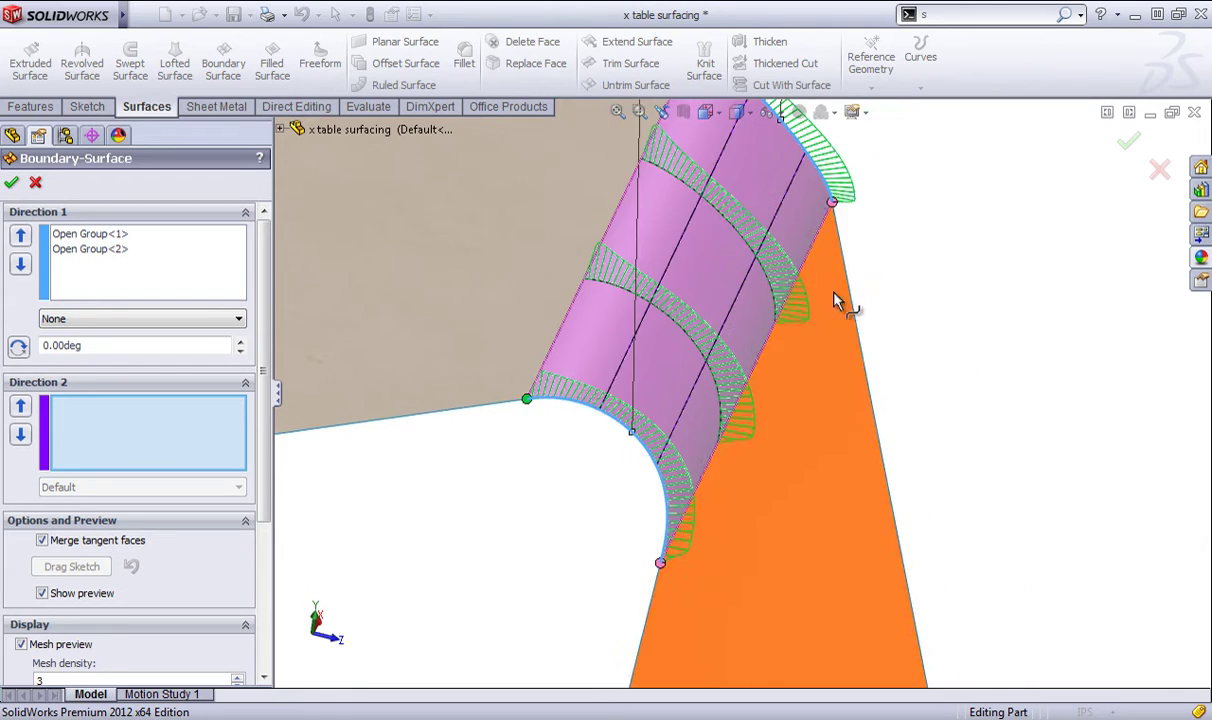
scroll(657, 173, "down", 2)
scroll(660, 180, "down", 2)
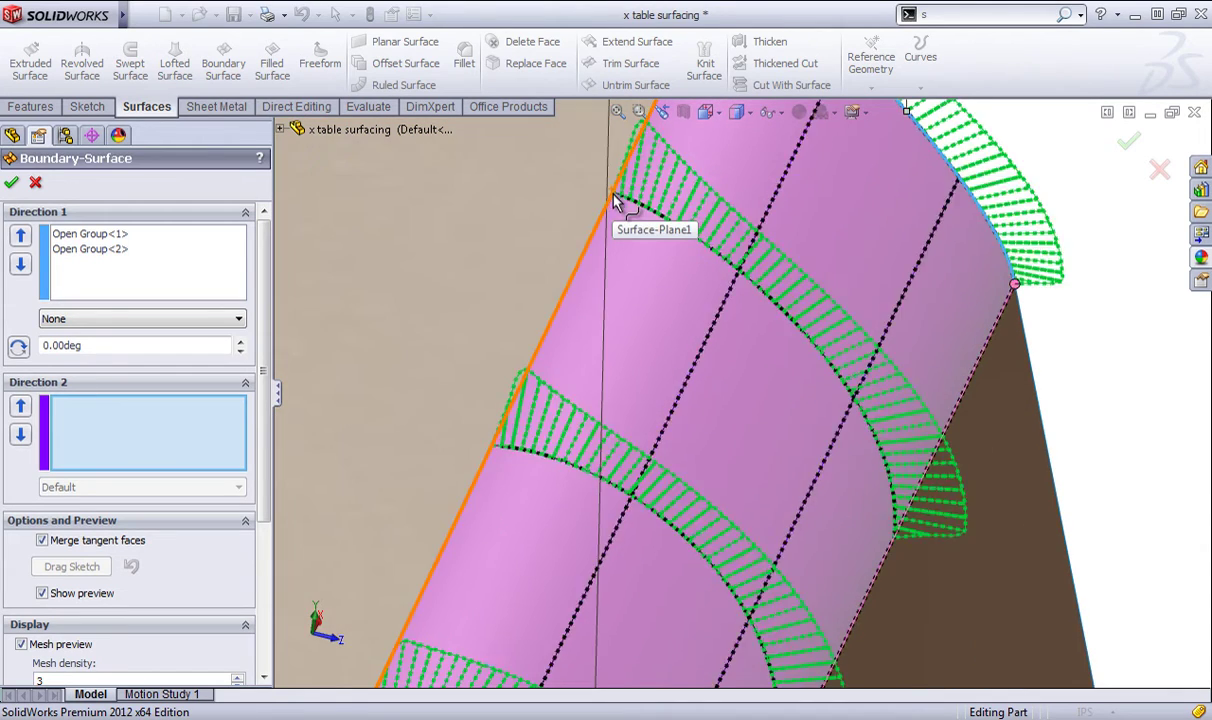
scroll(605, 220, "up", 5)
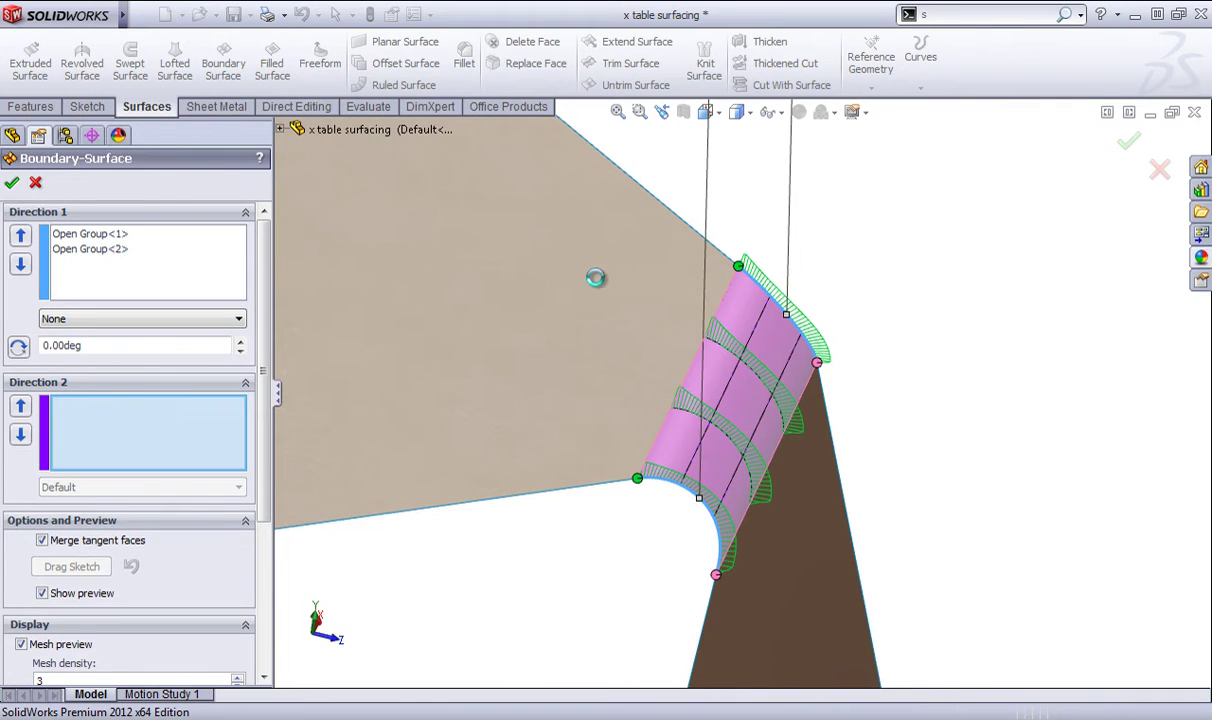
- Create a boundary surface along the top surface's wide edge, using the splines at its two ends as Direction 1 profiles
middle_click_drag(914, 376, 541, 395)
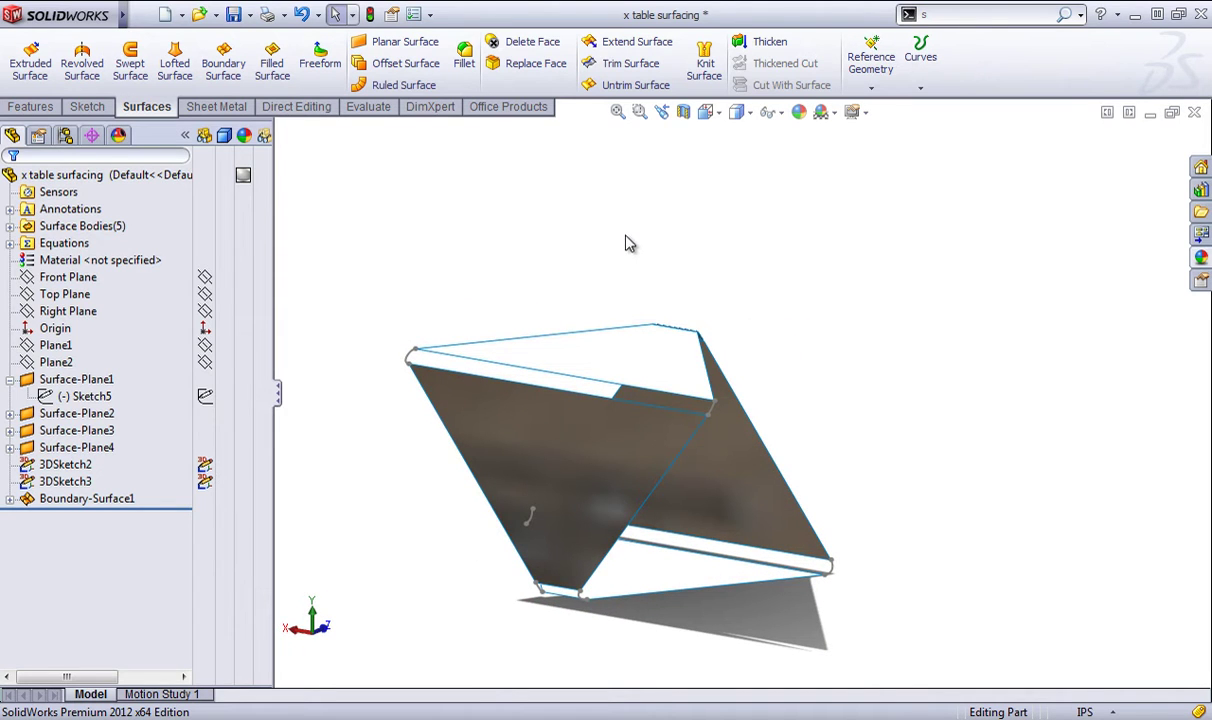
left_click(223, 60)
scroll(425, 354, "down", 1)
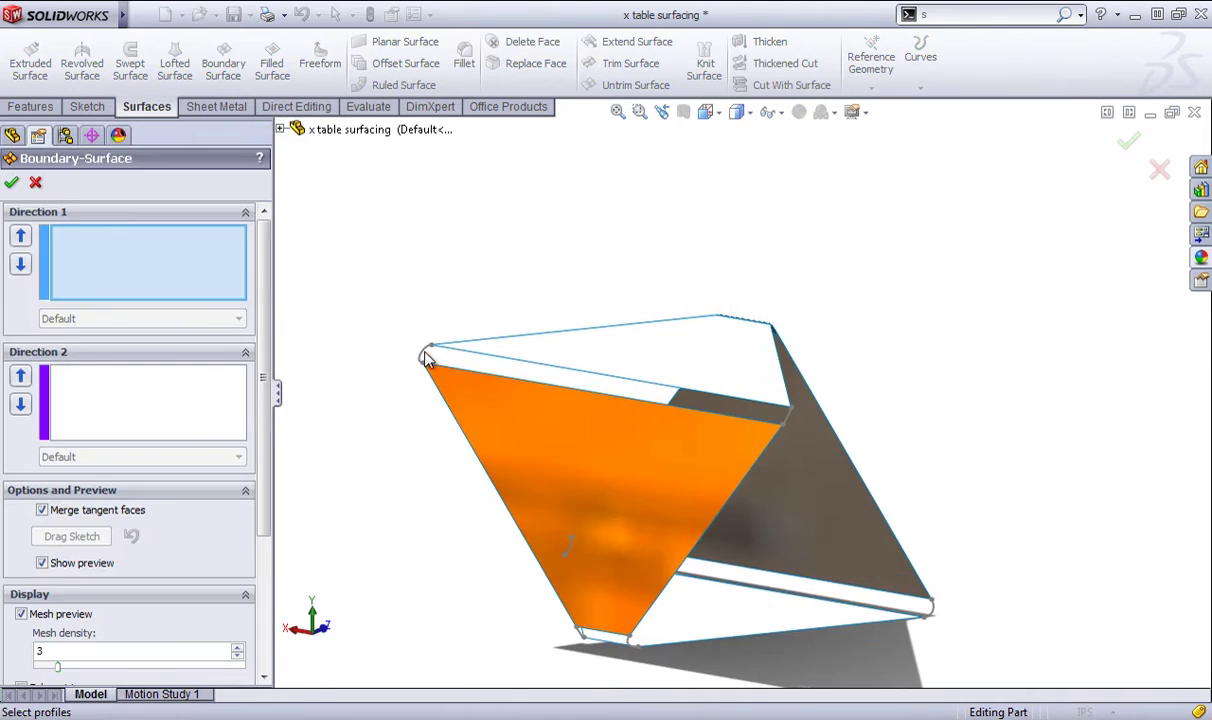
left_click(424, 358)
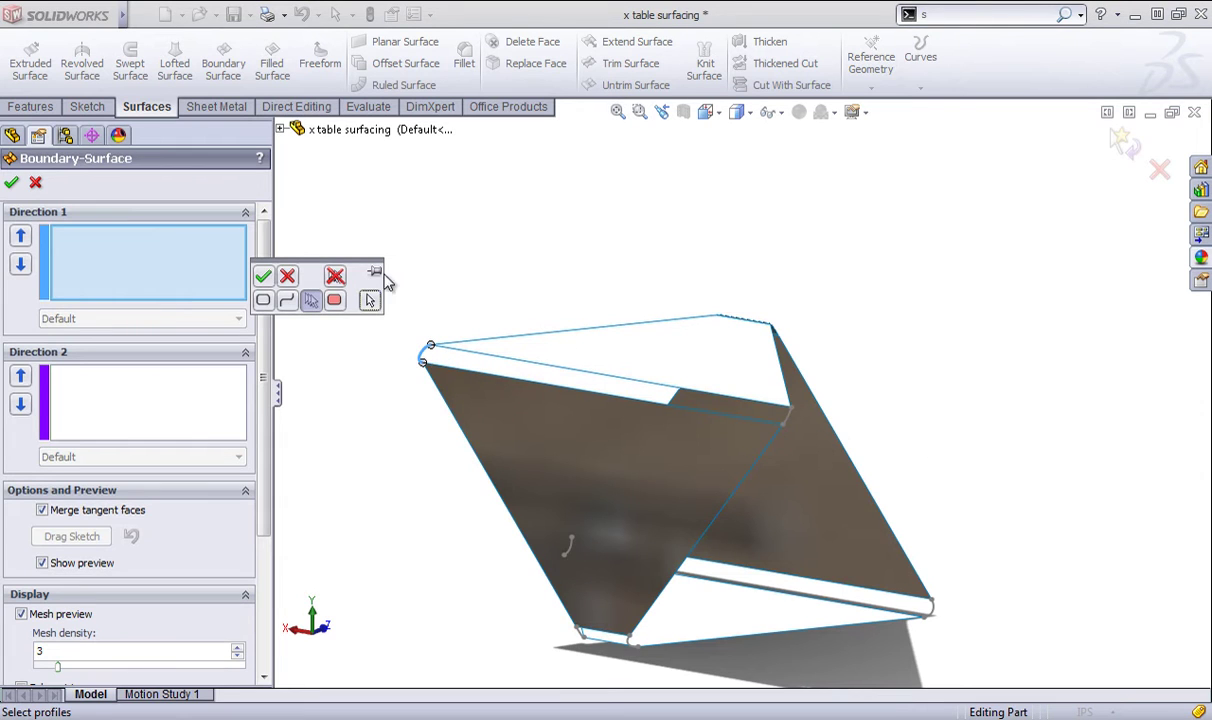
left_click(263, 276)
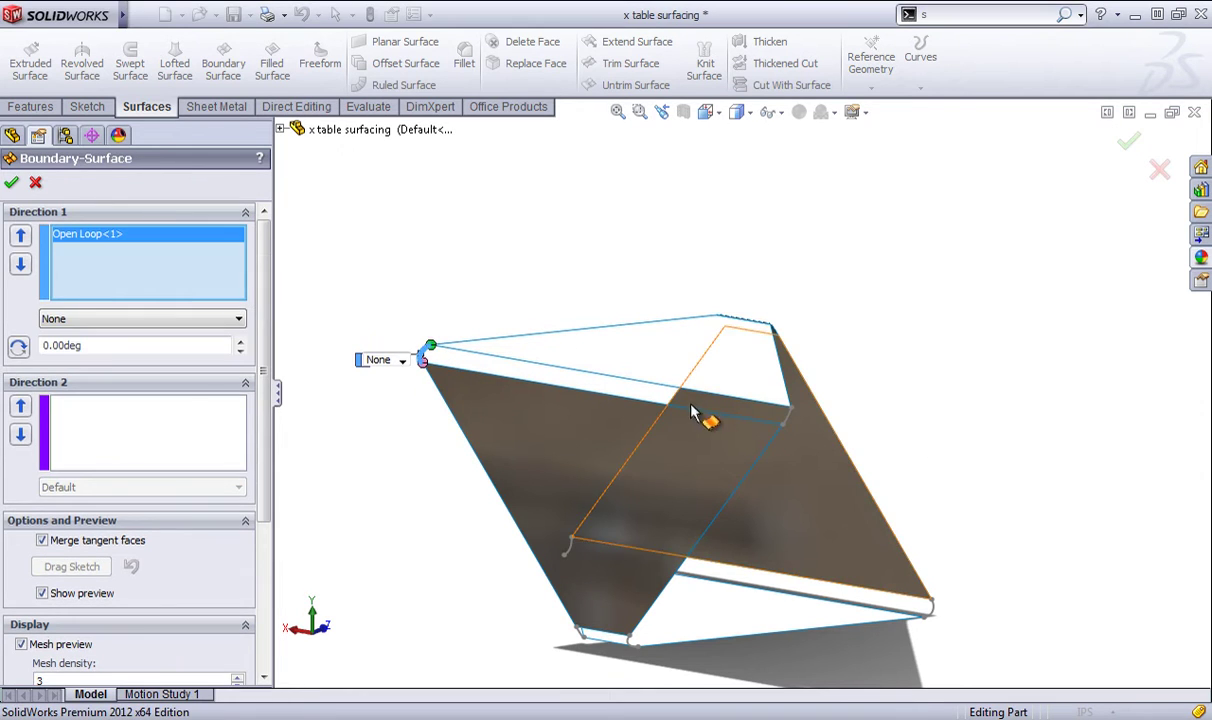
left_click(790, 427)
left_click(809, 471)
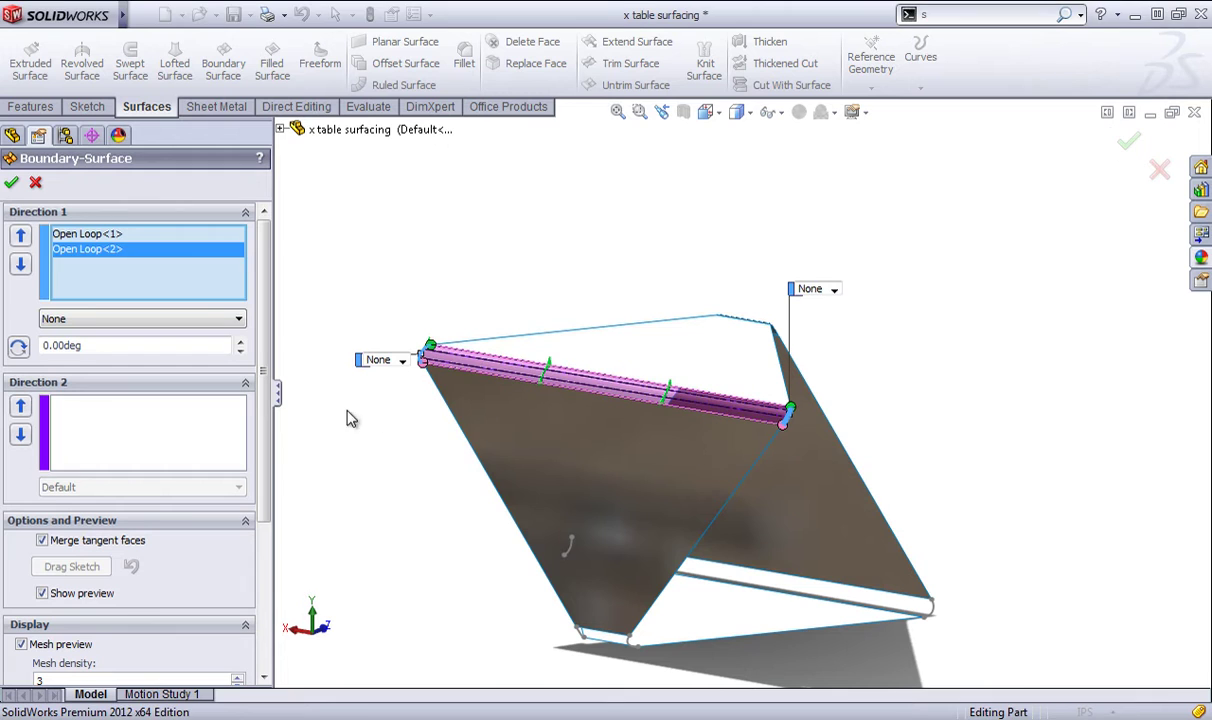
left_click(4, 187)
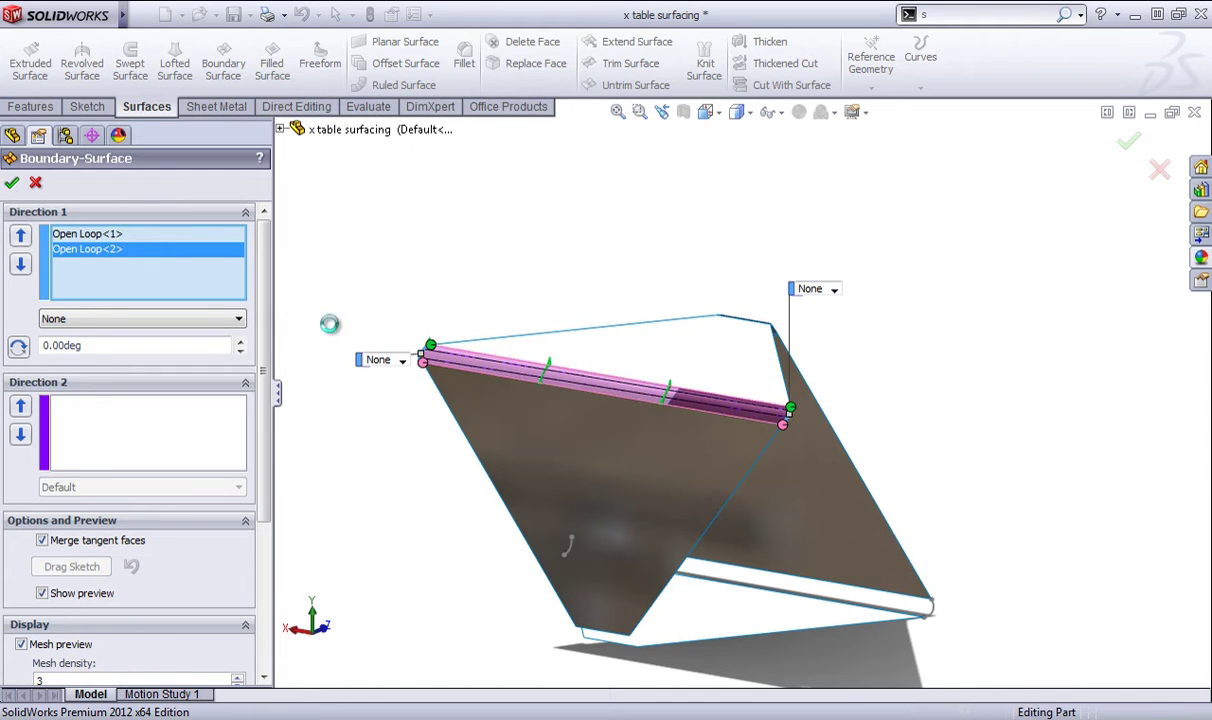
left_click(450, 466)
- Show 3DSketch2, absorbed under Boundary-Surface2, so its splines can be selected again
scroll(462, 446, "up", 3)
middle_click_drag(497, 441, 484, 436)
scroll(690, 495, "down", 5)
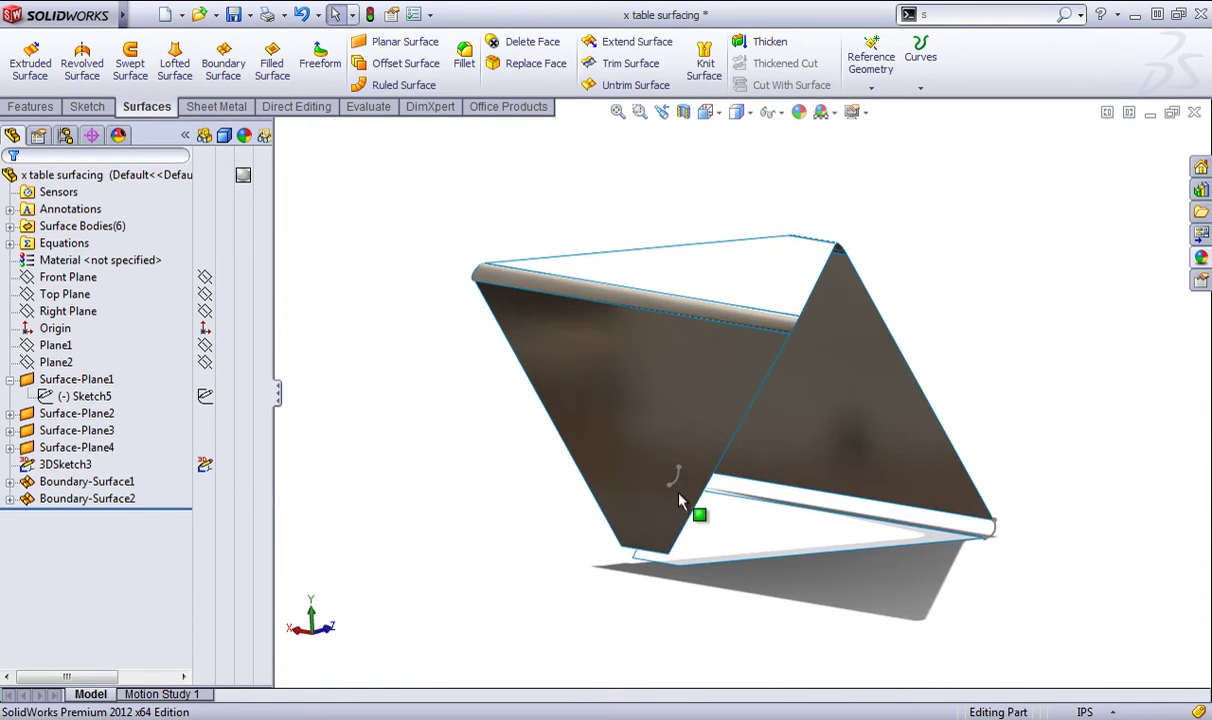
middle_click_drag(675, 520, 640, 505)
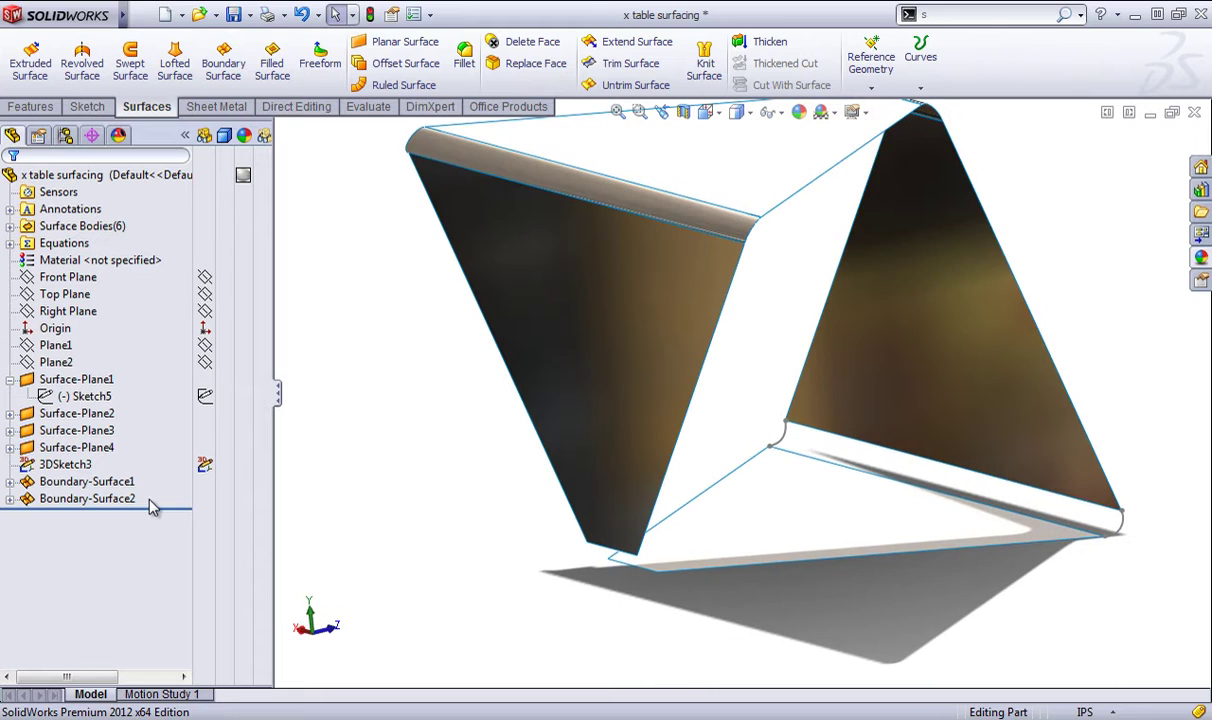
left_click(9, 498)
left_click(83, 515)
right_click(70, 518)
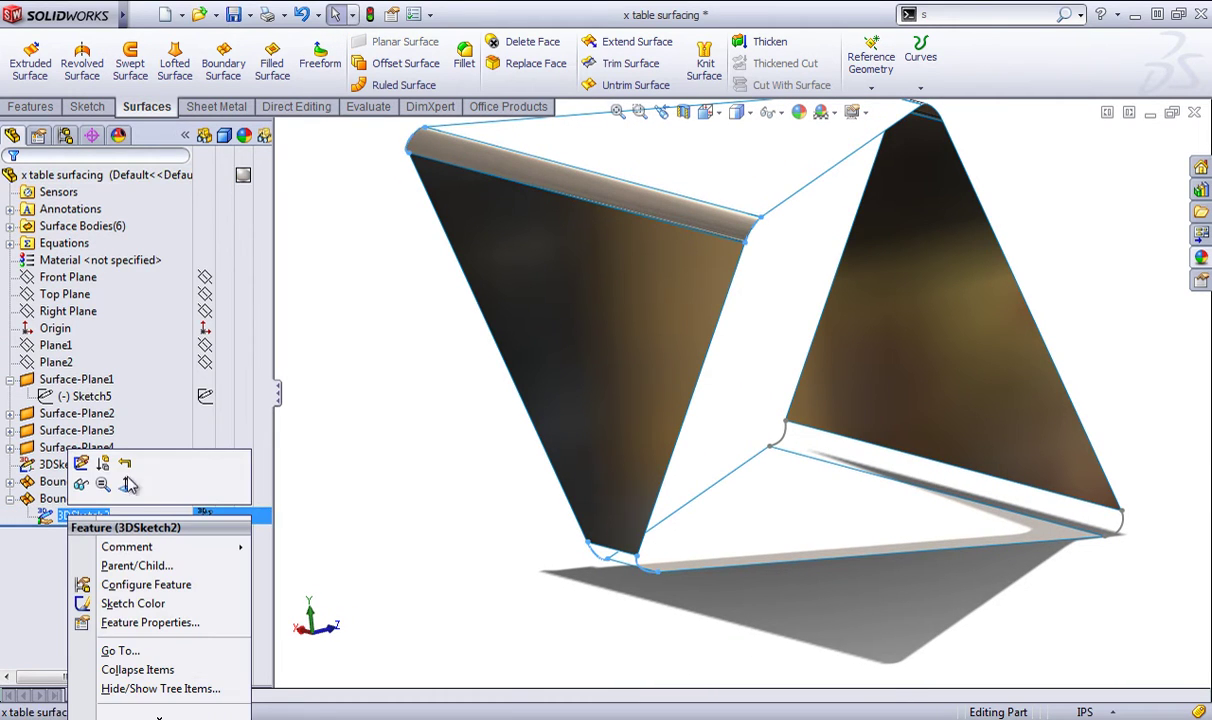
left_click(346, 445)
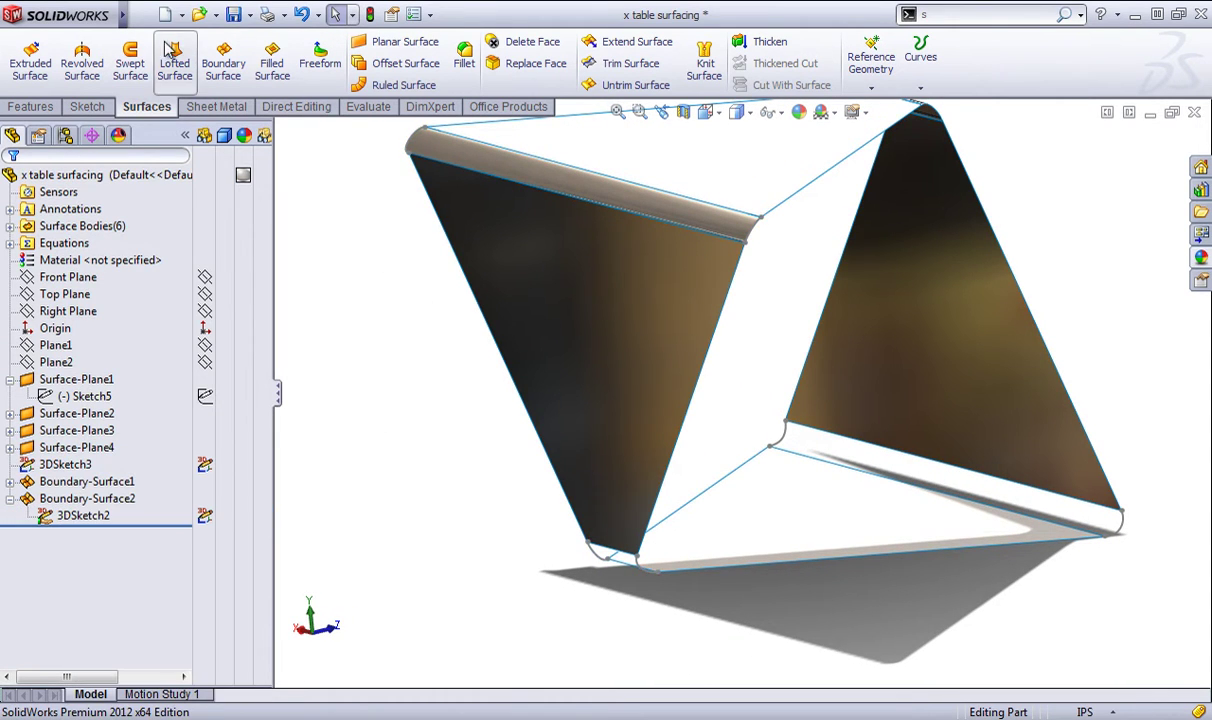
- Start a boundary surface and add the two splines at the leg's lower narrow end as Direction 1 profiles
left_click(223, 62)
left_click(644, 575)
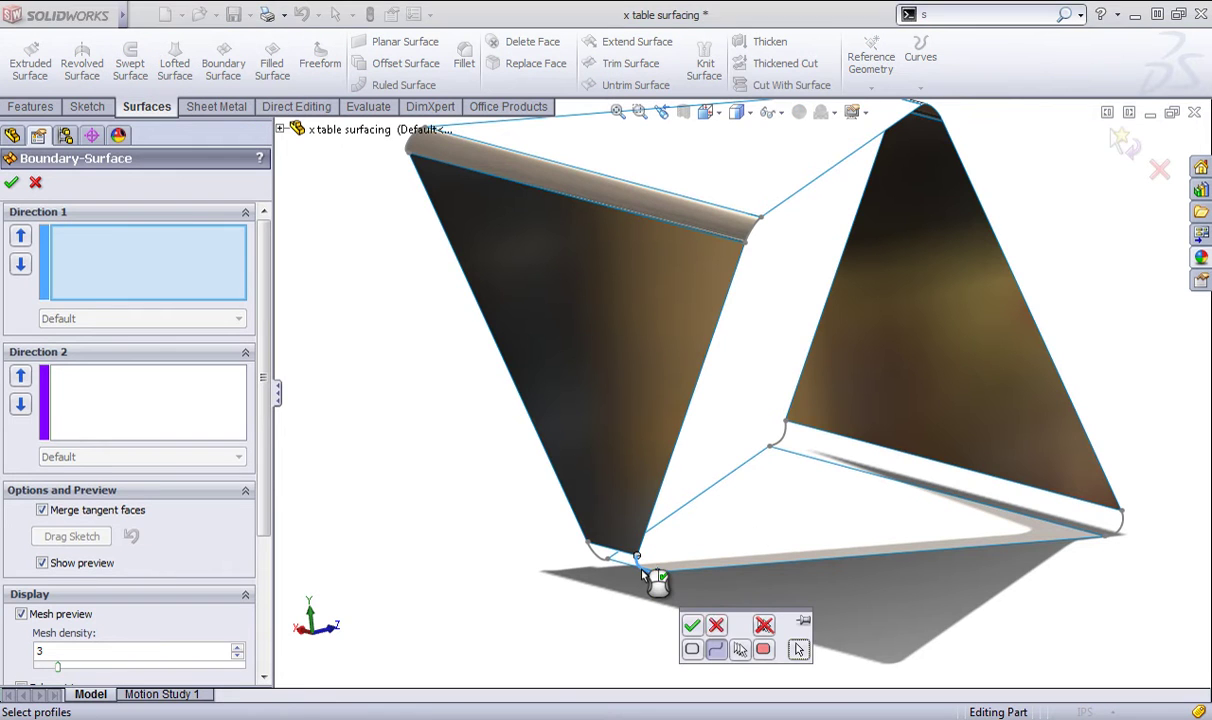
left_click(600, 560)
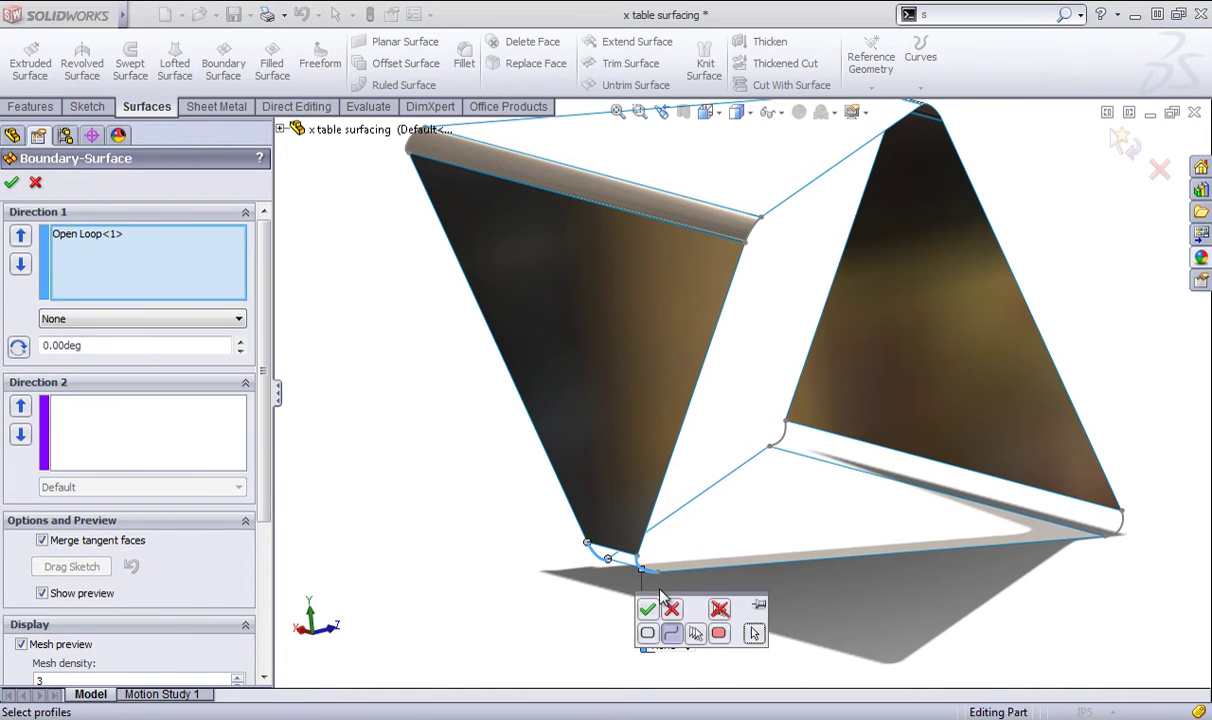
left_click(648, 609)
scroll(645, 598, "down", 5)
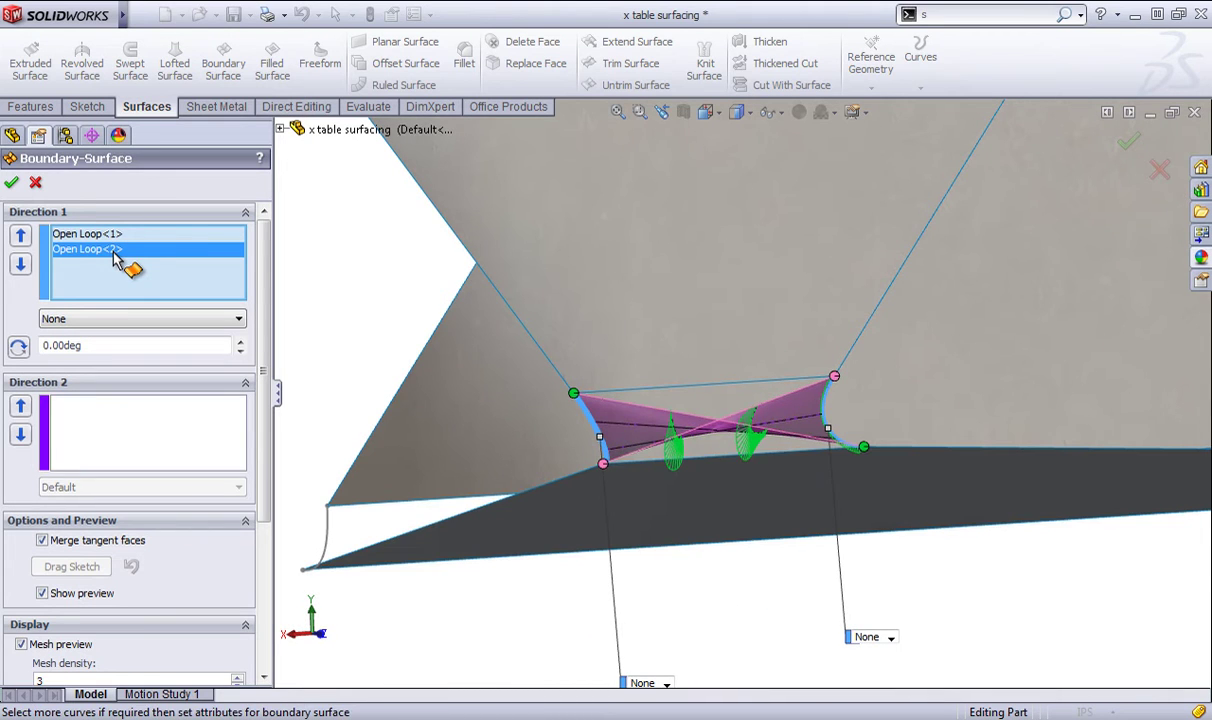
- Remove the second open loop from Direction 1, reselect that spline nearer its matching end, and accept the boundary surface
key("Delete")
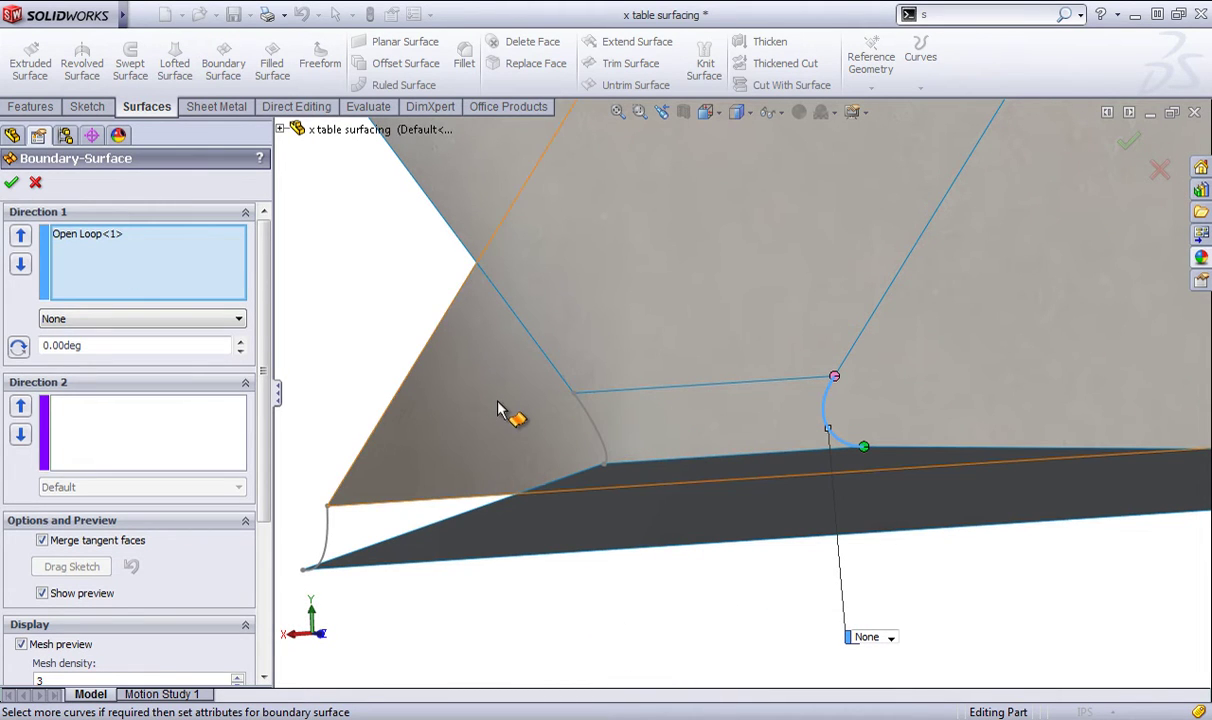
left_click(586, 410)
left_click(635, 459)
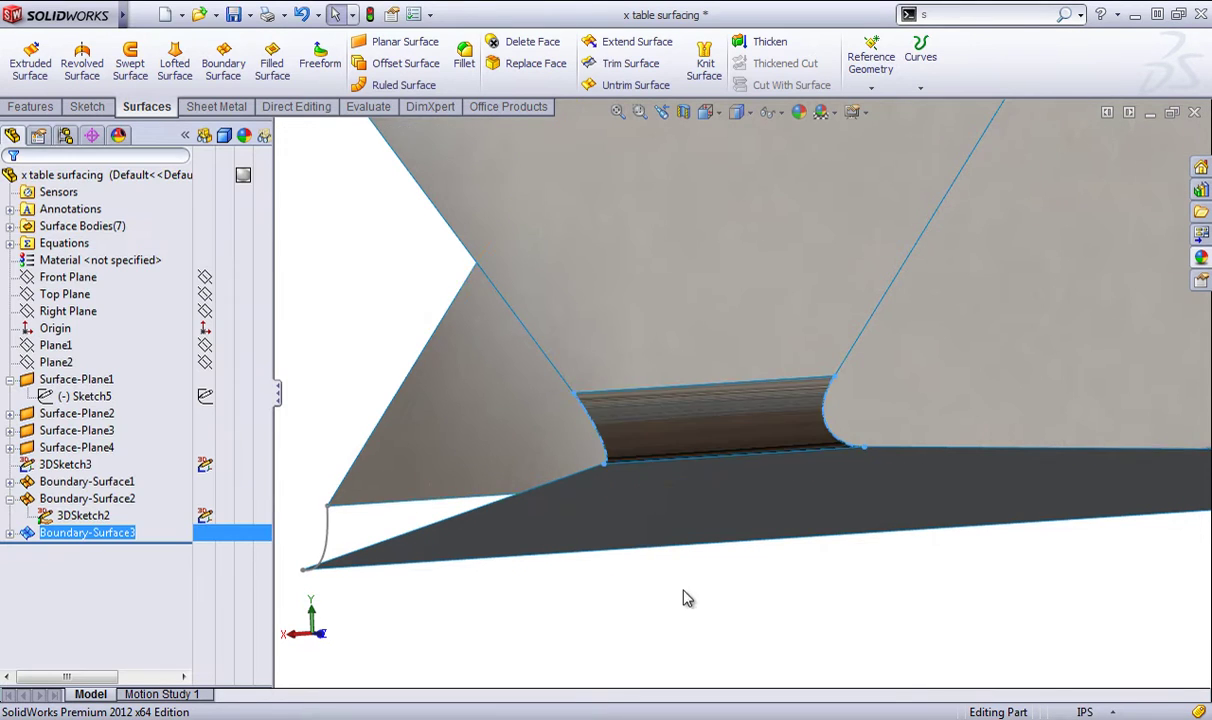
- Create a boundary surface along the other leg's wide lower edge, using the splines at its two ends as Direction 1 profiles
scroll(979, 522, "up", 7)
middle_click_drag(979, 522, 971, 478)
scroll(800, 322, "up", 4)
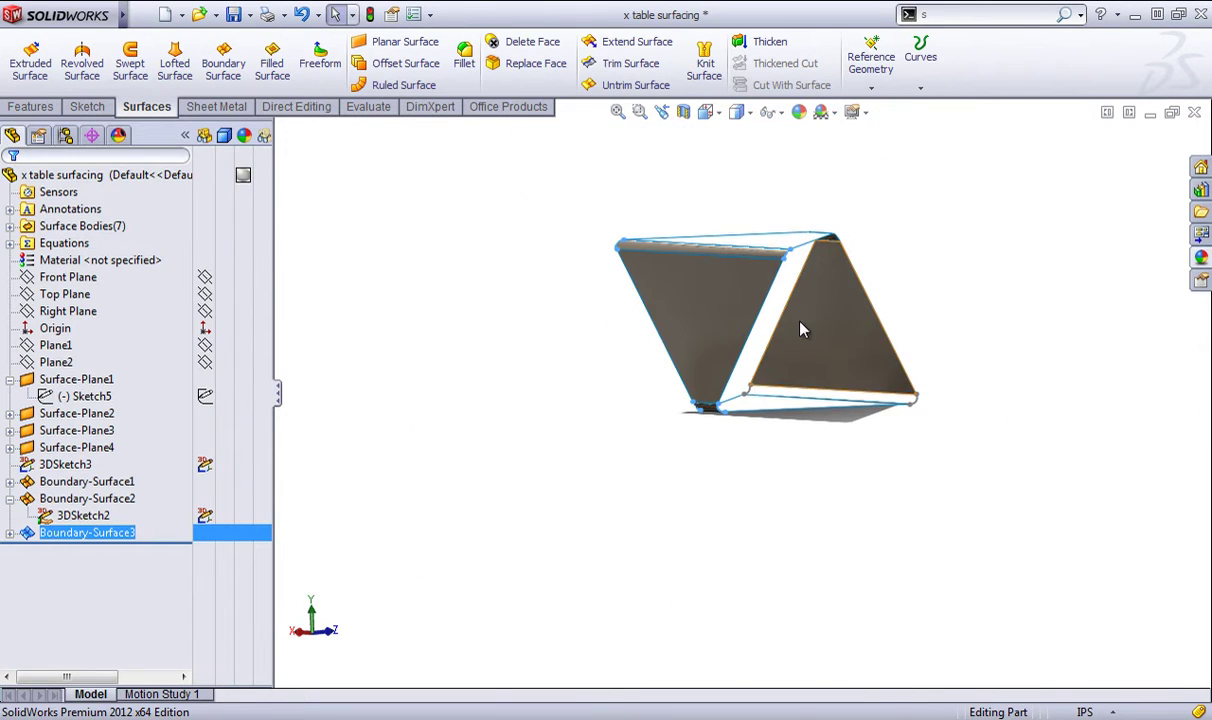
left_click(223, 60)
scroll(1003, 424, "down", 3)
scroll(787, 407, "down", 2)
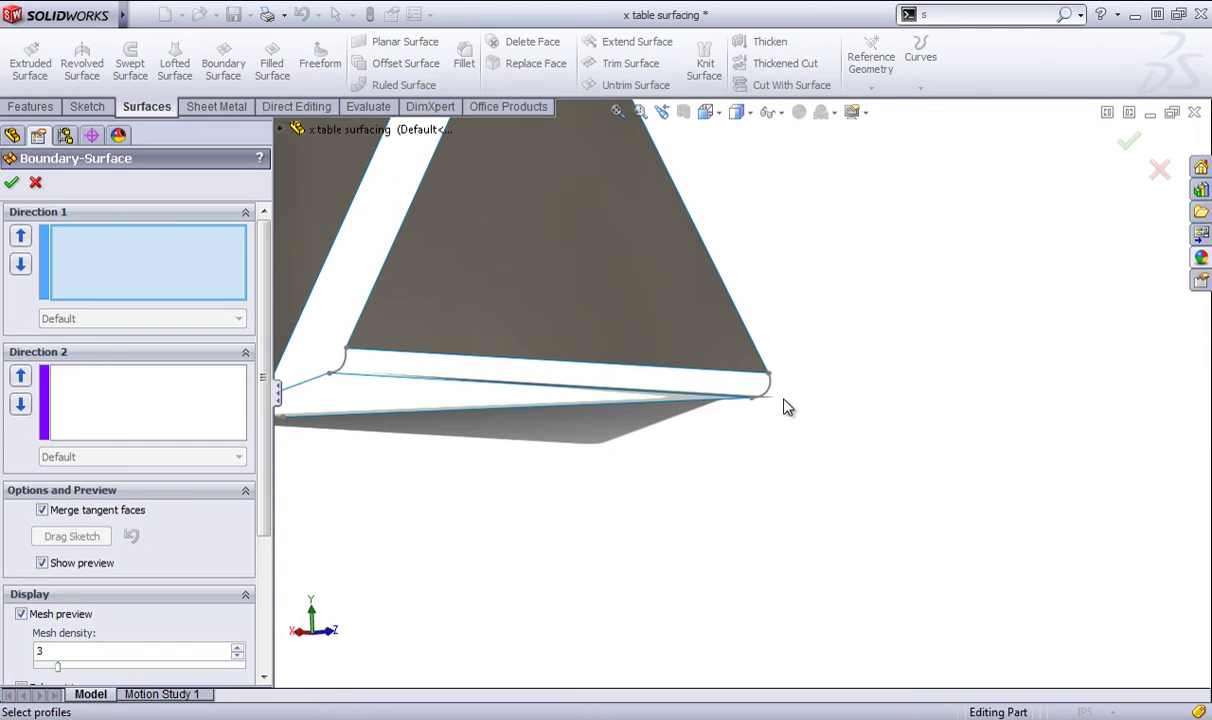
left_click(772, 390)
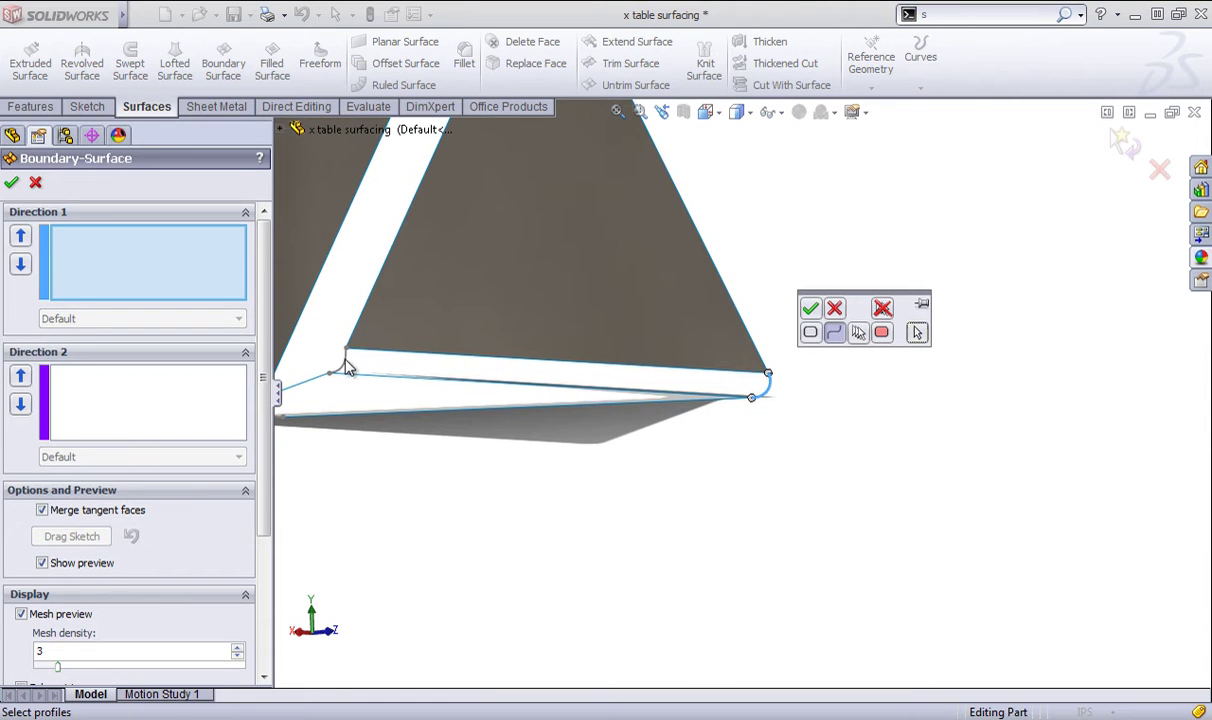
left_click(812, 310)
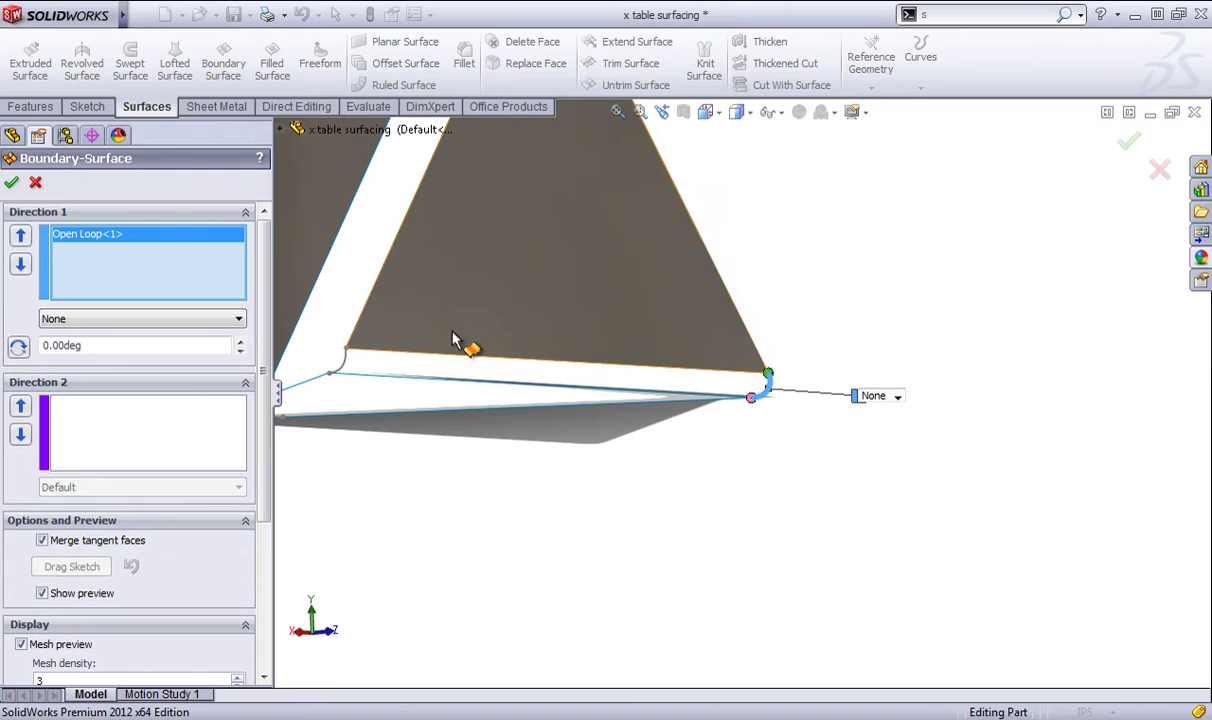
left_click(330, 360)
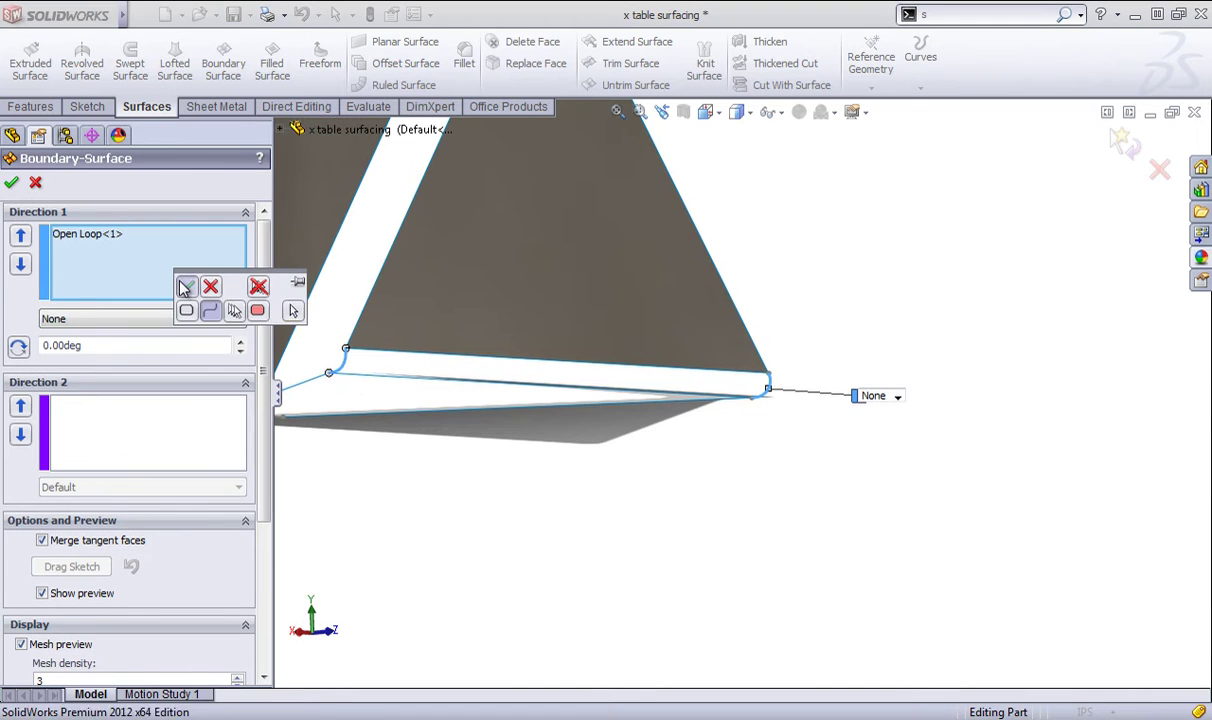
left_click(184, 288)
left_click(1131, 145)
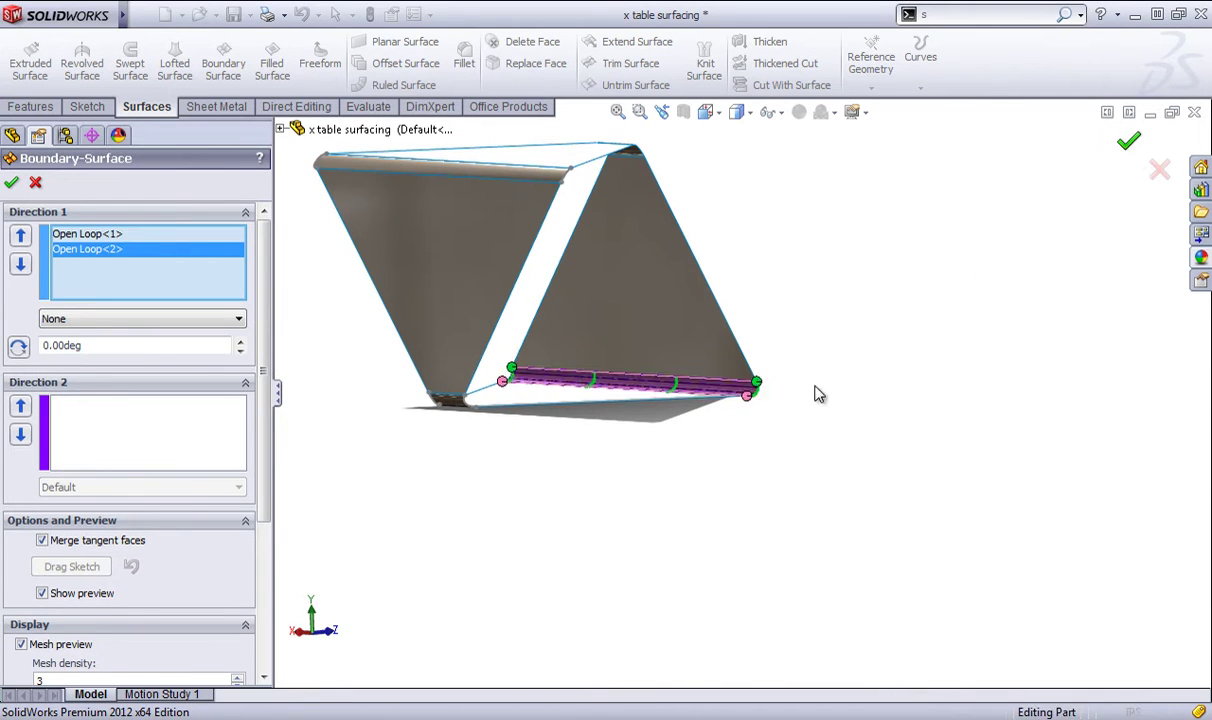
left_click(845, 279)
- Hide 3DSketch2 under Boundary-Surface2 and collapse that feature
scroll(565, 341, "up", 2)
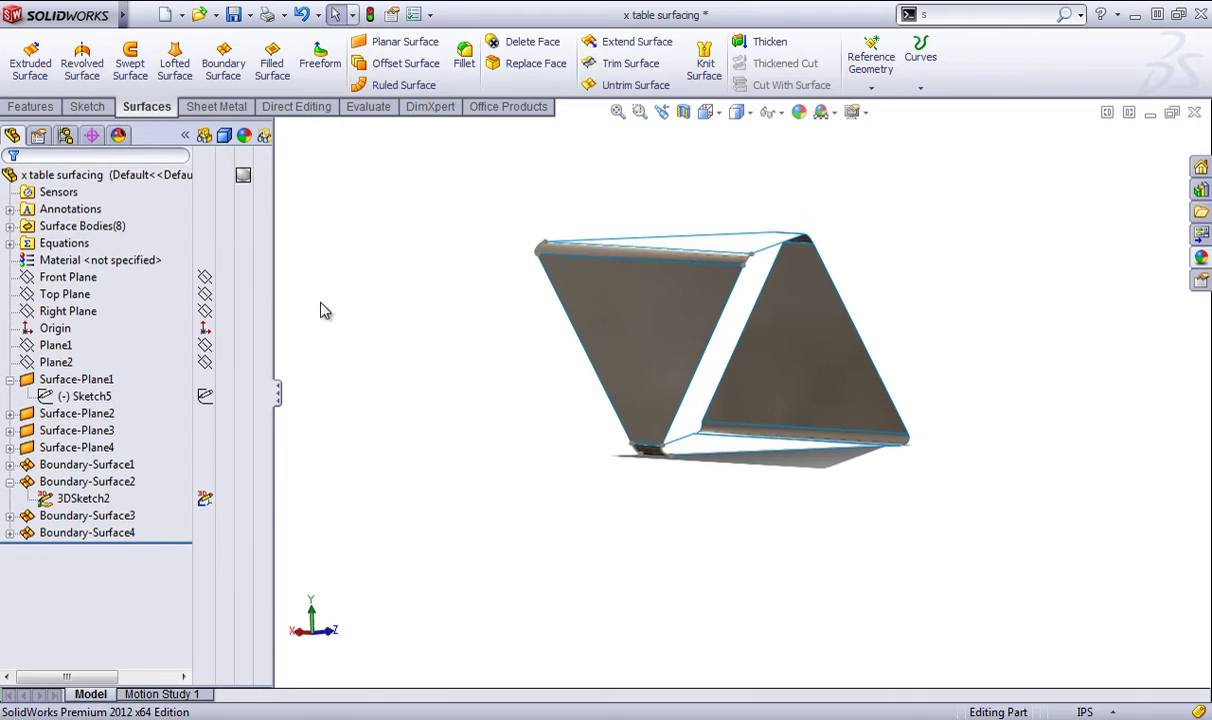
left_click(95, 498)
right_click(92, 498)
left_click(95, 465)
left_click(10, 482)
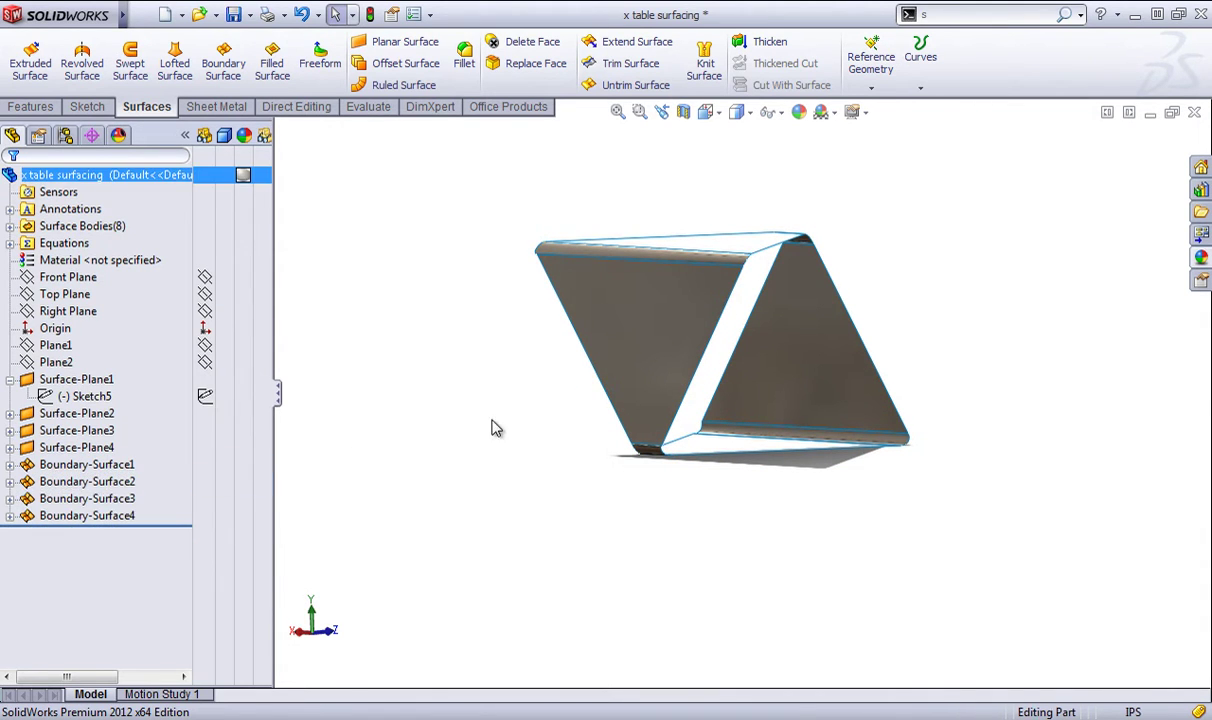
- Examine the table from several sides, checking the shape of the bridging surfaces' ends at the upper and lower edges
scroll(886, 191, "down", 3)
middle_click_drag(612, 233, 625, 255)
scroll(652, 267, "up", 3)
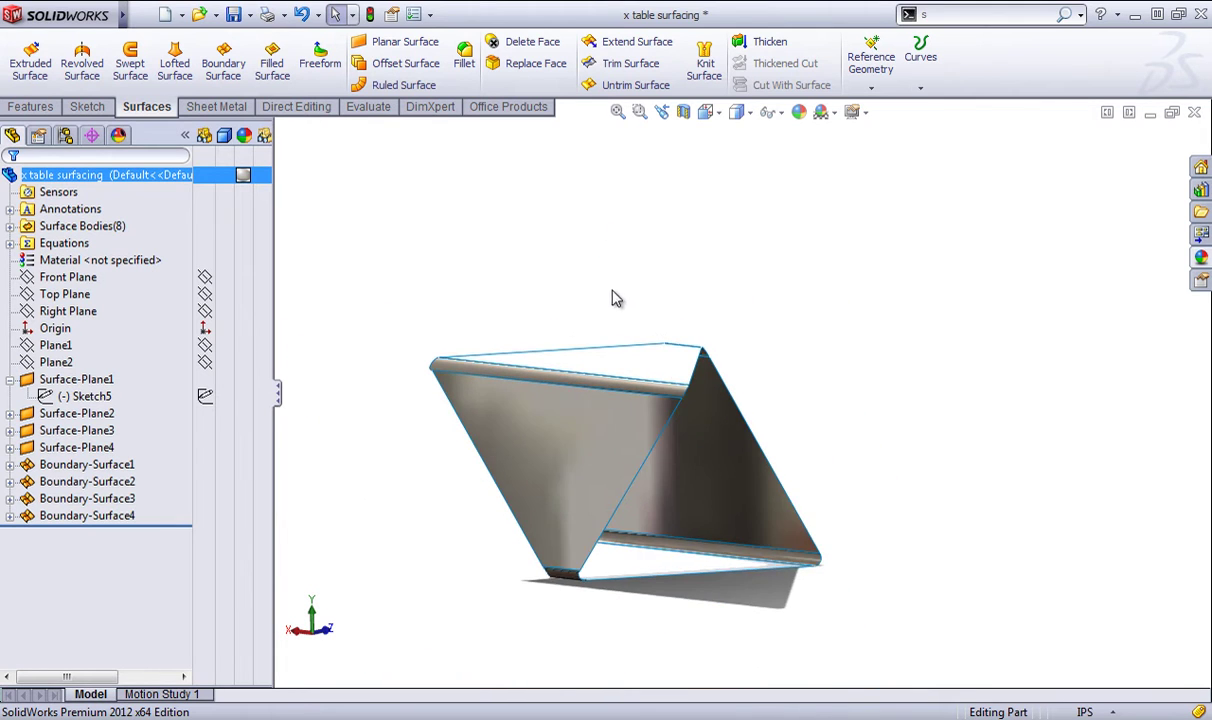
scroll(616, 298, "up", 2)
middle_click_drag(560, 505, 630, 509)
scroll(500, 376, "up", 4)
middle_click_drag(500, 376, 798, 450)
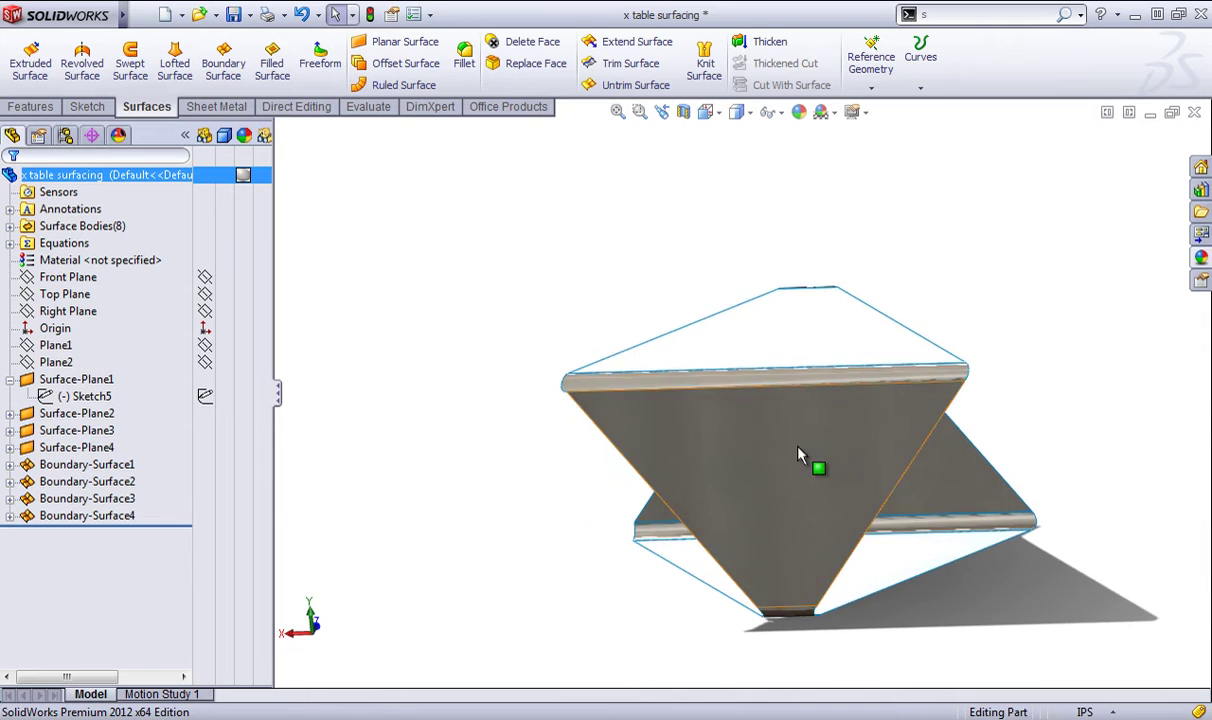
scroll(799, 452, "down", 3)
left_click(377, 326)
scroll(418, 386, "down", 2)
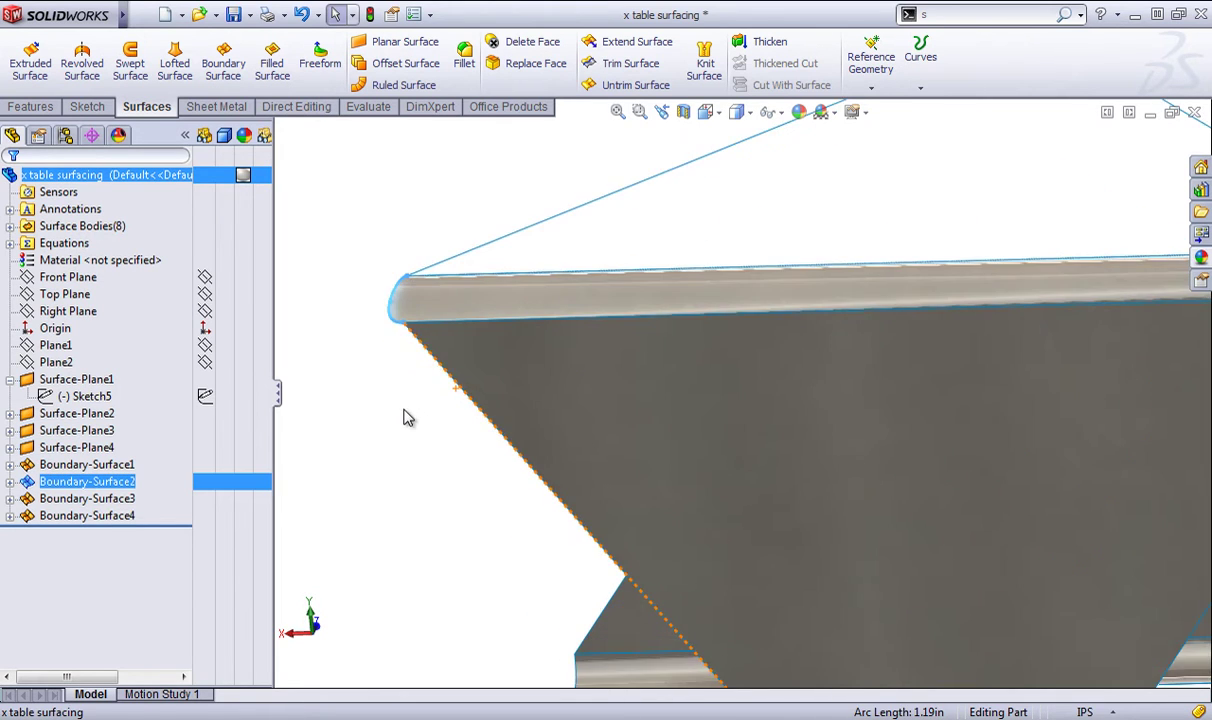
middle_click_drag(404, 409, 467, 437)
scroll(625, 464, "up", 3)
scroll(868, 568, "down", 5)
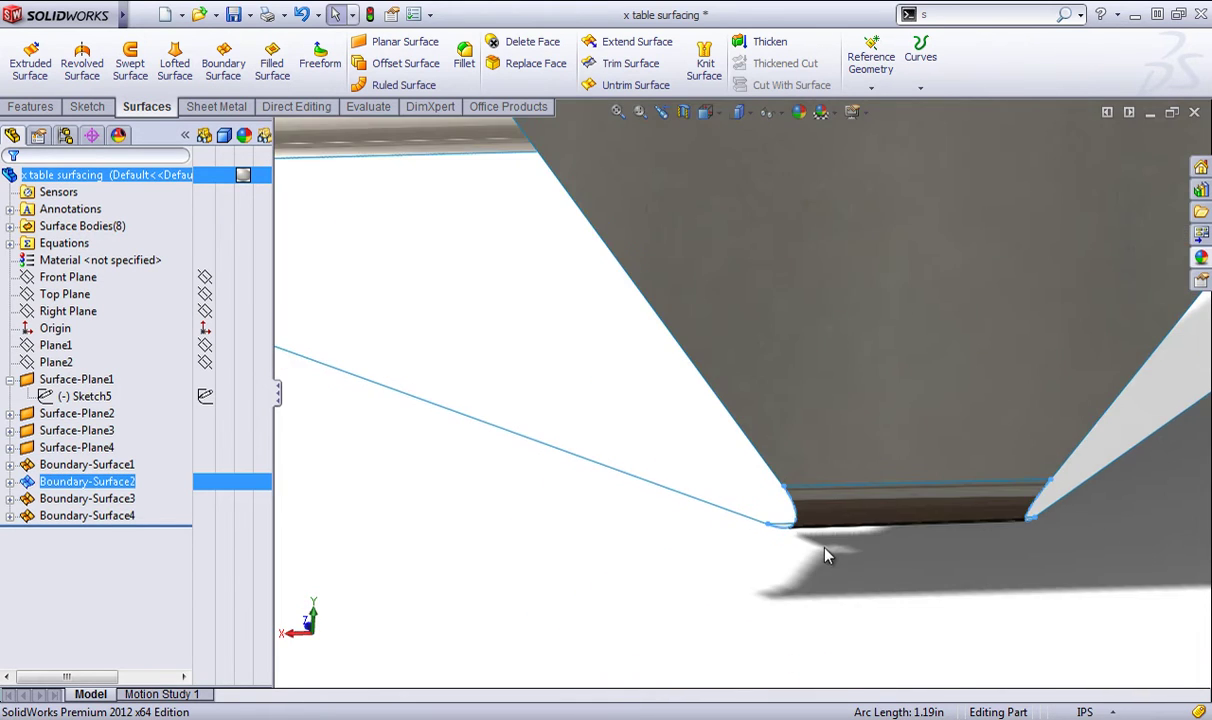
middle_click_drag(823, 543, 865, 551)
scroll(865, 551, "up", 5)
middle_click_drag(483, 364, 558, 386)
scroll(467, 361, "down", 2)
scroll(560, 386, "up", 4)
scroll(890, 257, "down", 3)
scroll(336, 414, "down", 3)
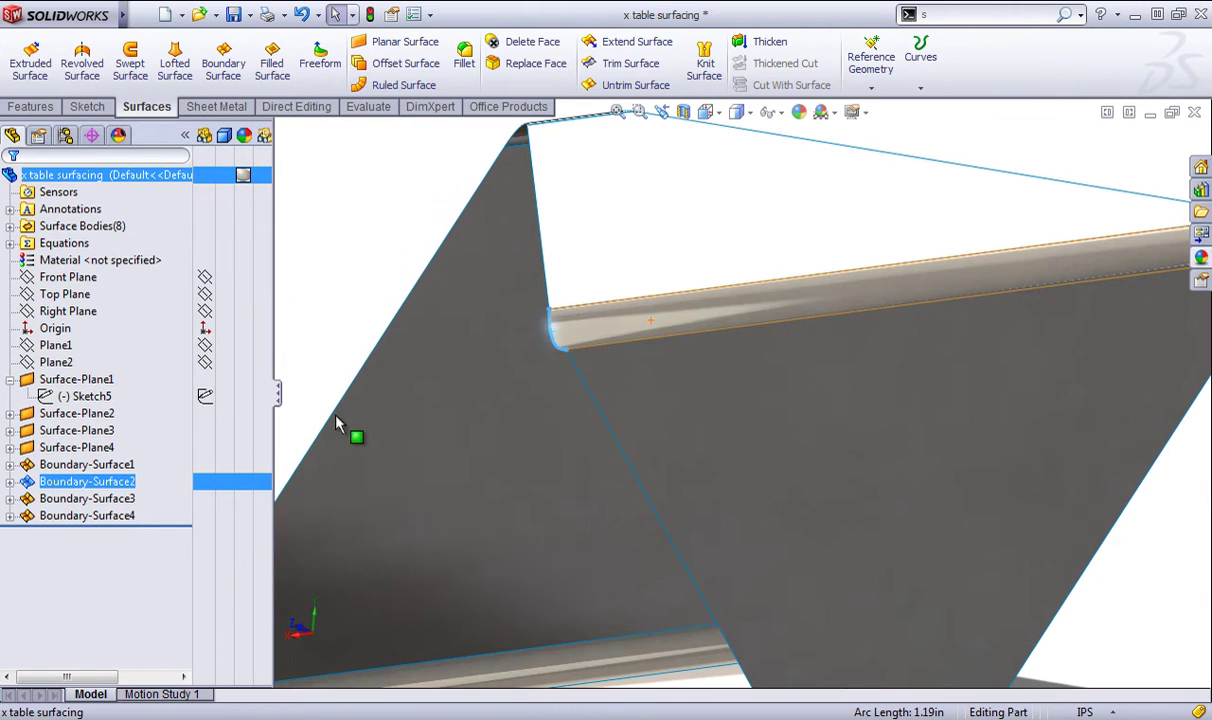
left_click(299, 256)
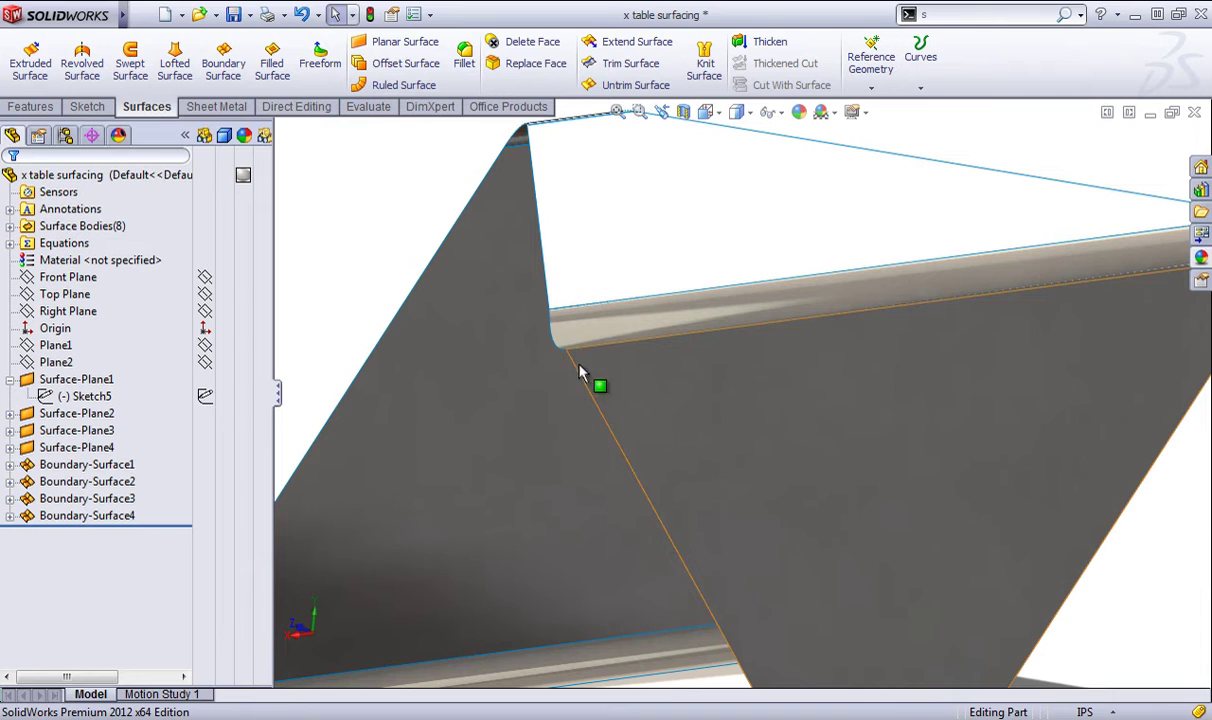
- Edit 3DSketch2 under Boundary-Surface3 and delete the curved spline at one end of the top surface's wide edge
left_click(10, 498)
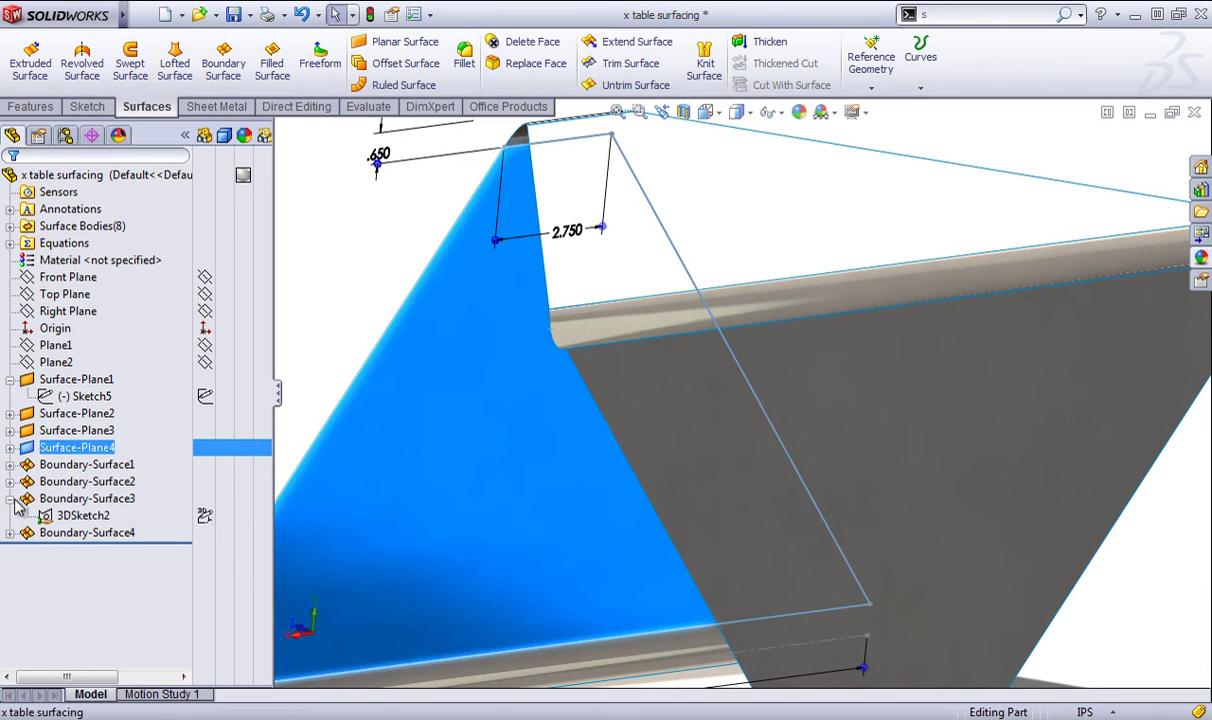
left_click(55, 515)
right_click(57, 515)
left_click(67, 457)
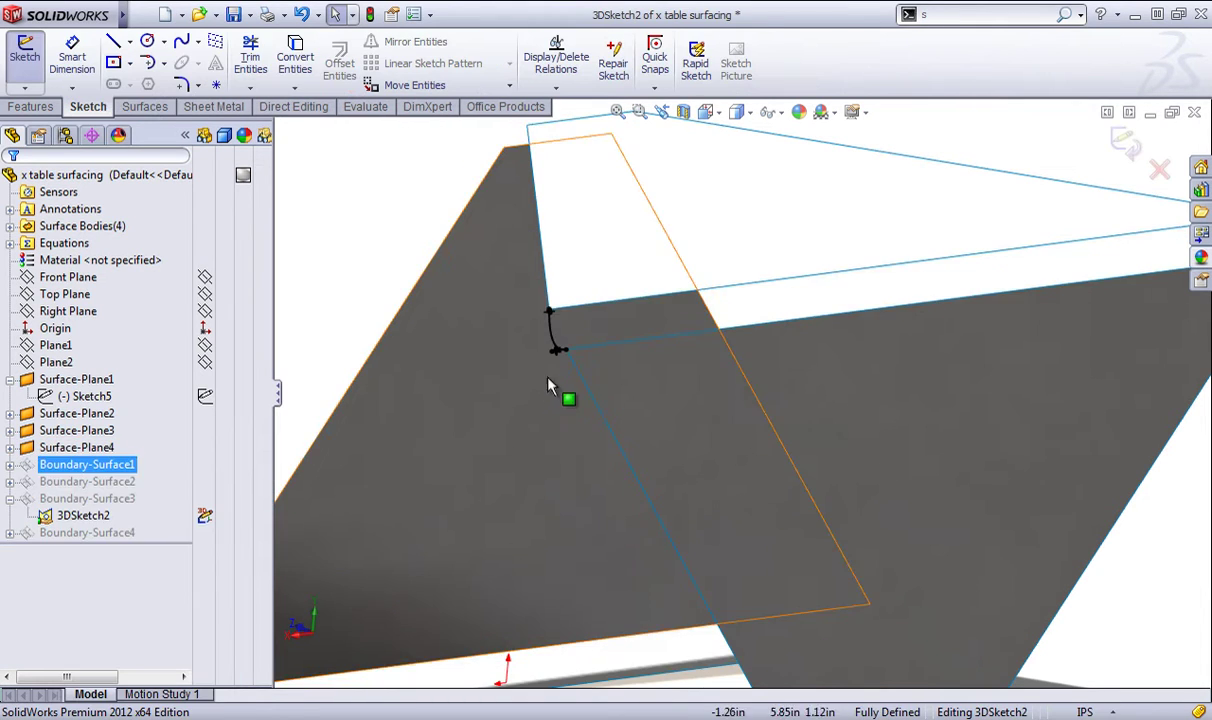
left_click(578, 316)
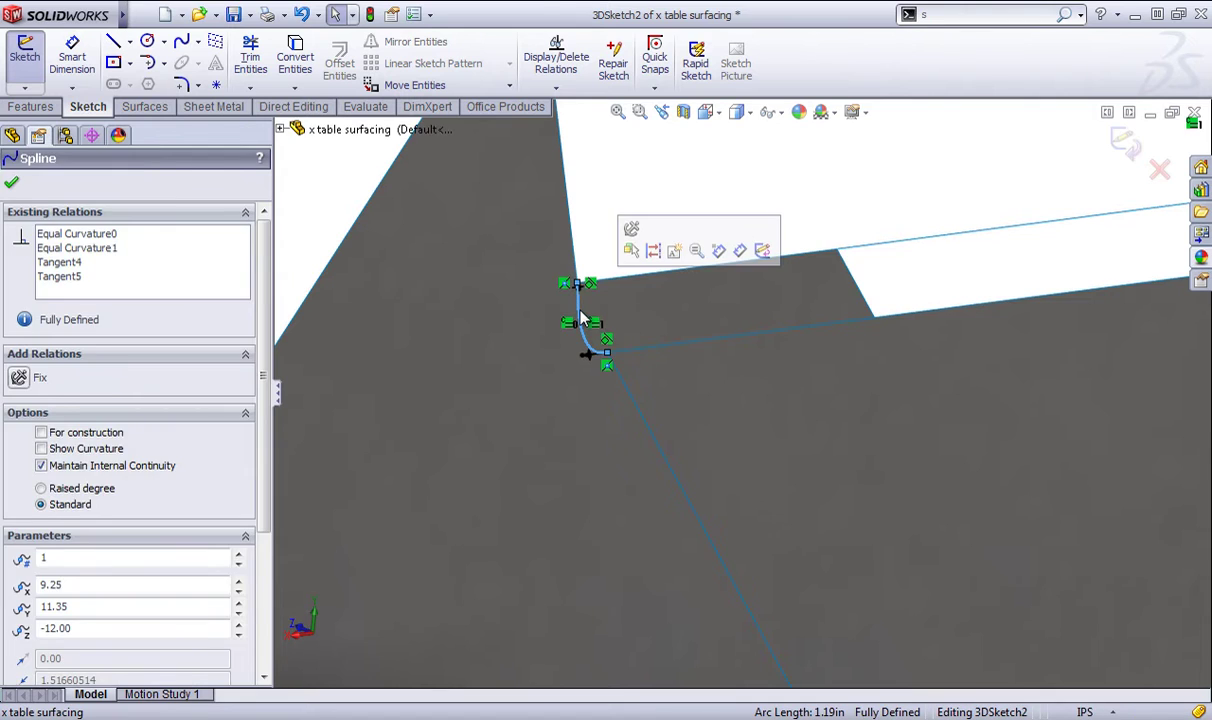
key("Delete")
- Draw a two-point spline from the top surface's wide-edge corner to the leg surface's corner below it
left_click(181, 44)
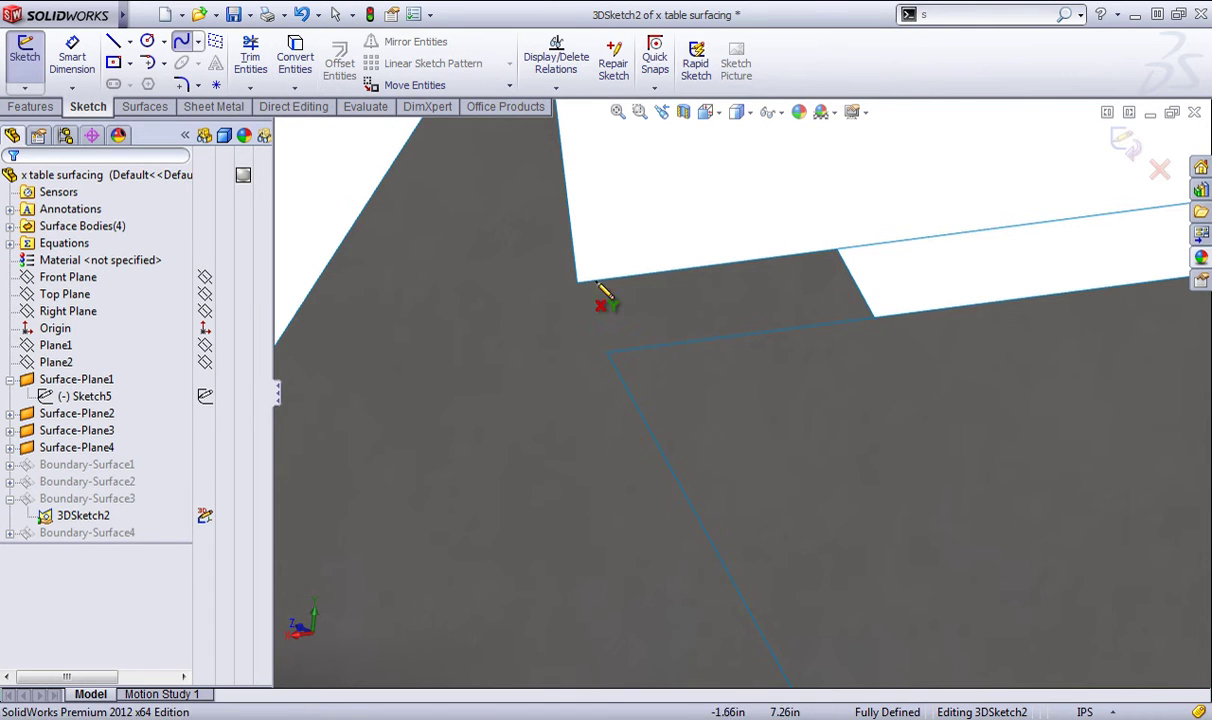
left_click(577, 284)
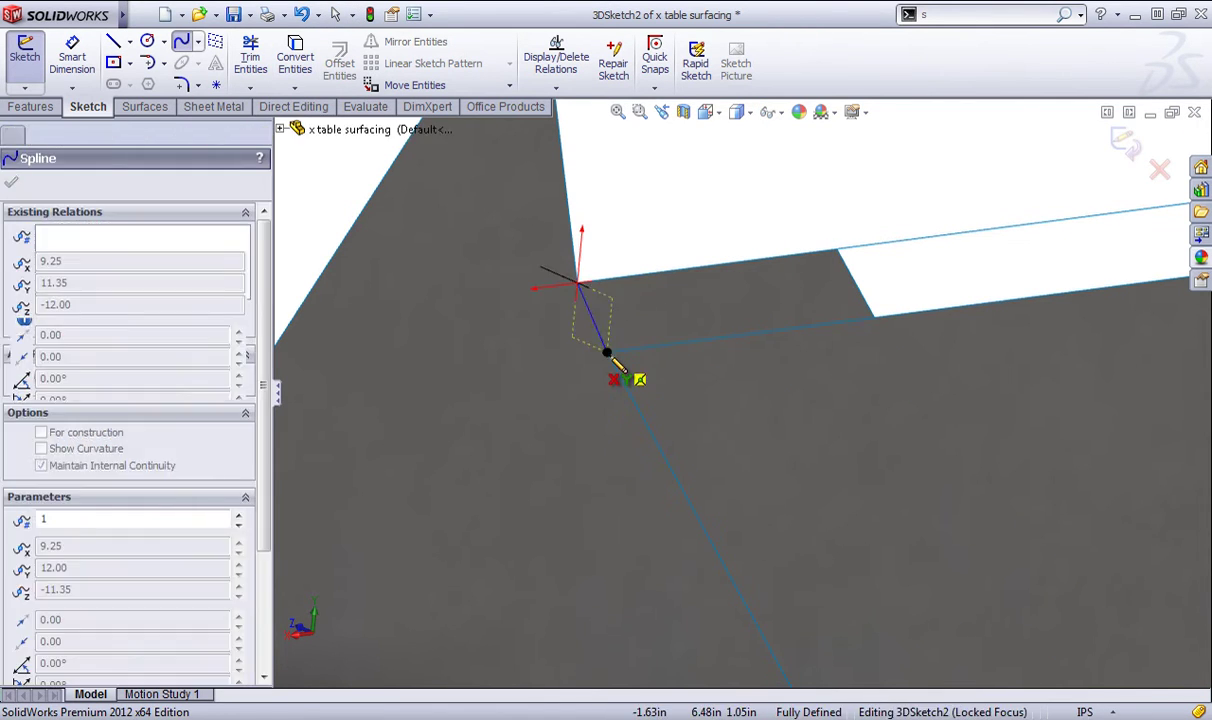
right_click(612, 326)
left_click(626, 329)
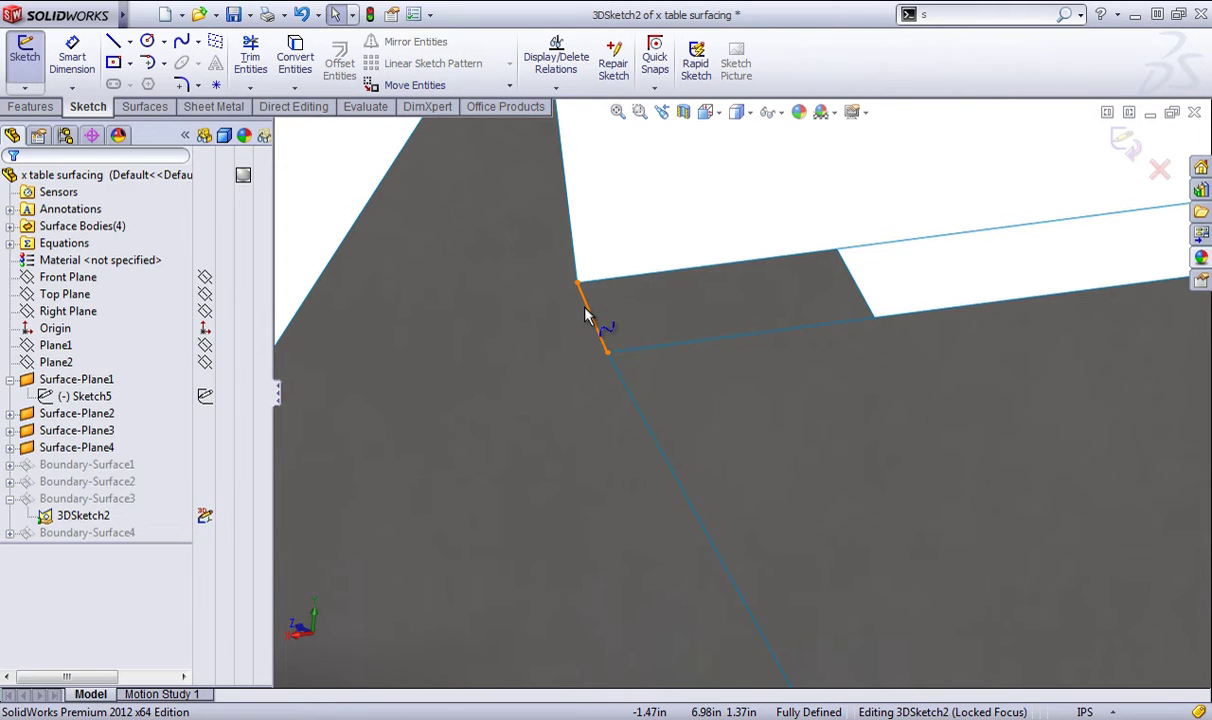
- Make the new spline tangent to the top surface's side edge at their shared corner
left_click(587, 312)
left_click(573, 257, "ctrl")
left_click(626, 170)
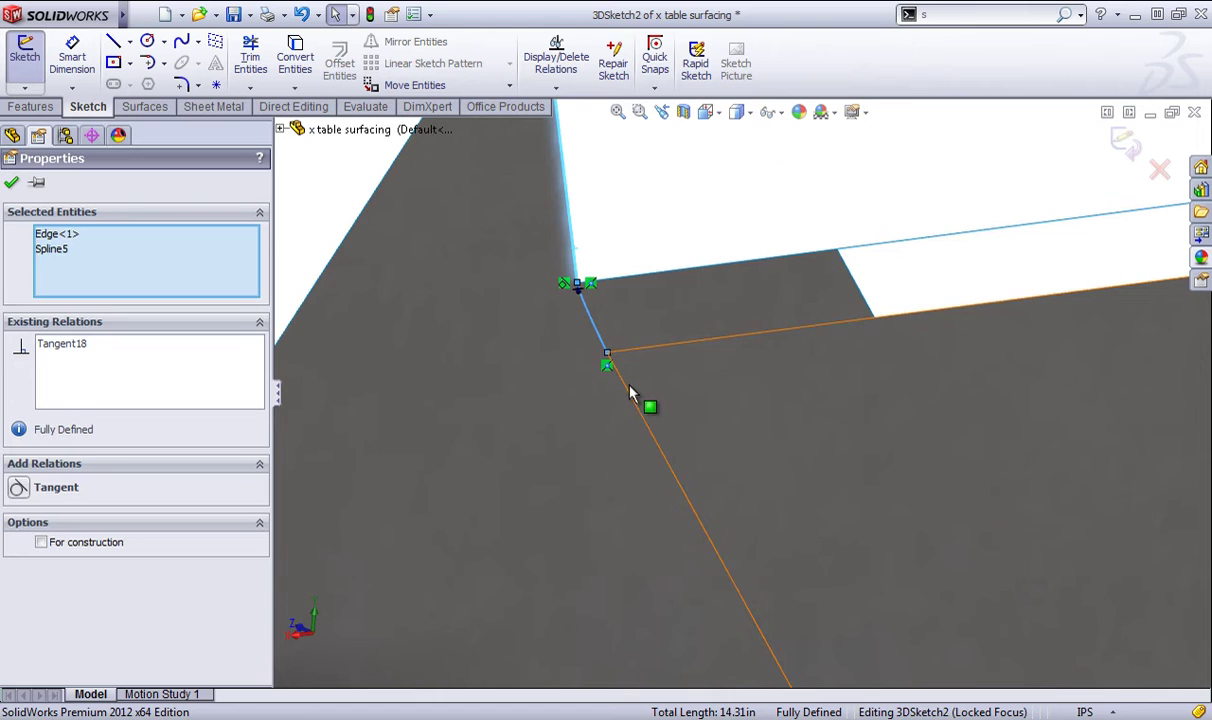
left_click(628, 392, "ctrl")
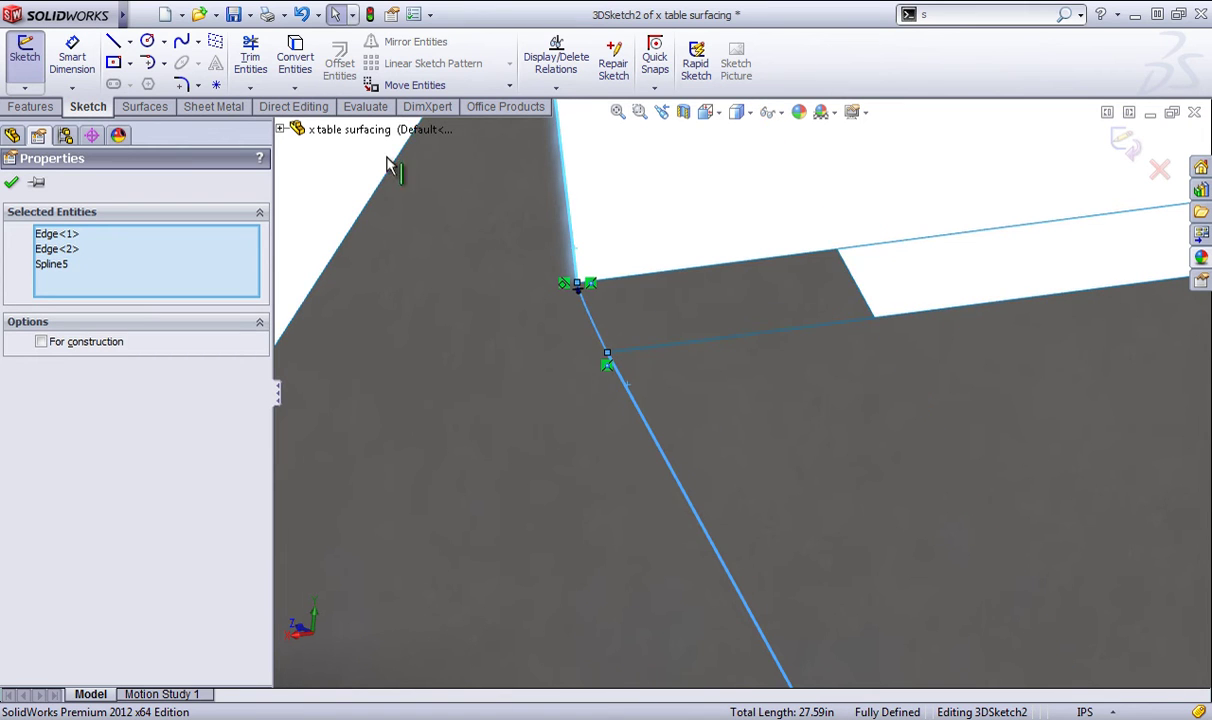
key("Escape")
- Make the spline's lower end tangent to the leg surface's slanted side edge
left_click(596, 328)
left_click(626, 387, "ctrl")
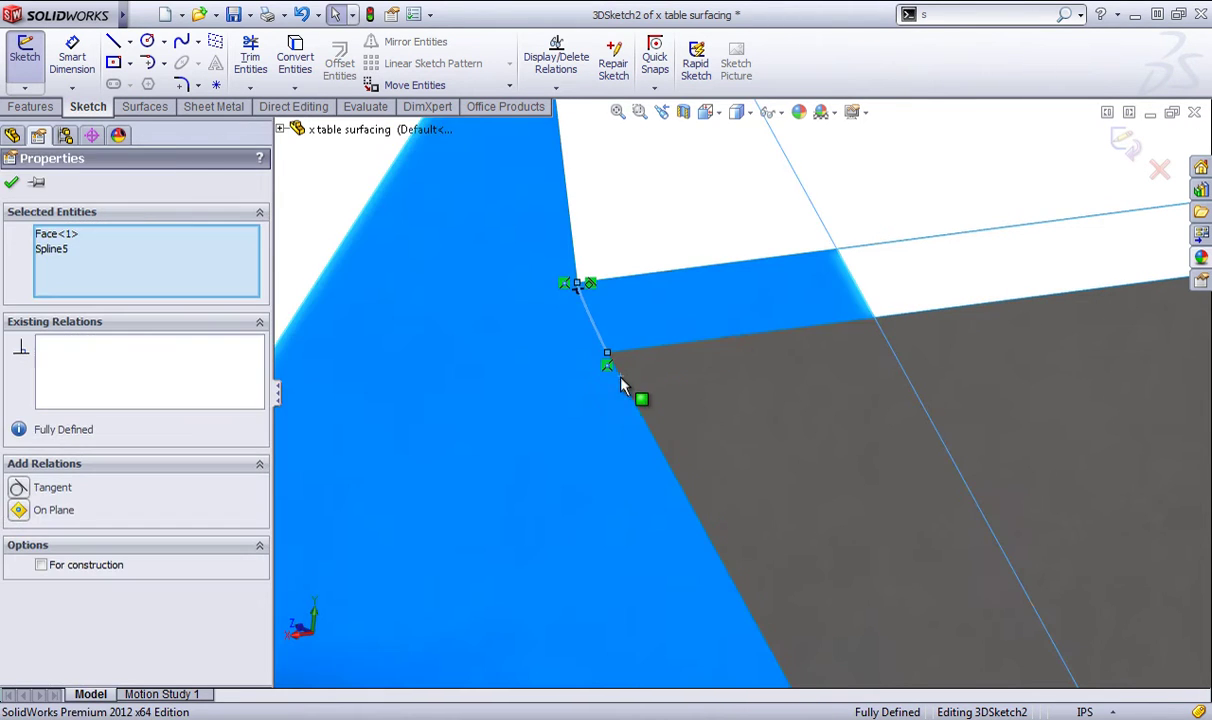
key("Escape")
left_click(614, 368)
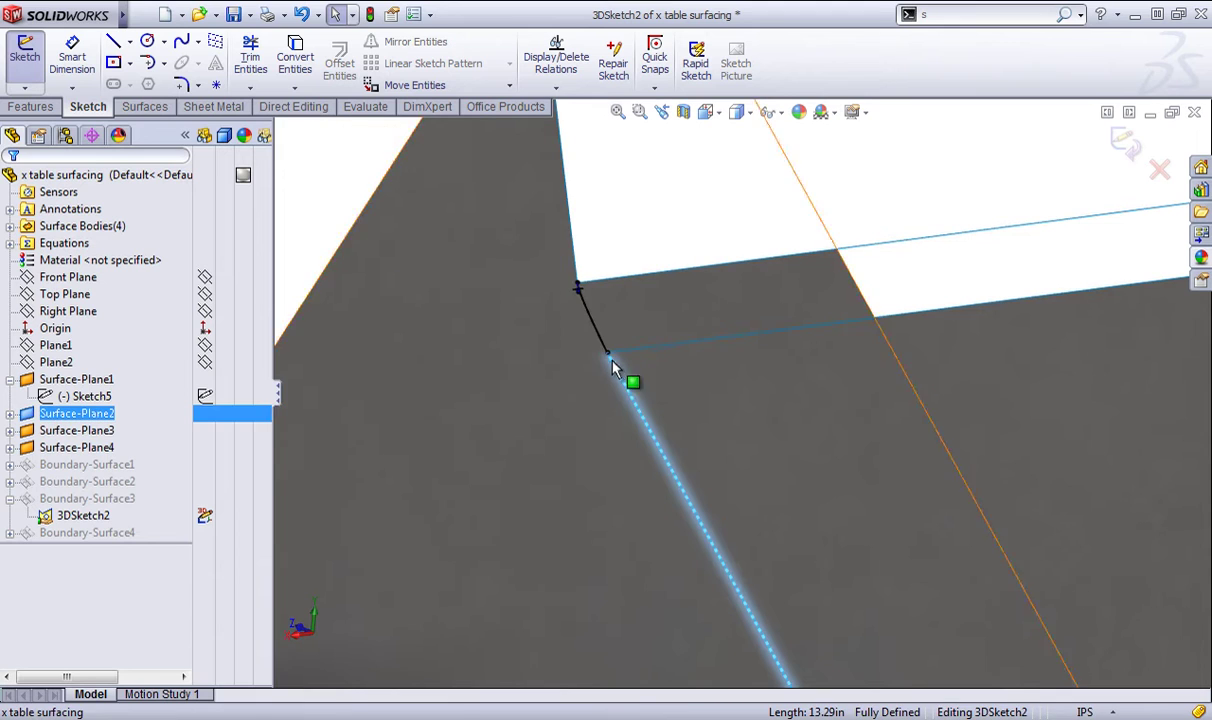
left_click(604, 345, "ctrl")
left_click(657, 263)
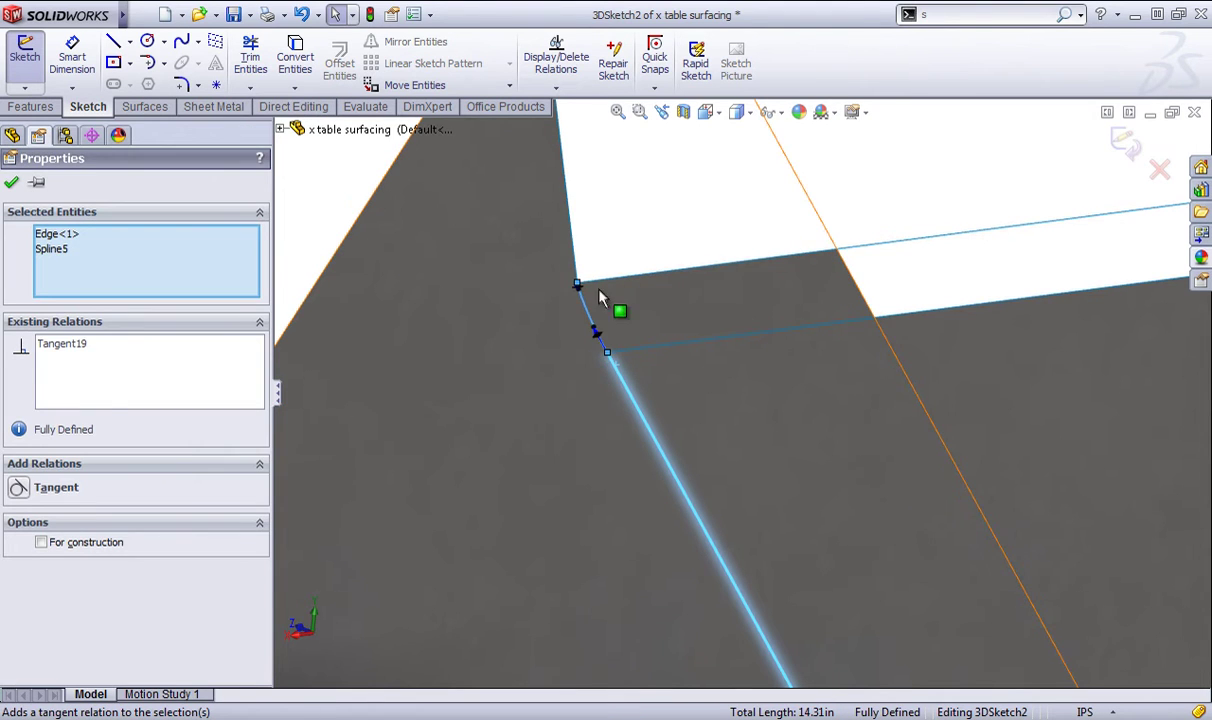
left_click(385, 193)
- Apply an Equal Curvature relation between the spline, the top surface's side edge and the top face
left_click(592, 315)
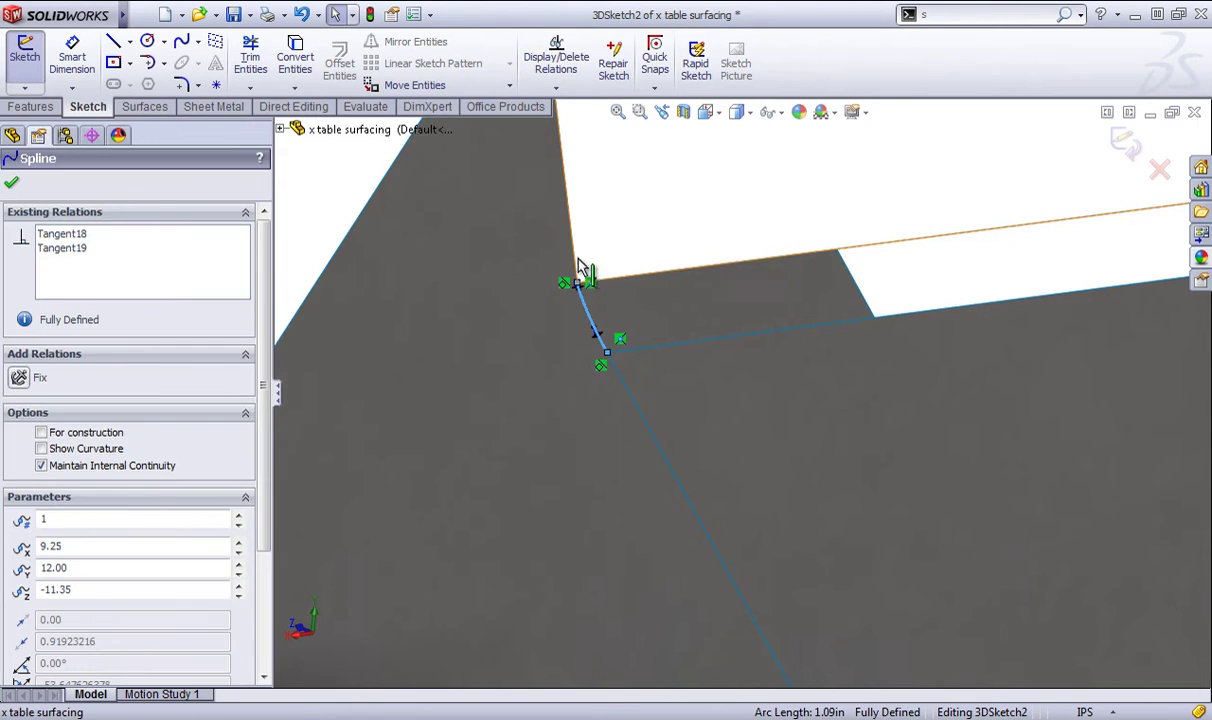
left_click(575, 260, "ctrl")
left_click(588, 264, "ctrl")
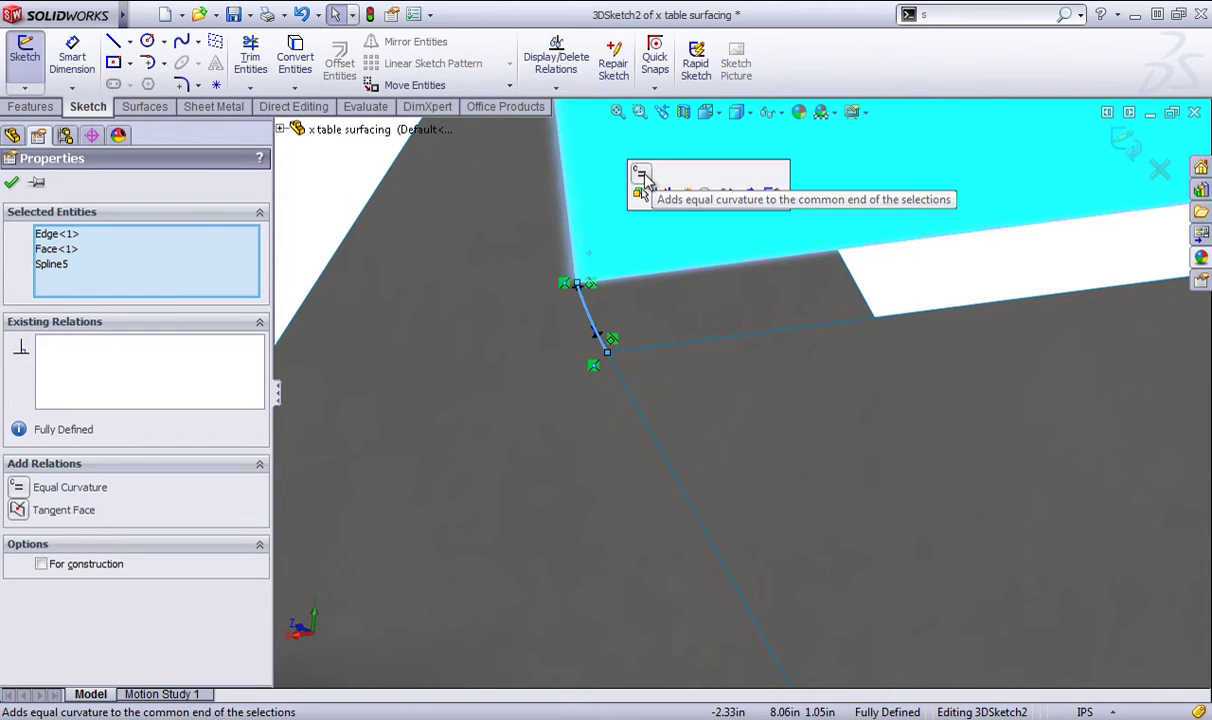
left_click(641, 181)
- Apply an Equal Curvature relation between the spline, the leg surface's slanted edge and the leg face
left_click(592, 317)
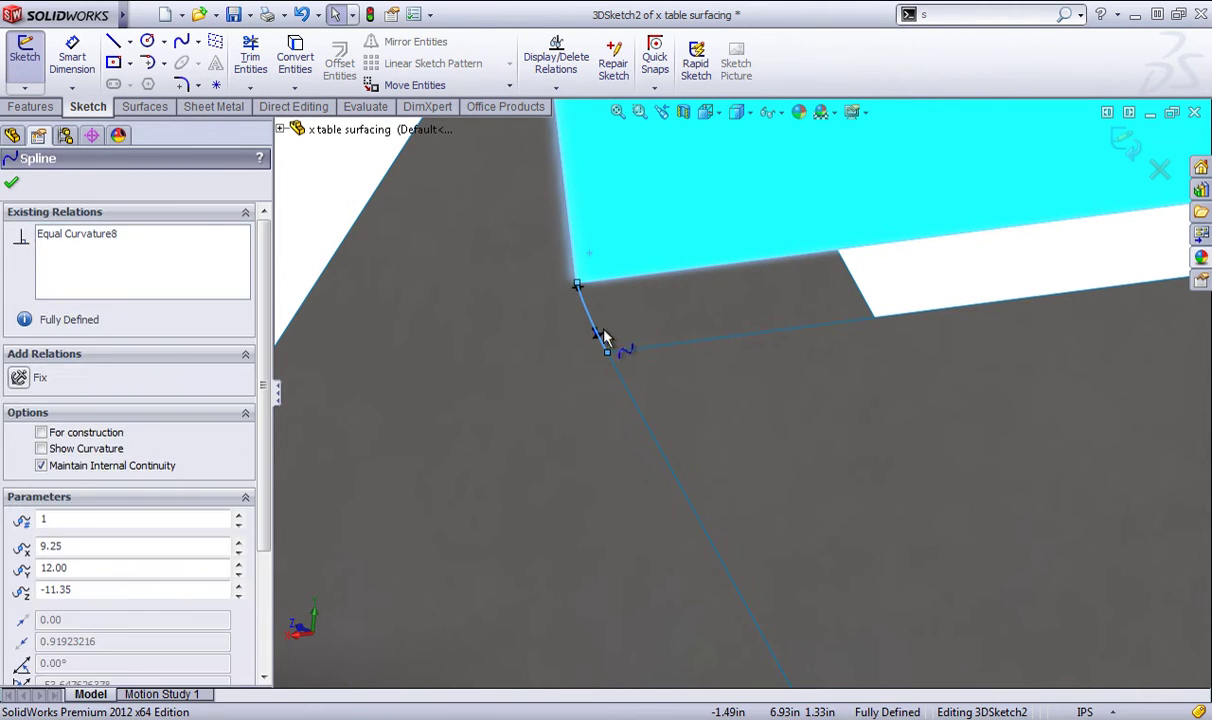
left_click(624, 382, "ctrl")
left_click(645, 378, "ctrl")
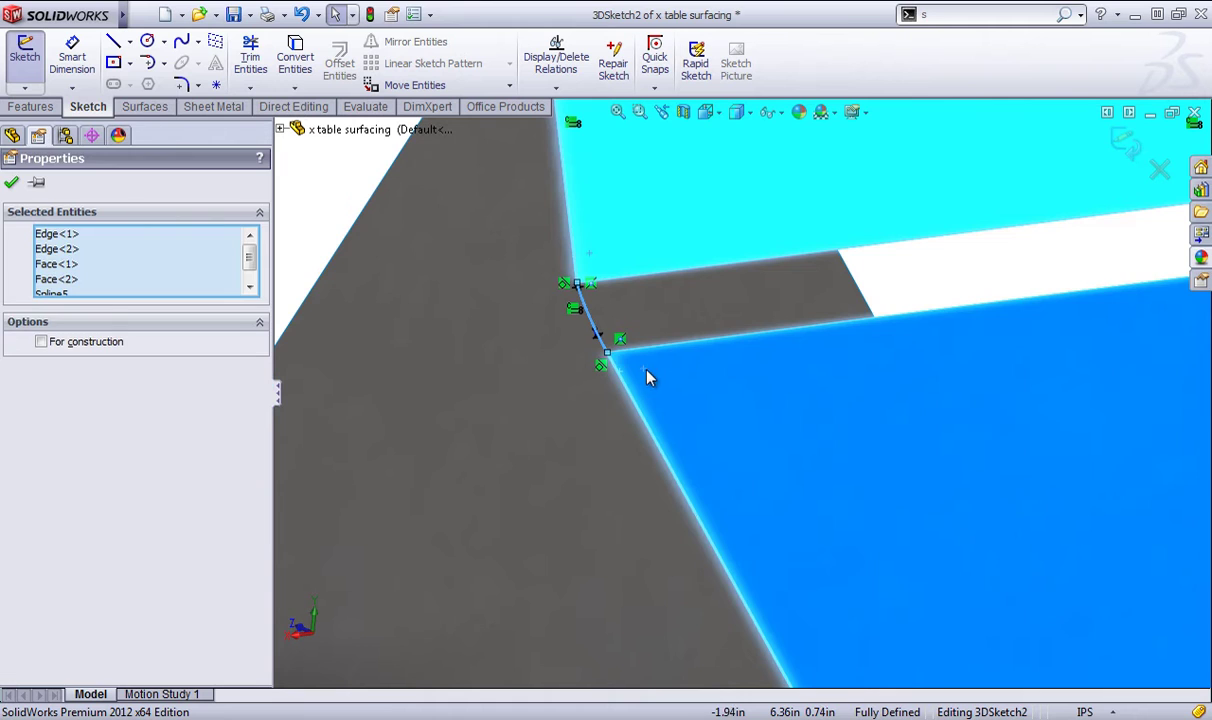
key("Escape")
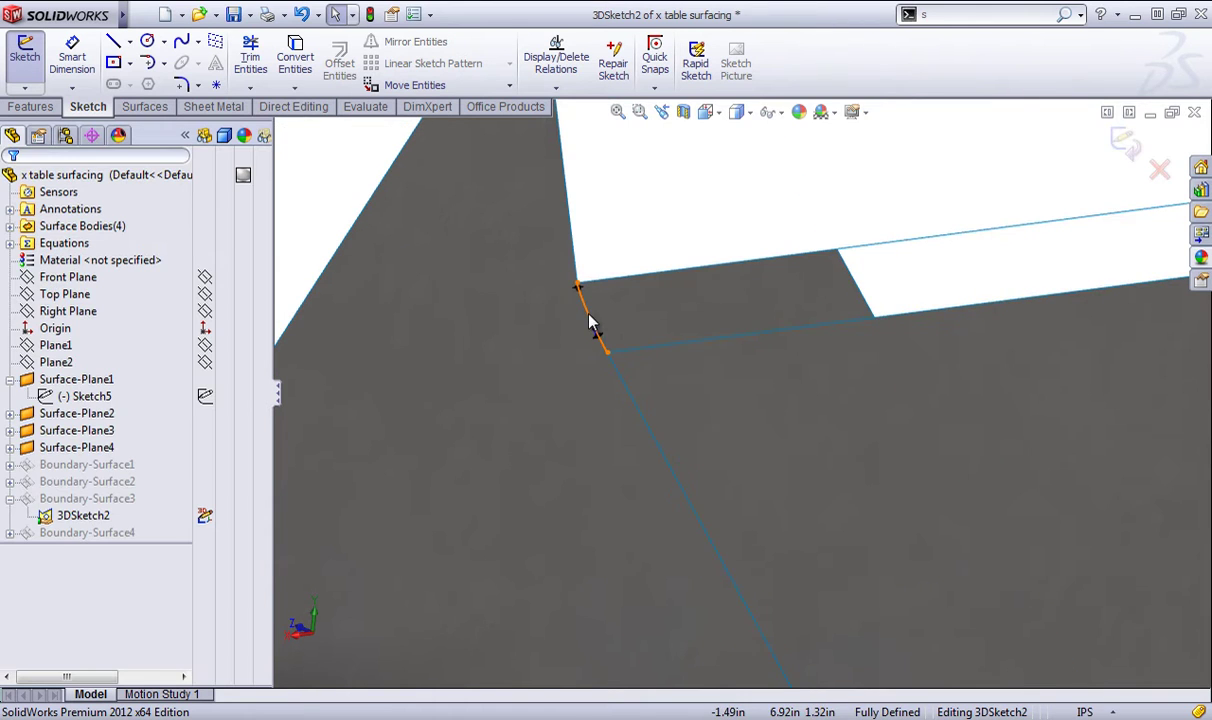
left_click(596, 331)
left_click(662, 394, "ctrl")
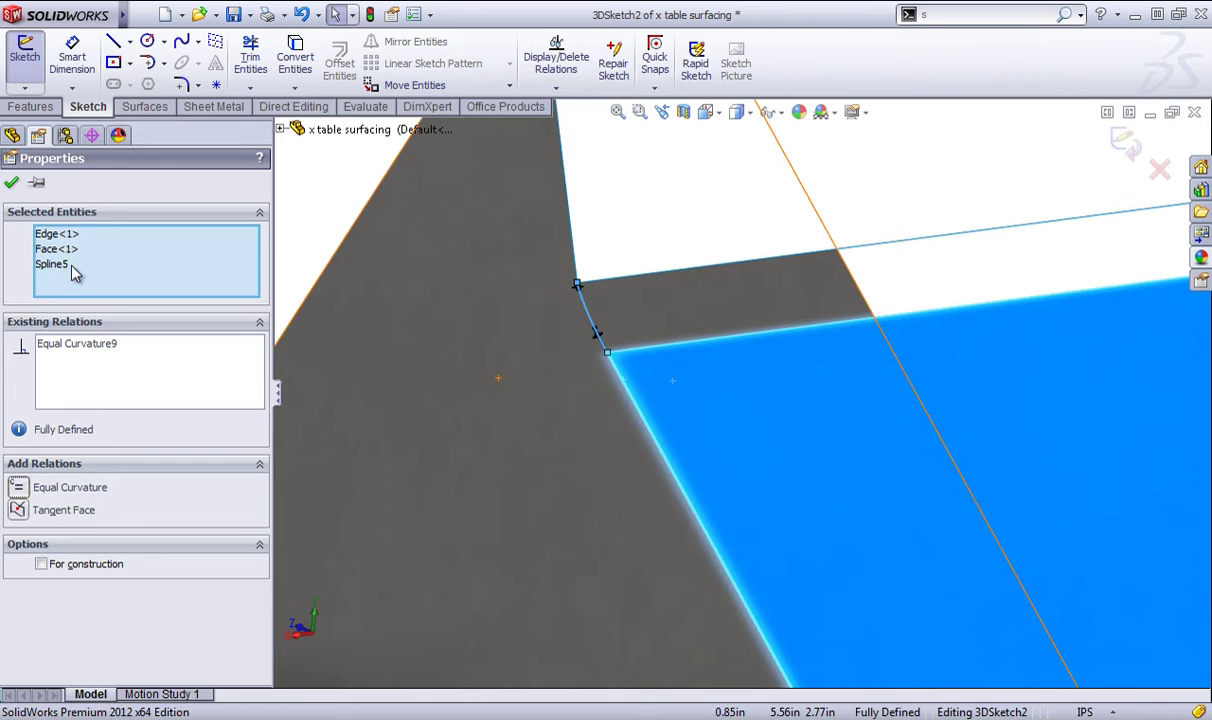
left_click(12, 184)
- Exit the 3D sketch, continue the rebuild while ignoring the Boundary-Surface2 error, and dismiss the error report
scroll(747, 398, "up", 5)
left_click(1127, 145)
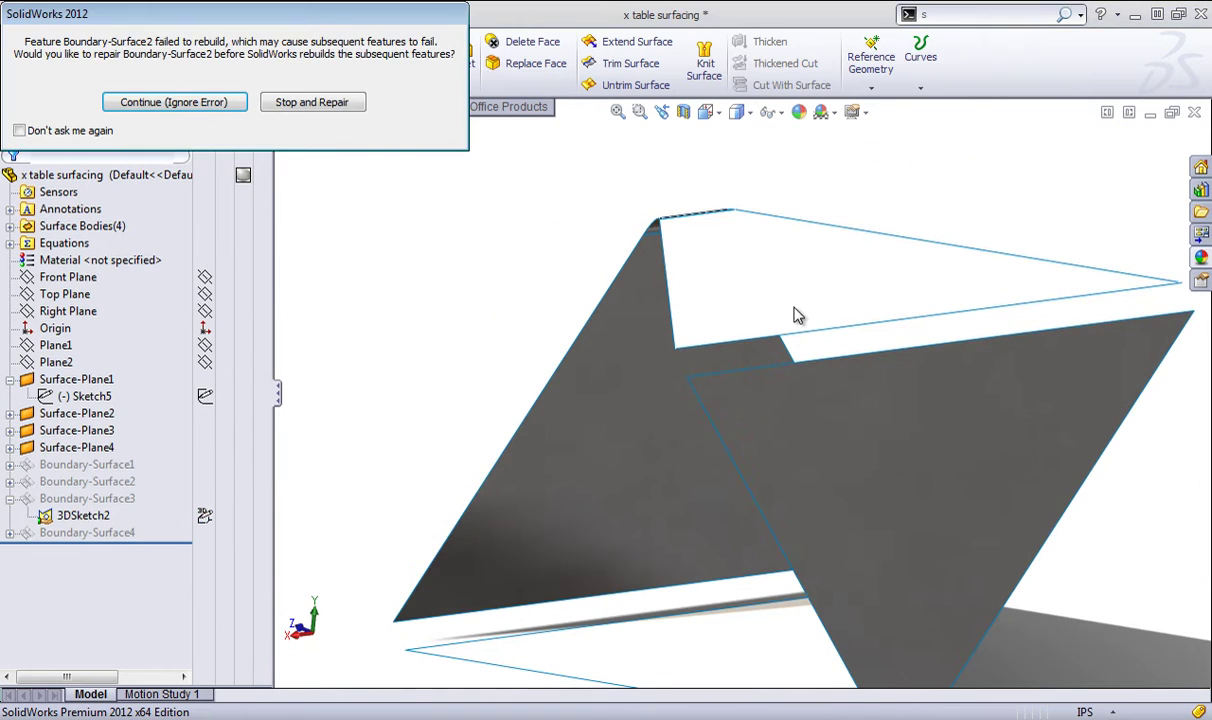
left_click(172, 101)
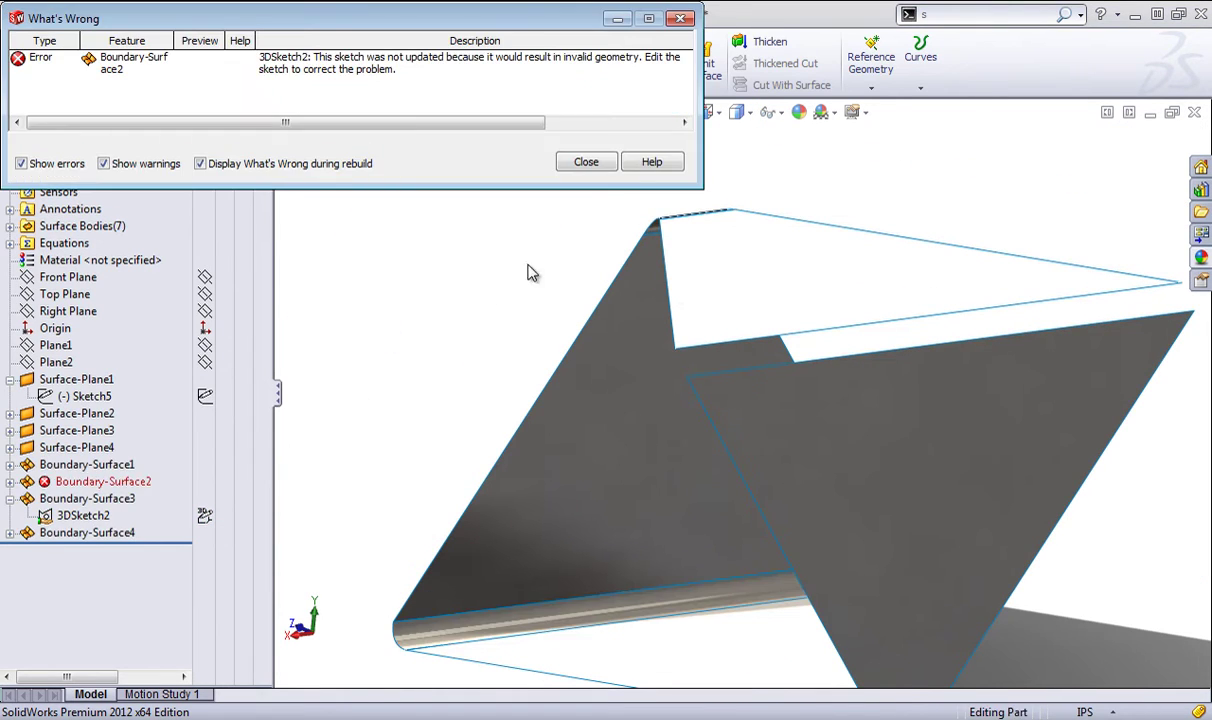
left_click(587, 162)
key("f")
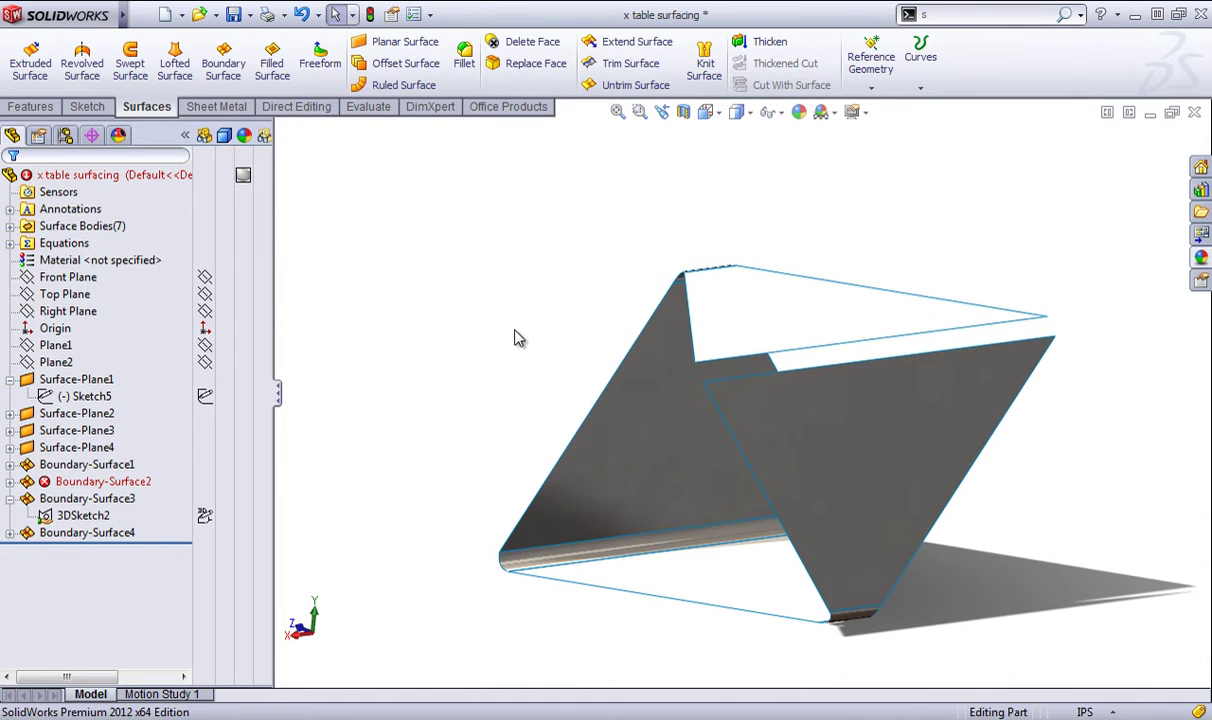
- Edit Boundary-Surface2 and replace its missing Direction 1 profile with the new spline as an open loop
left_click(100, 481)
right_click(100, 481)
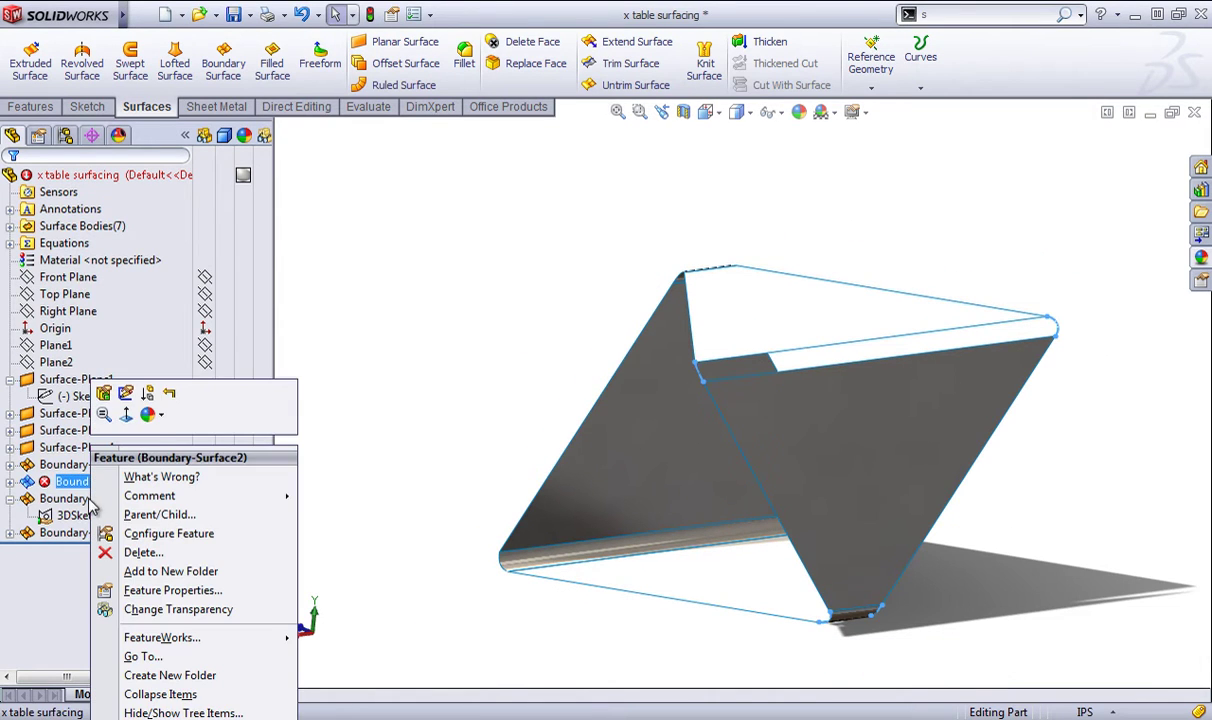
left_click(110, 395)
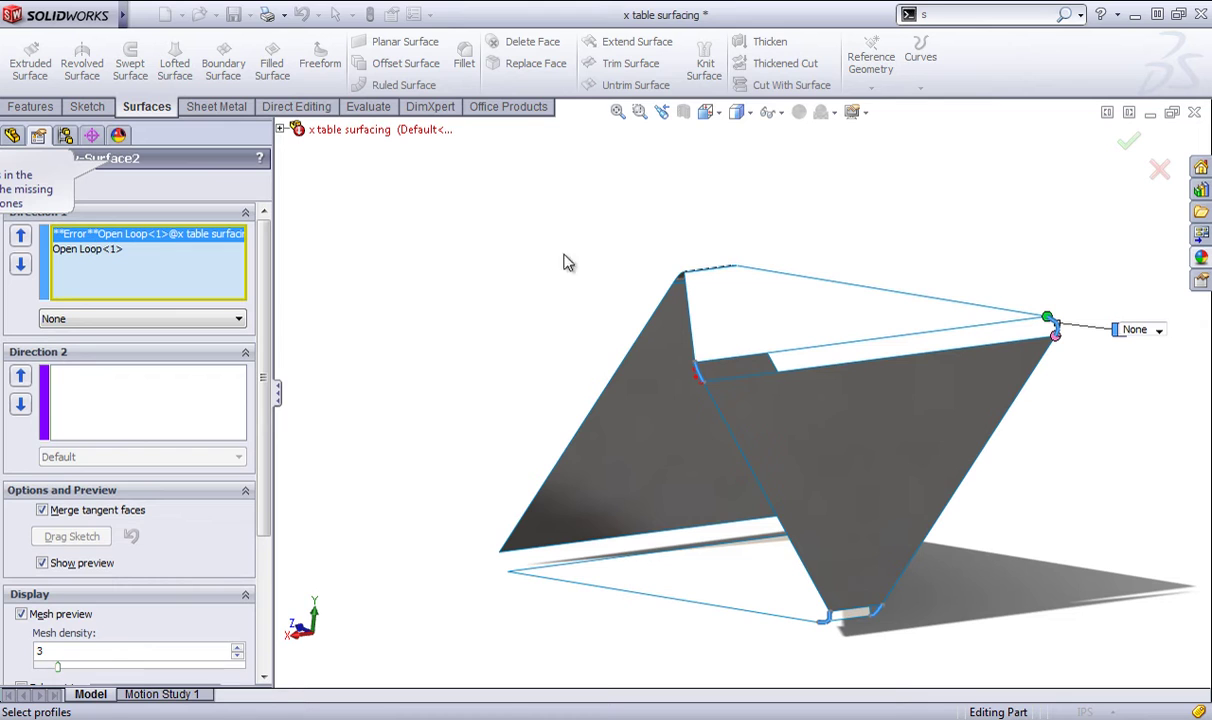
left_click(706, 360)
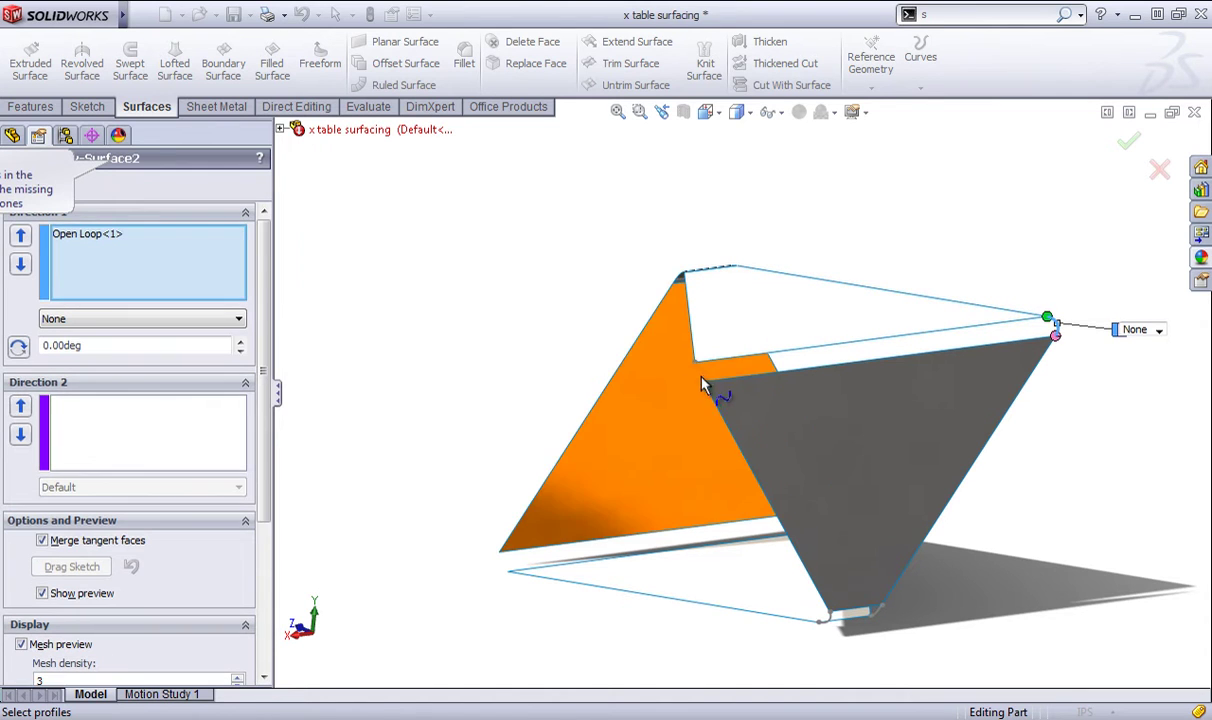
left_click(752, 296)
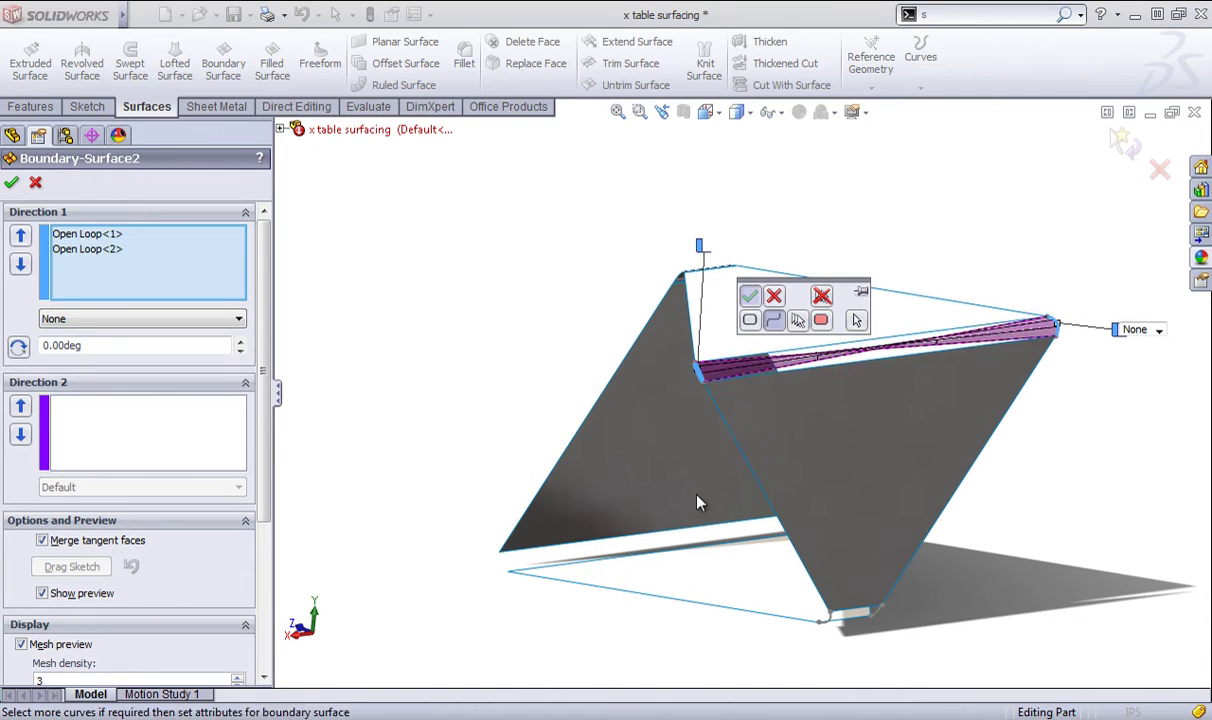
- Remove the second Direction 1 profile, reselect the spline near its leg-surface end to untwist the surface, and accept Boundary-Surface2
scroll(775, 370, "down", 5)
scroll(680, 361, "down", 1)
left_click(91, 252)
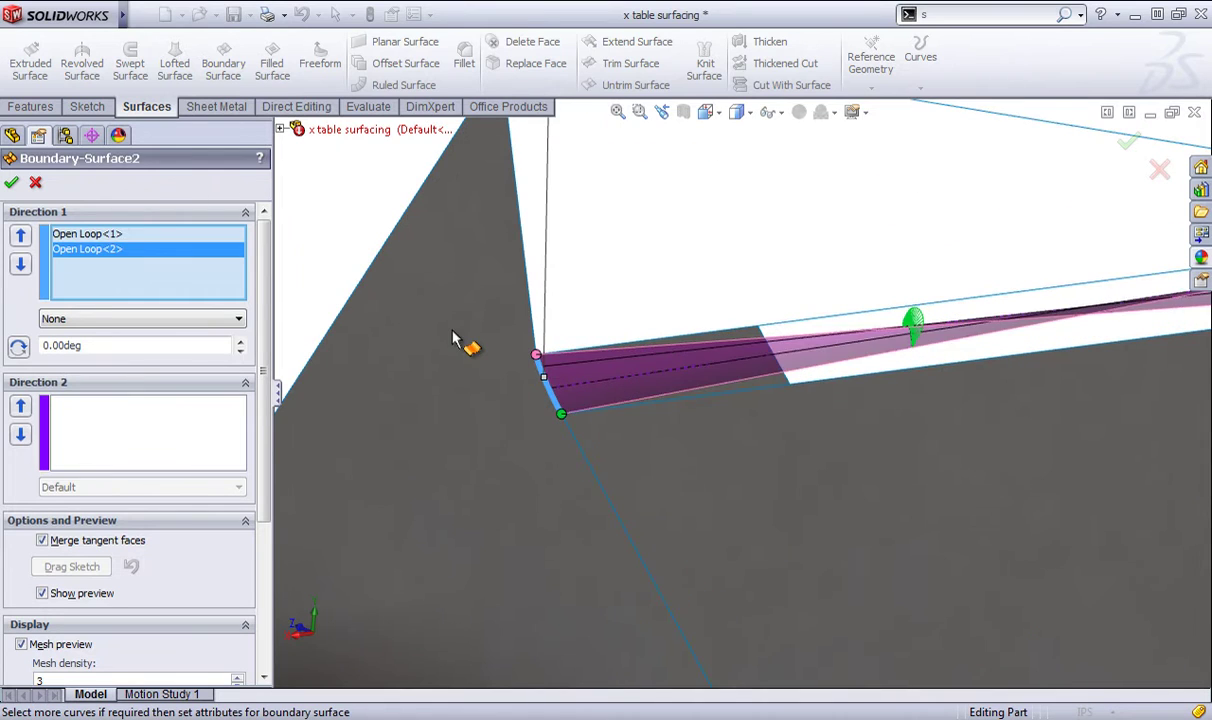
key("Delete")
left_click(552, 404)
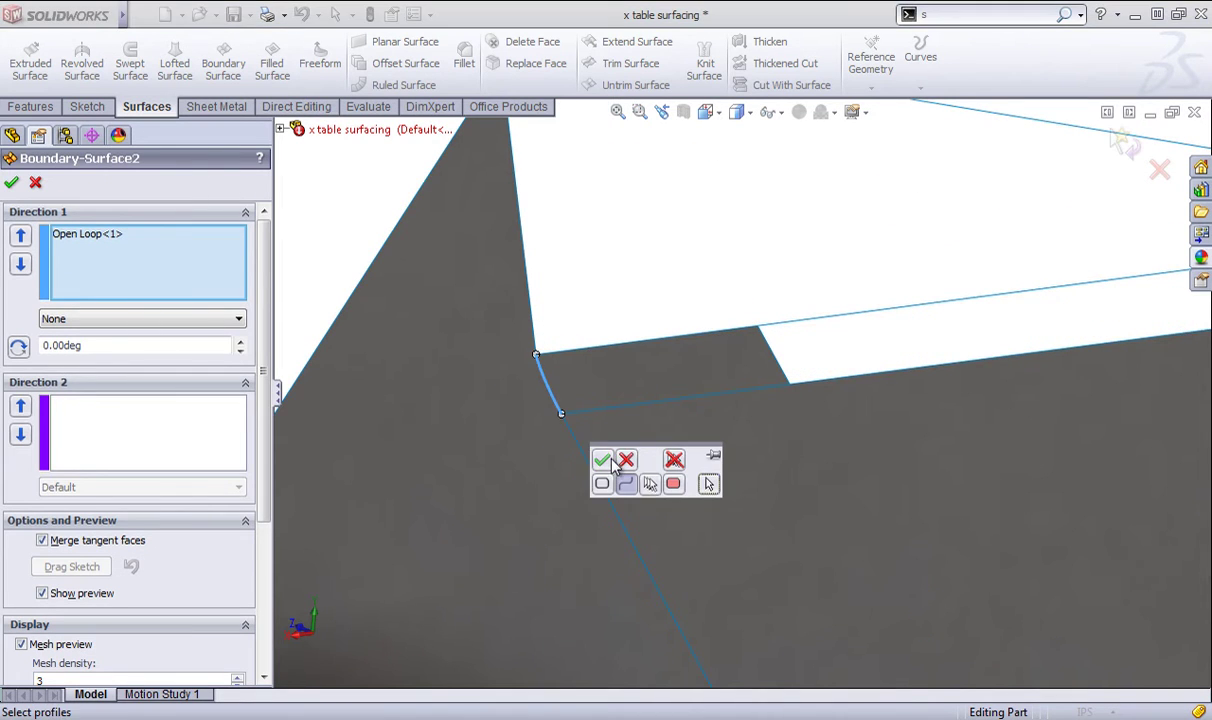
left_click(611, 459)
scroll(609, 435, "up", 1)
scroll(609, 436, "up", 3)
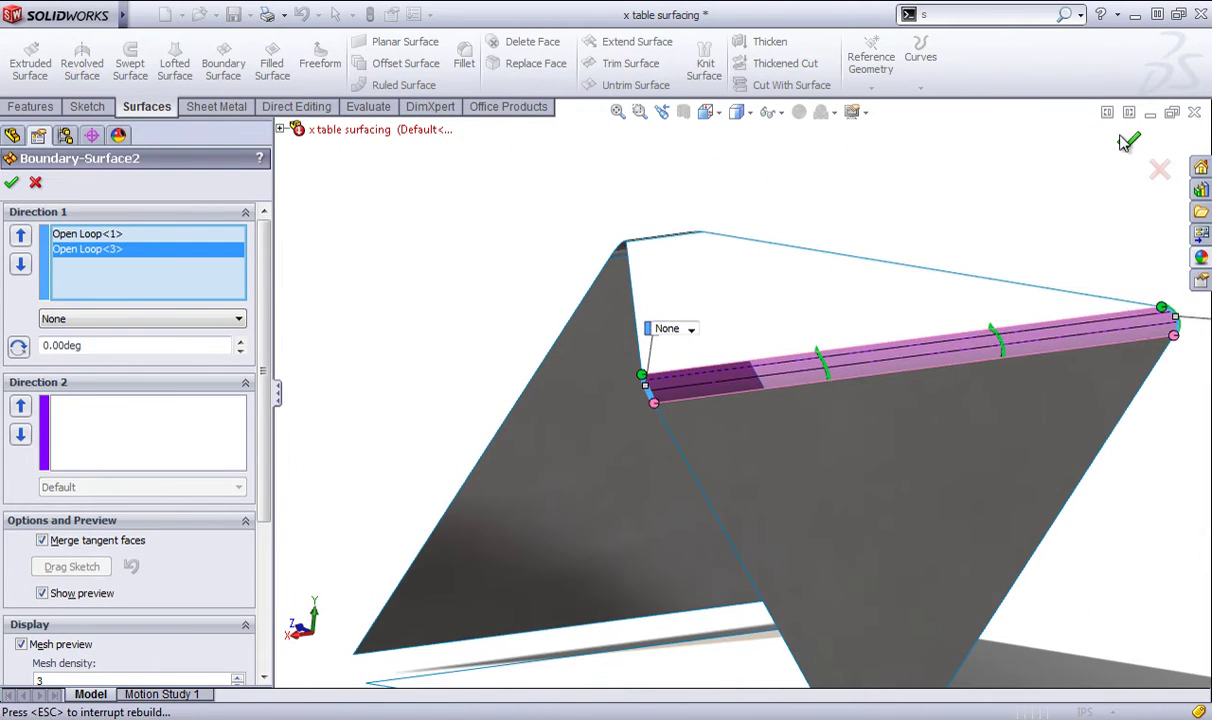
middle_click_drag(928, 270, 908, 292)
scroll(912, 340, "up", 3)
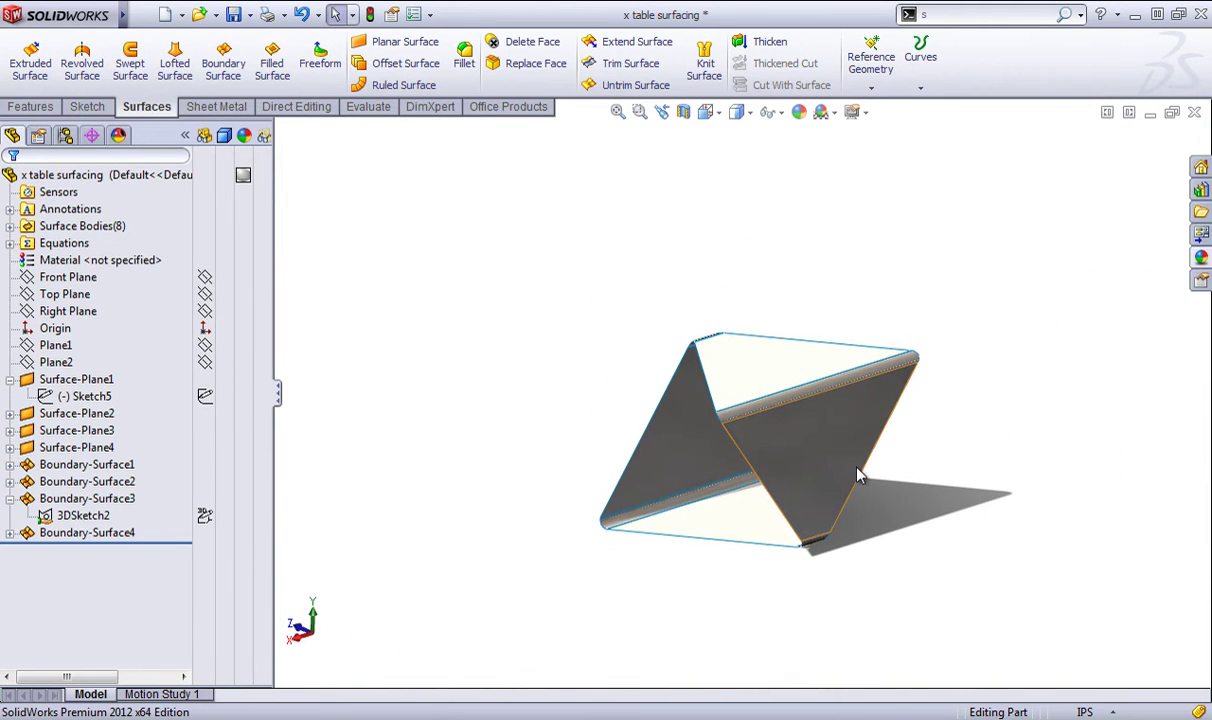
- Knit the four planar surfaces and four boundary surfaces of the table into one surface body
left_click(702, 70)
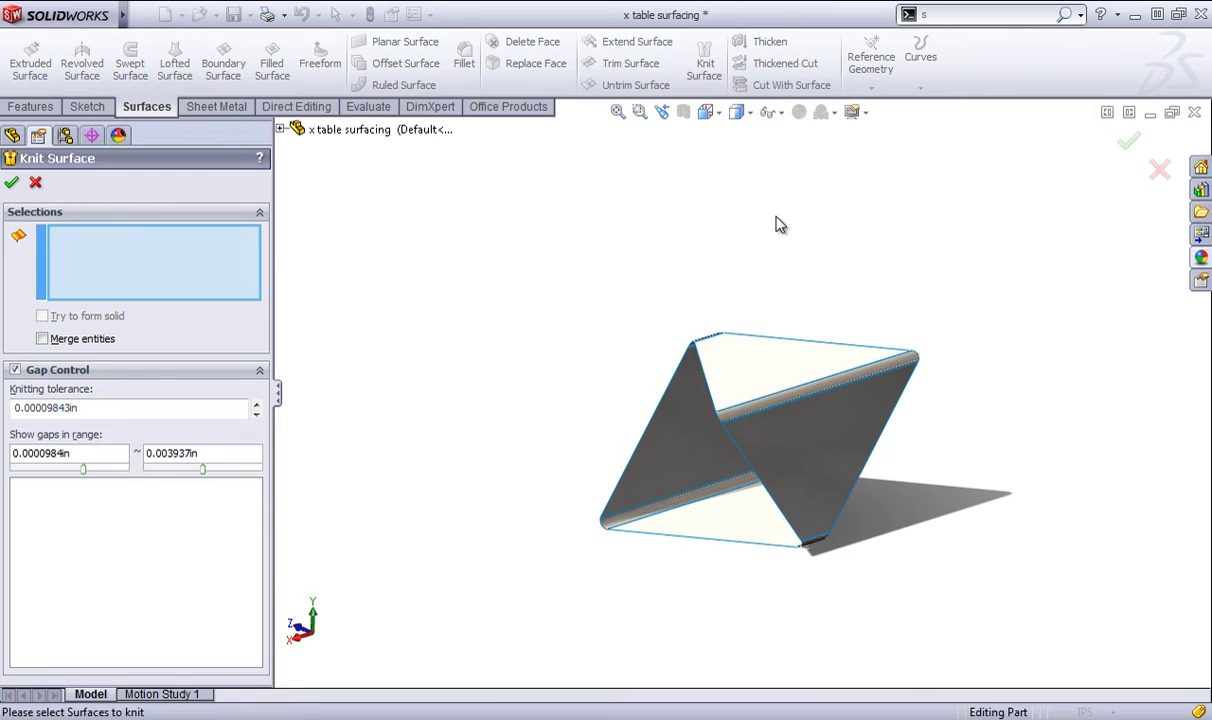
left_click(815, 457)
left_click(768, 402)
left_click(750, 374)
middle_click_drag(697, 370, 730, 352)
left_click(720, 371)
left_click(672, 405)
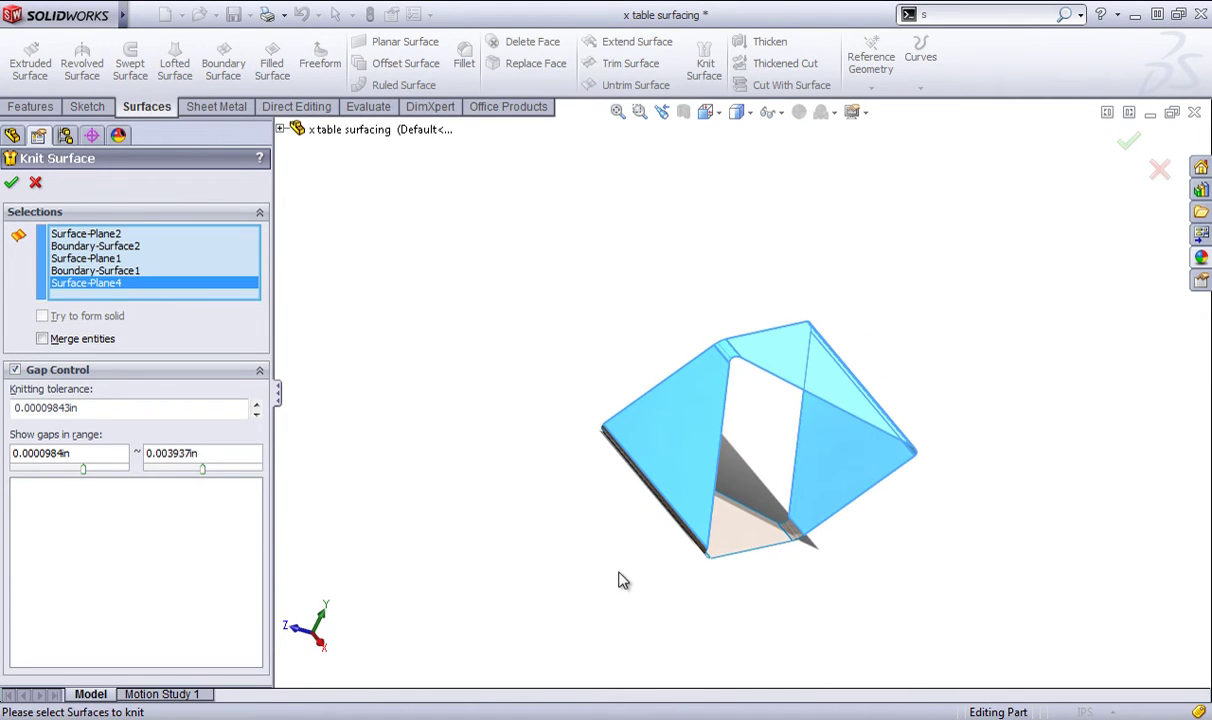
left_click(680, 521)
middle_click_drag(690, 522, 565, 465)
left_click(698, 528)
left_click(833, 536)
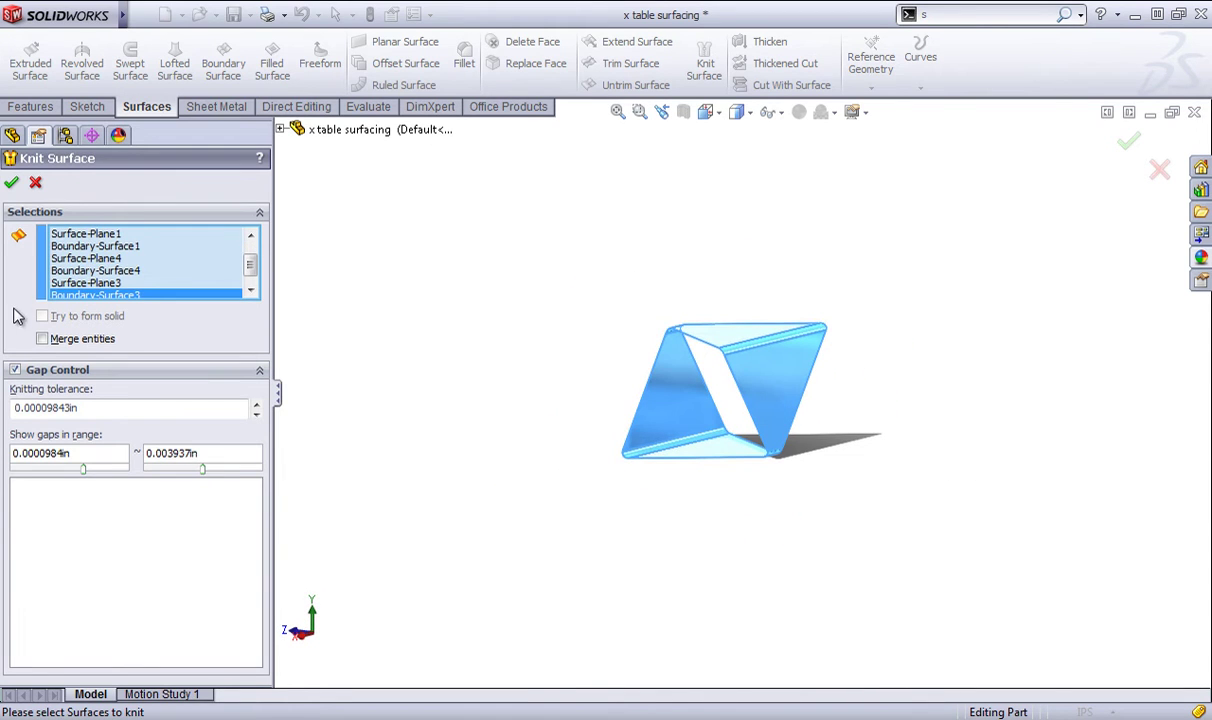
left_click(12, 183)
left_click(465, 264)
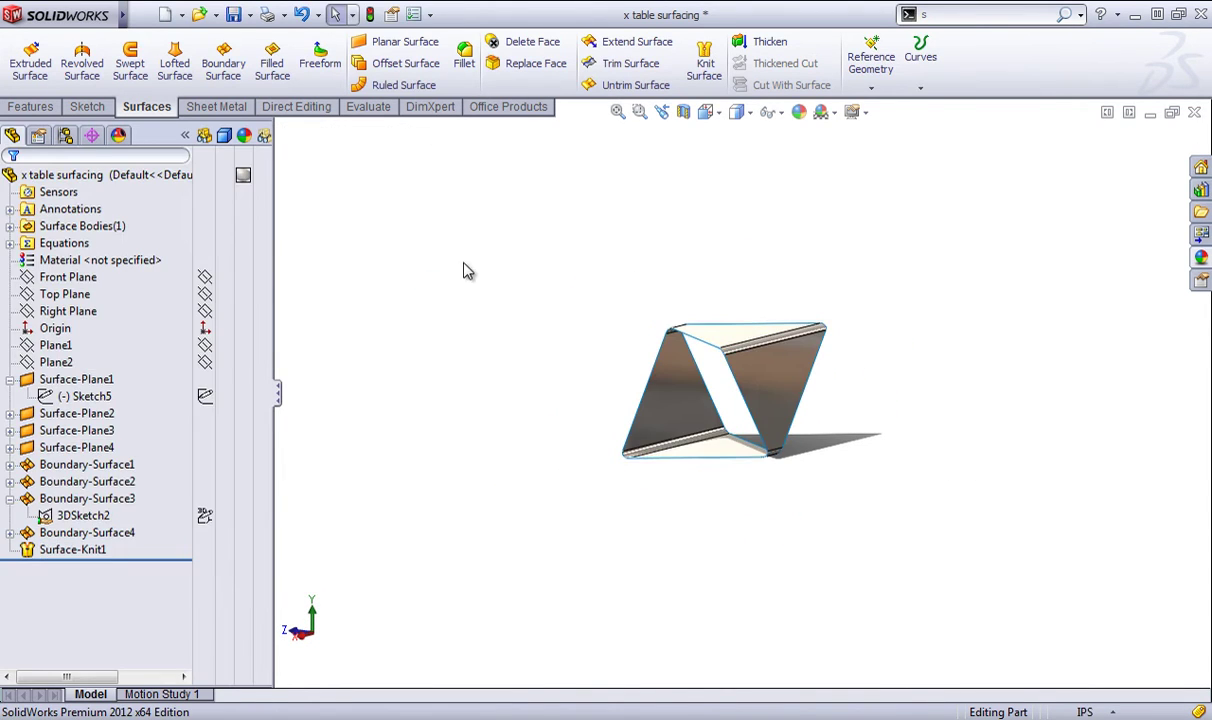
- Apply the candy apple red car paint appearance to the whole table
middle_click_drag(630, 217, 648, 258)
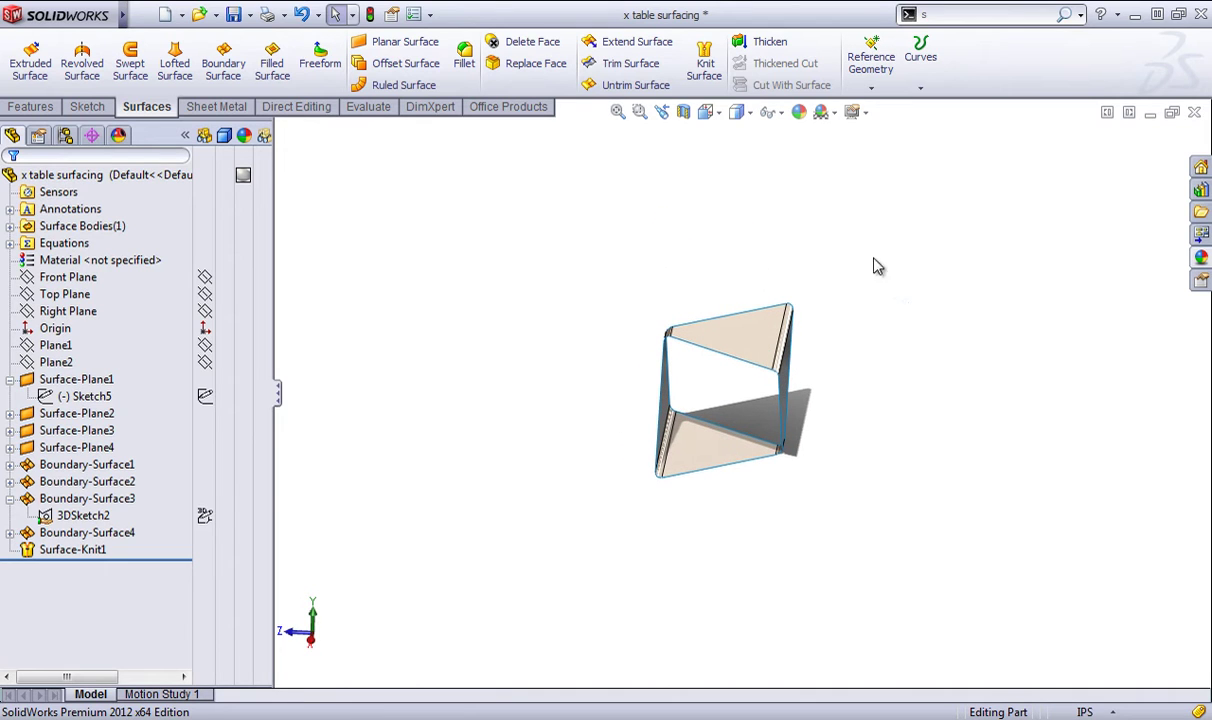
left_click(1201, 258)
double_click(940, 480)
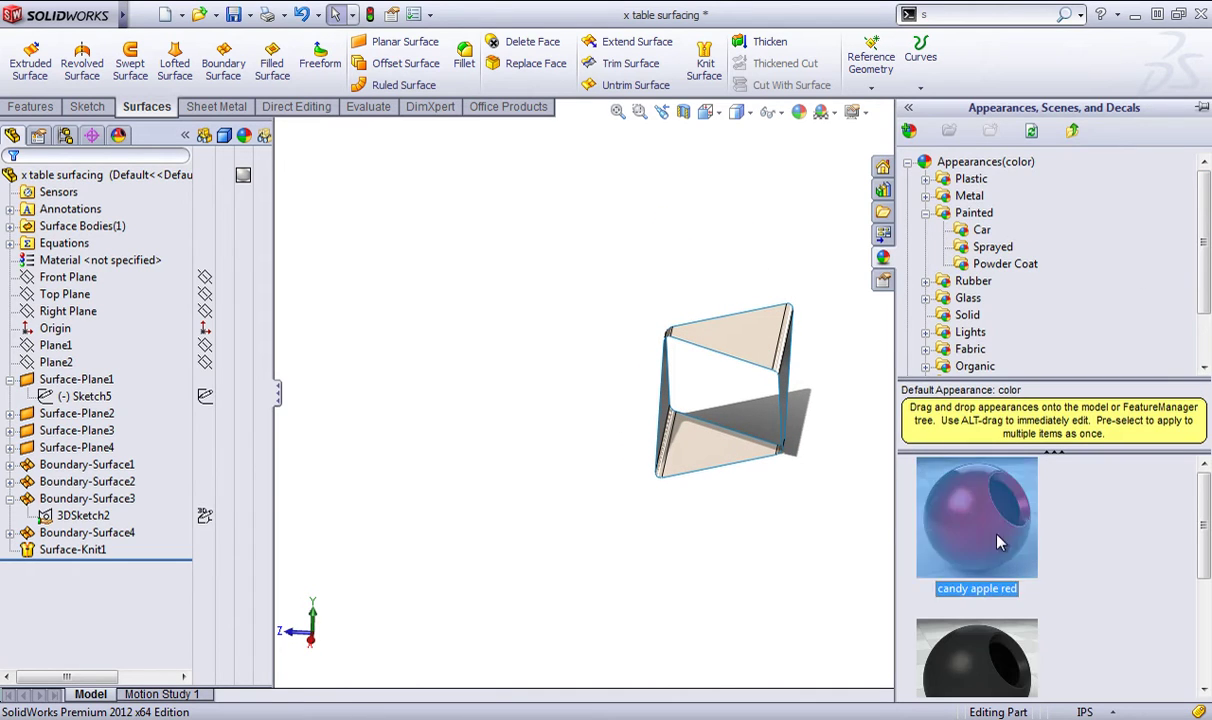
middle_click_drag(843, 374, 700, 490)
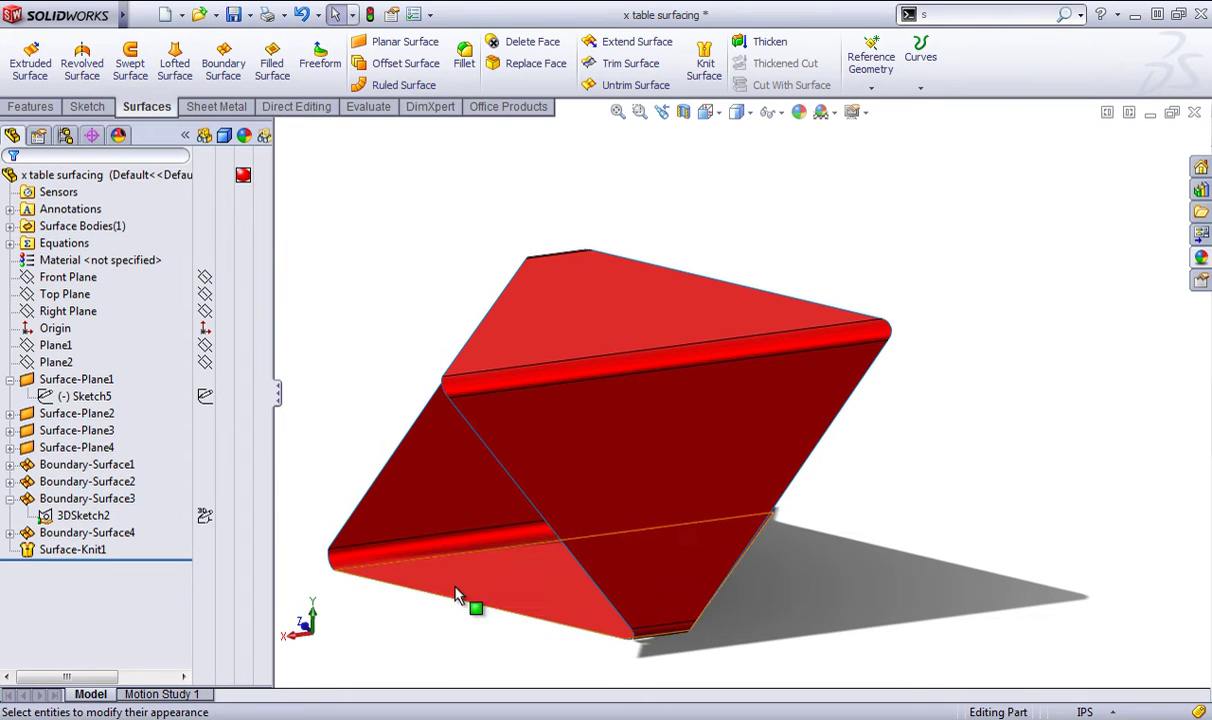
- Orient the view normal to the Surface-Plane4 leg face and start a sketch on that face
middle_click_drag(438, 476, 574, 408)
left_click(574, 408)
key("space")
left_click(640, 497)
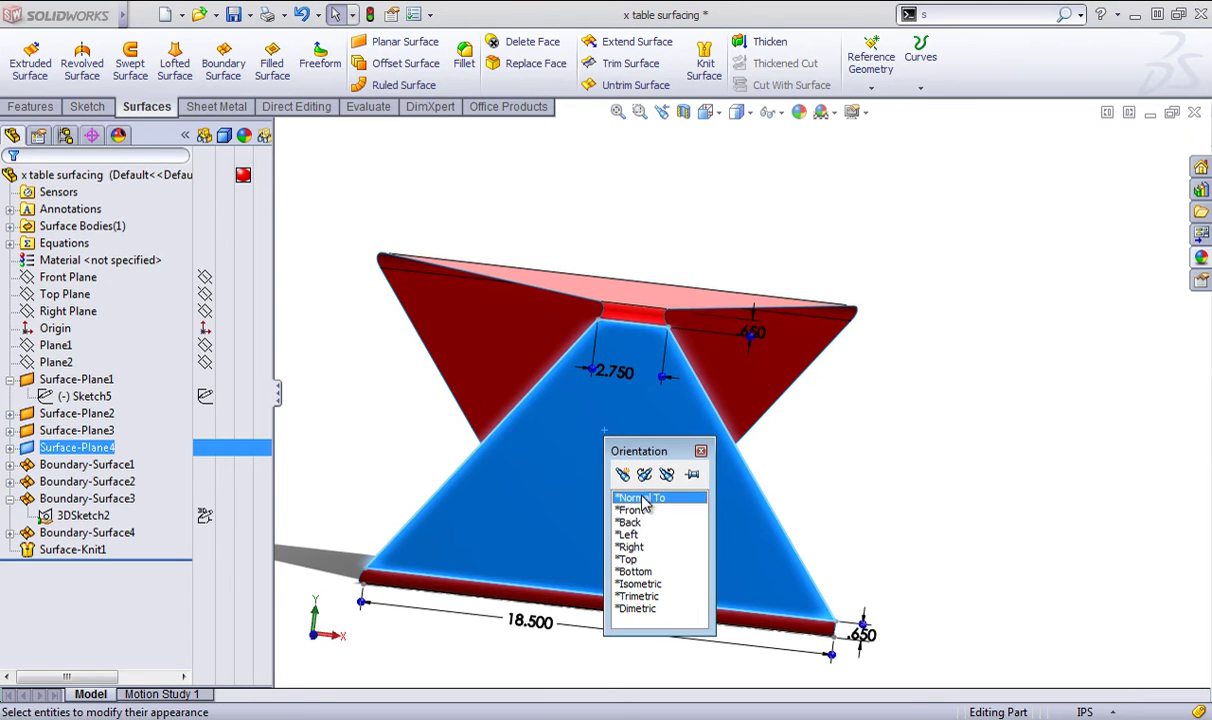
key("space")
left_click(680, 558)
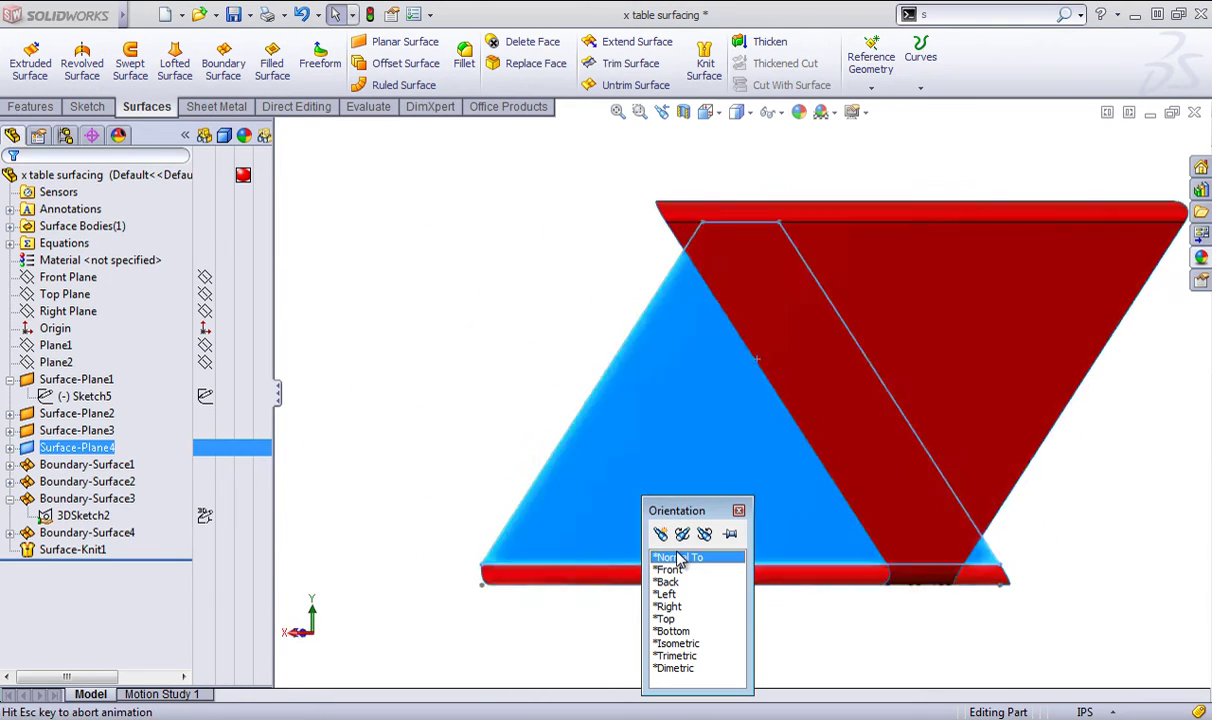
left_click(88, 106)
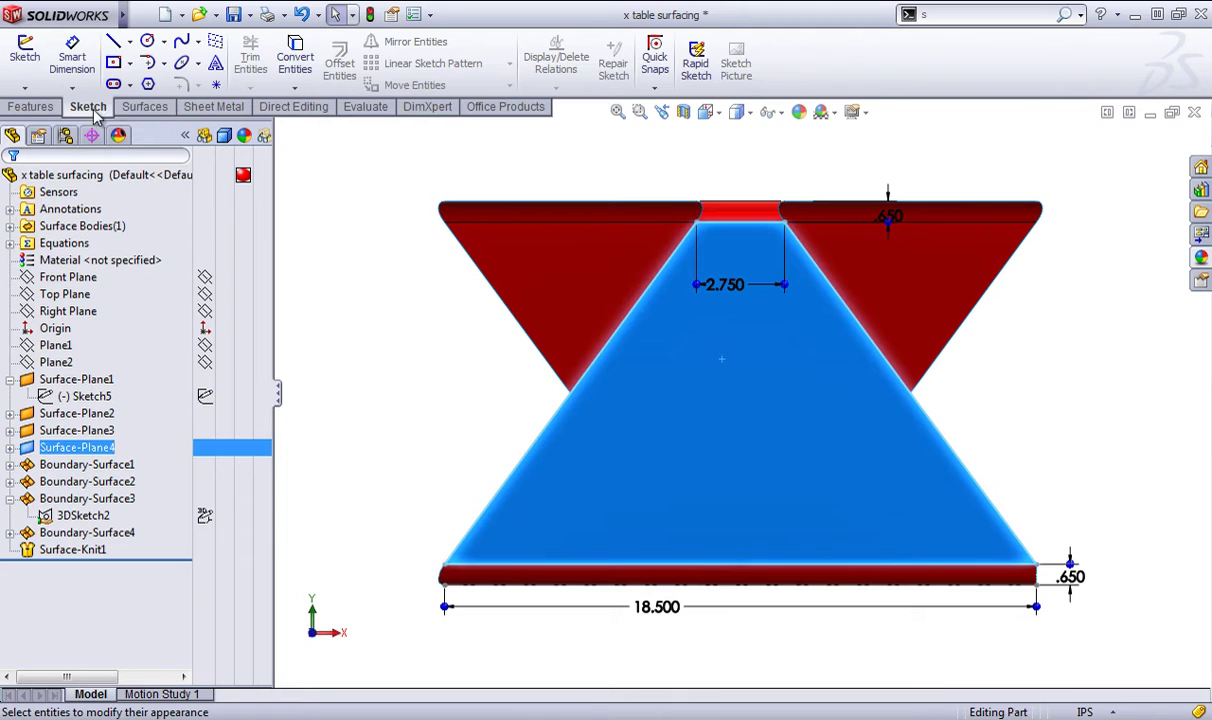
left_click(25, 55)
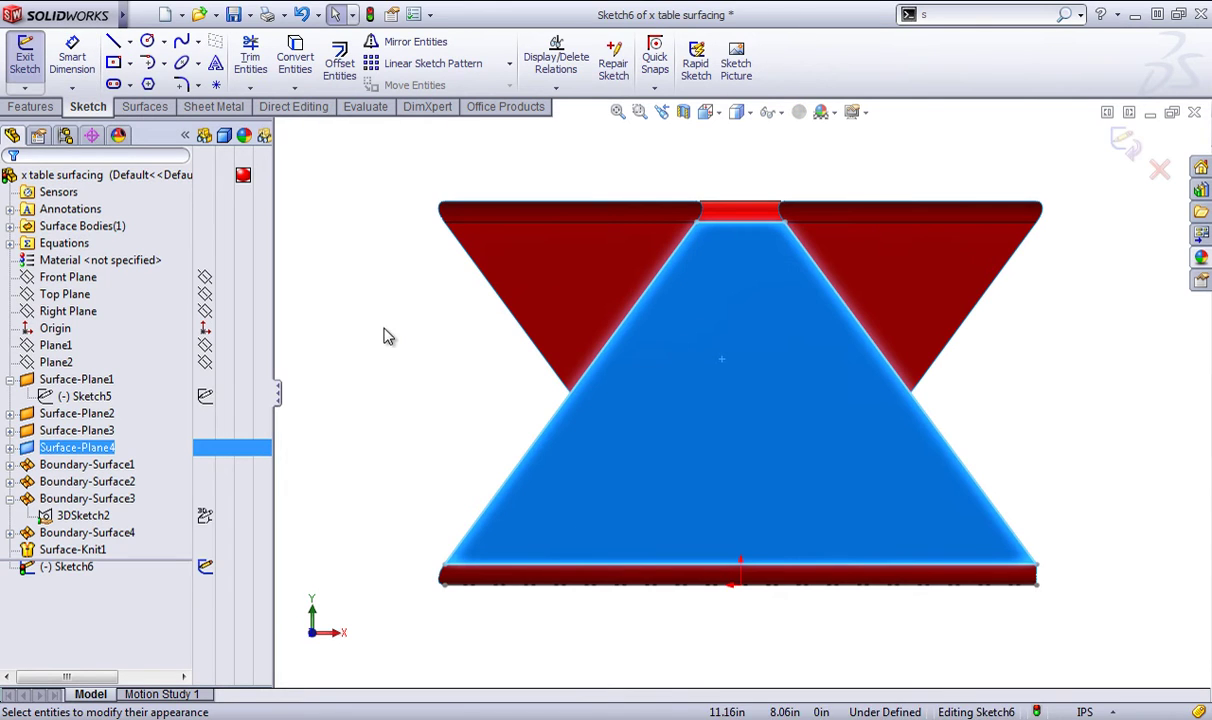
- Offset the leg face's edges inward by 1 in using the reversed direction
left_click(338, 64)
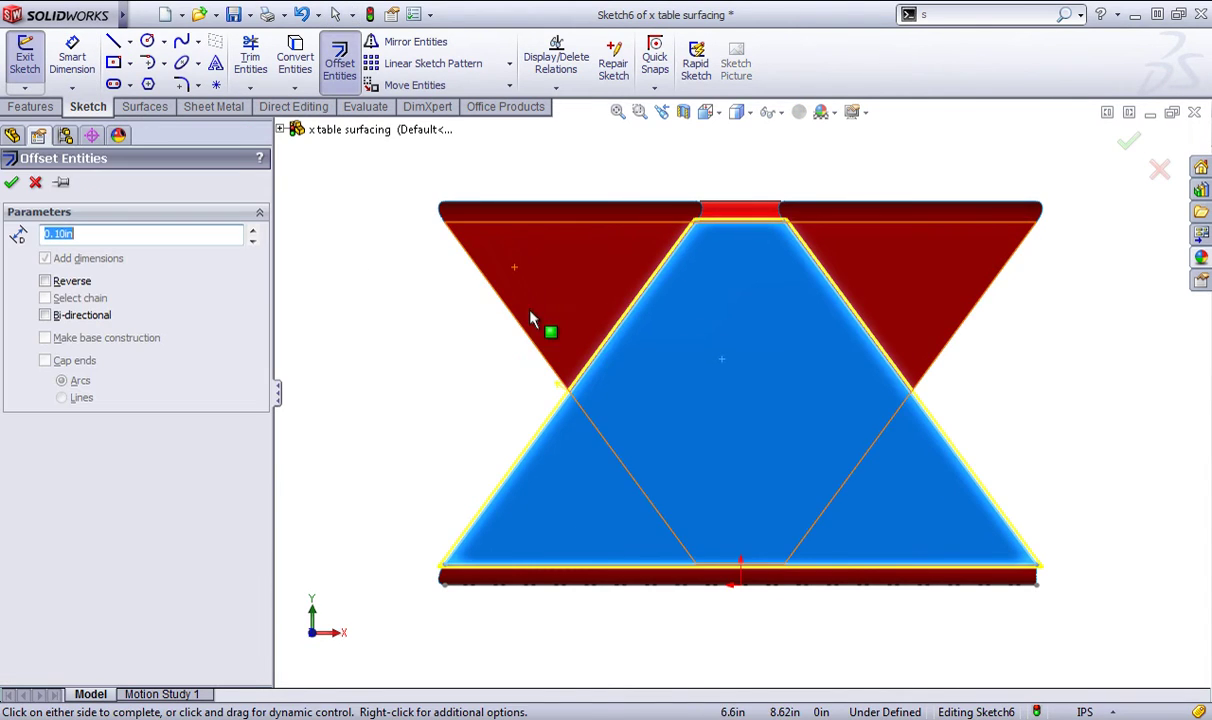
left_click(62, 285)
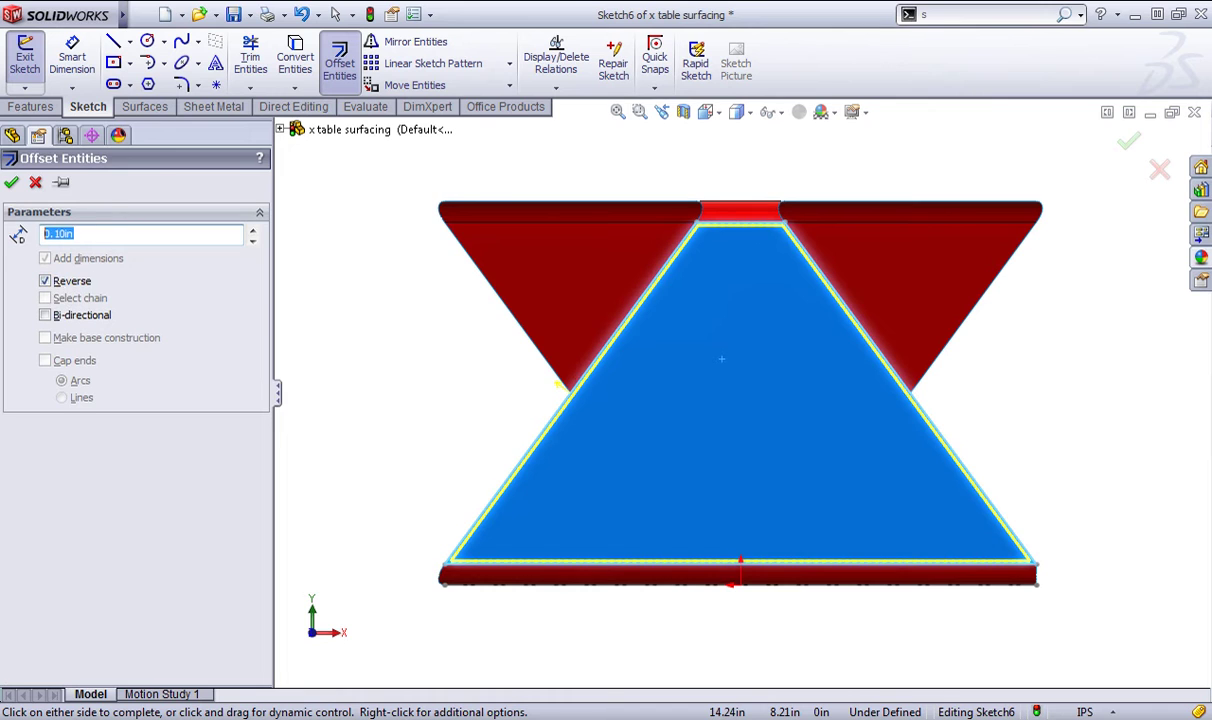
type("1")
key("Return")
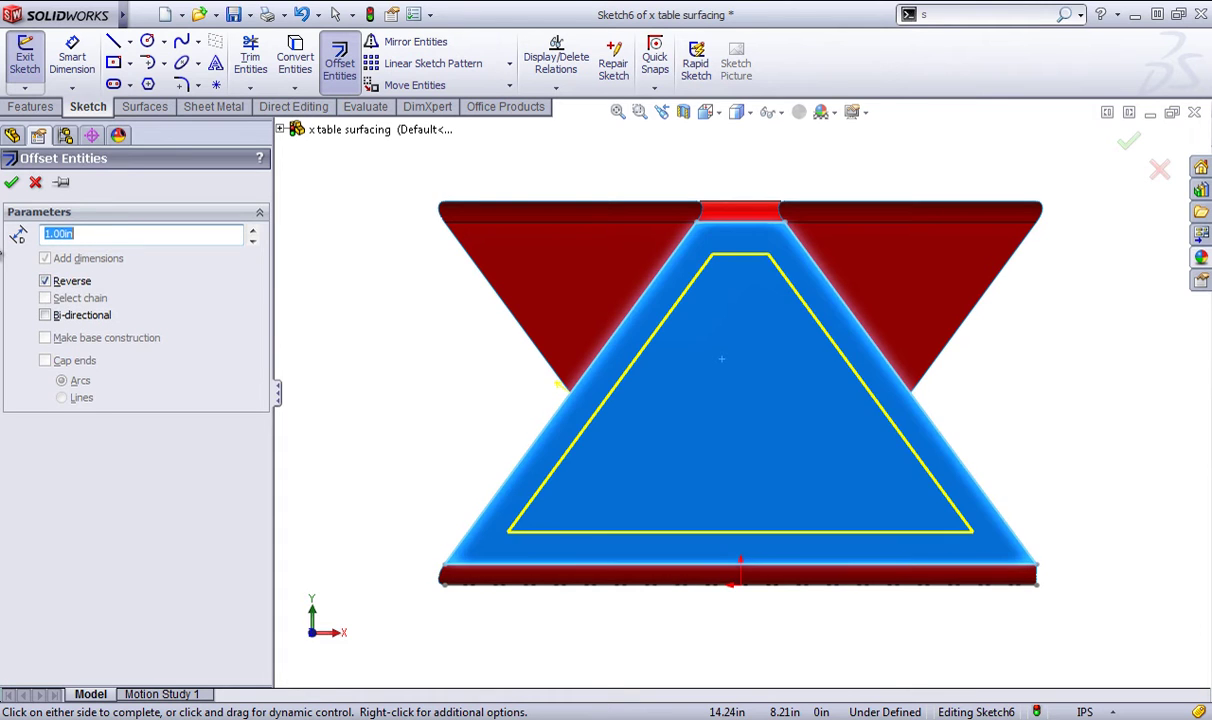
left_click(12, 184)
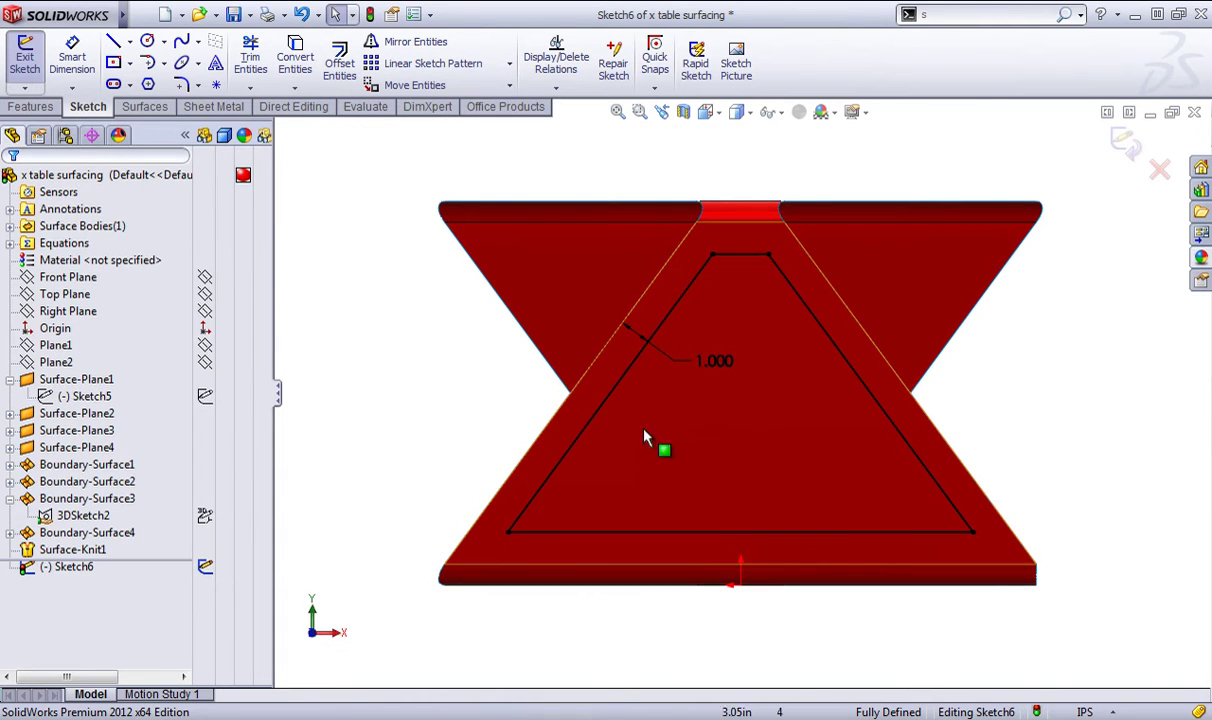
- Delete the upper and lower horizontal lines of the offset outline, keeping the two slanted lines
left_click(760, 533)
left_click(743, 257)
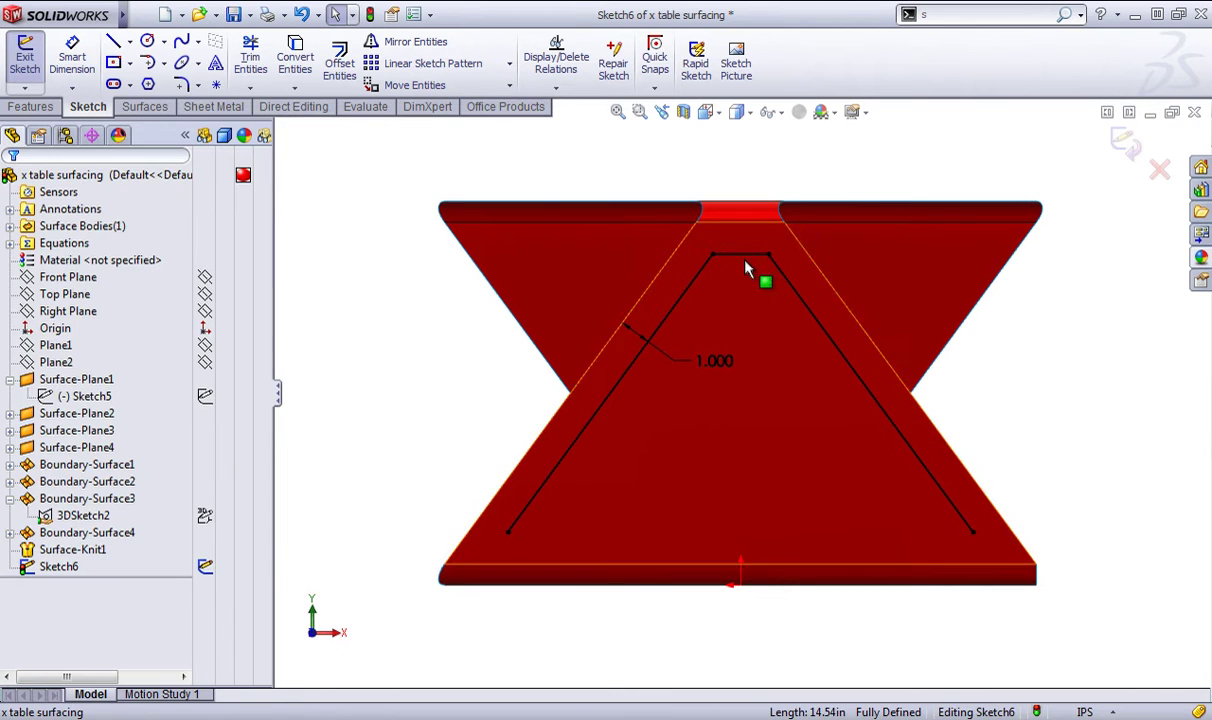
key("Delete")
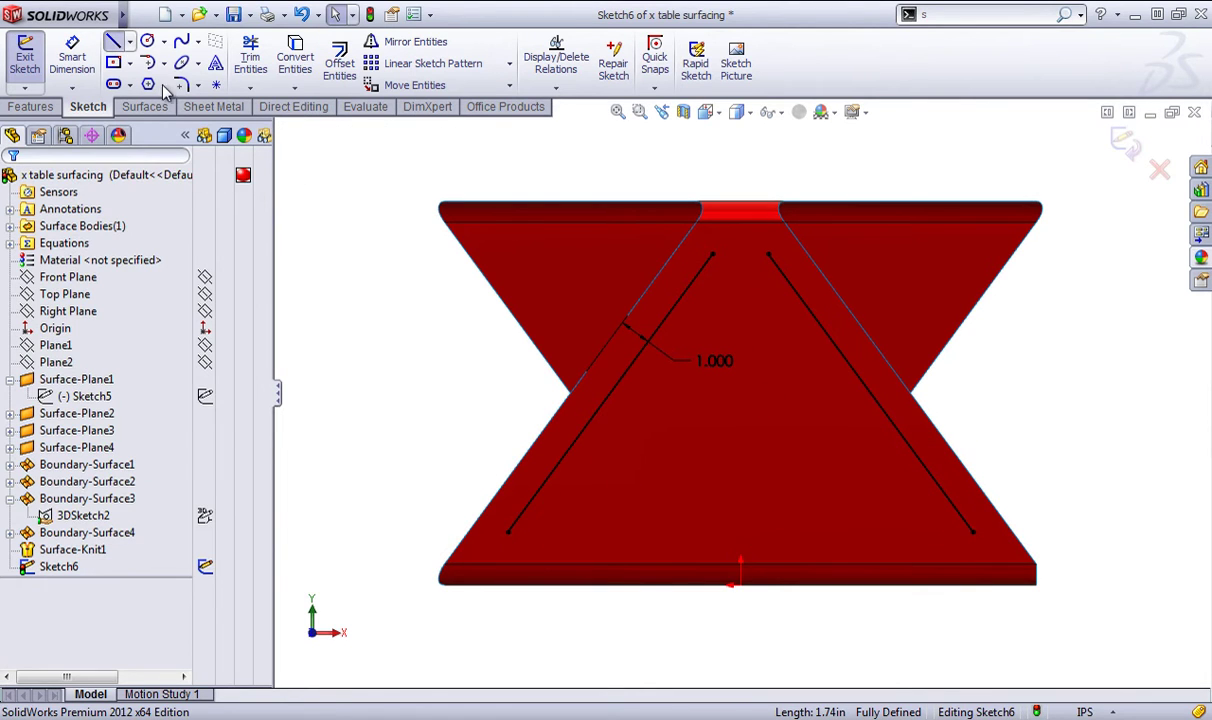
- Sketch a horizontal line about 15.92 in long along the leg face's lower edge
left_click(490, 567)
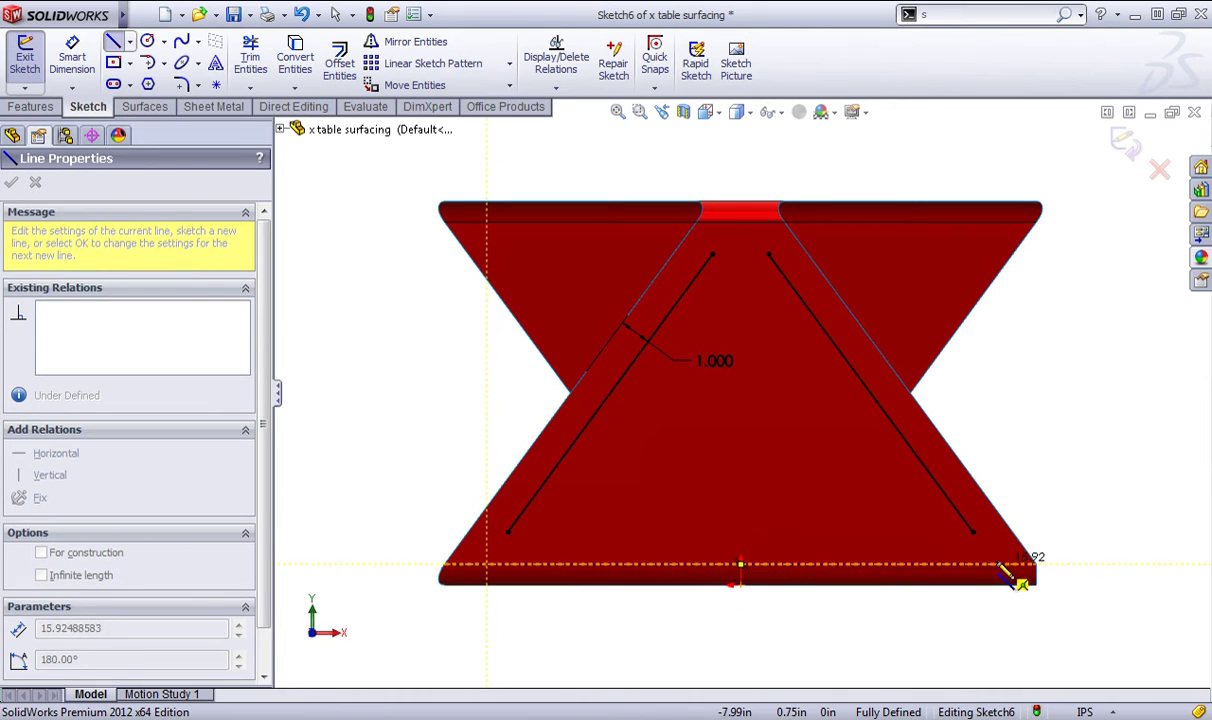
left_click(1018, 578)
right_click(962, 445)
left_click(1088, 222)
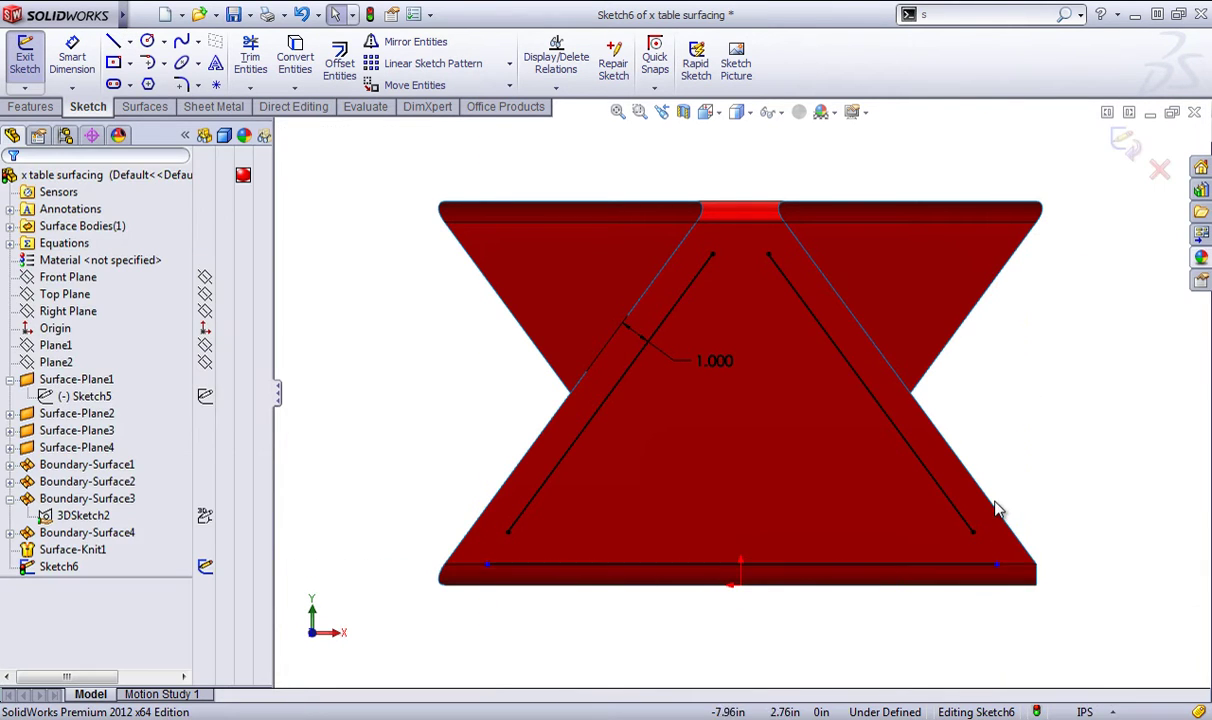
- Lengthen the two slanted lines slightly at their lower ends toward the base line and at their upper ends toward each other
mouse_move(972, 532)
left_mouse_down()
mouse_move(1001, 568)
mouse_move(982, 543)
left_mouse_up()
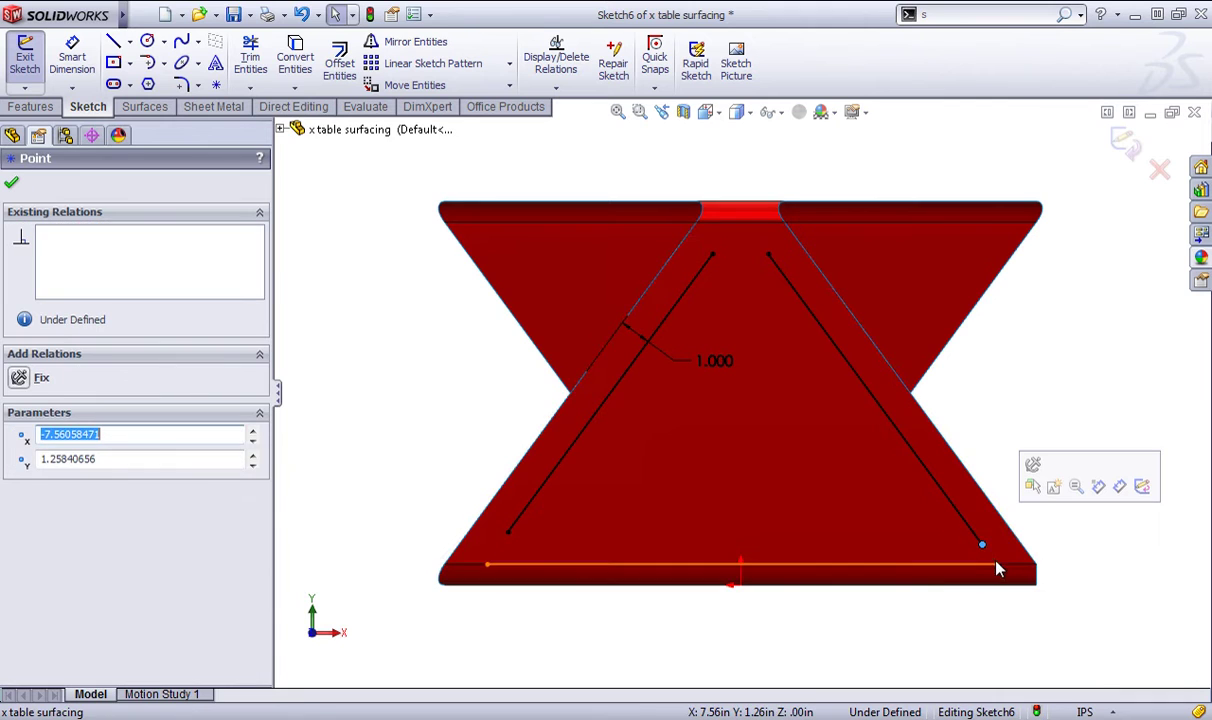
left_click(1088, 549)
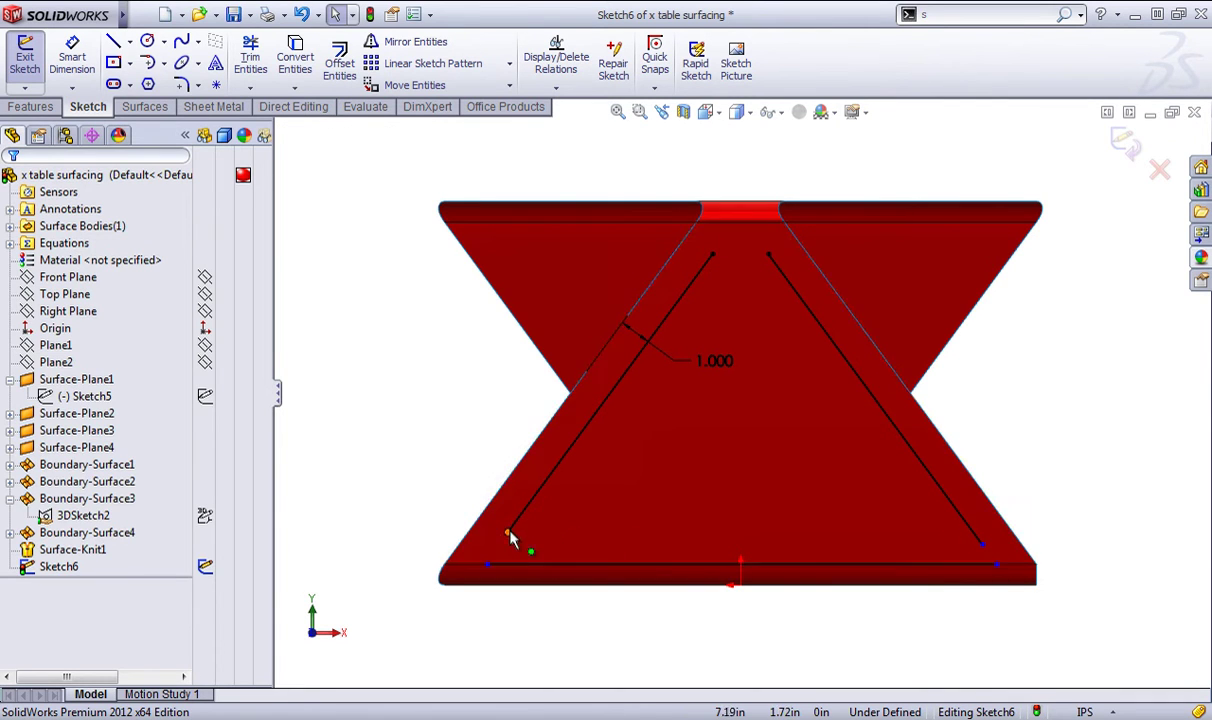
left_click_drag(508, 535, 499, 544)
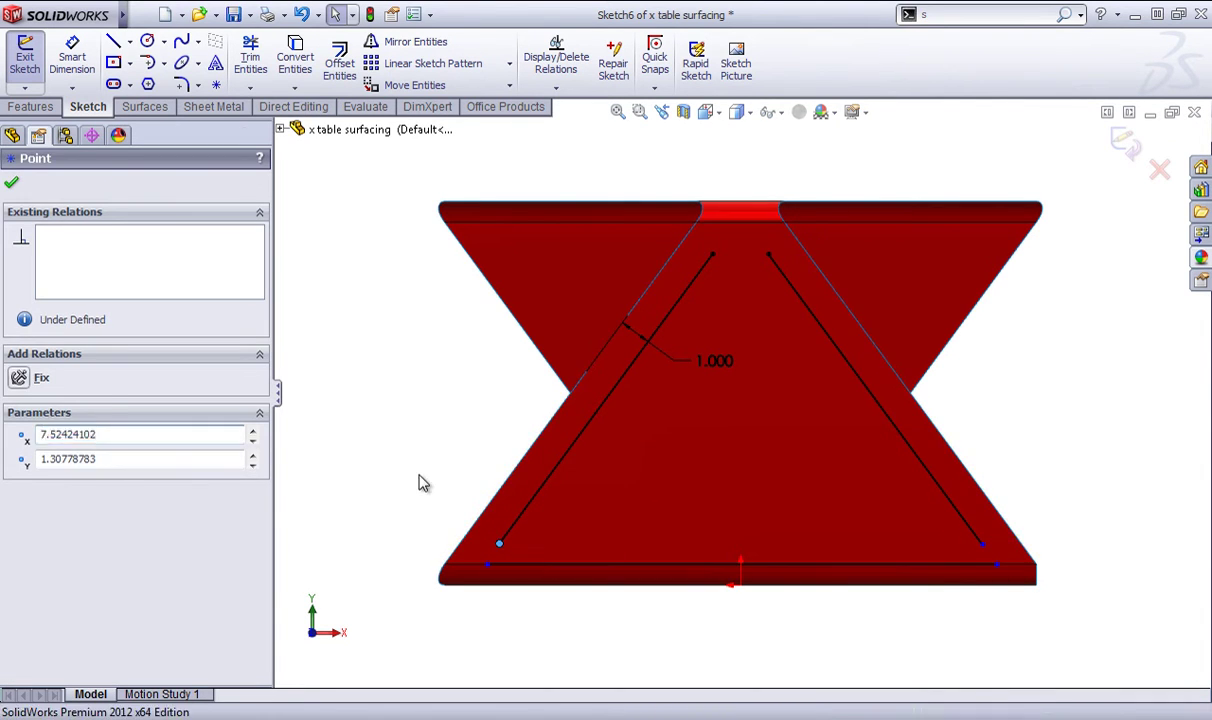
left_click(424, 483)
left_click(718, 252)
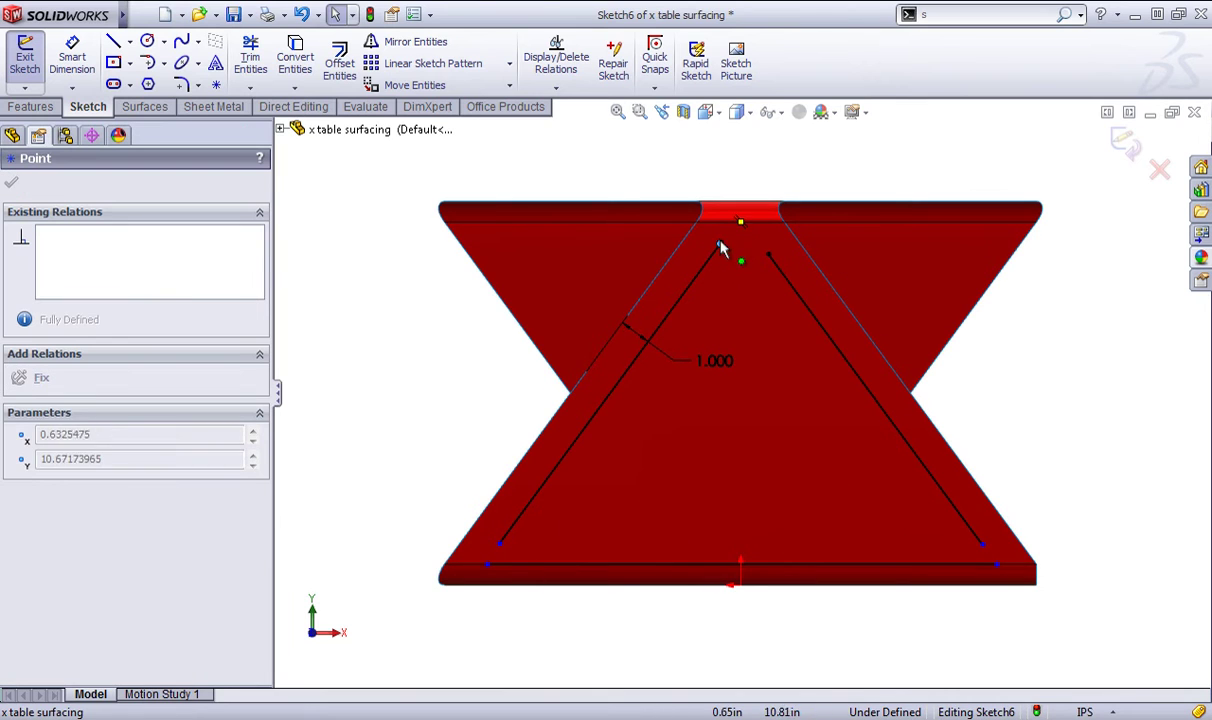
left_click_drag(720, 243, 759, 241)
left_click(980, 358)
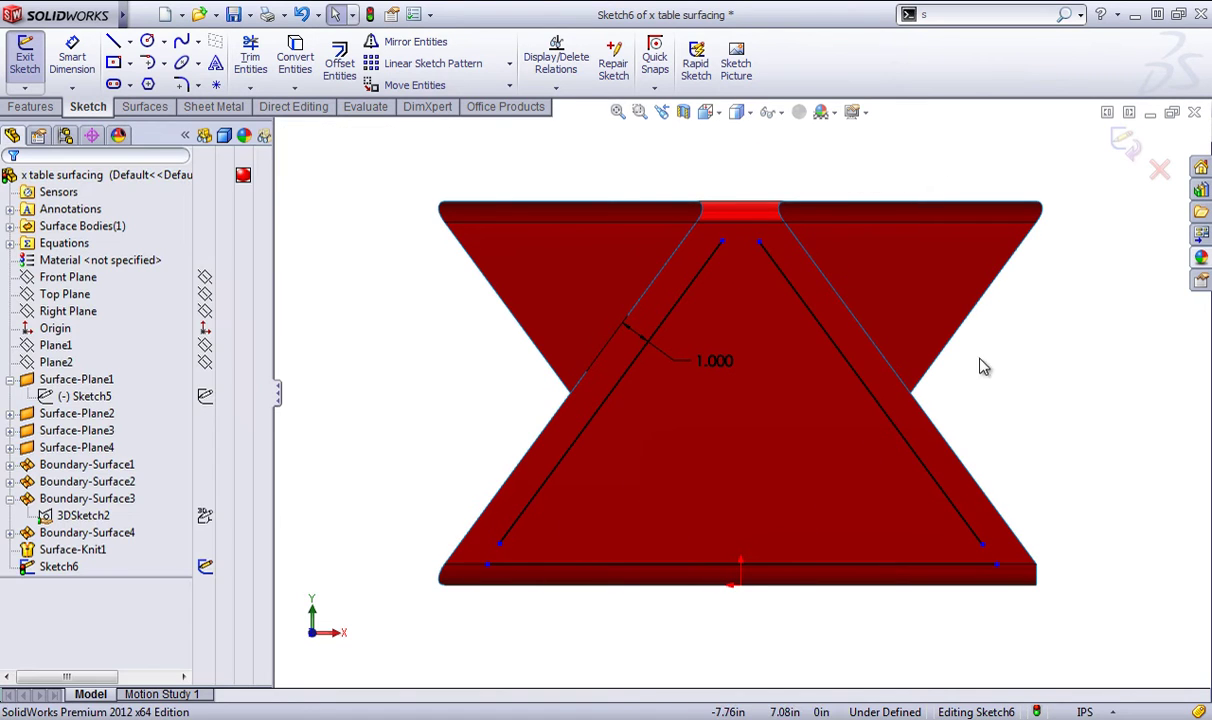
- Merge the upper endpoints of the two slanted lines into a single apex
left_click(722, 242)
left_click(759, 242, "ctrl")
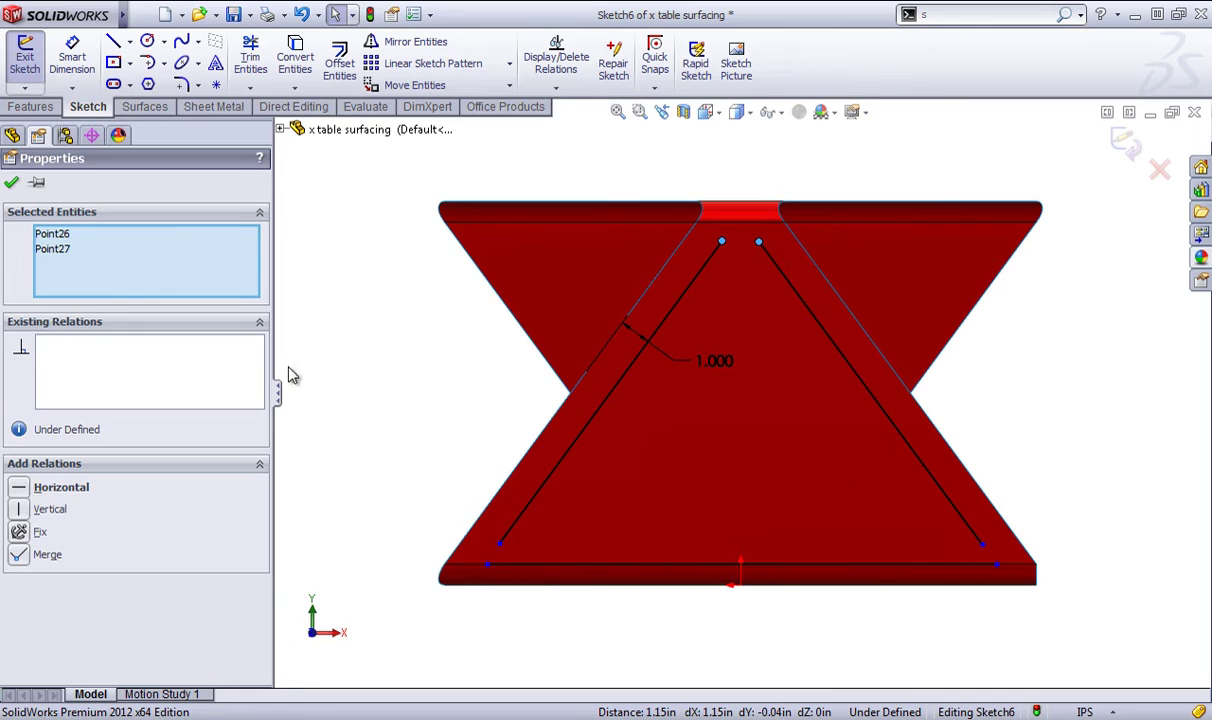
left_click(20, 558)
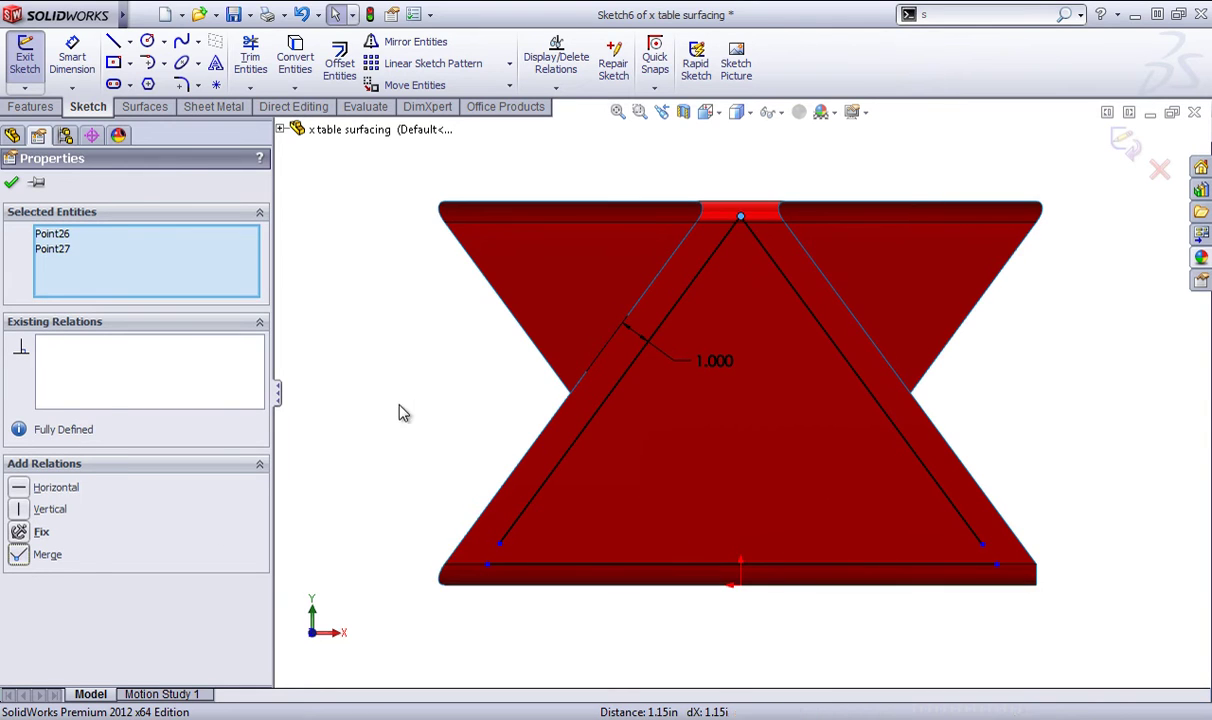
left_click(398, 408)
- Merge the lower endpoint of each slanted line with the nearest end of the base line to close the triangle
left_click(500, 546)
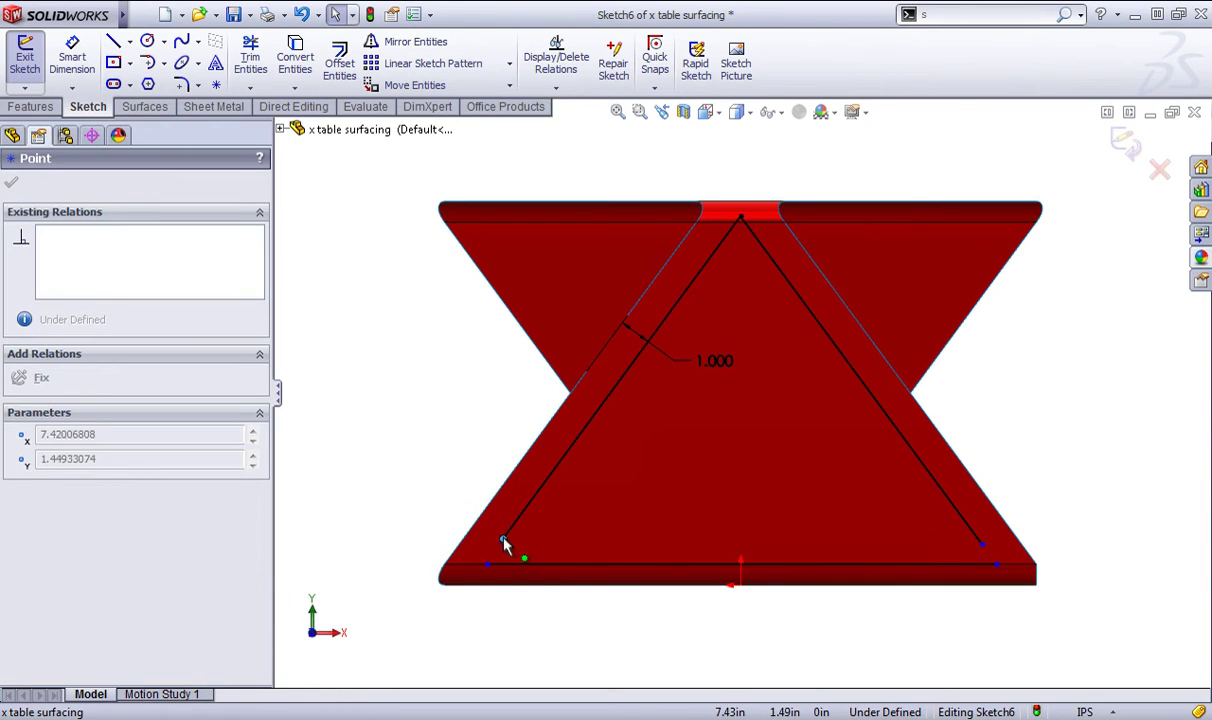
left_click(419, 503)
left_click(502, 544)
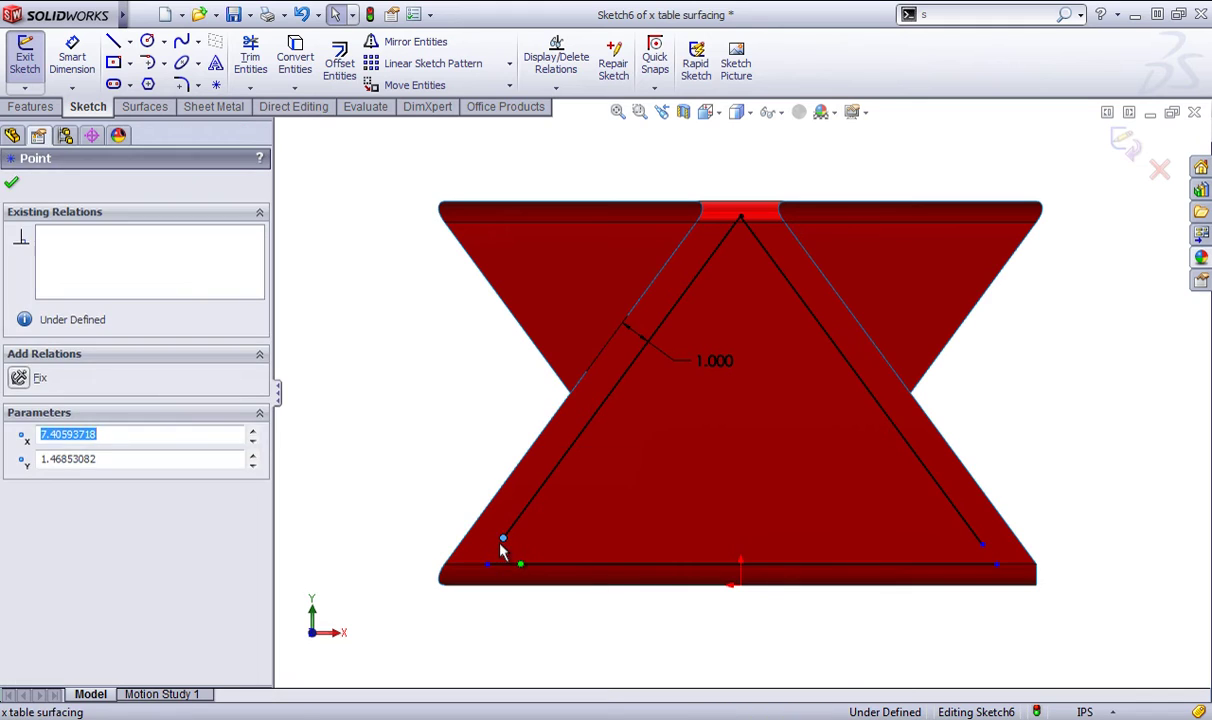
left_click(441, 490)
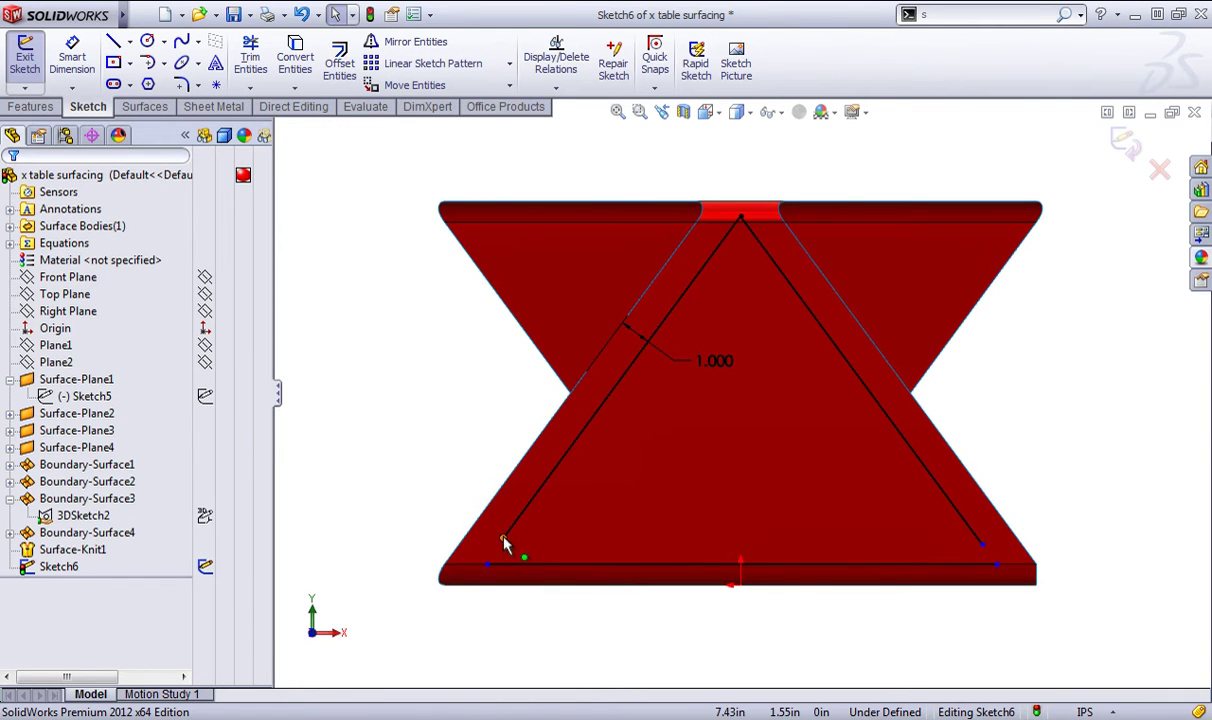
left_click(503, 541)
left_click(488, 567, "ctrl")
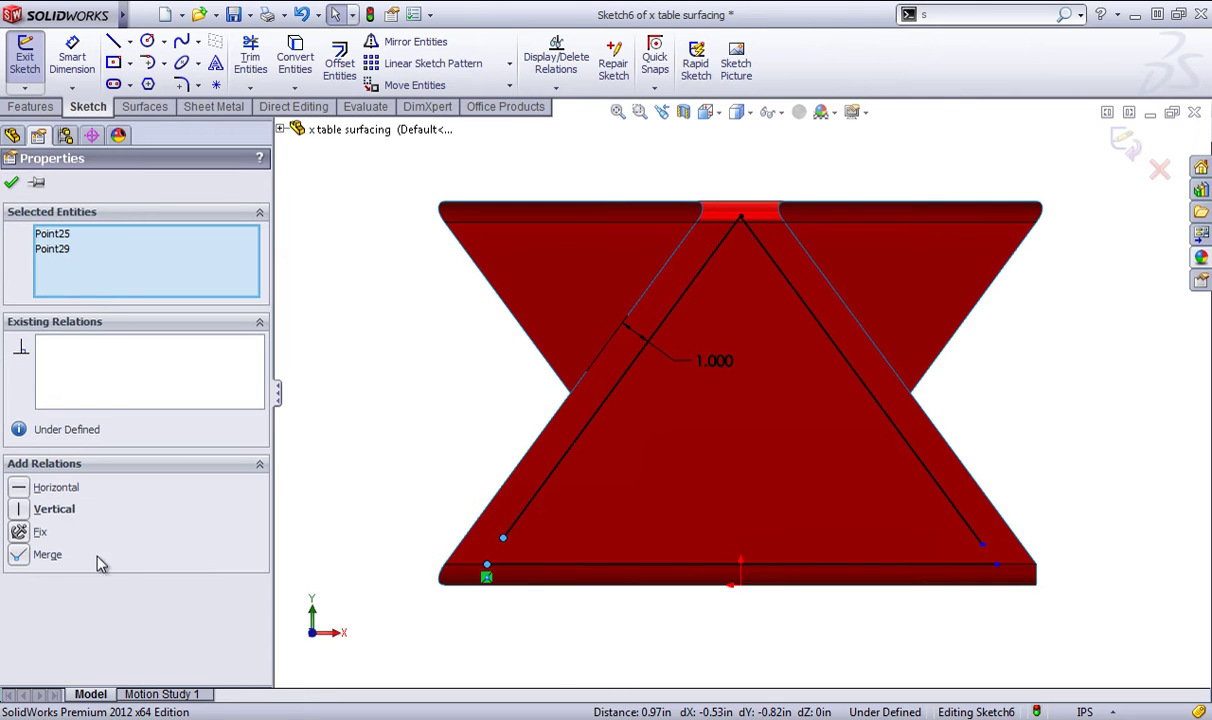
left_click(54, 561)
key("Escape")
left_click(983, 543)
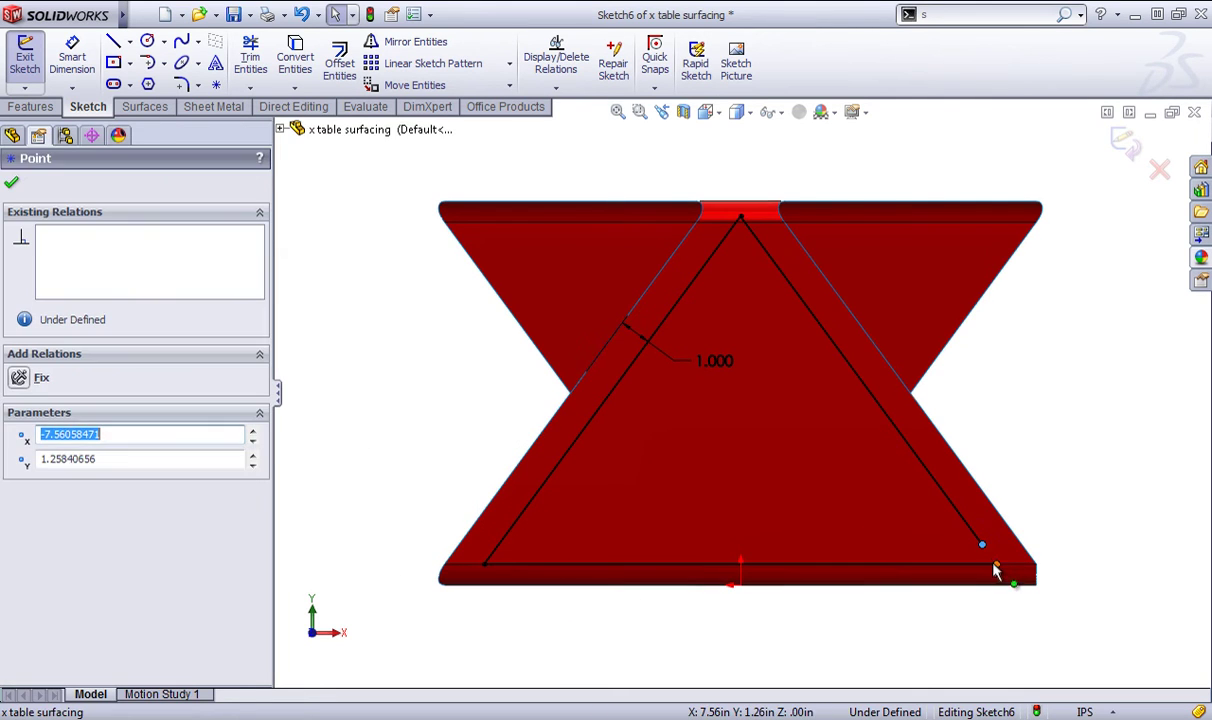
left_click(996, 566, "ctrl")
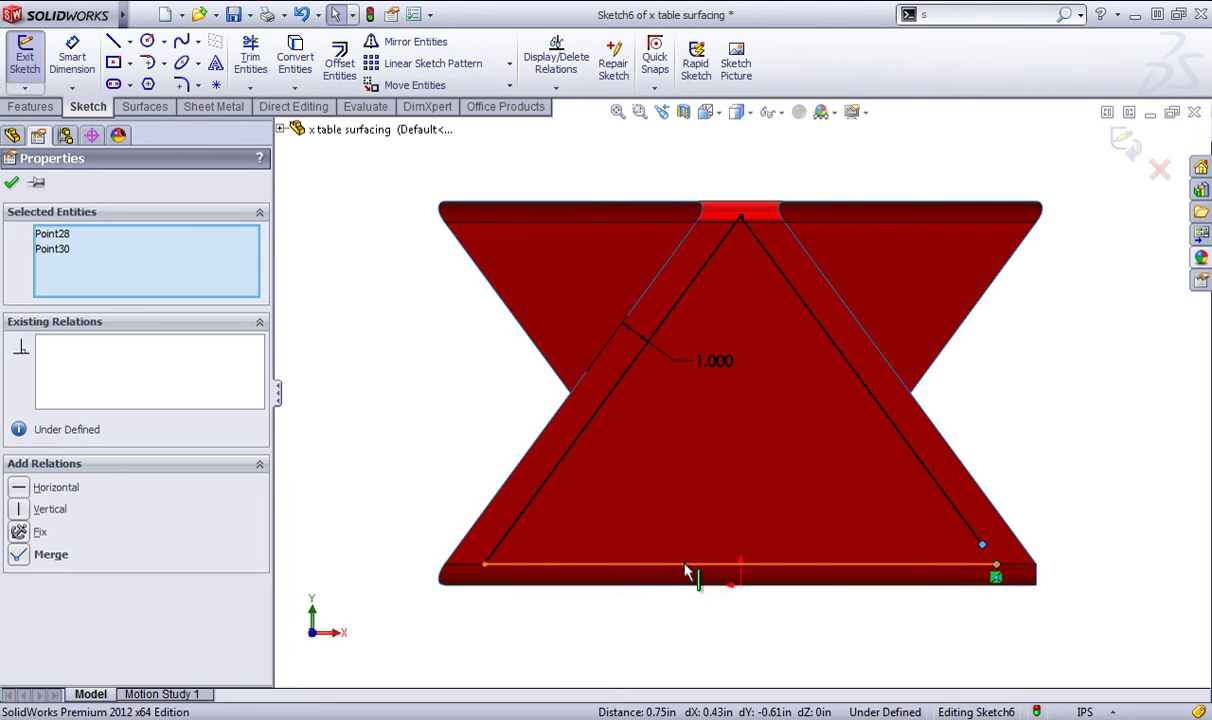
left_click(15, 561)
key("Escape")
- Fillet the triangle's three corners with a 0.50 in radius and exit the sketch
left_click(180, 85)
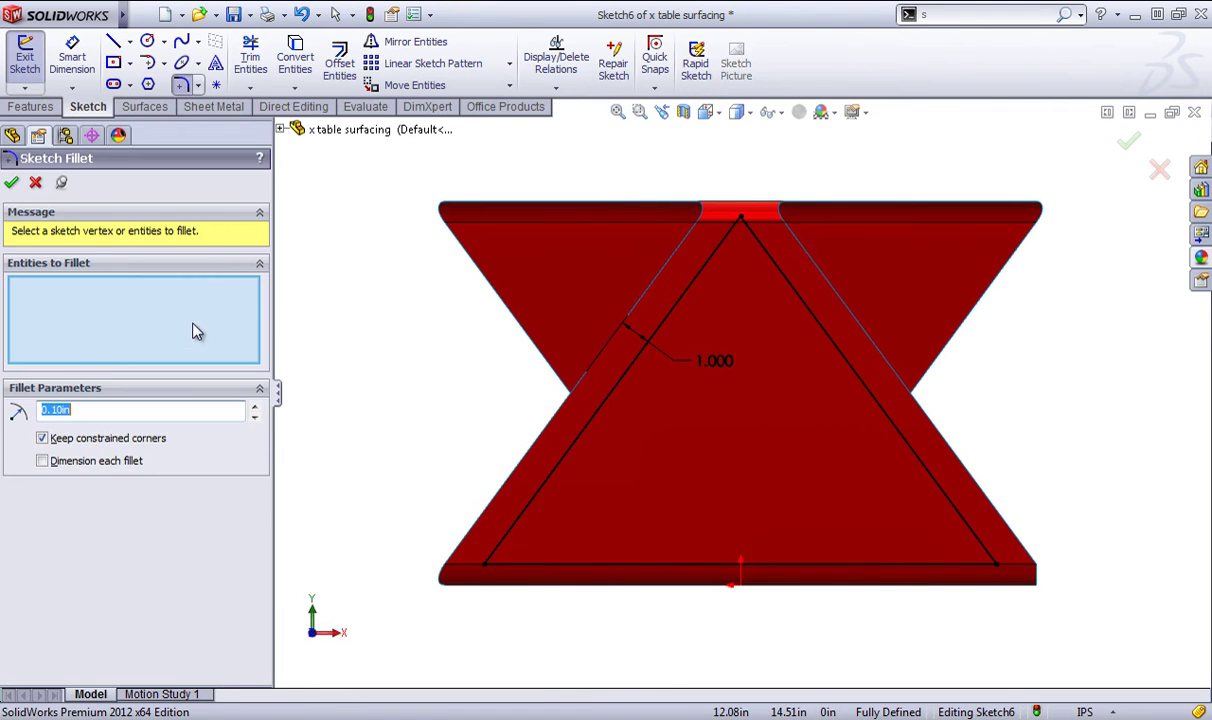
left_click(484, 564)
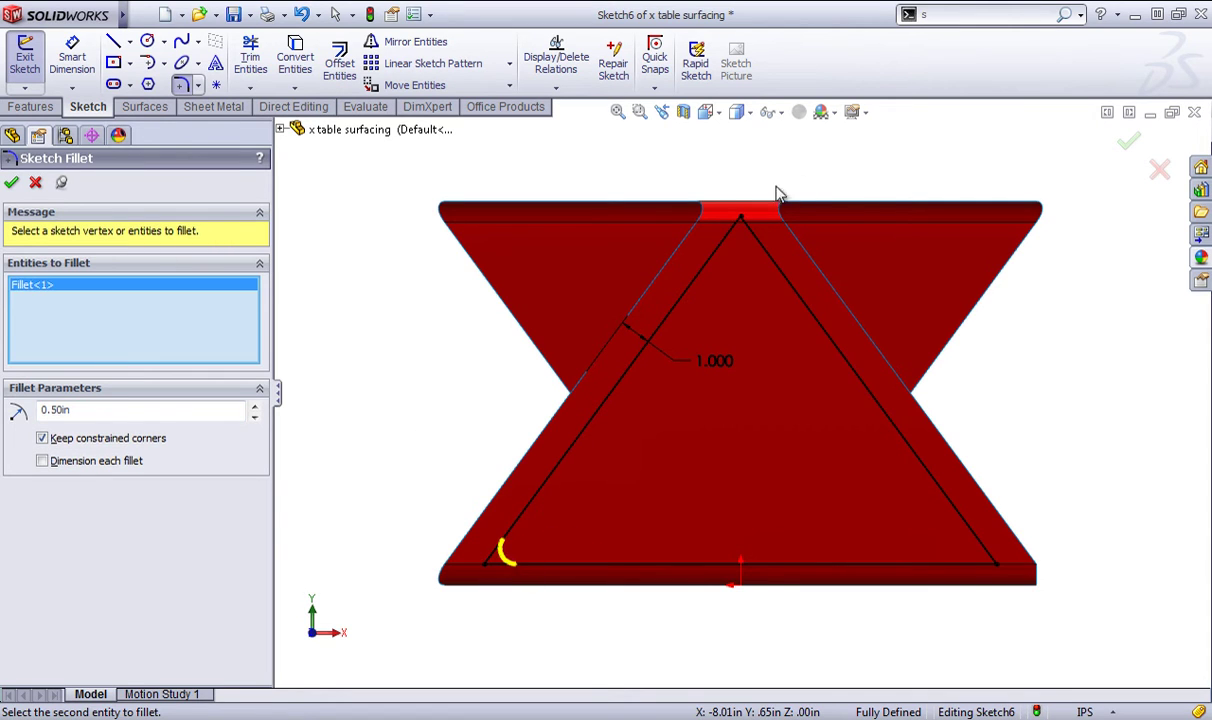
left_click(740, 218)
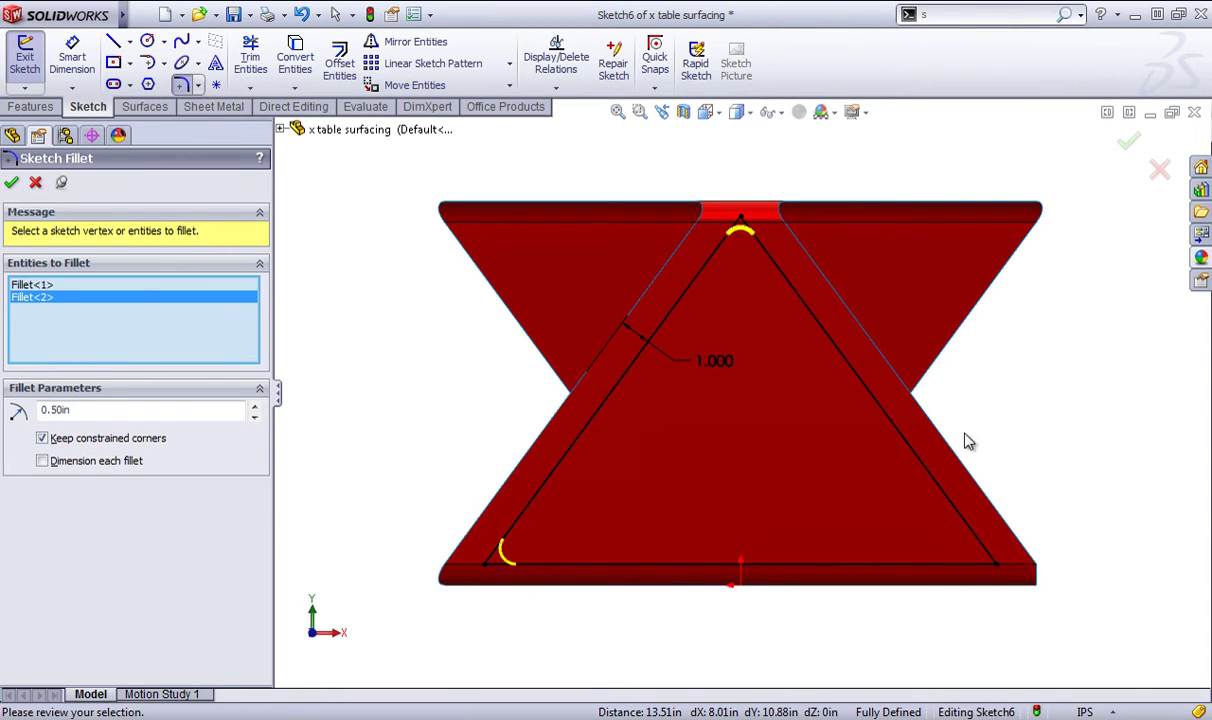
left_click(994, 563)
left_click(1129, 143)
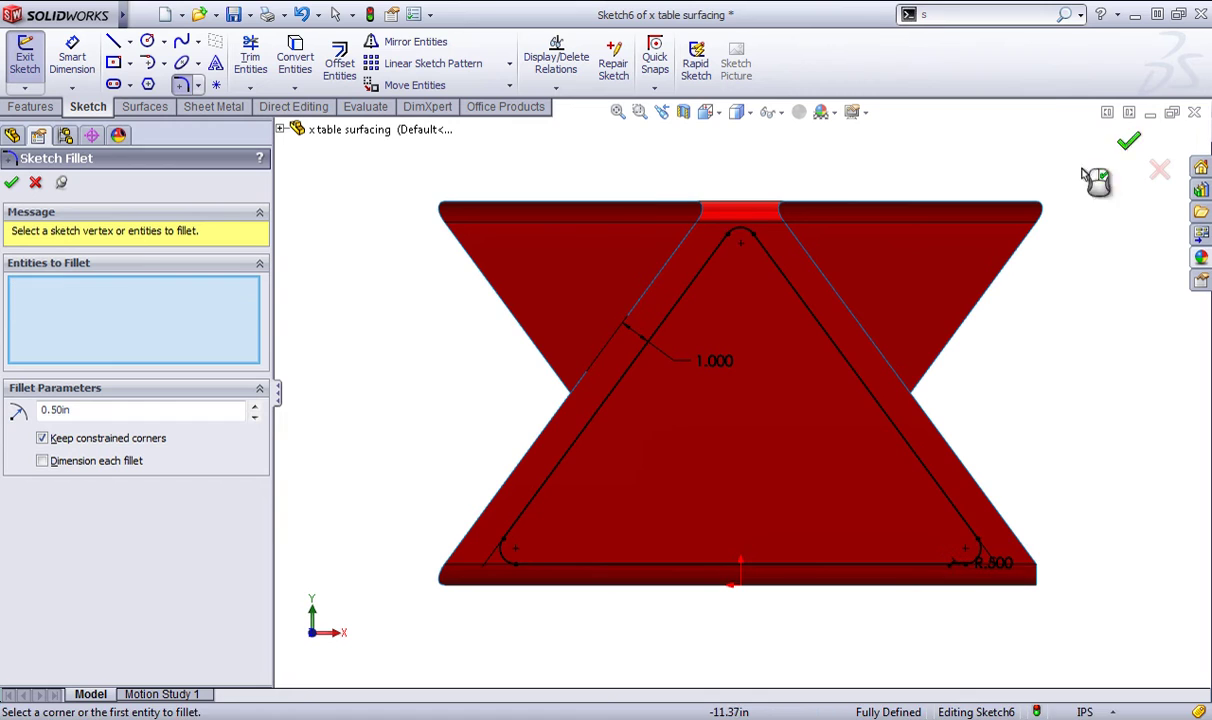
left_click(10, 182)
left_click(1128, 141)
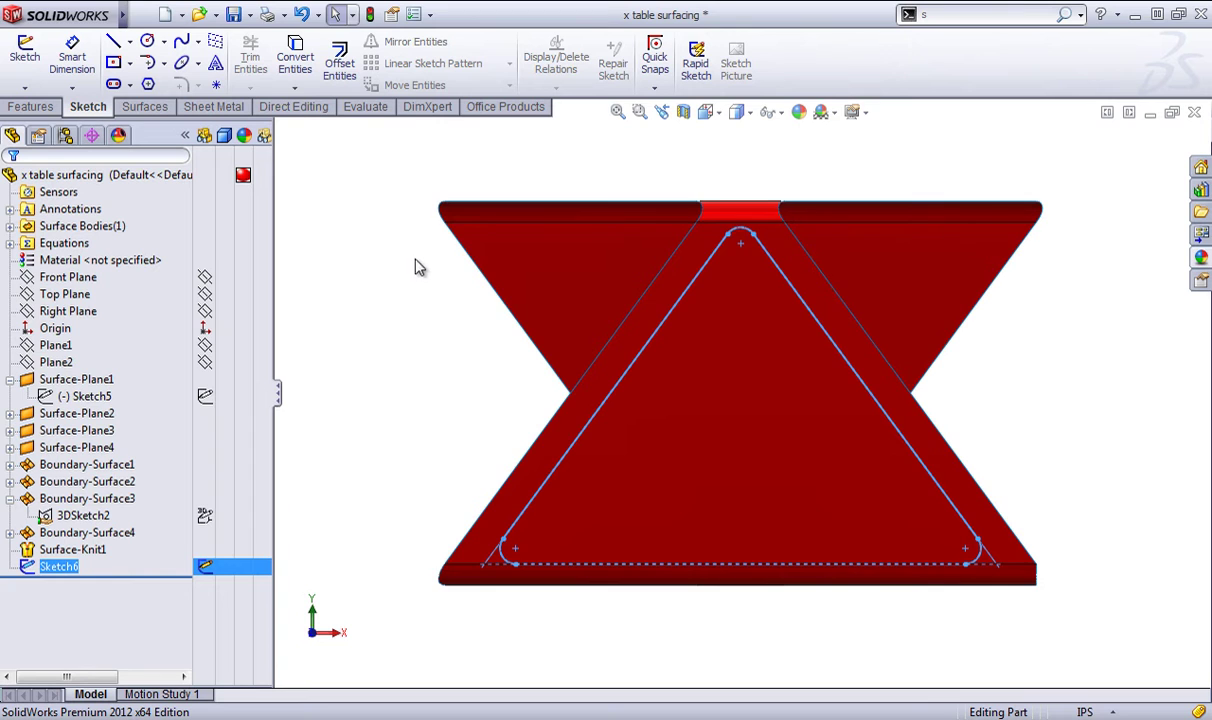
- Insert a derived sketch of Sketch6 on the table's bottom planar face, Surface-Plane3
middle_click_drag(381, 246, 366, 295)
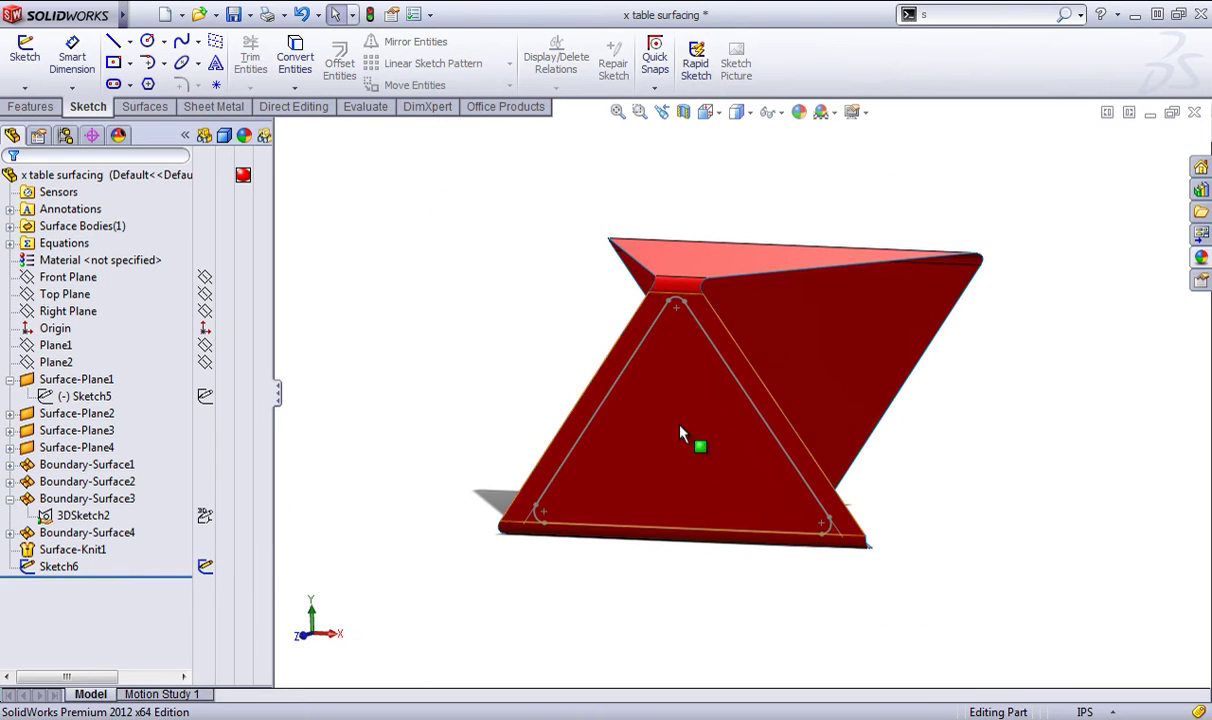
middle_click_drag(680, 434, 648, 460)
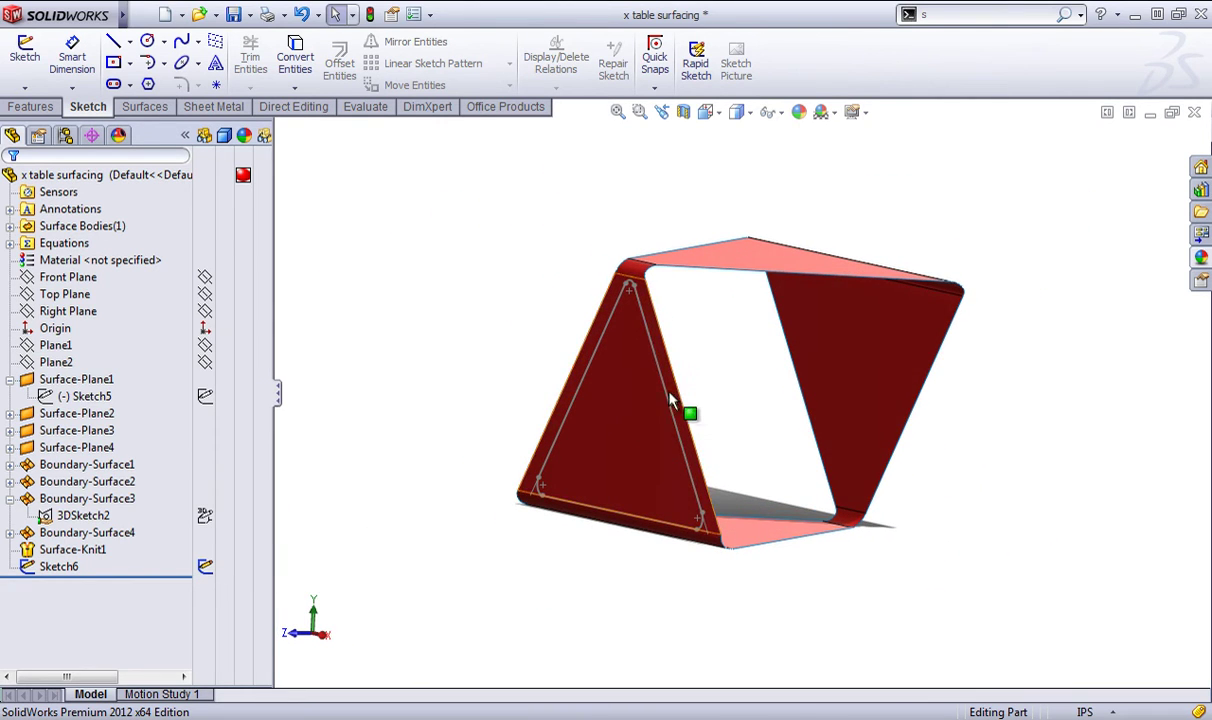
middle_click_drag(670, 400, 852, 470)
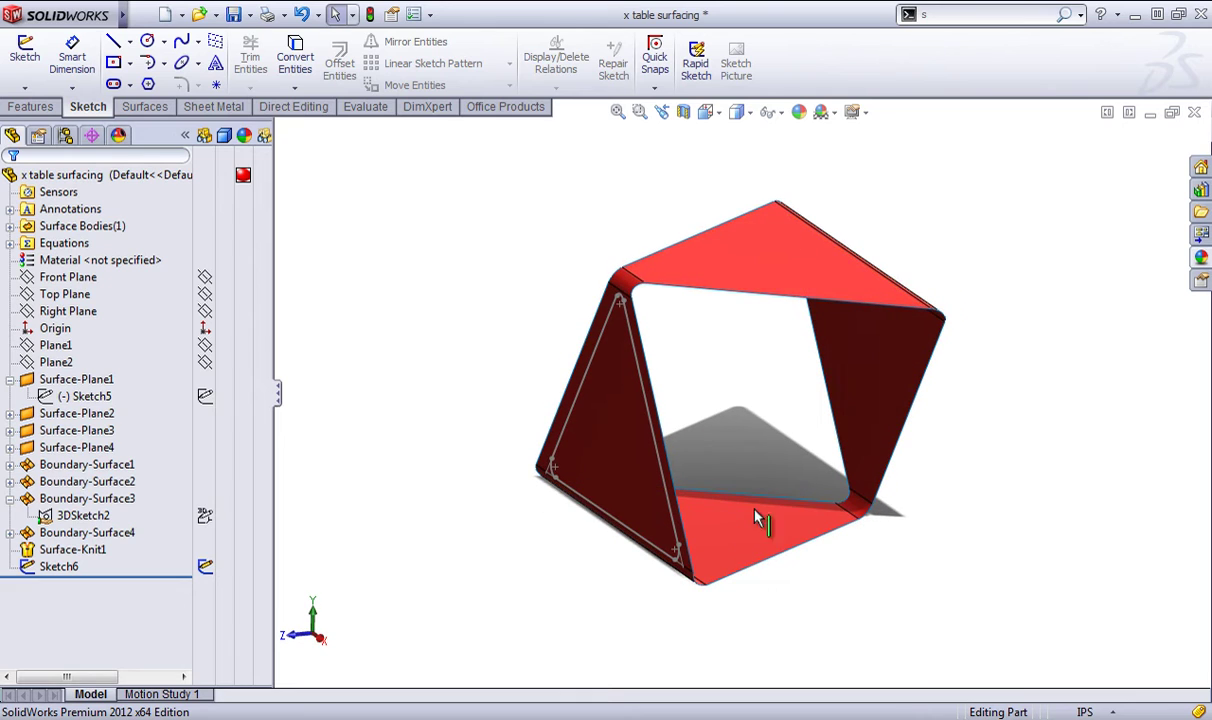
left_click(60, 567)
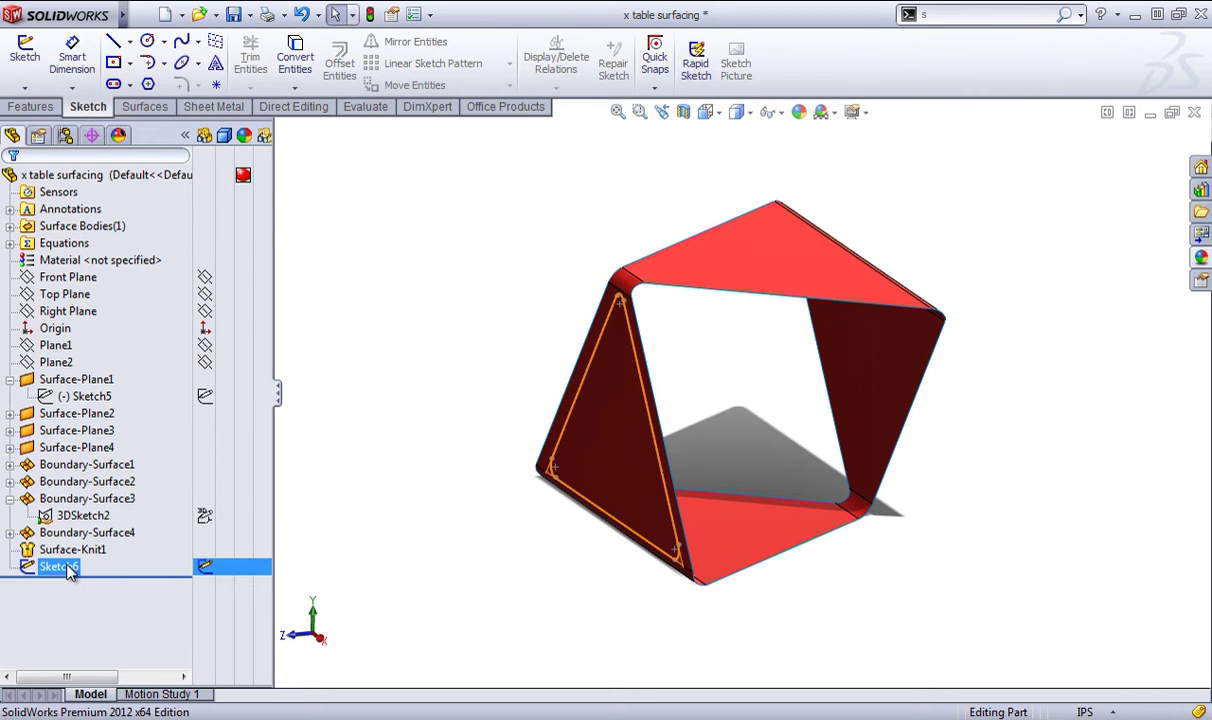
left_click(66, 568)
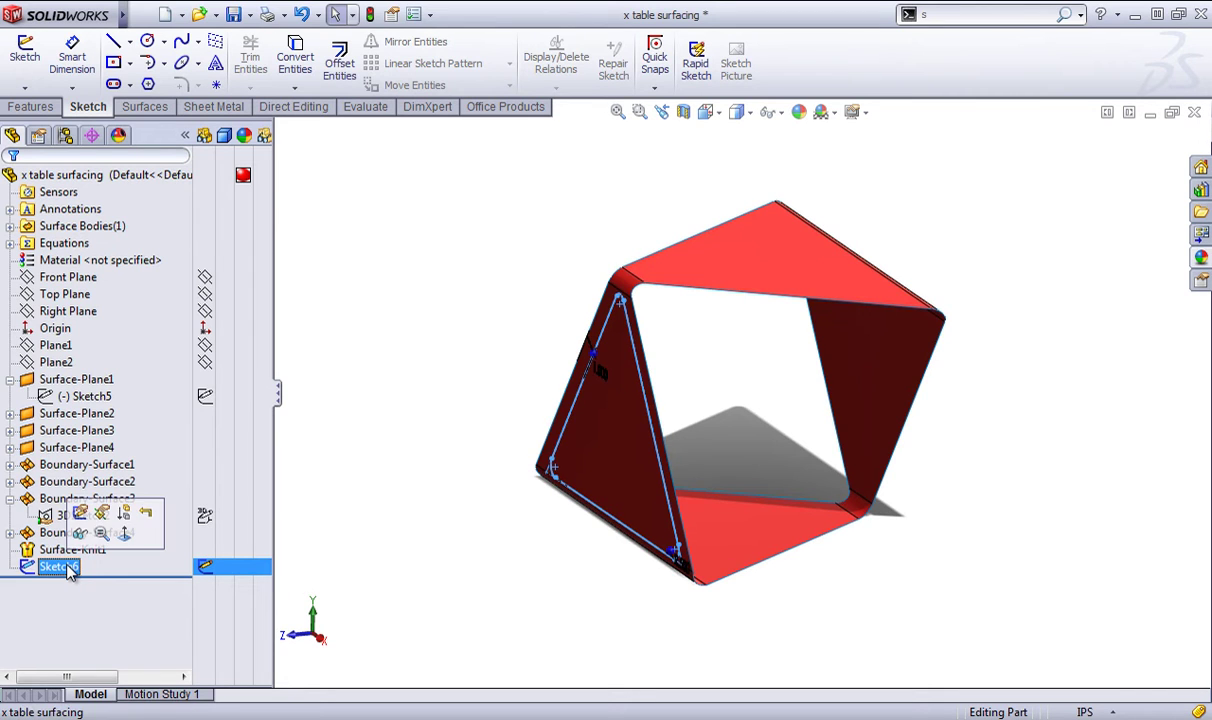
left_click(748, 540)
left_click(215, 15)
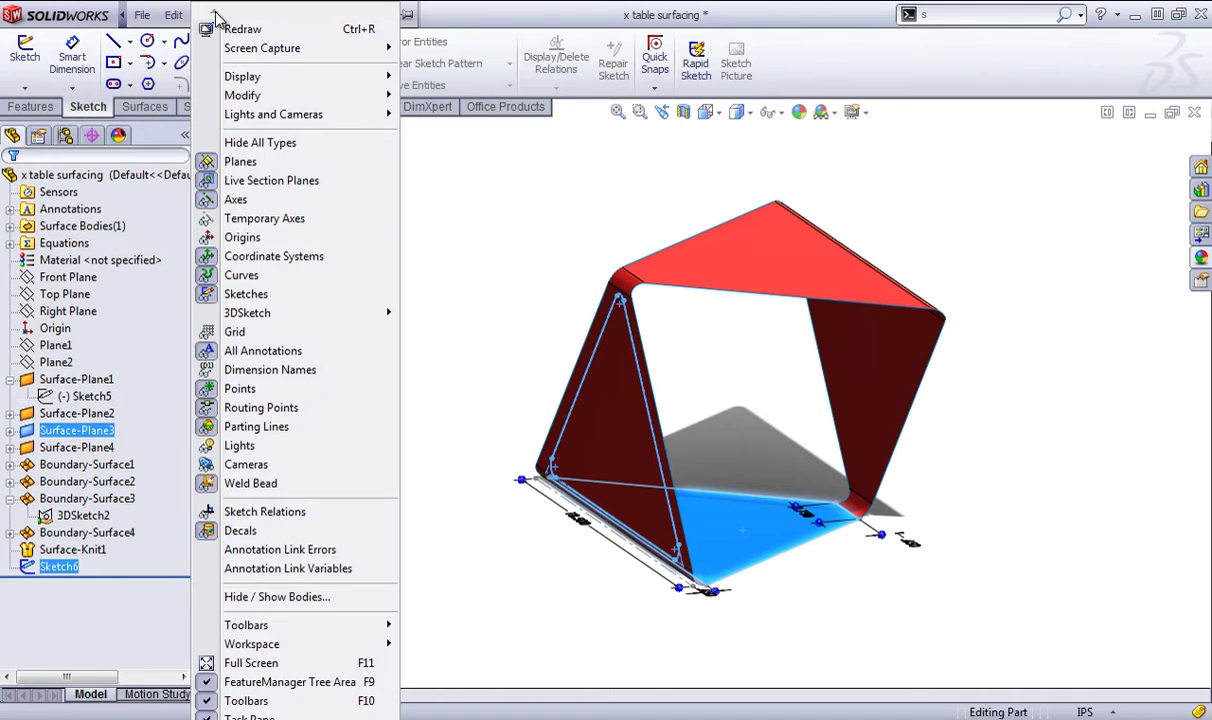
left_click(213, 15)
left_click(247, 15)
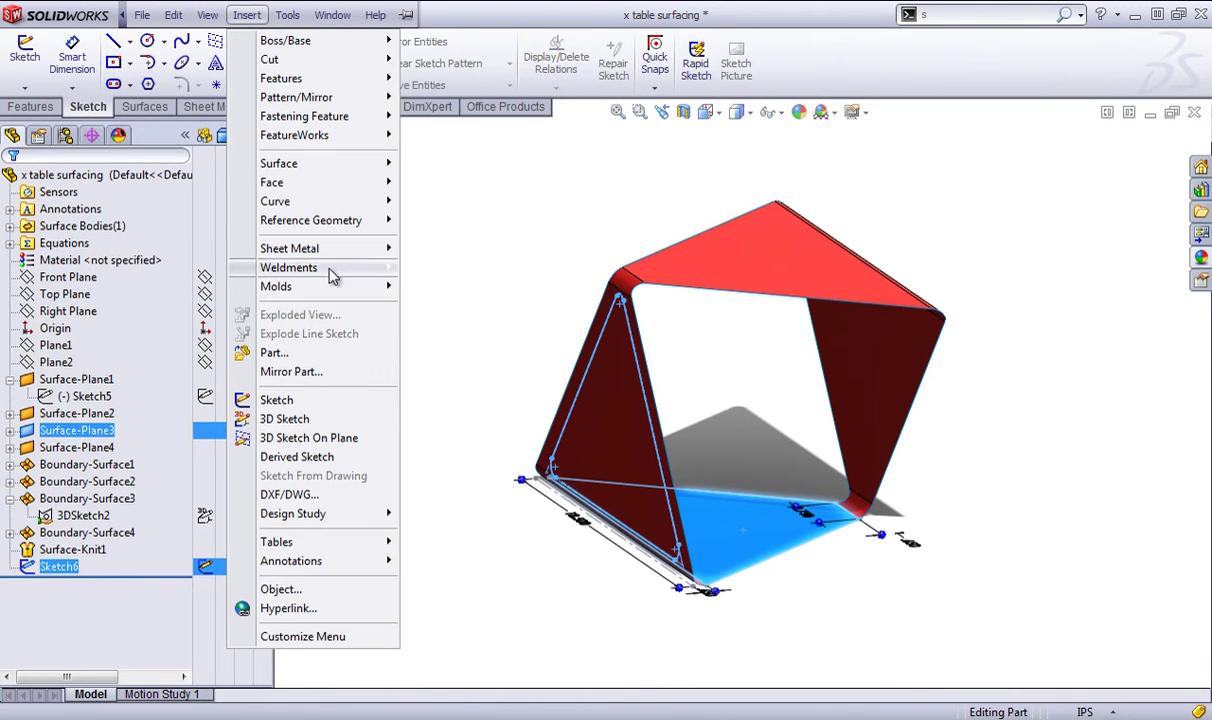
left_click(293, 459)
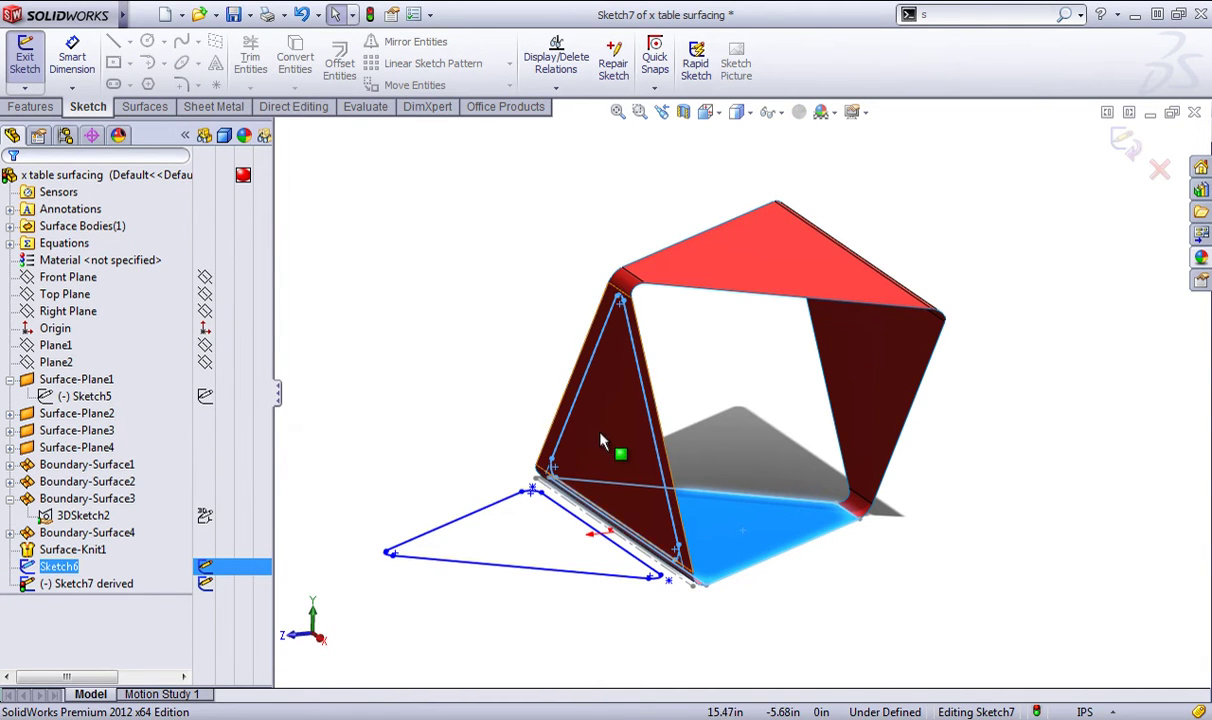
middle_click_drag(601, 441, 578, 486)
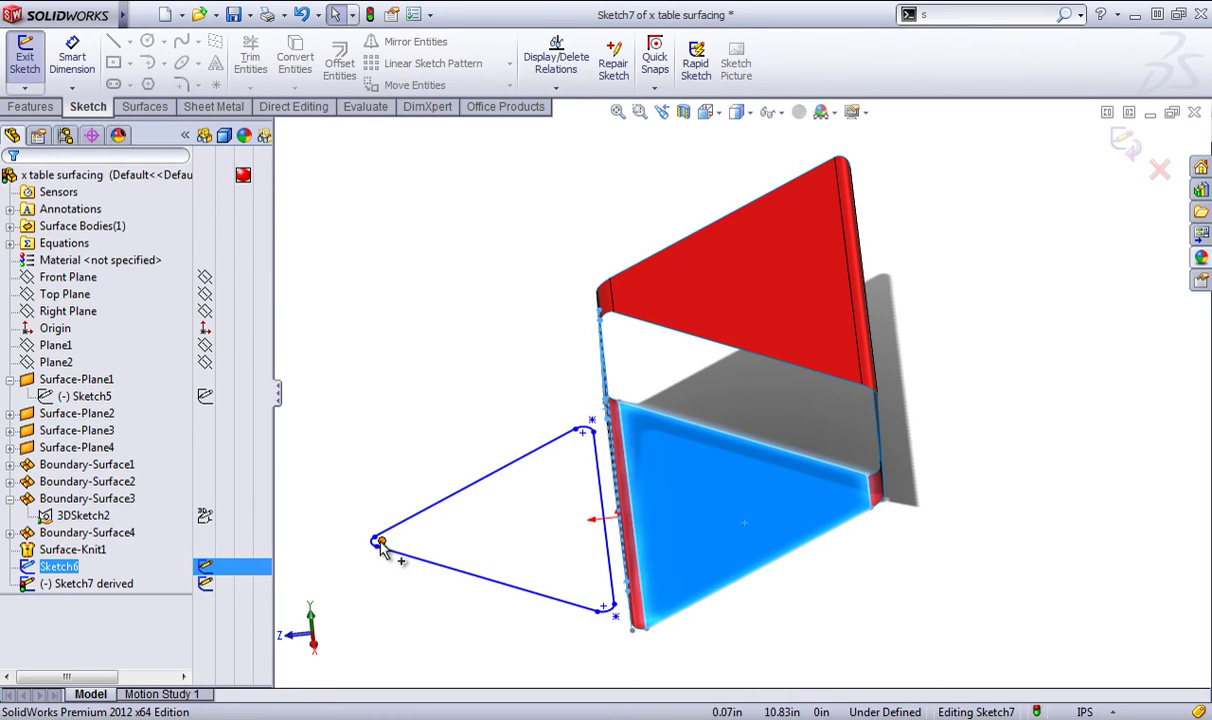
- Move the derived sketch onto the table's bottom face and flip it with Modify Sketch to match the face's triangular orientation
mouse_move(381, 545)
left_mouse_down()
mouse_move(690, 513)
mouse_move(635, 516)
mouse_move(668, 510)
mouse_move(640, 514)
mouse_move(766, 512)
mouse_move(669, 520)
left_mouse_up()
mouse_move(119, 11)
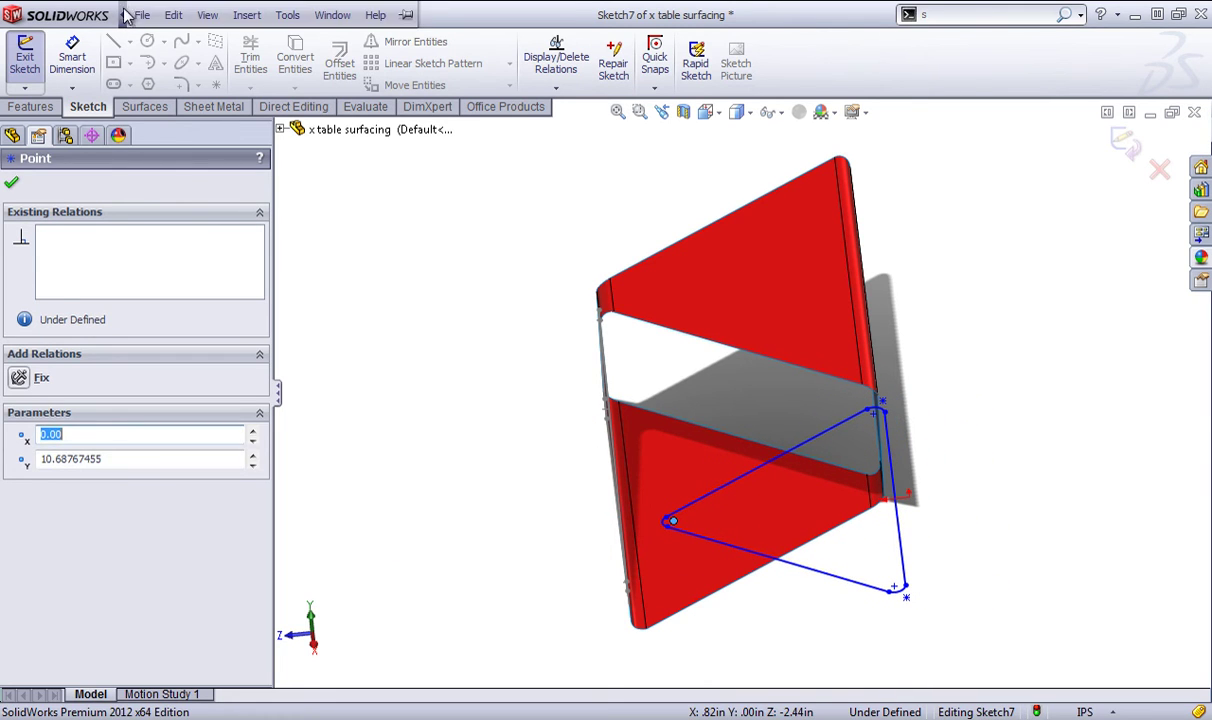
left_click(290, 14)
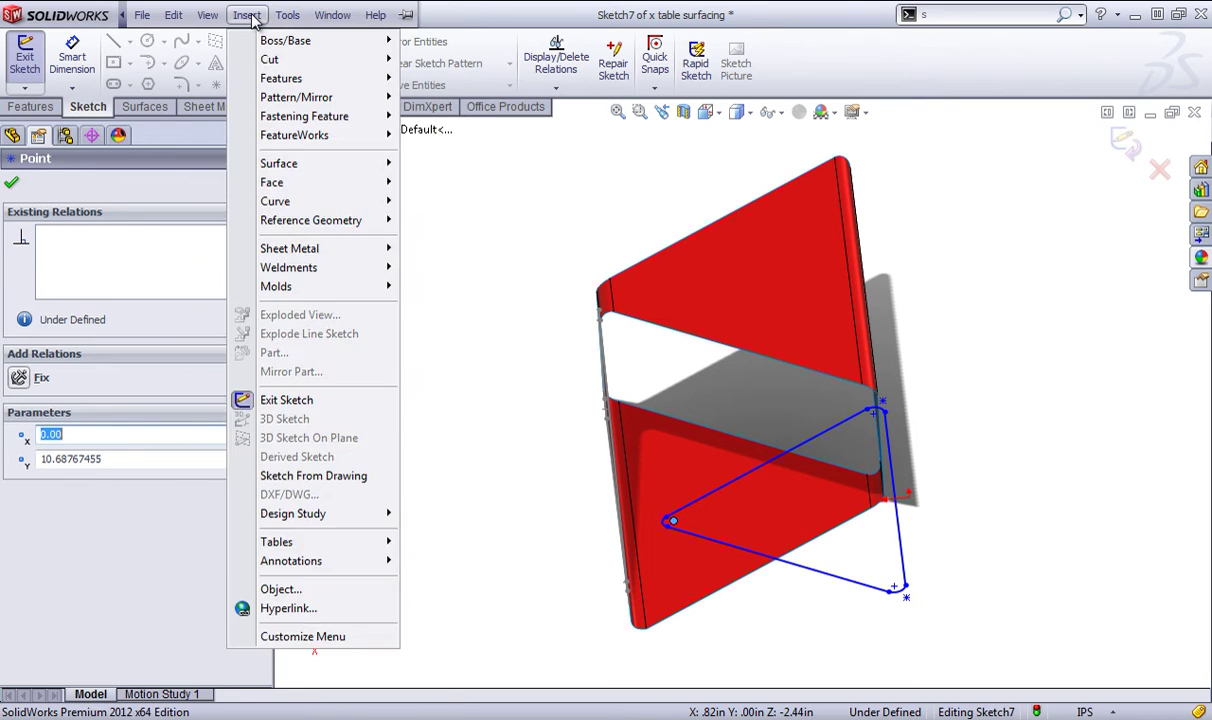
mouse_move(376, 396)
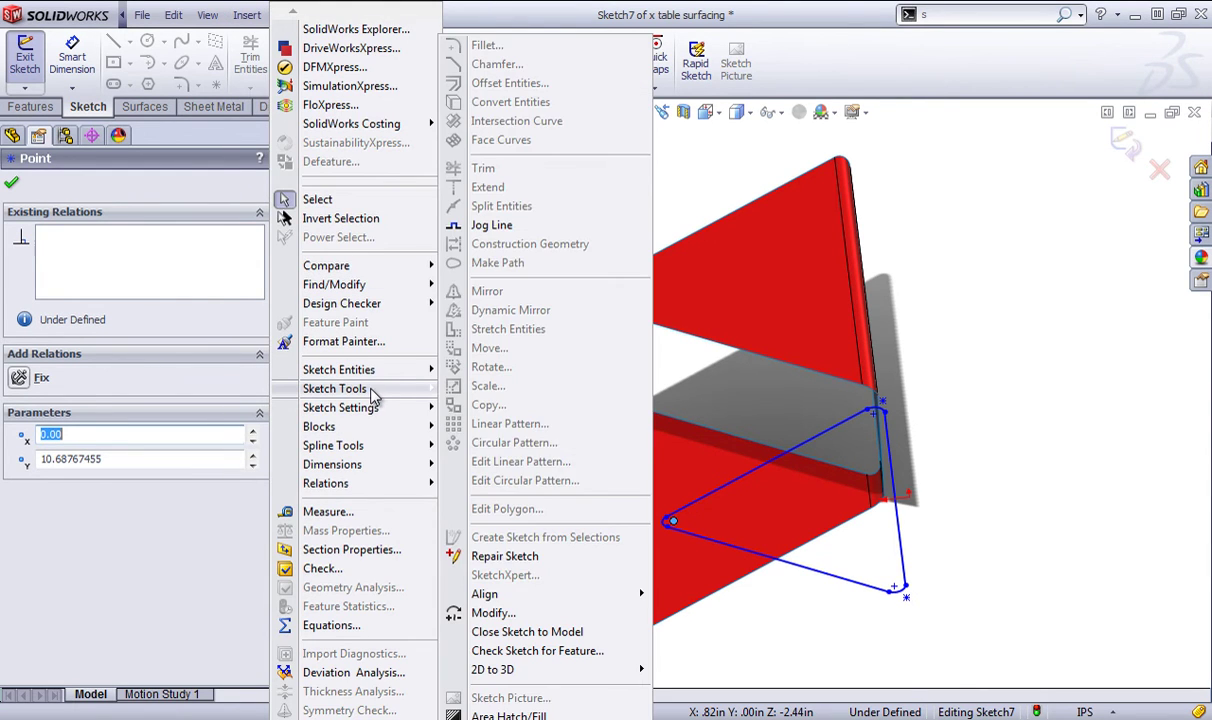
left_click(530, 606)
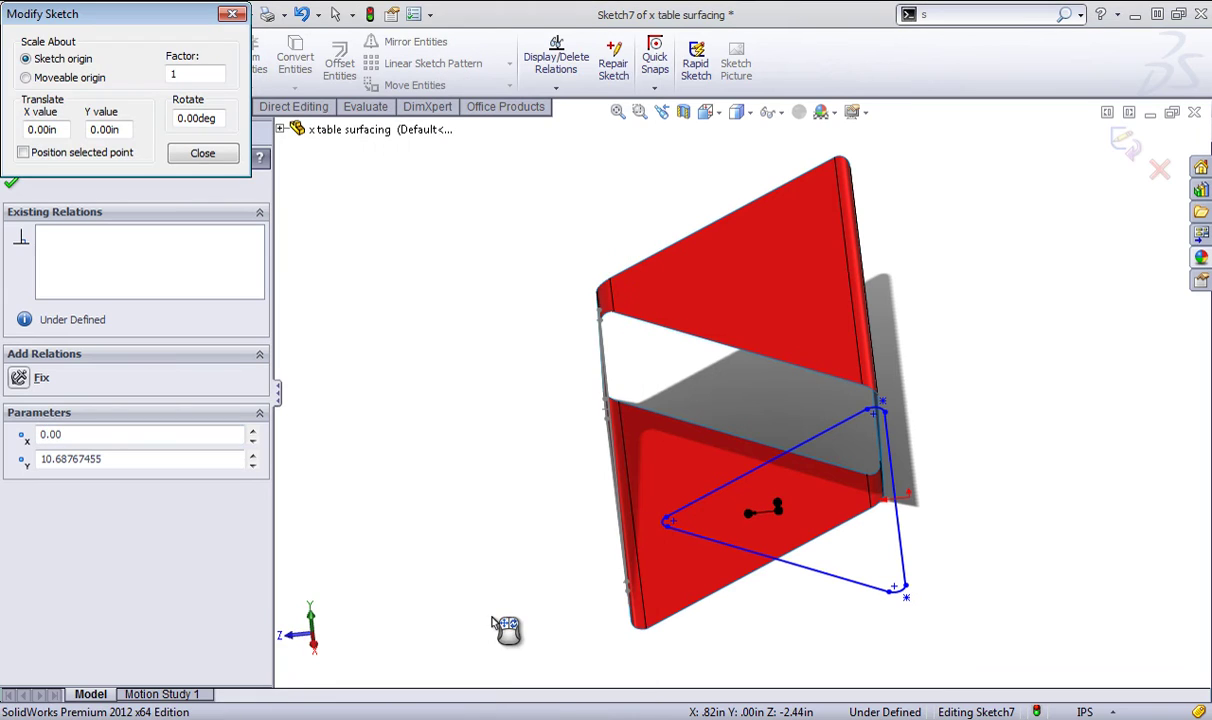
right_click(755, 516)
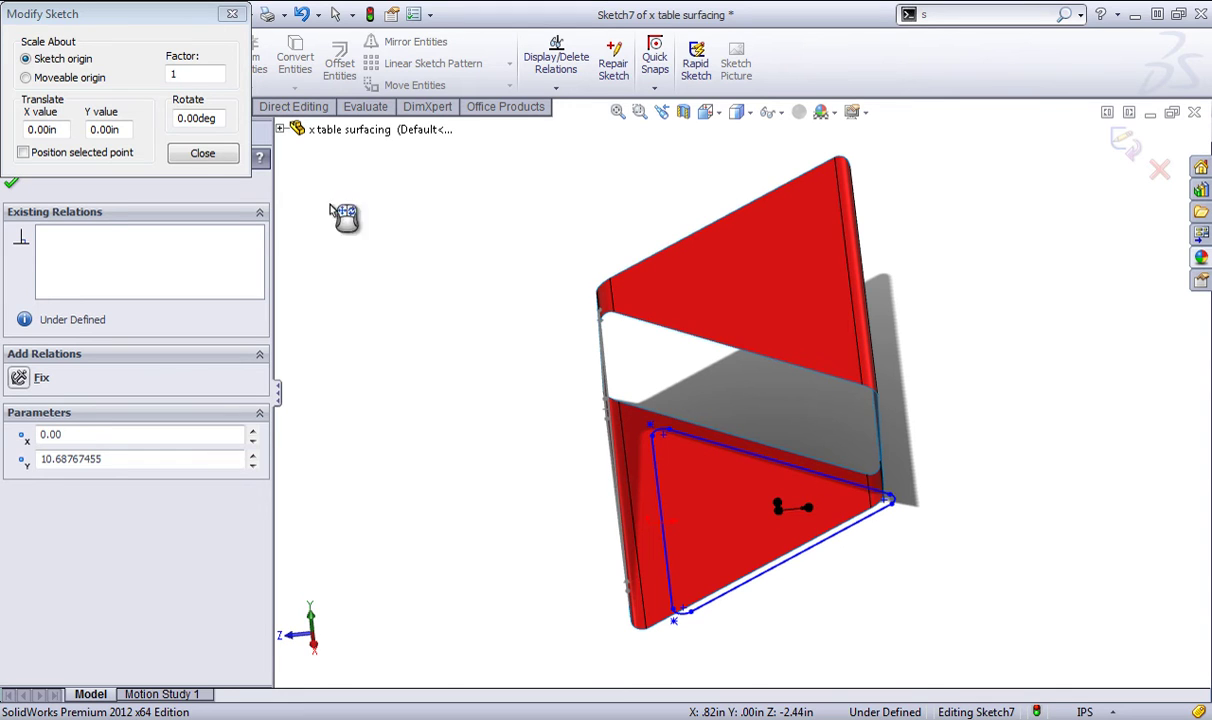
left_click(233, 157)
- Make the derived triangle's base line collinear with the bottom face's edge along the bend to the leg
middle_click_drag(982, 519, 906, 582)
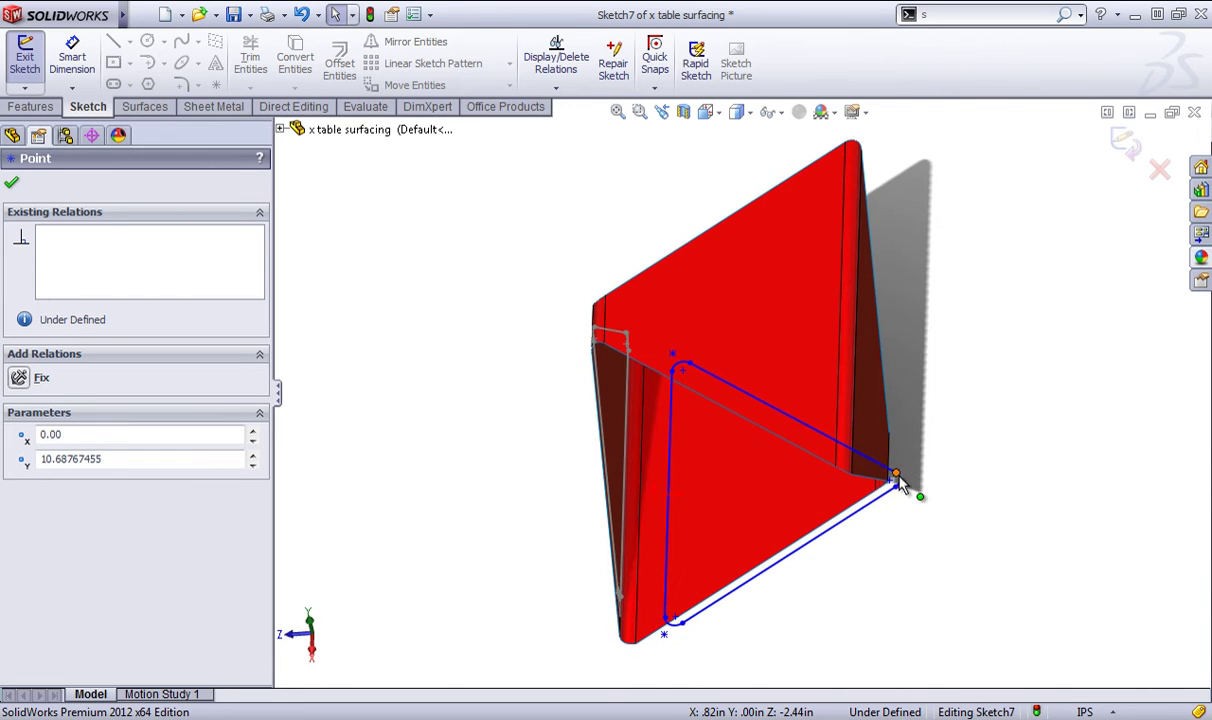
left_click(668, 509)
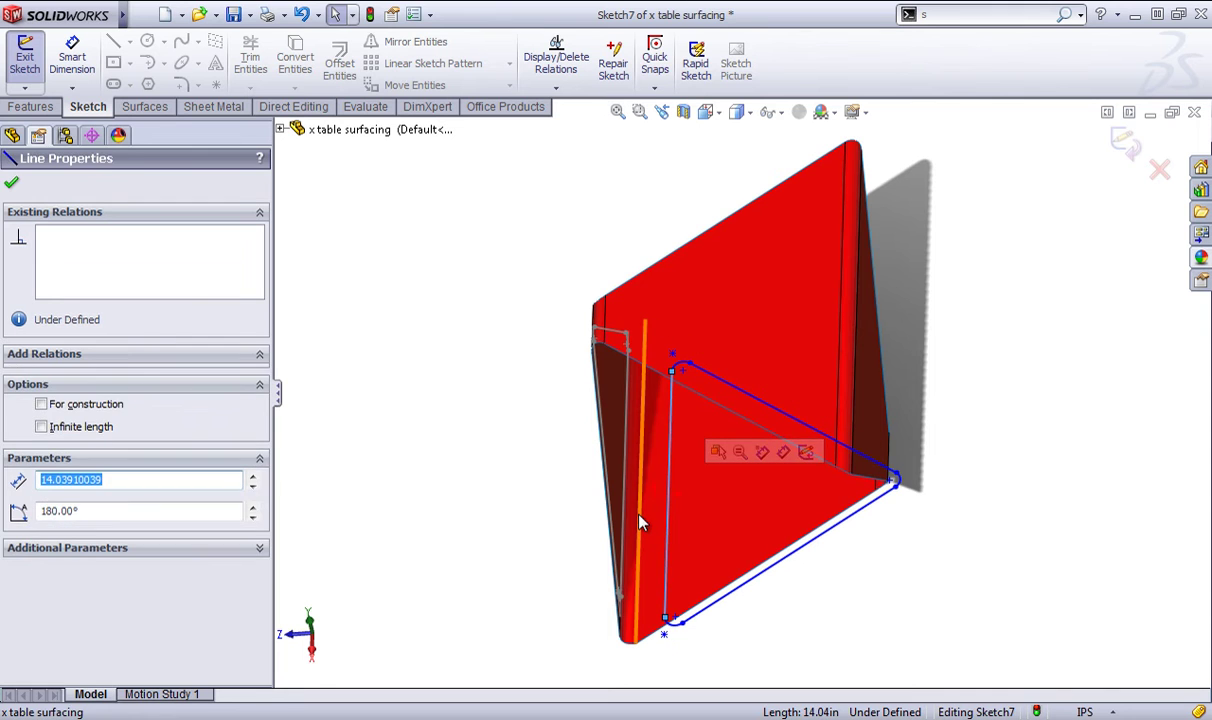
left_click(639, 517, "ctrl")
left_click(640, 519, "ctrl")
left_click(31, 494)
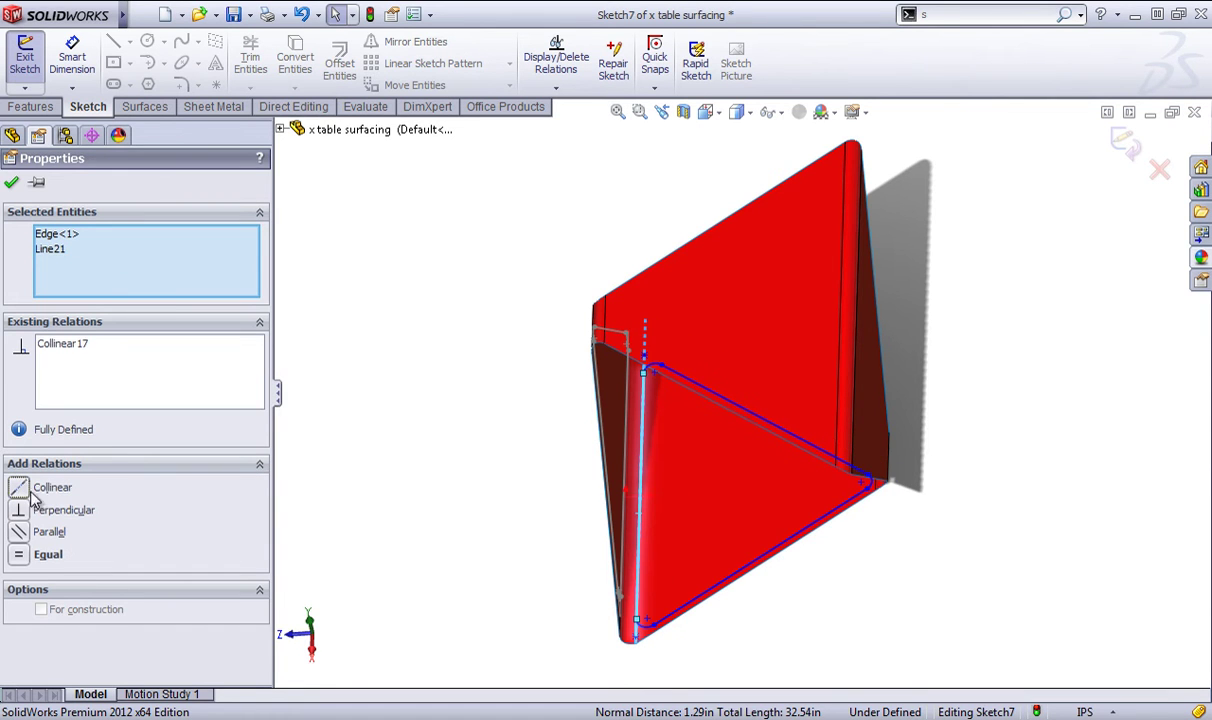
left_click(798, 566)
- Dimension the derived triangle's slanted line 1 in from the bottom face's adjacent outer edge and exit the sketch
middle_click_drag(798, 566, 835, 623)
middle_click_drag(456, 332, 572, 233)
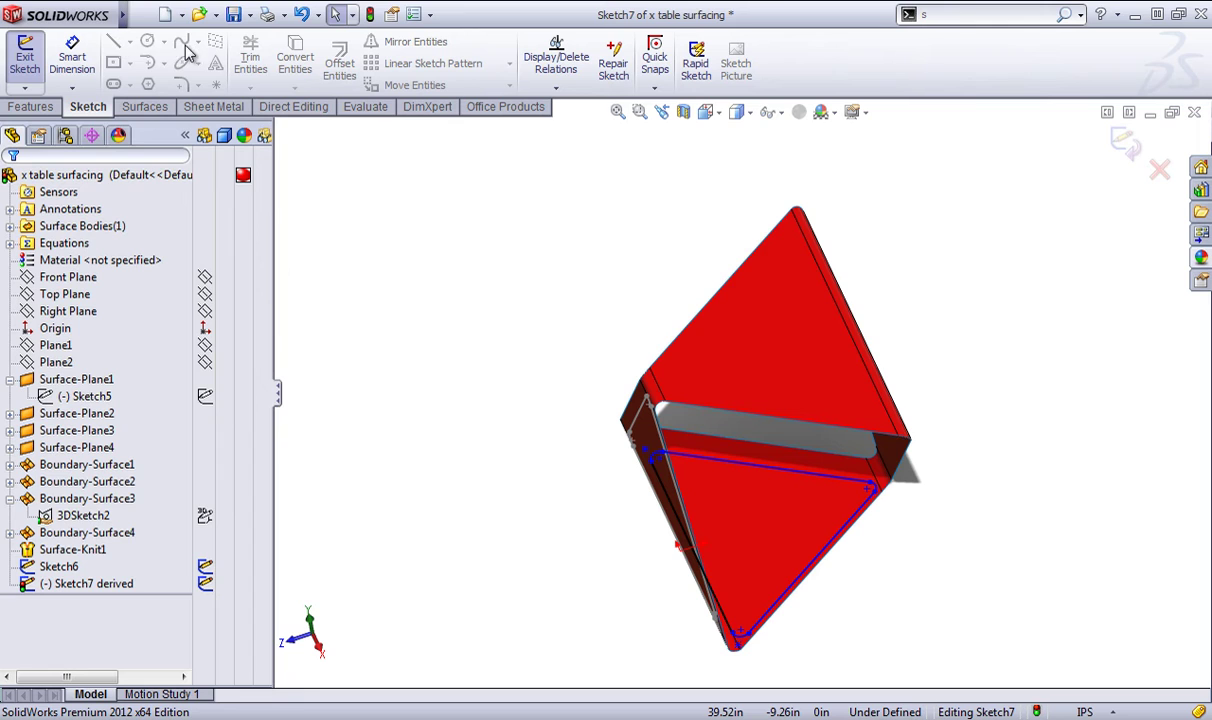
left_click(73, 63)
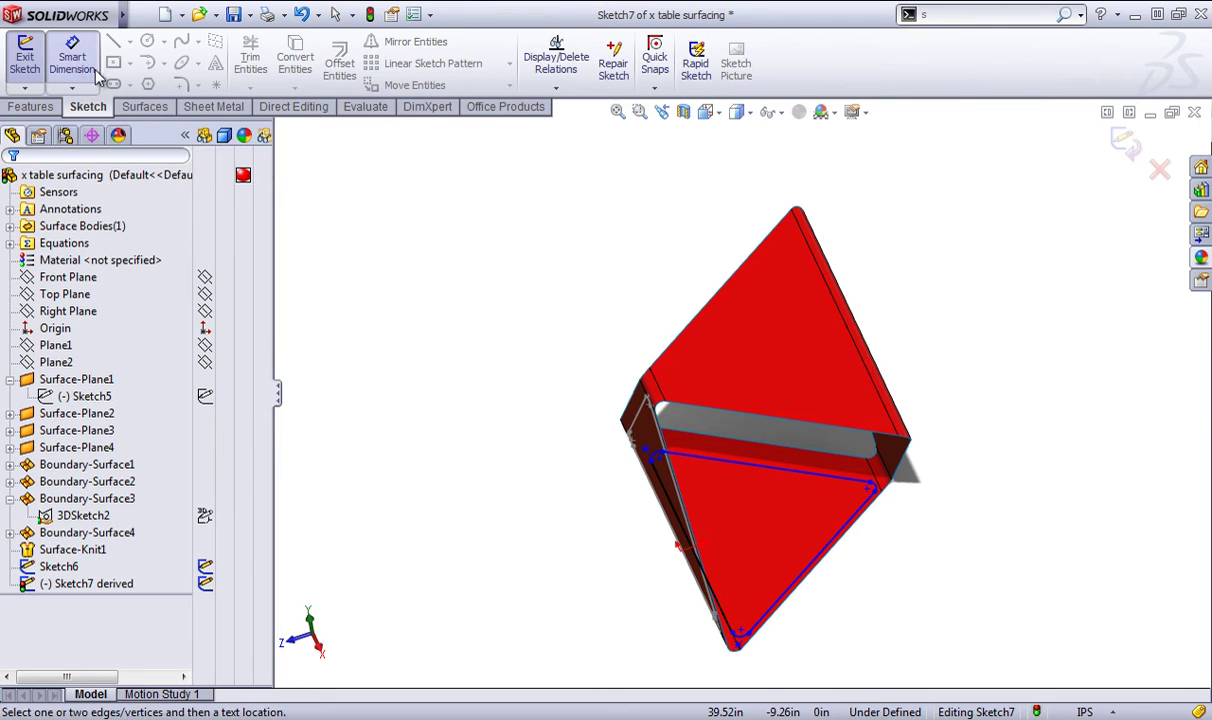
left_click(808, 480)
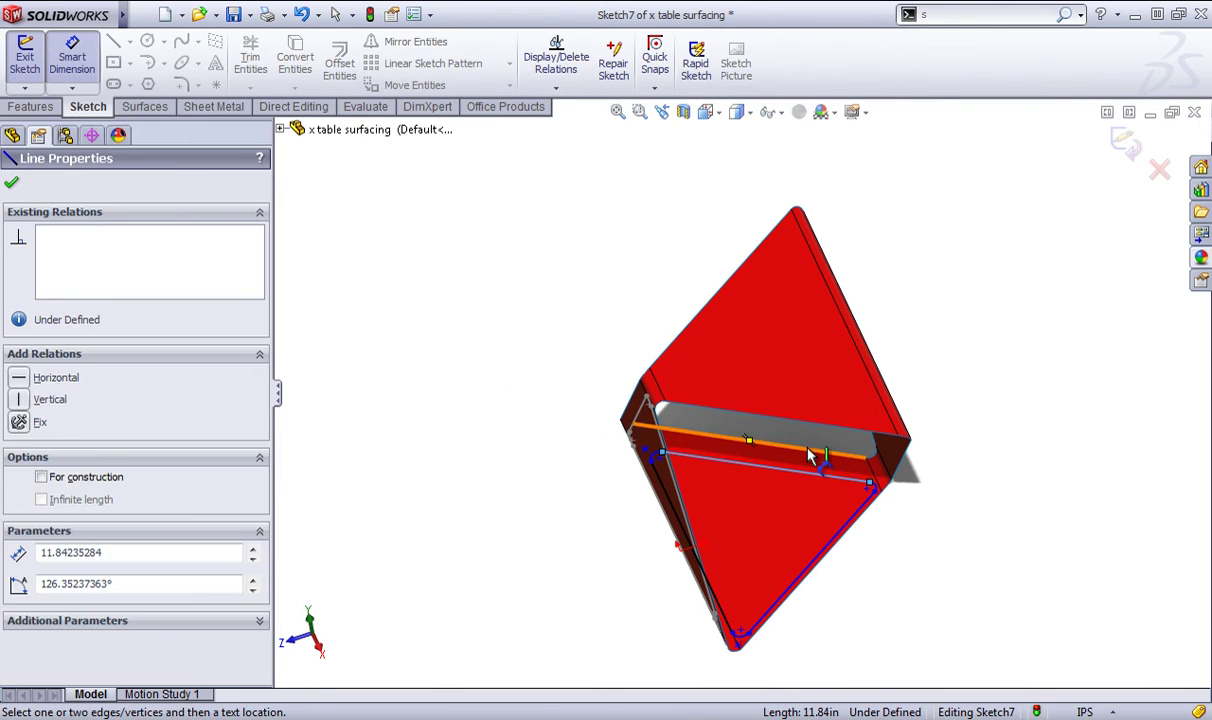
left_click(811, 462)
left_click(839, 481)
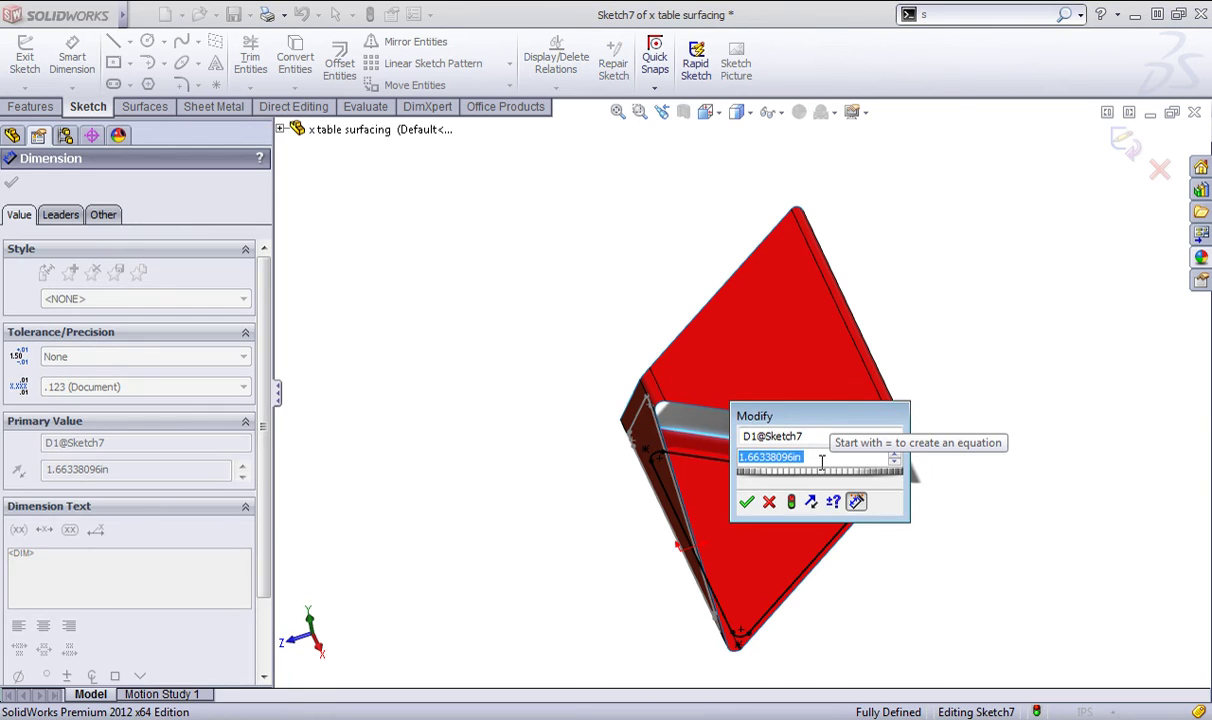
type("1")
key("Return")
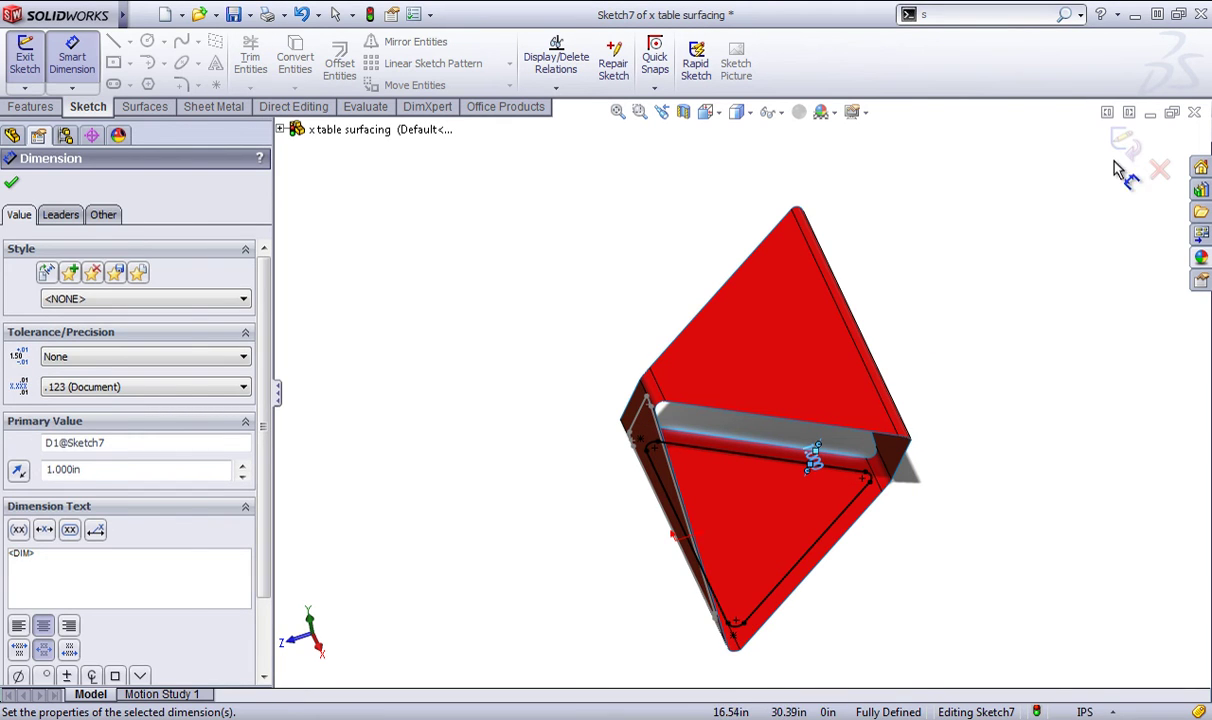
left_click(1122, 145)
- Insert a derived sketch of Sketch6 on the opposite leg face, Surface-Plane2
middle_click_drag(963, 522, 978, 423)
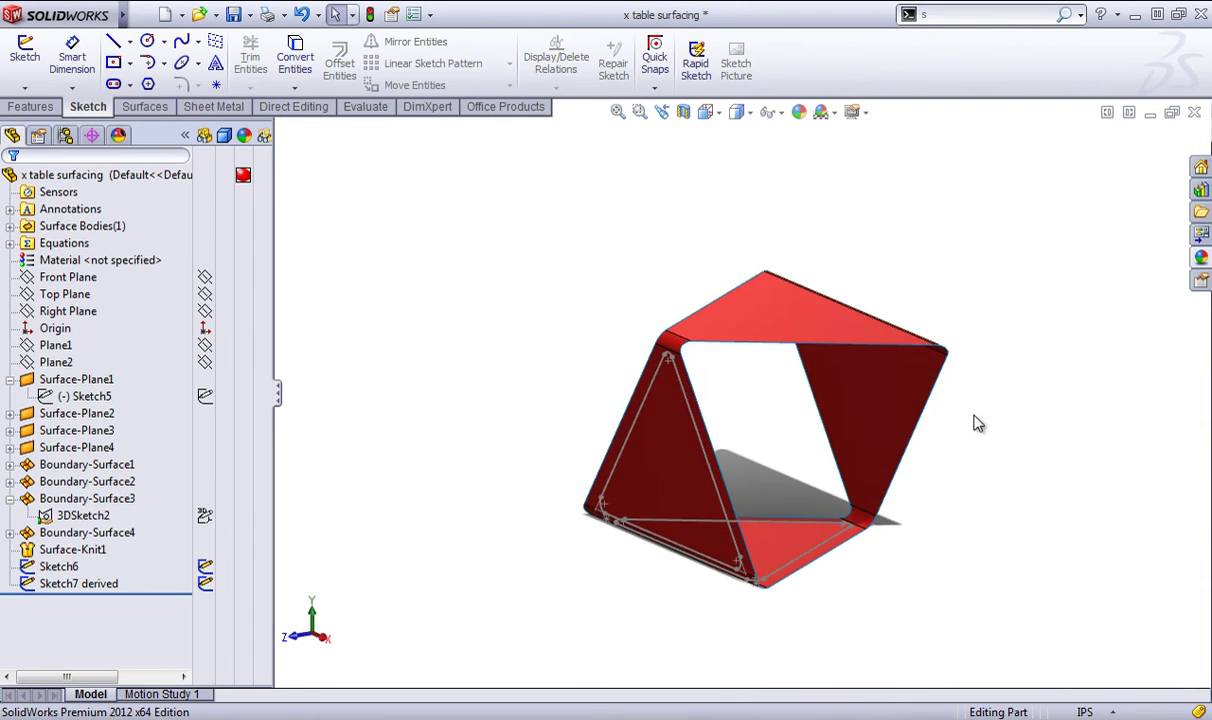
left_click(58, 566)
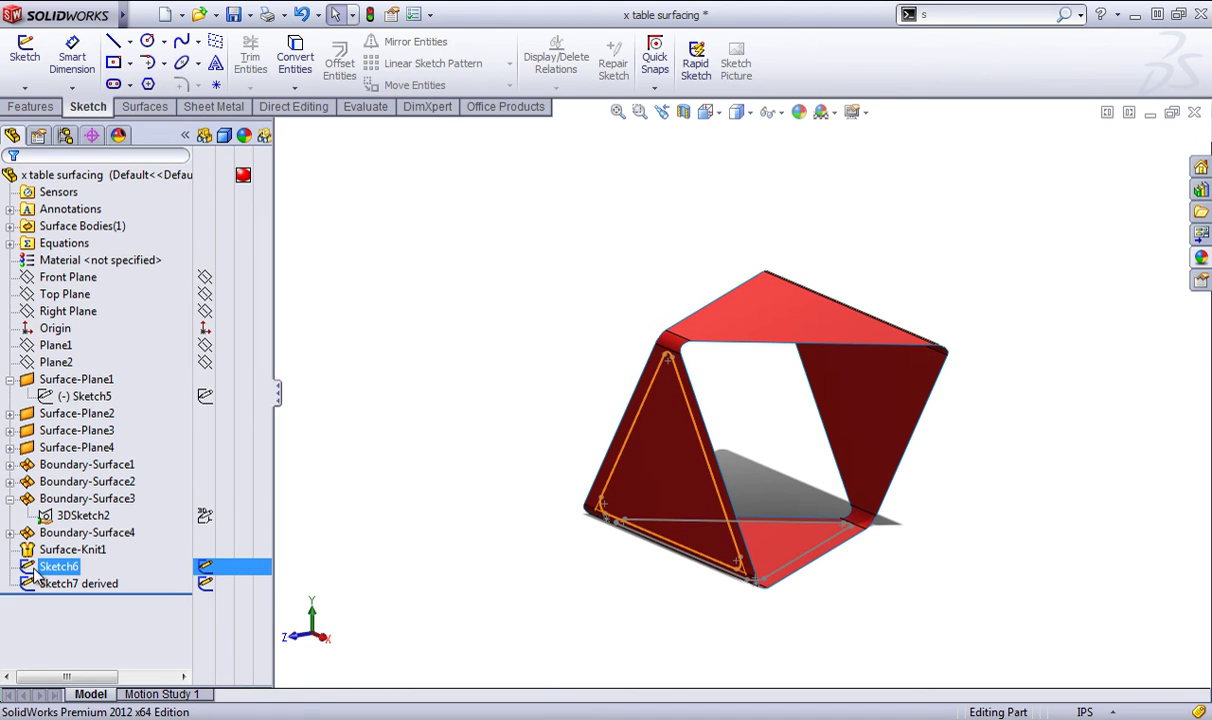
left_click(893, 430, "ctrl")
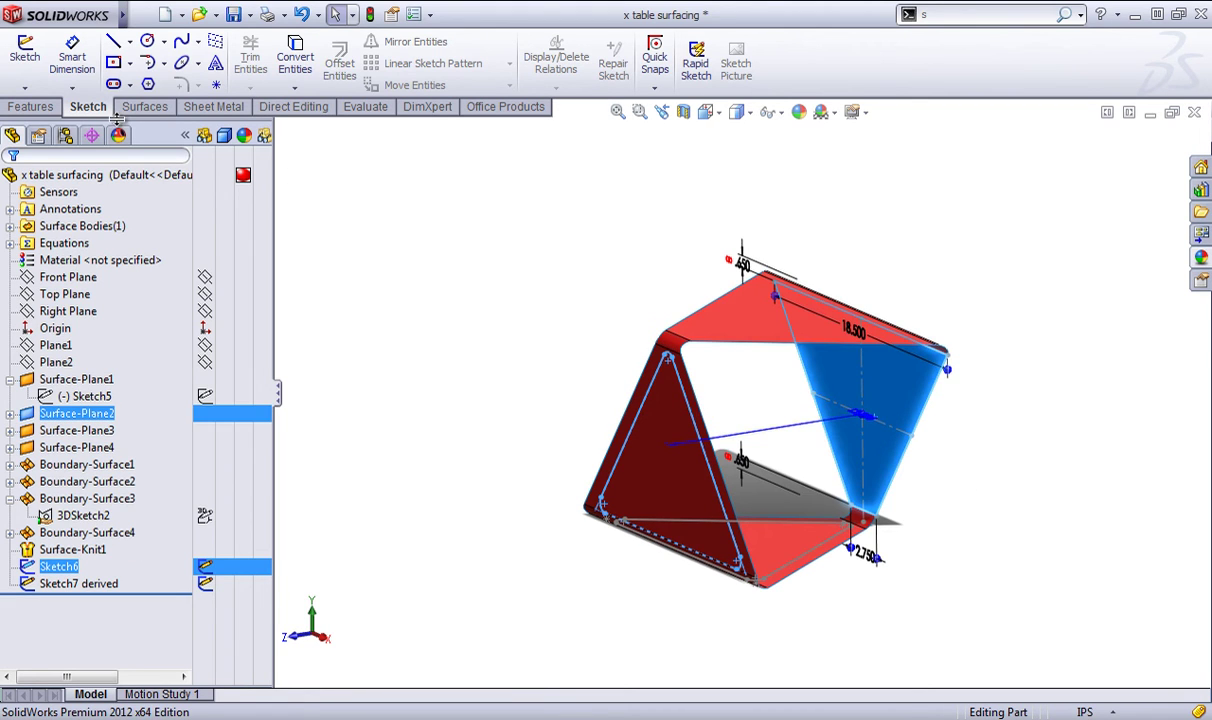
mouse_move(125, 14)
left_click(208, 14)
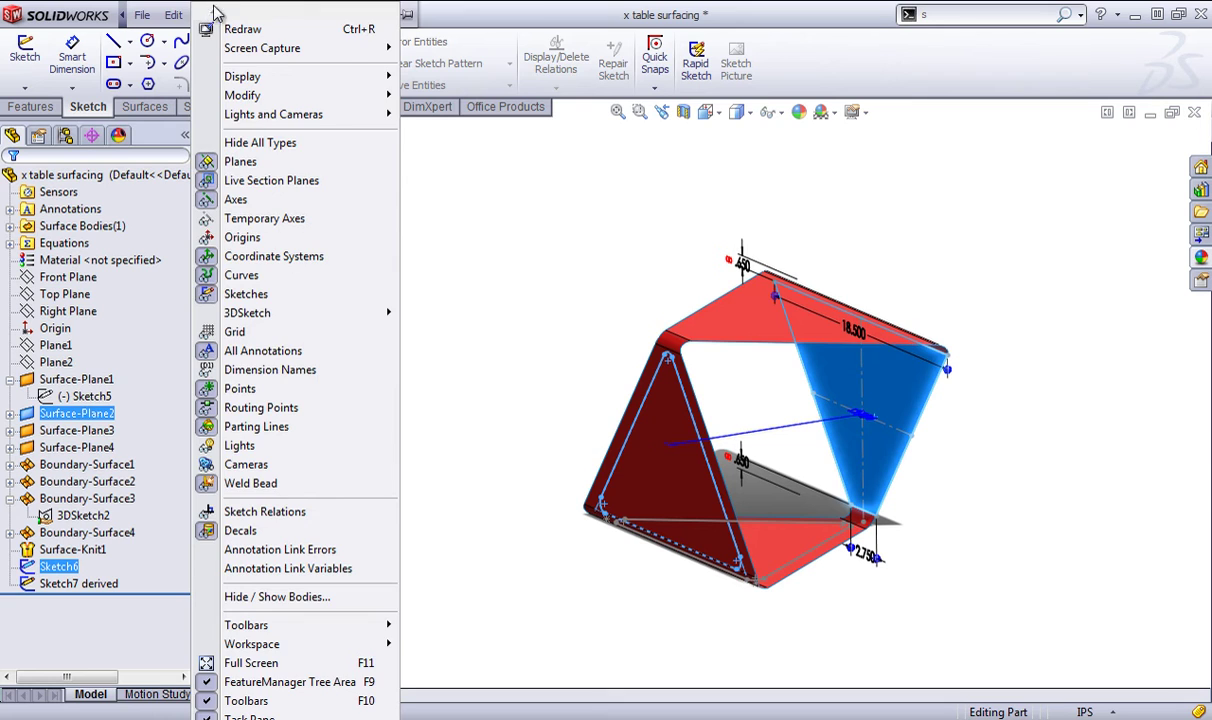
left_click(290, 436)
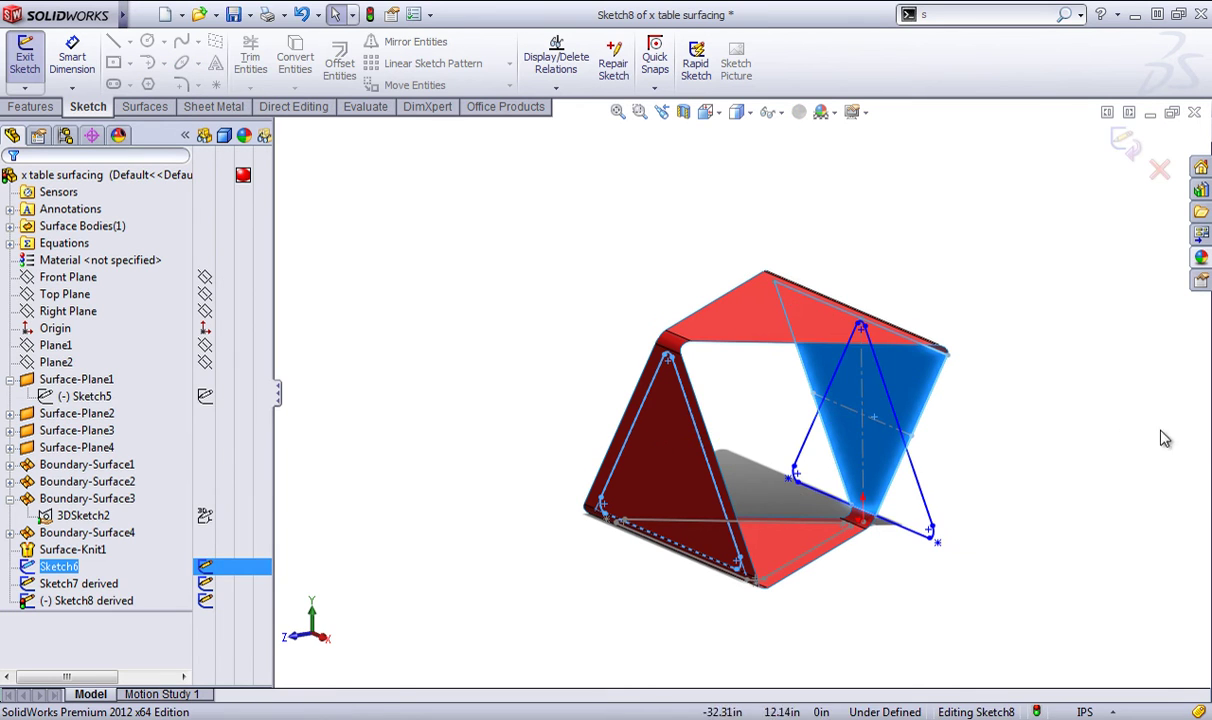
- Flip the new derived triangle upside down with Modify Sketch so its apex points toward the bottom of the leg
middle_click_drag(1165, 438, 843, 432)
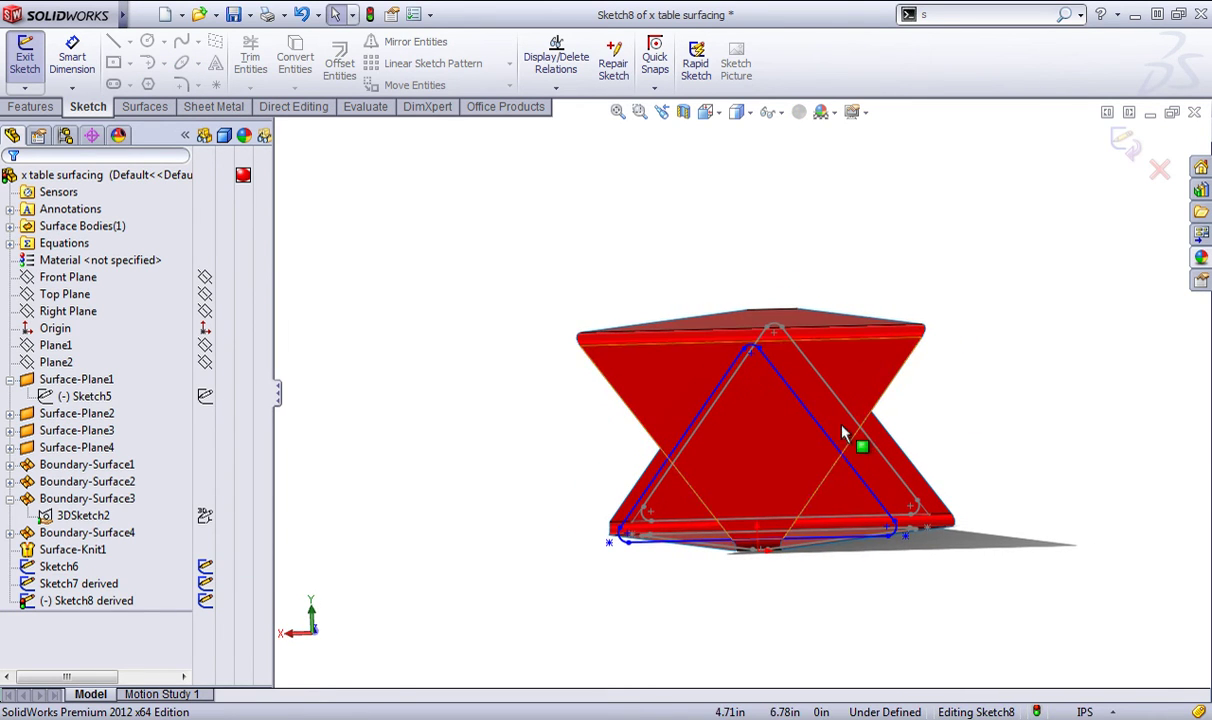
mouse_move(125, 14)
left_click(247, 14)
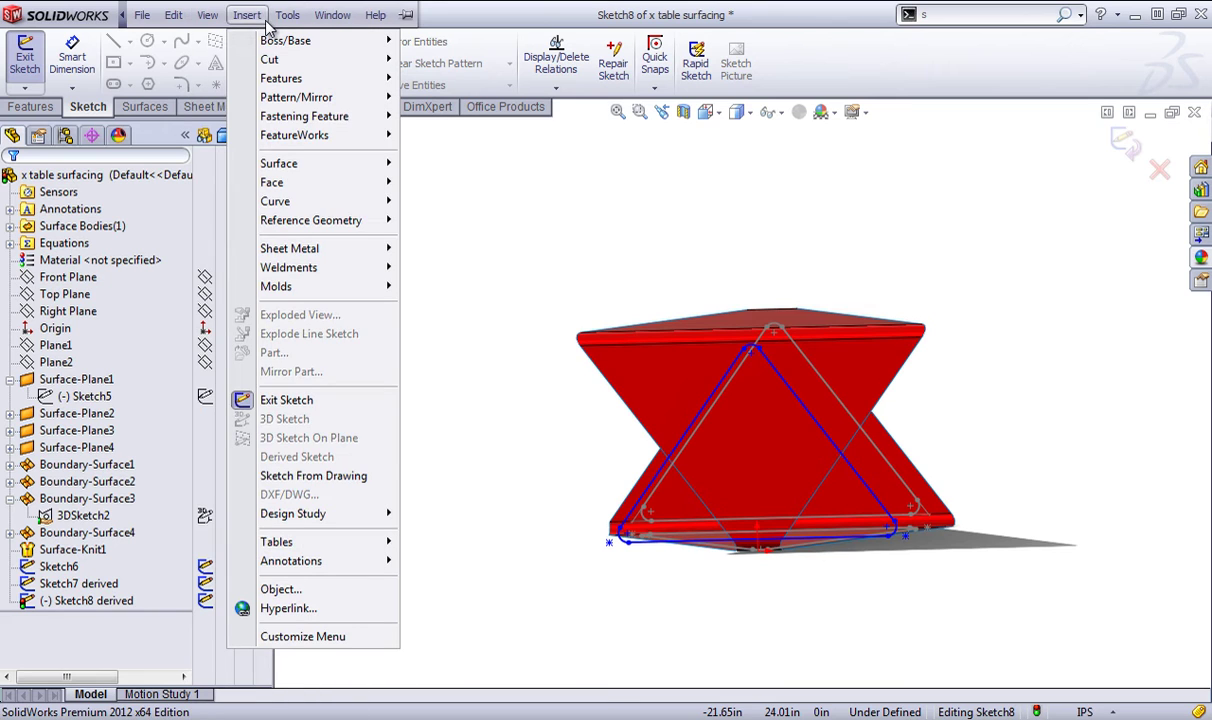
mouse_move(287, 14)
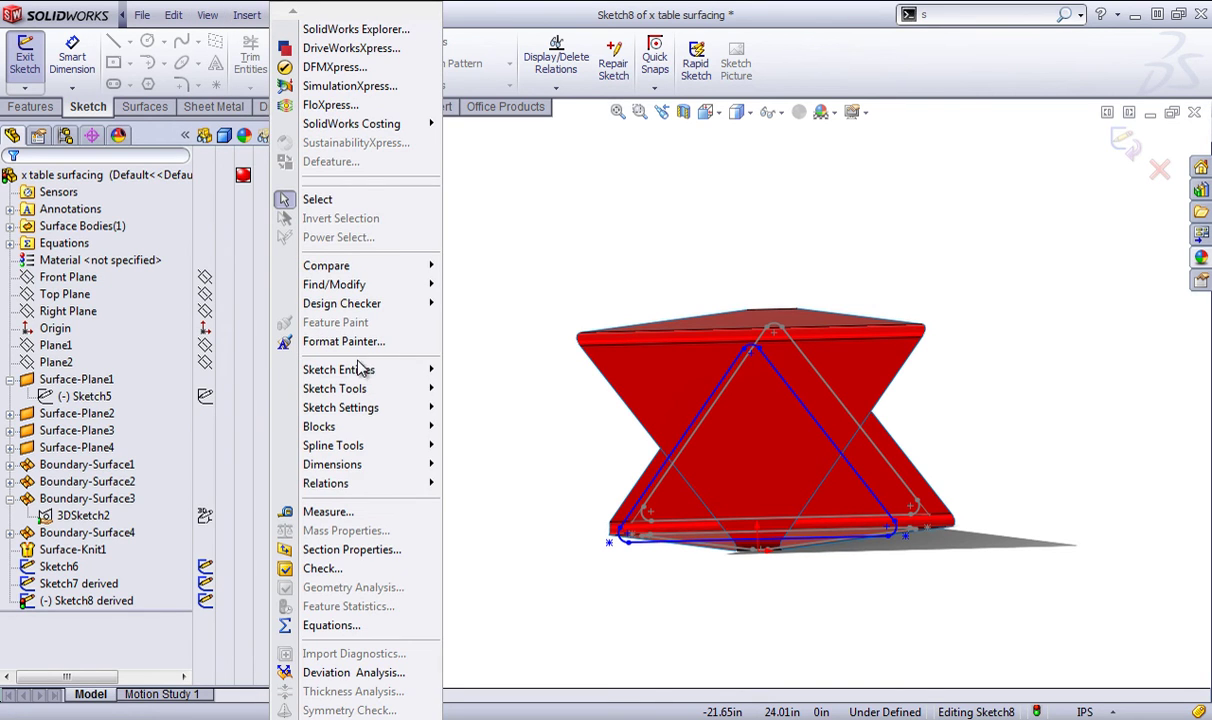
mouse_move(335, 388)
left_click(520, 606)
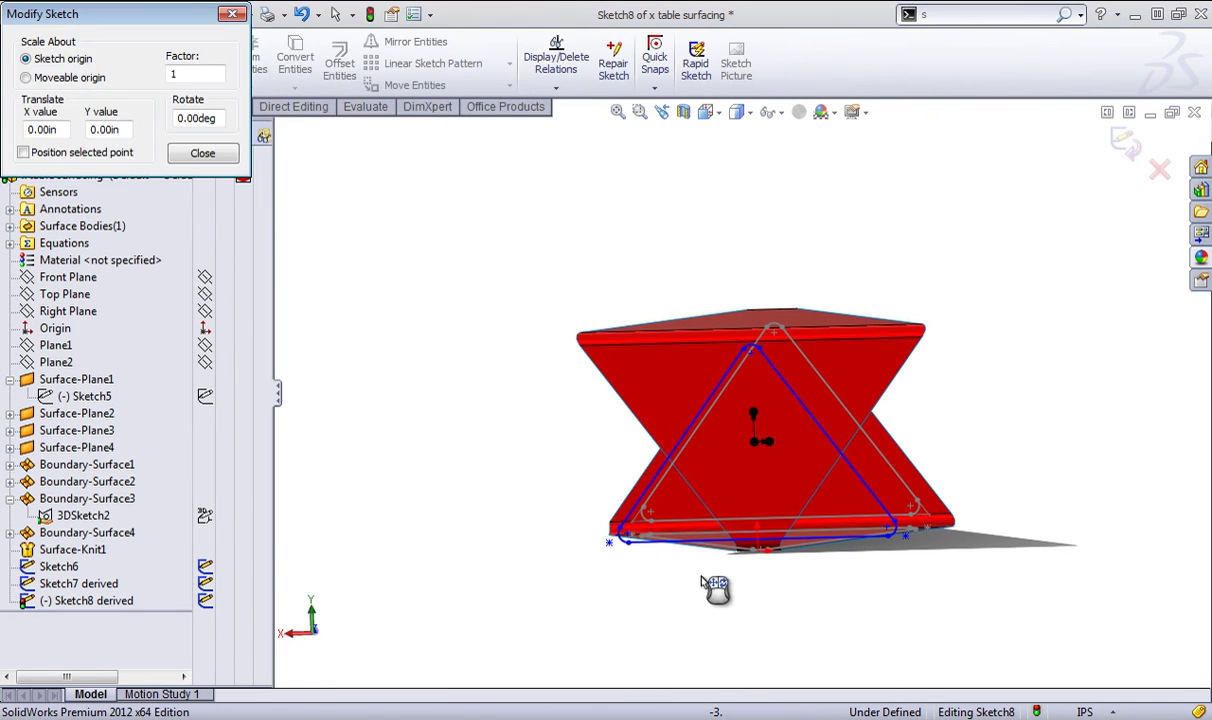
left_click(756, 415)
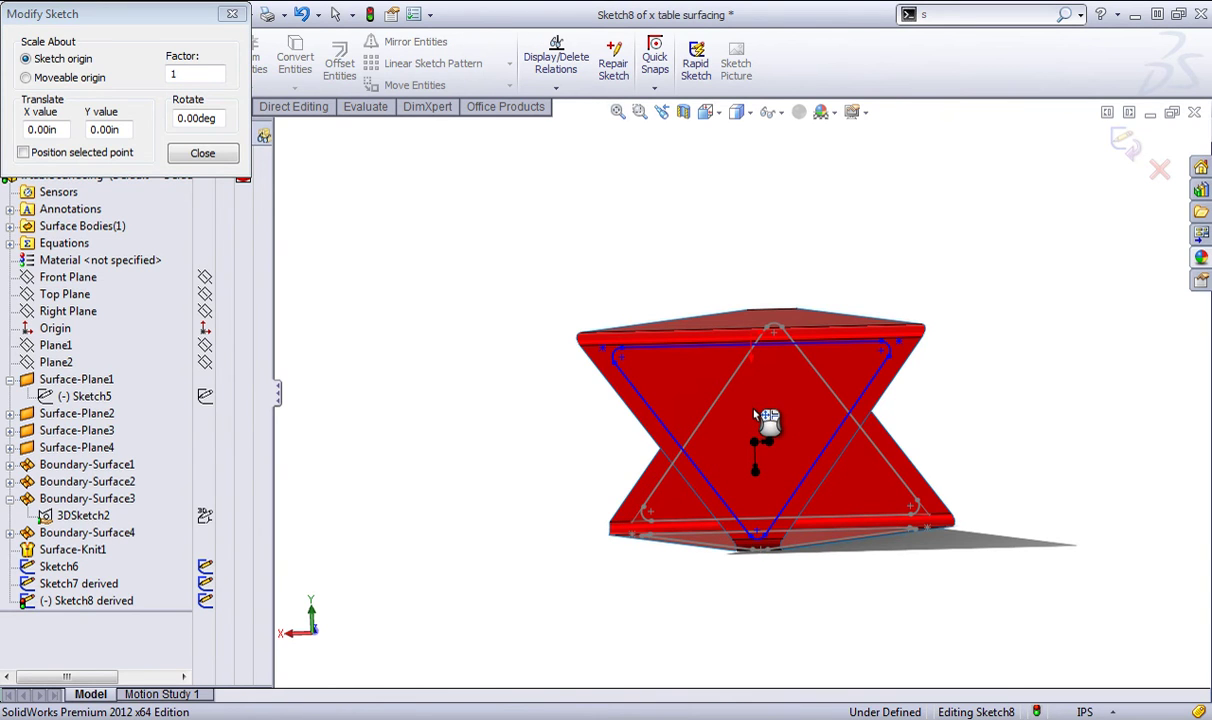
left_click(202, 153)
- Make the flipped triangle's upper line collinear with the leg face's edge along the top bend
scroll(785, 373, "down", 3)
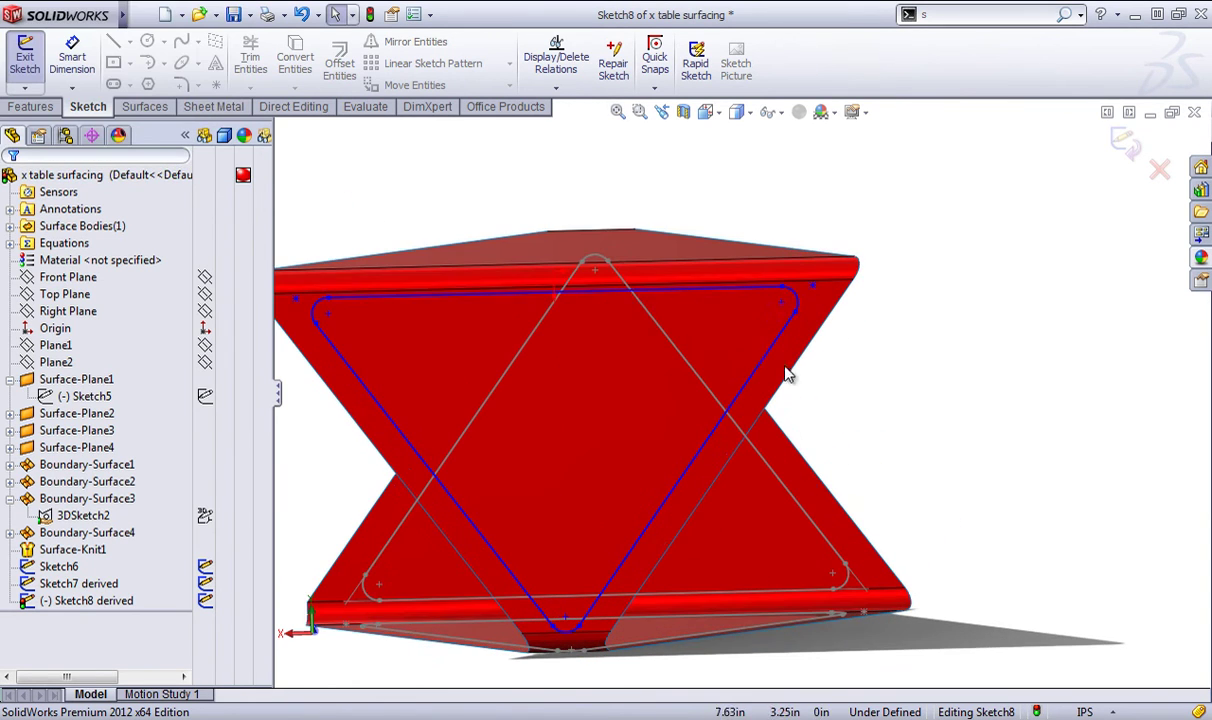
left_click(766, 298)
left_click(714, 272)
left_click(775, 297, "ctrl")
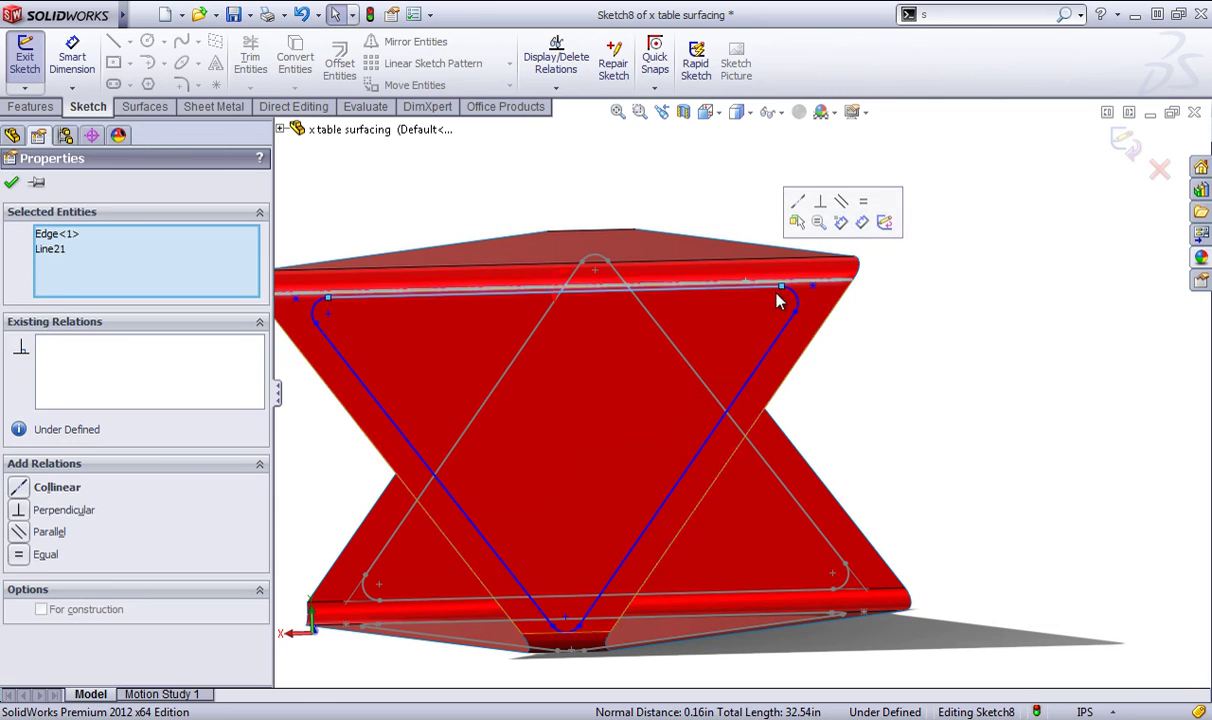
left_click(800, 213)
left_click(927, 425)
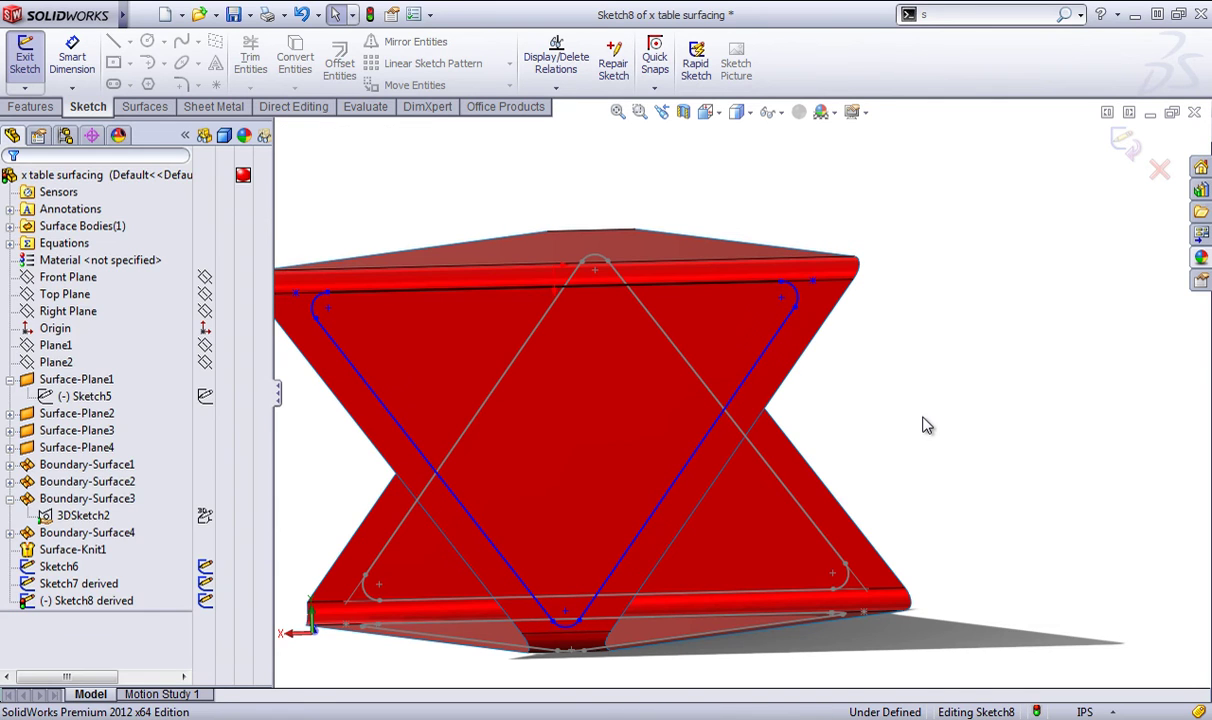
- Dimension the flipped triangle's slanted line 1 in from the leg face's side edge and exit the sketch
key("s")
left_click(974, 430)
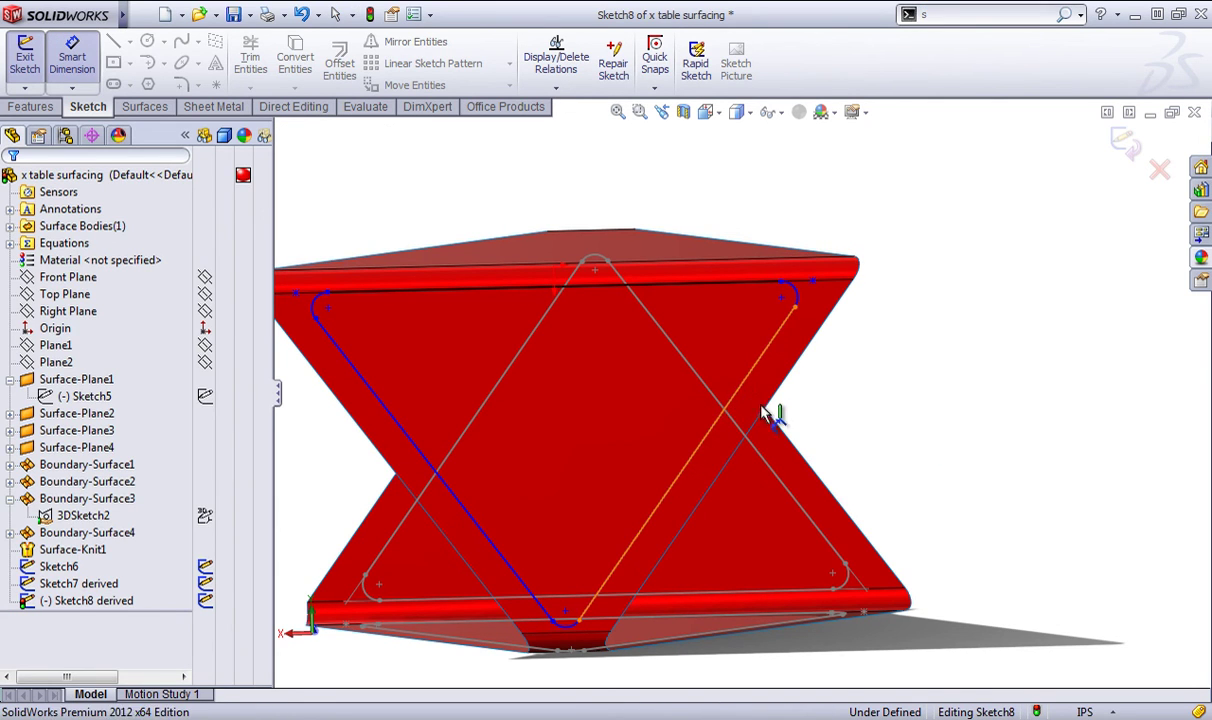
left_click(764, 413)
left_click(908, 408)
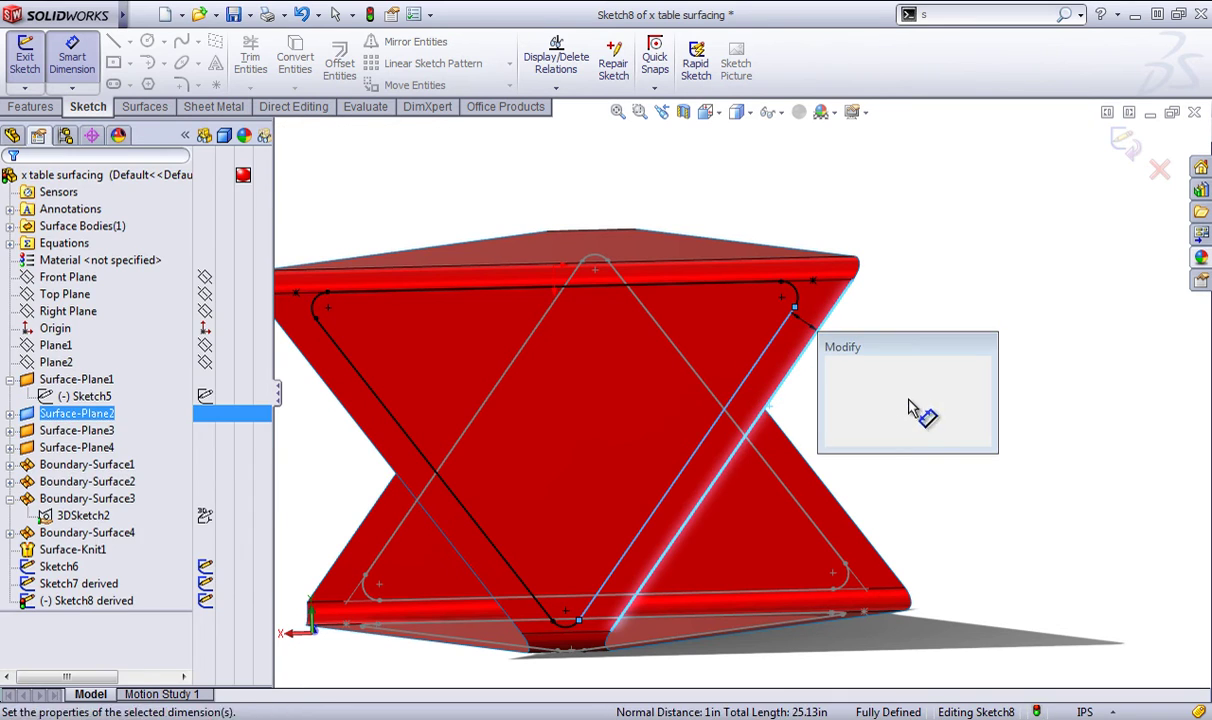
left_click(836, 431)
scroll(988, 357, "up", 3)
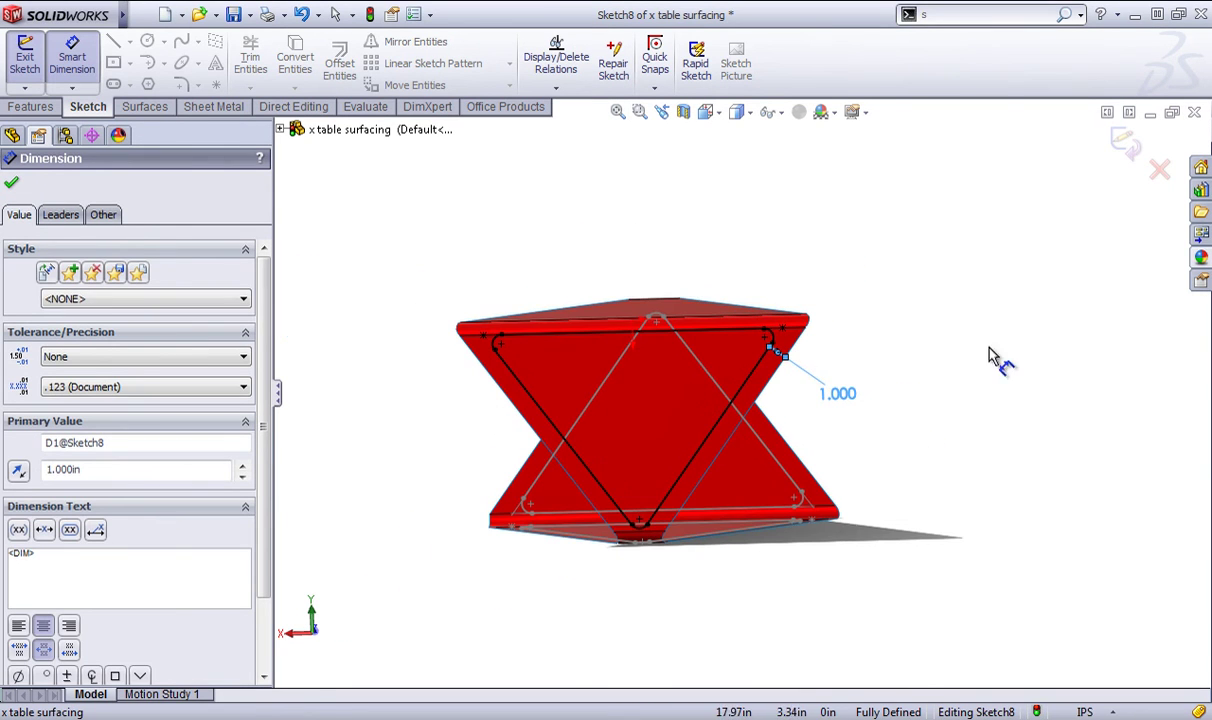
left_click(1126, 145)
- Trim the rounded triangular opening out of the first leg face with Sketch6, using Remove selections
middle_click_drag(837, 321, 963, 360)
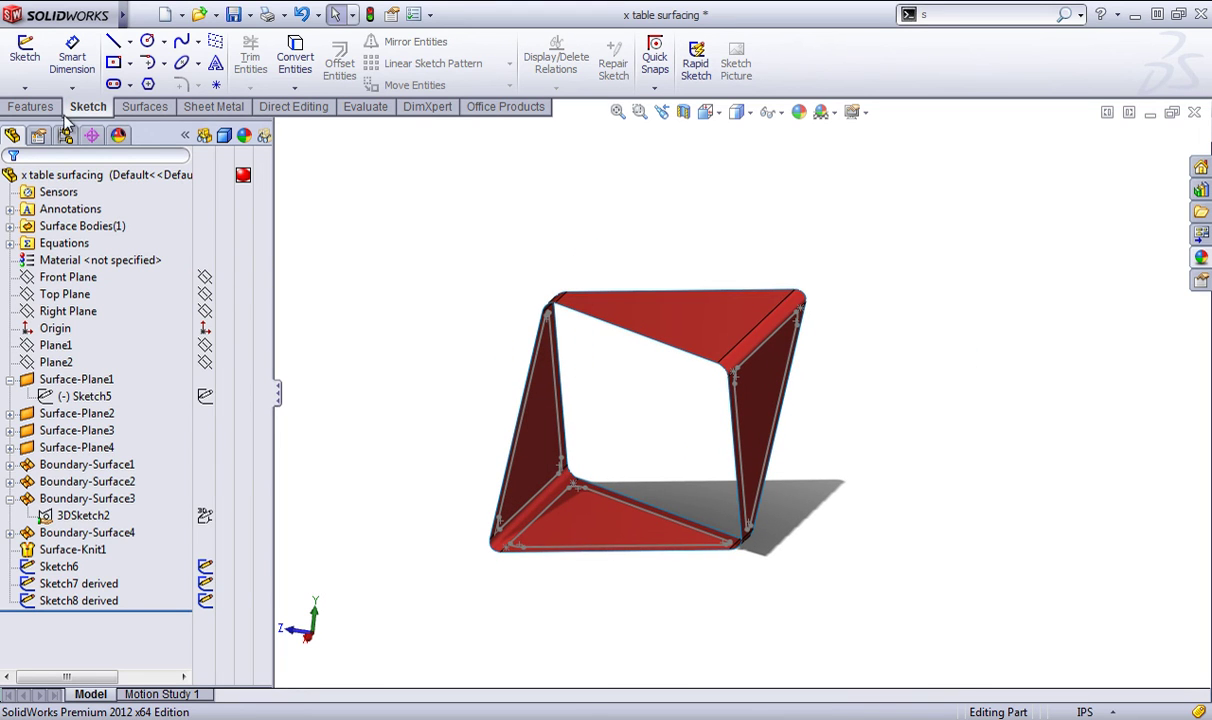
middle_click_drag(541, 392, 640, 322)
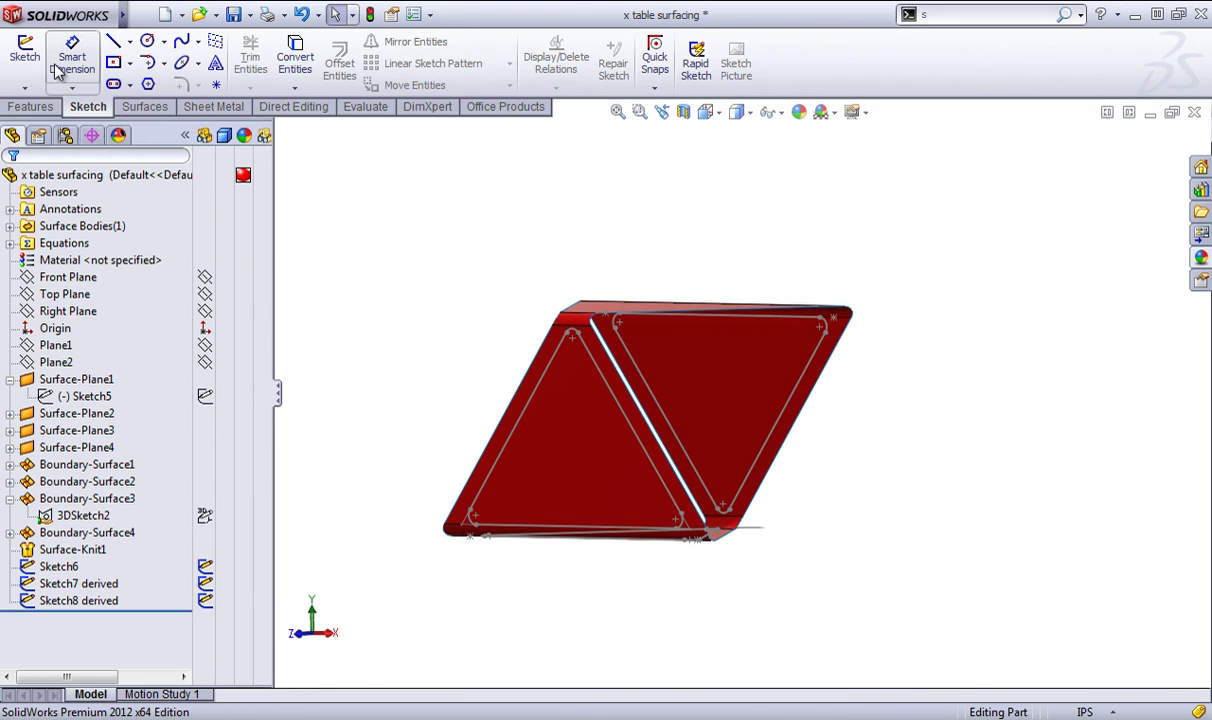
left_click(150, 107)
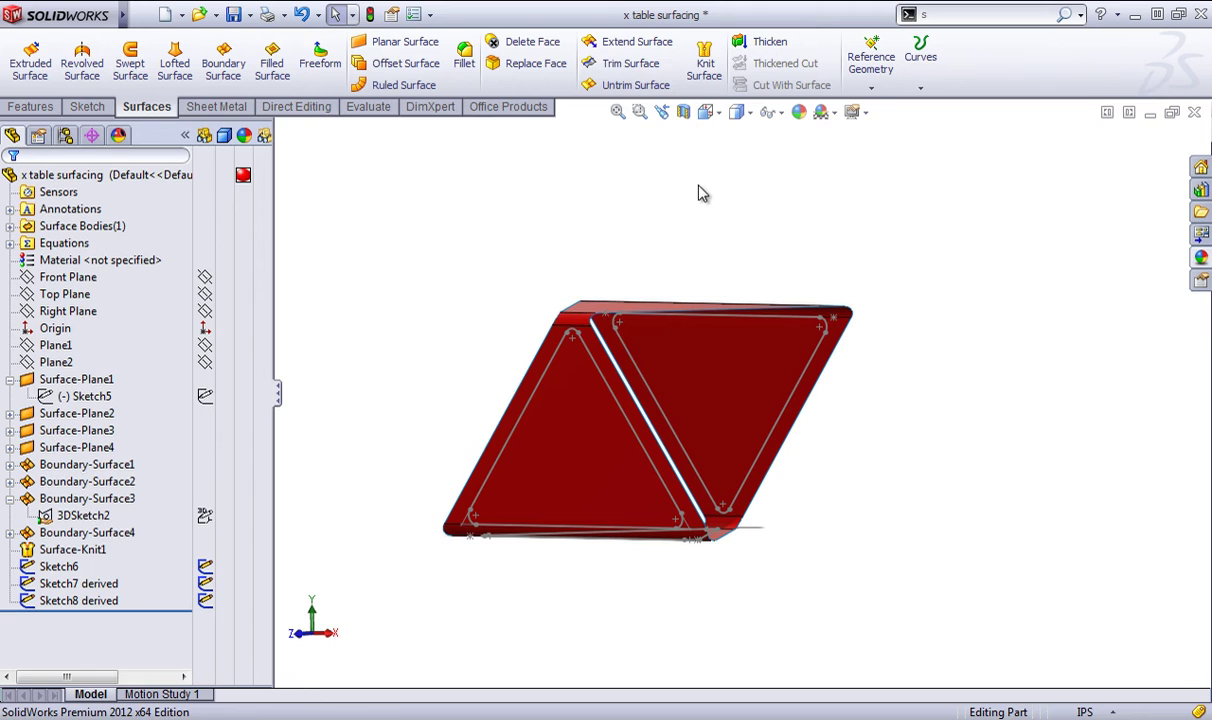
left_click(628, 63)
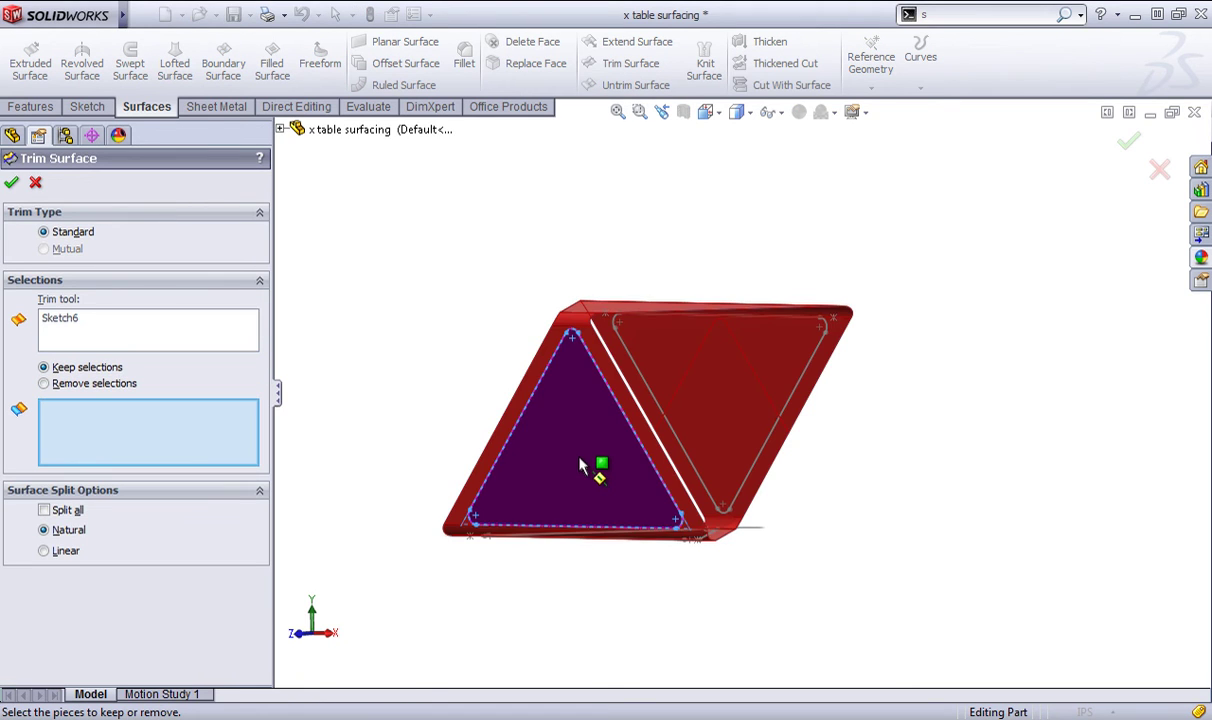
left_click(92, 383)
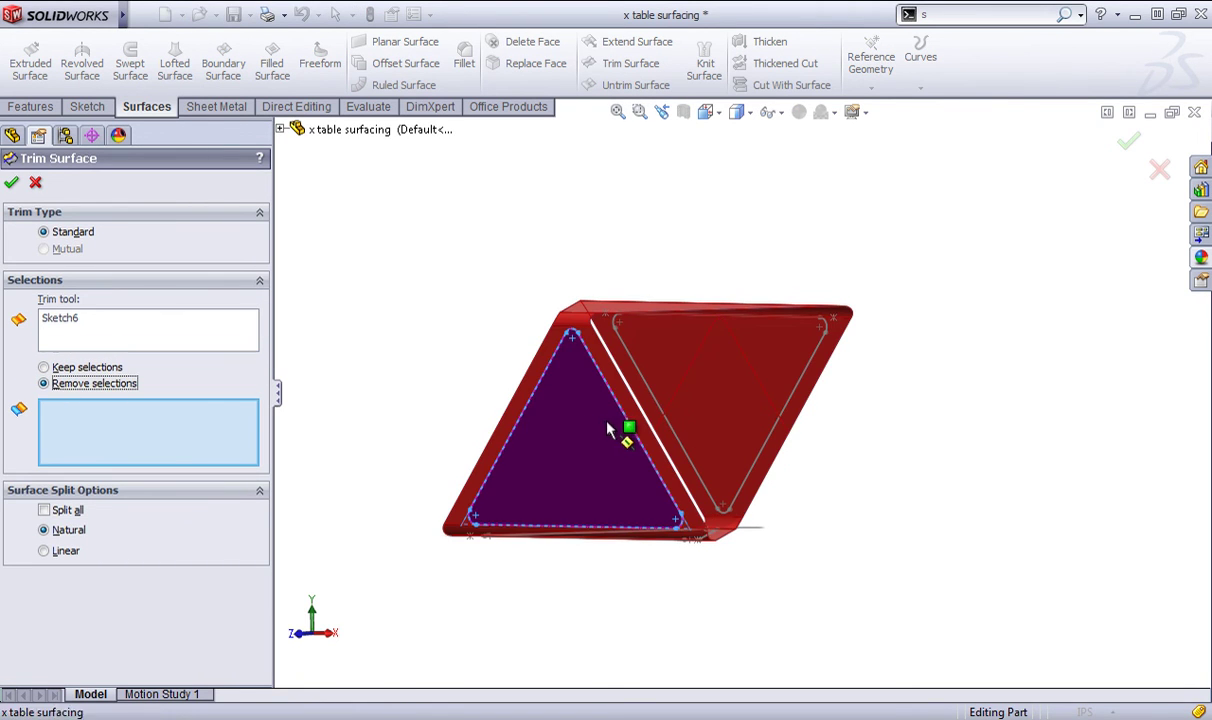
left_click(576, 400)
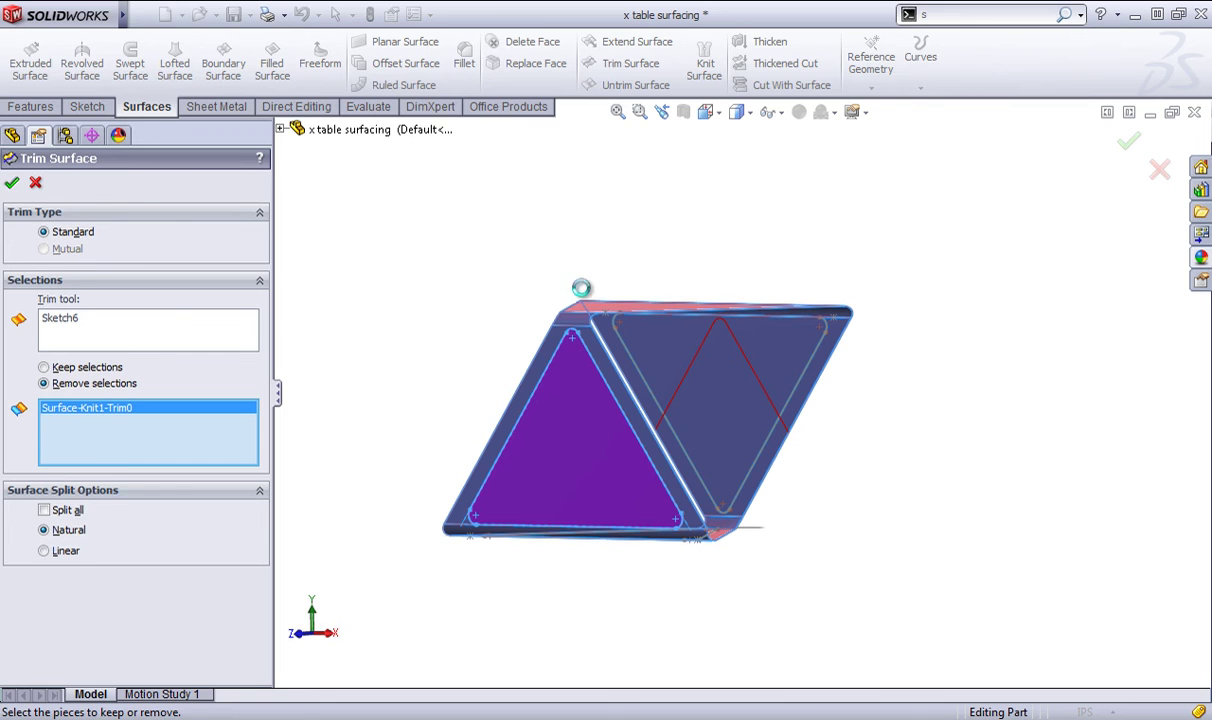
left_click(855, 213)
- Trim the inverted triangular opening out of the opposite leg face, using derived Sketch8 as the trim tool and removing the enclosed piece
middle_click_drag(845, 264, 755, 288)
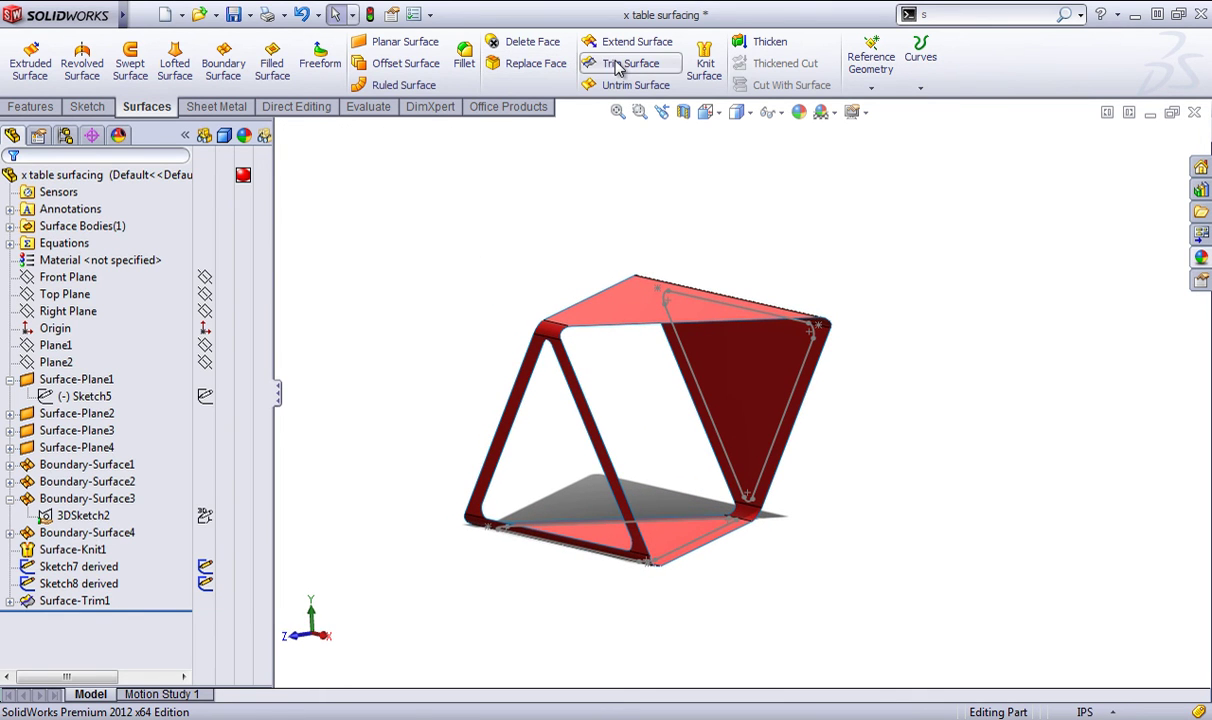
left_click(620, 64)
left_click(790, 395)
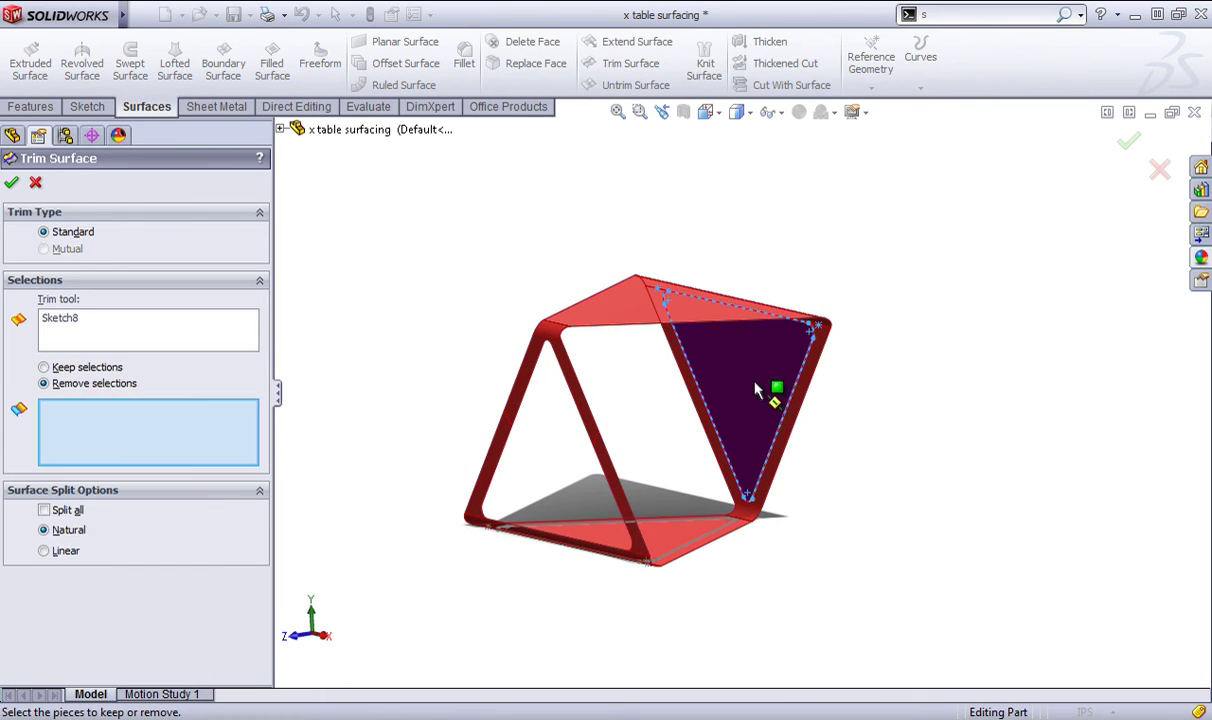
left_click(757, 390)
key("Return")
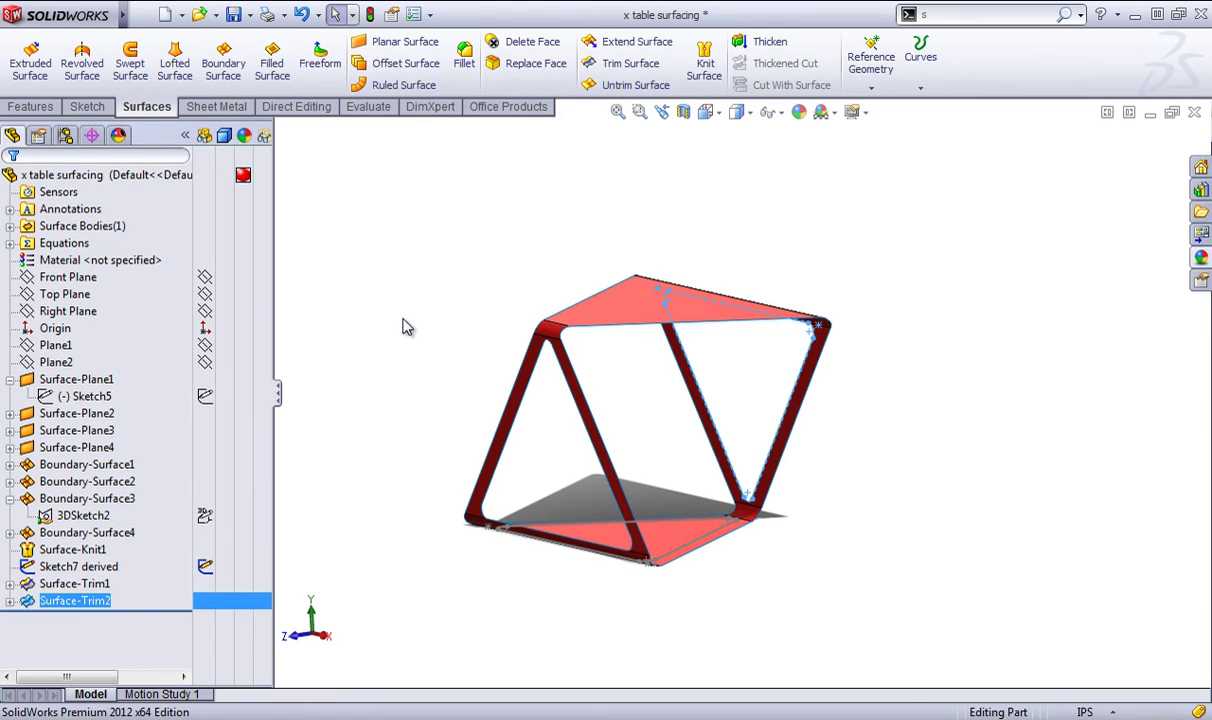
- Trim the triangular opening out of the bottom face with derived Sketch7, removing the piece inside it
left_click(620, 66)
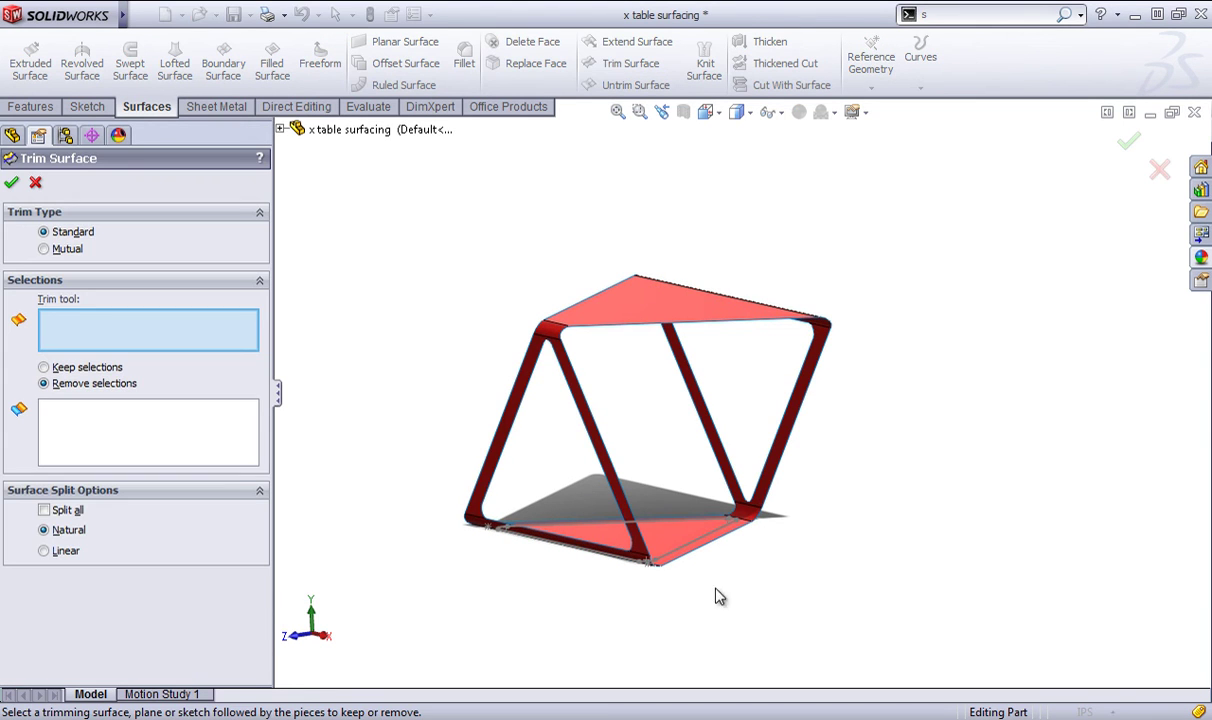
left_click(683, 545)
middle_click_drag(694, 542, 673, 546)
left_click(662, 523)
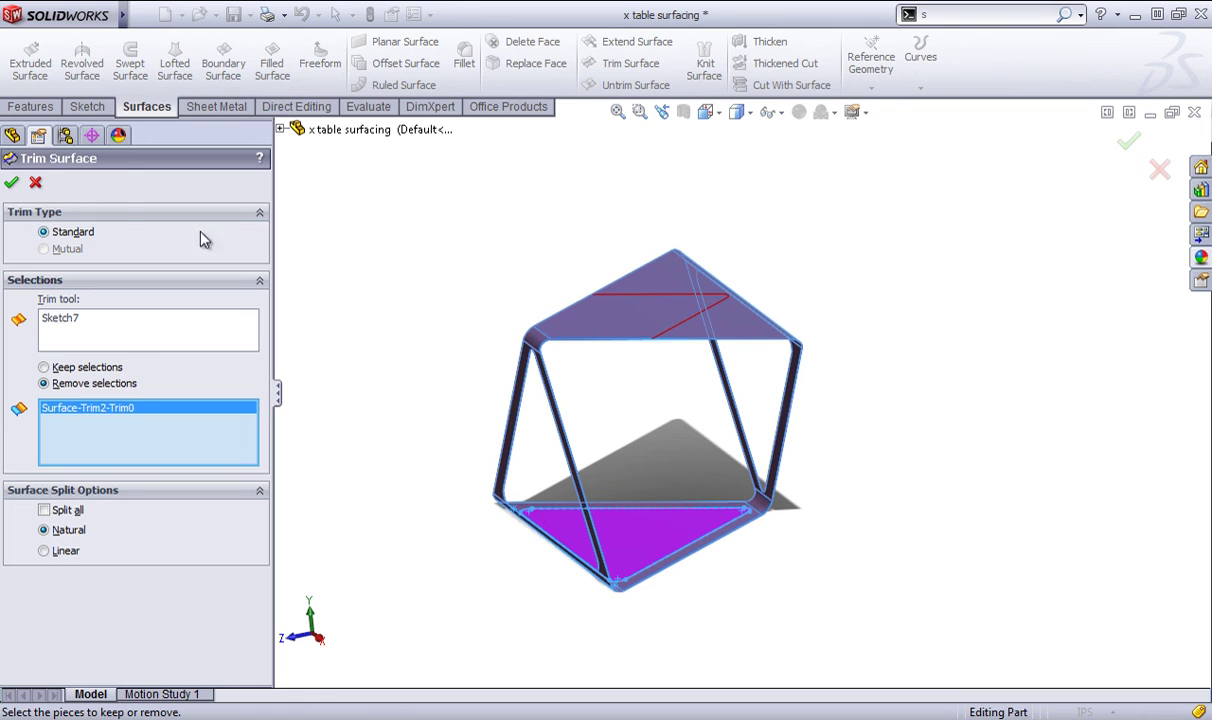
key("Return")
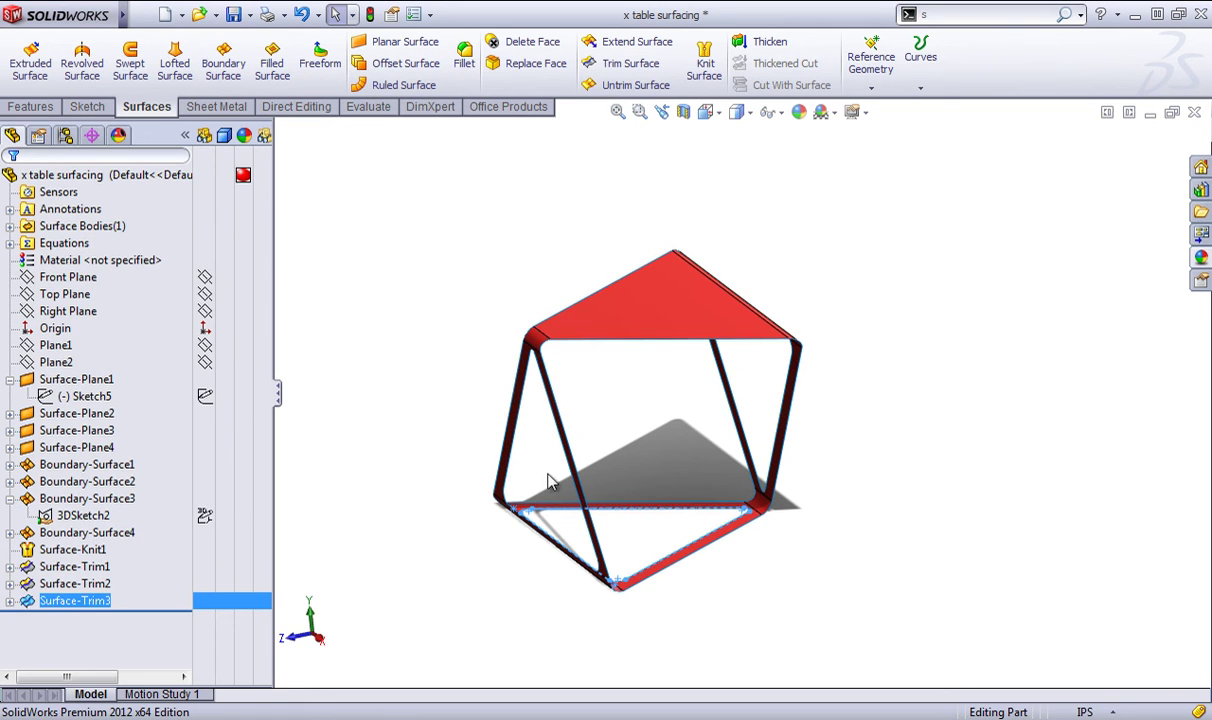
left_click(430, 475)
- Start a Thicken of the trimmed table surface, Surface-Trim3, with a thickness of 0.125 in
middle_click_drag(530, 449, 548, 424)
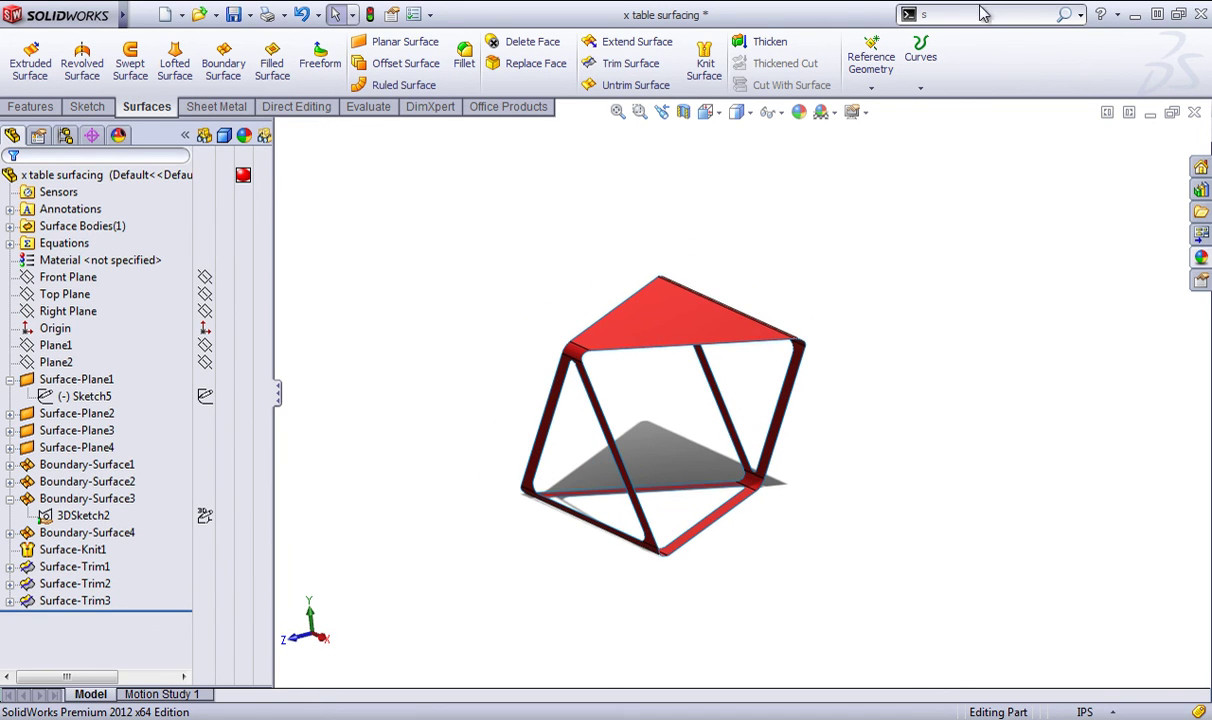
left_click(770, 41)
left_click(688, 343)
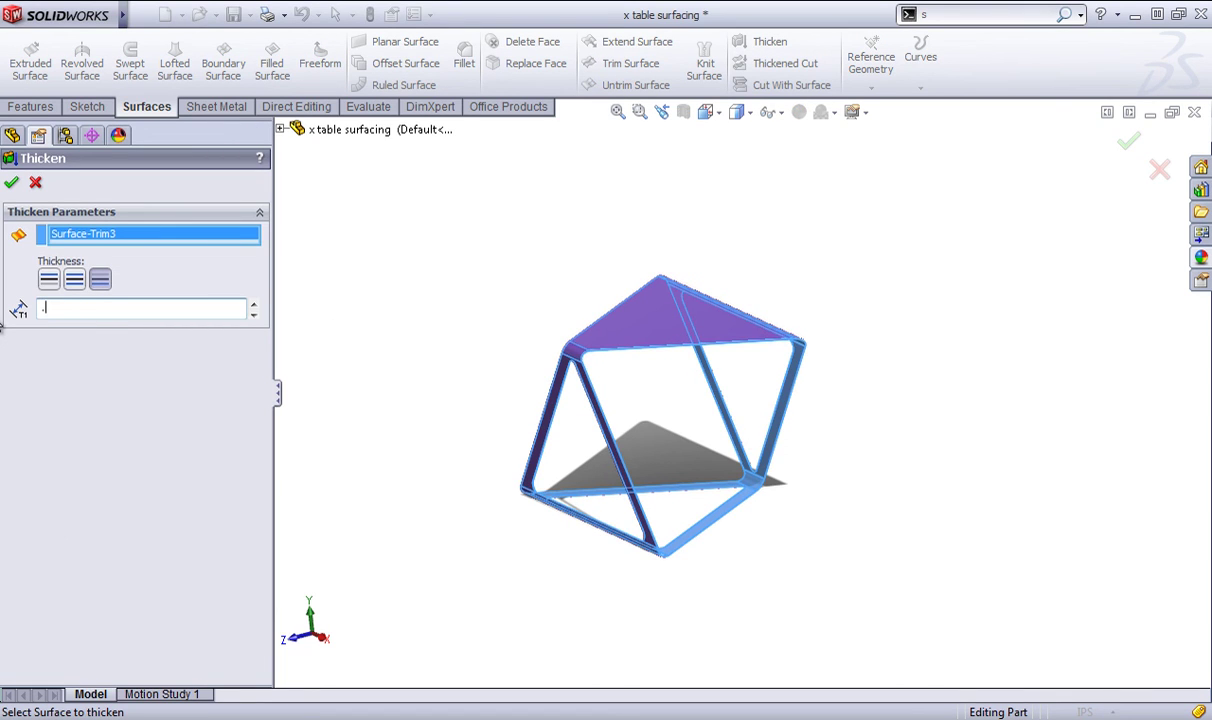
type(".125")
key("Return")
- Switch the thickening direction to Side 1, toward the inside of the table, and complete the Thicken feature
scroll(600, 411, "down", 5)
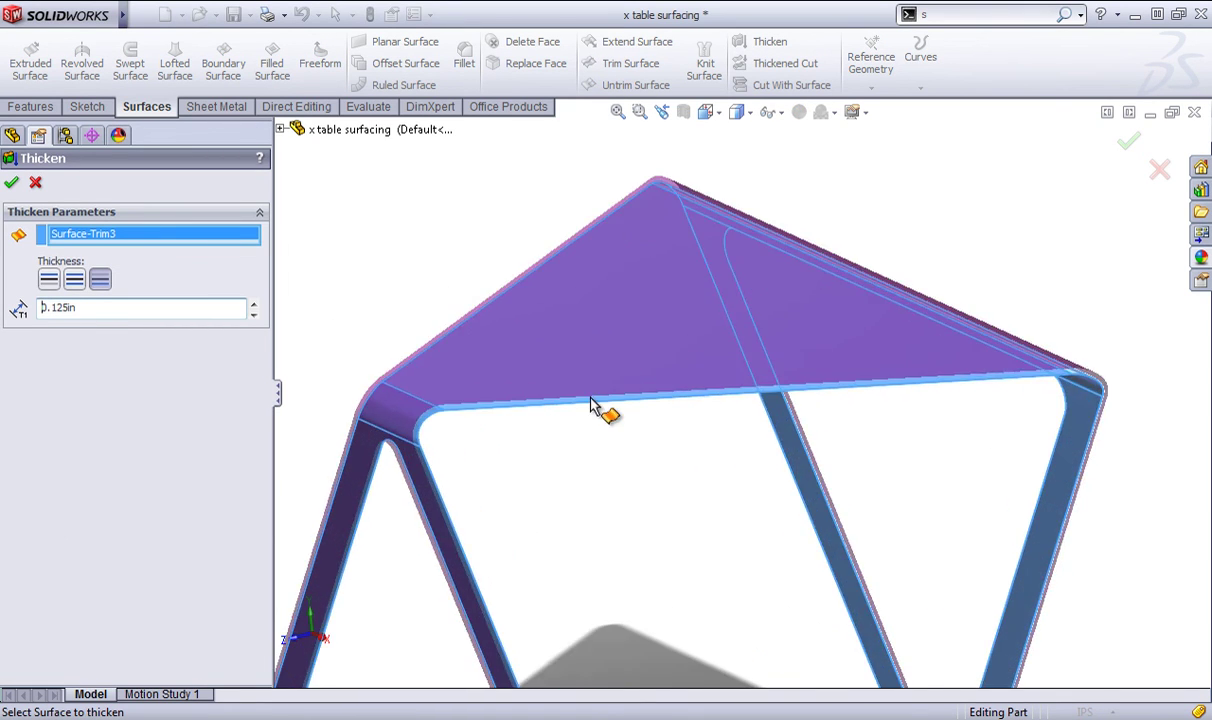
middle_click_drag(600, 411, 378, 384)
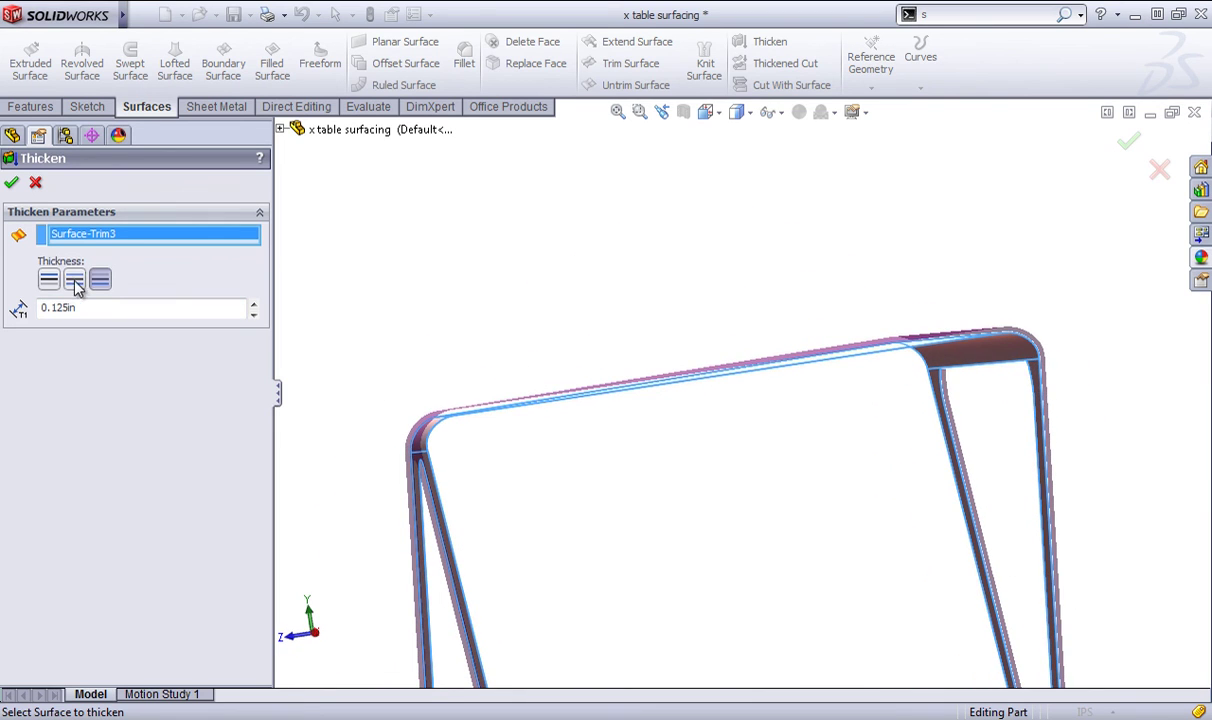
left_click(49, 280)
middle_click_drag(596, 416, 440, 343)
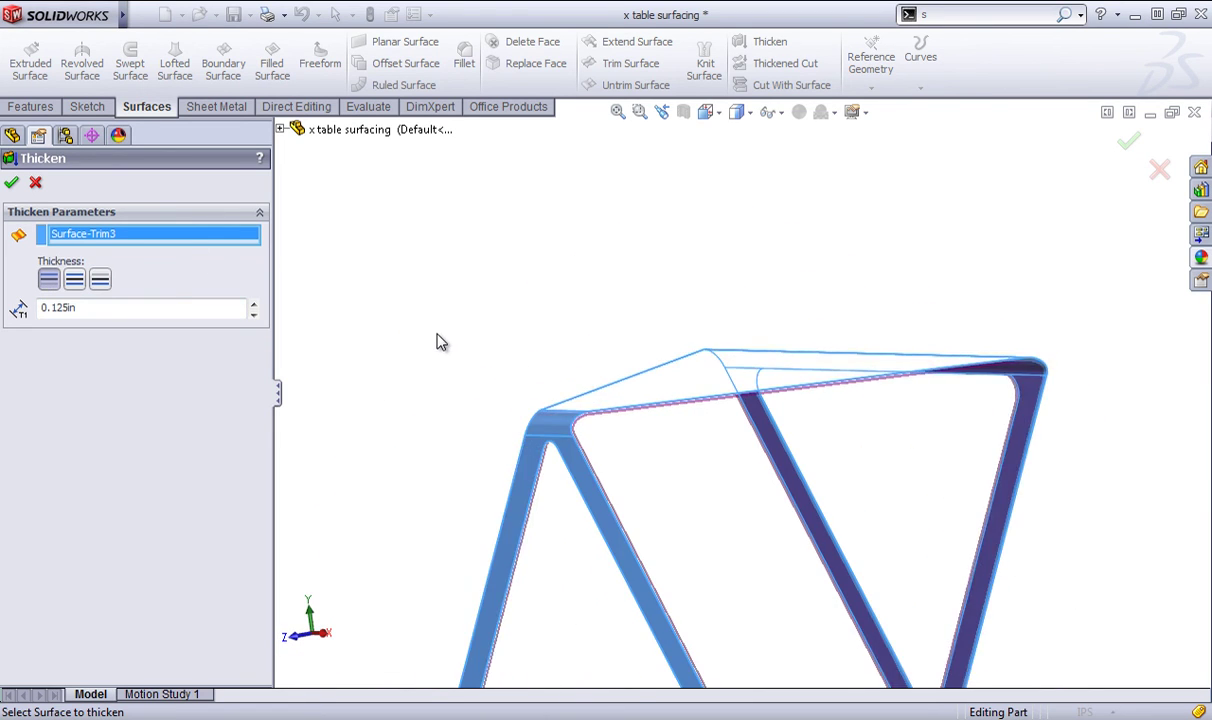
scroll(437, 334, "up", 2)
scroll(572, 430, "up", 1)
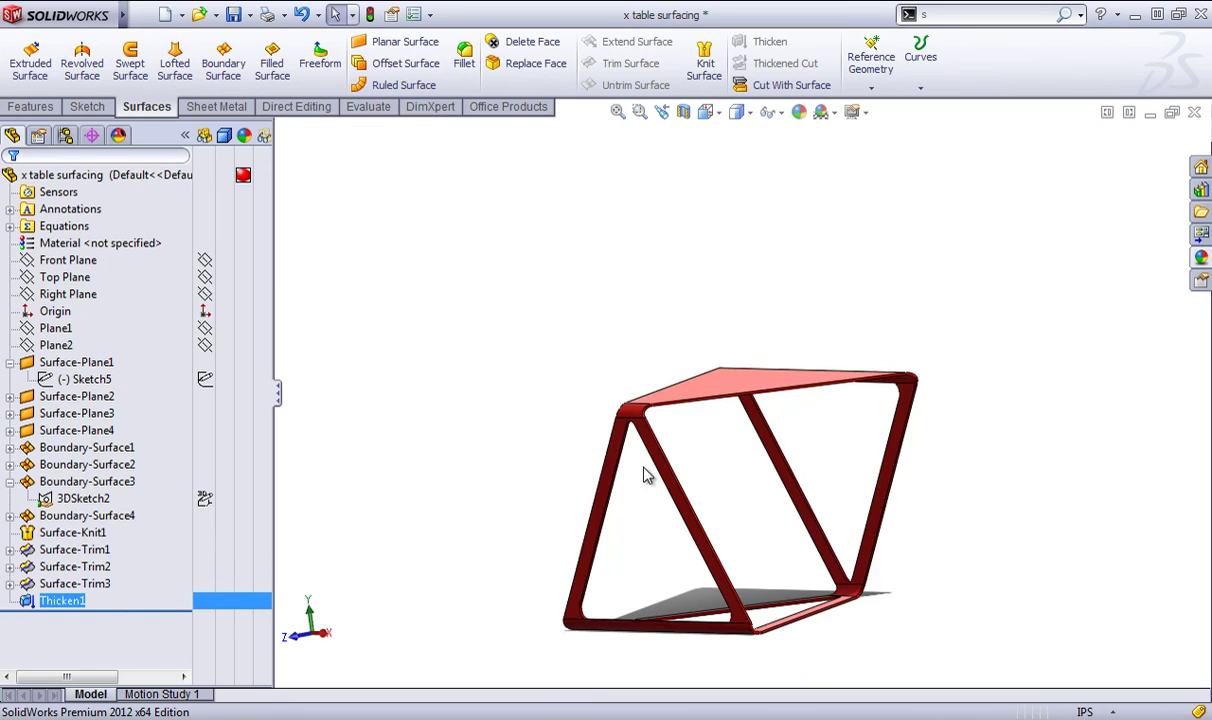
scroll(647, 474, "up", 3)
scroll(770, 500, "down", 3)
middle_click_drag(667, 381, 697, 535)
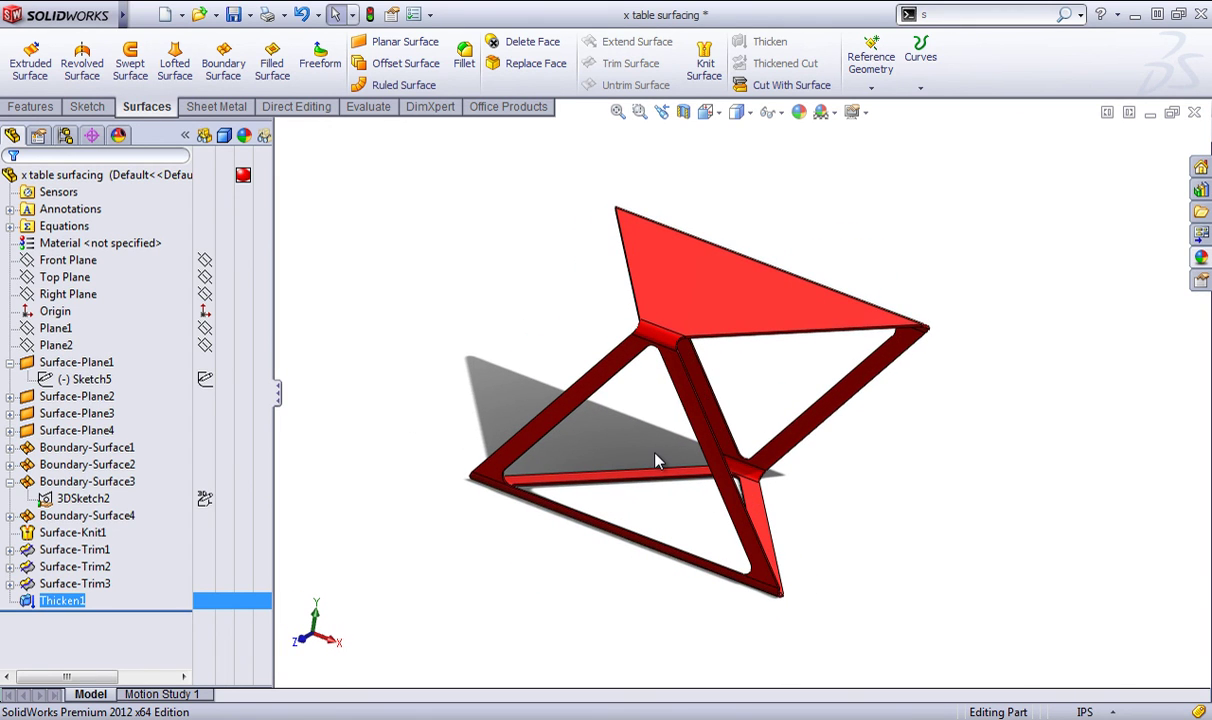